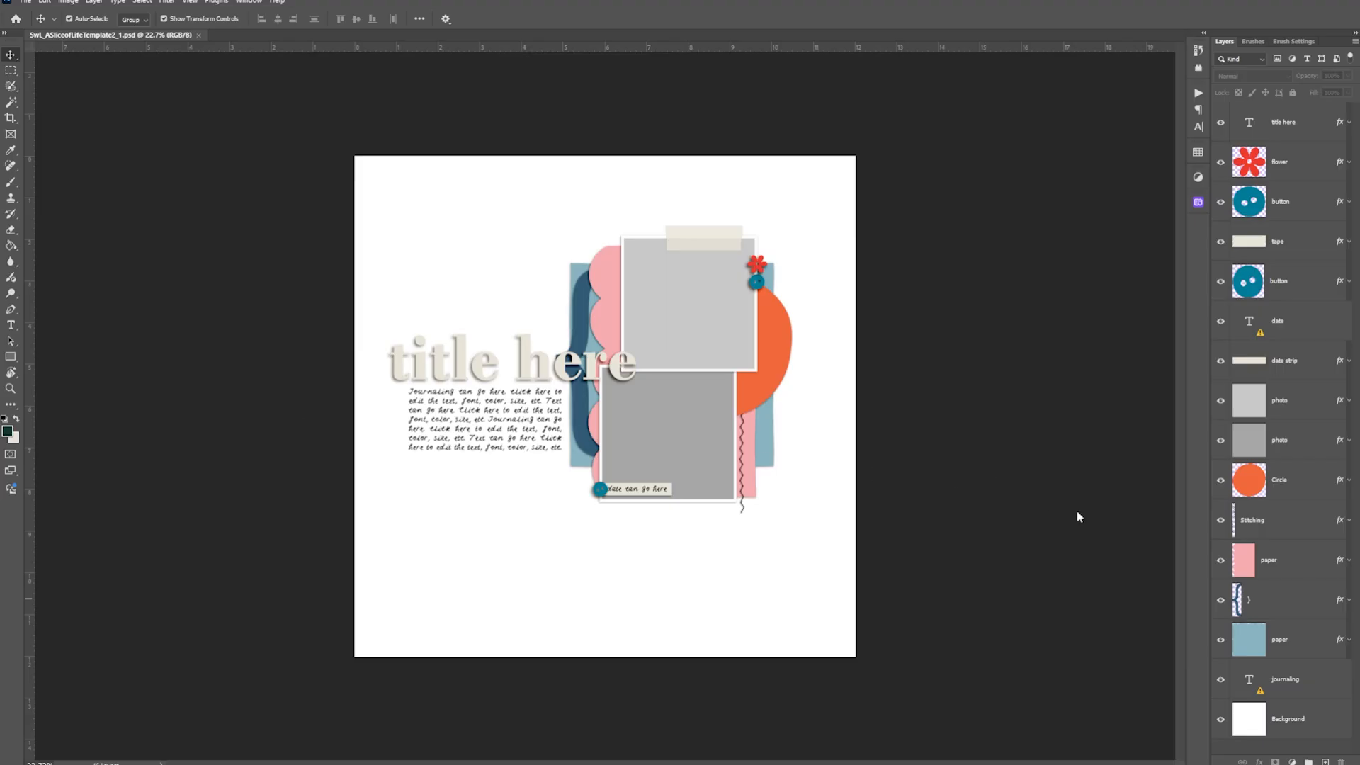
Step: Examine the template's layers and the matching elements on the page, from background and papers to title, tape, button and flower
scroll(1305, 630, down, 2)
click(1279, 720)
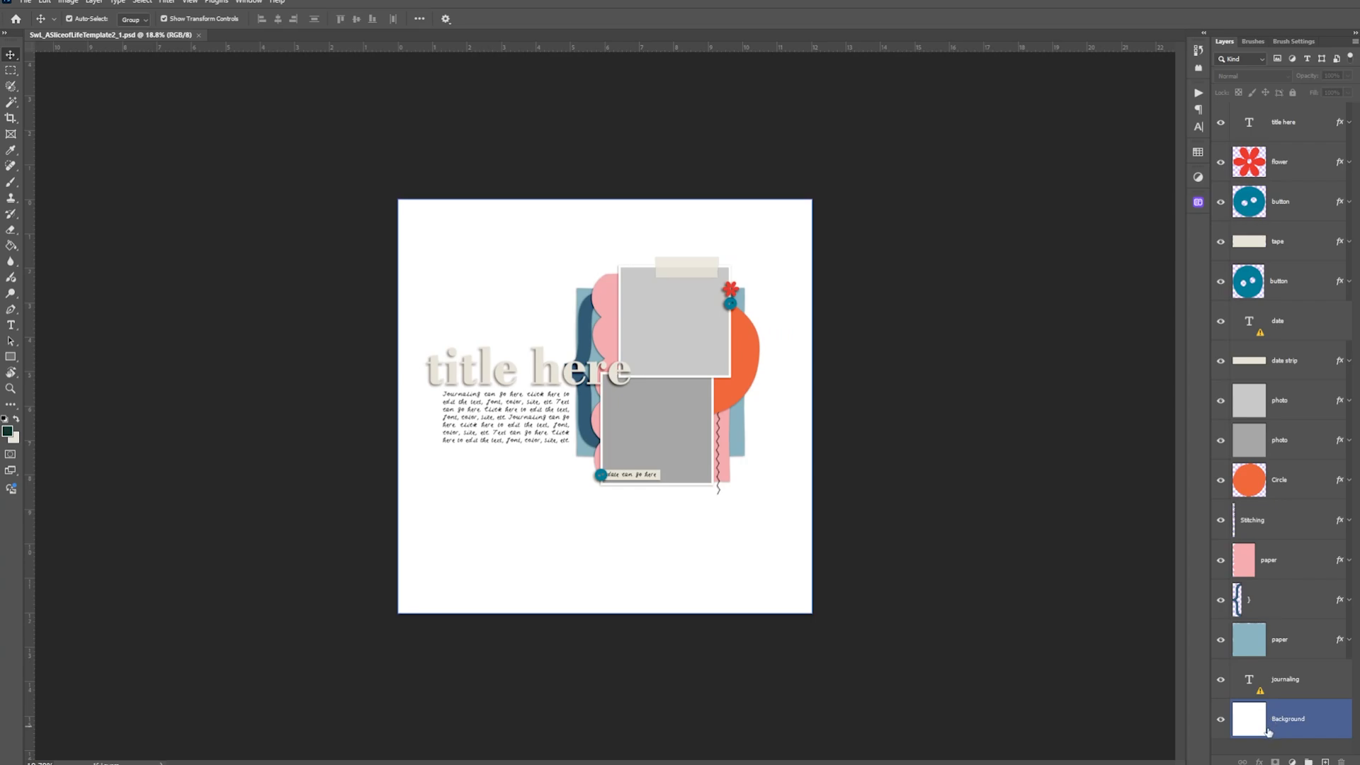
click(654, 471)
scroll(654, 474, up, 3)
click(440, 198)
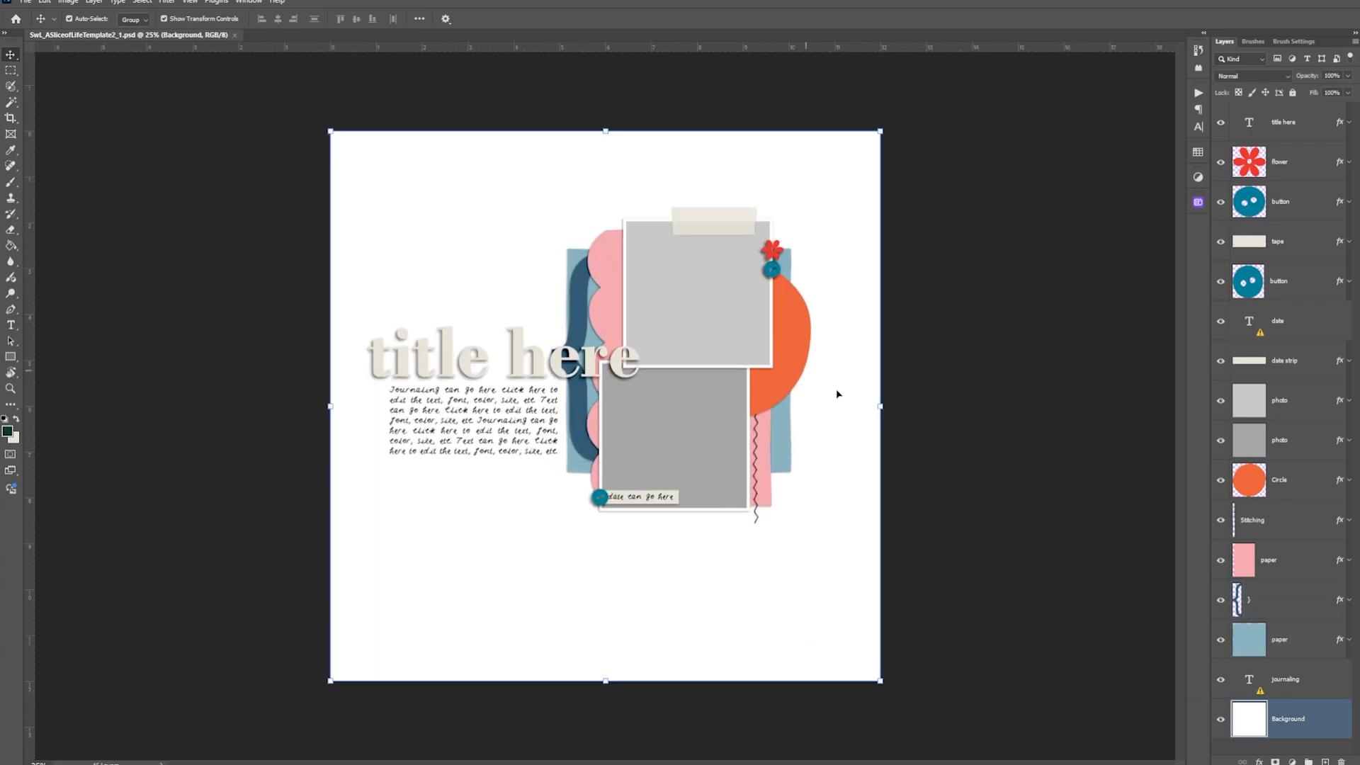
click(1303, 640)
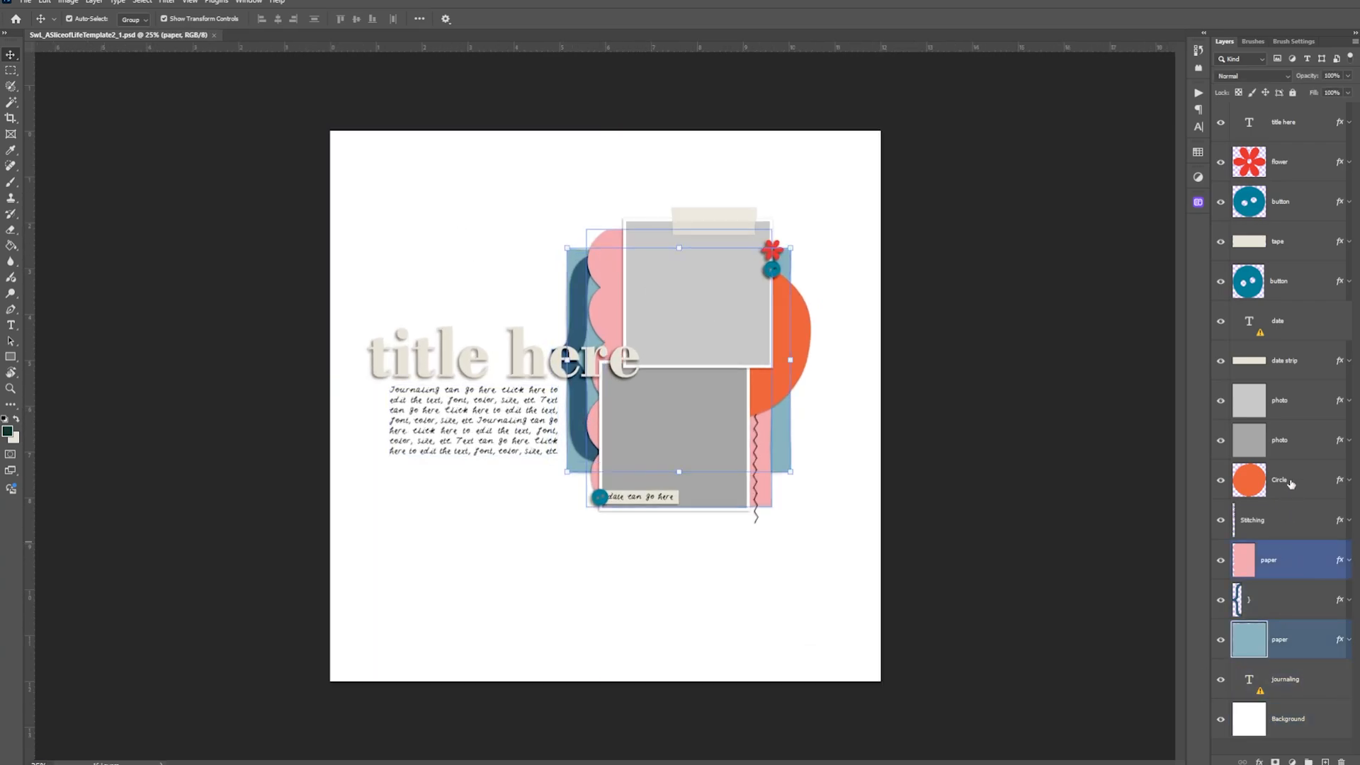
ctrl+click(1257, 481)
click(1258, 482)
click(1260, 286)
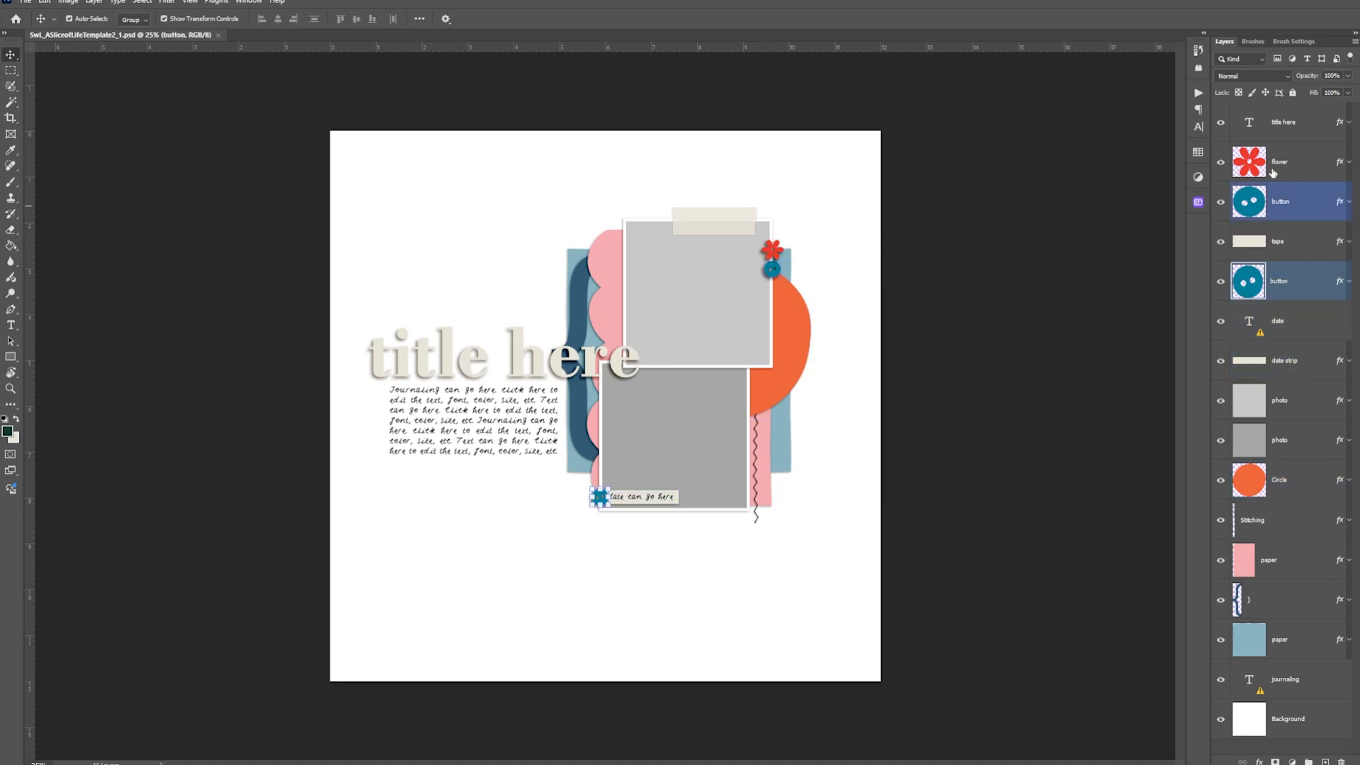
click(1273, 171)
key(ctrl+0)
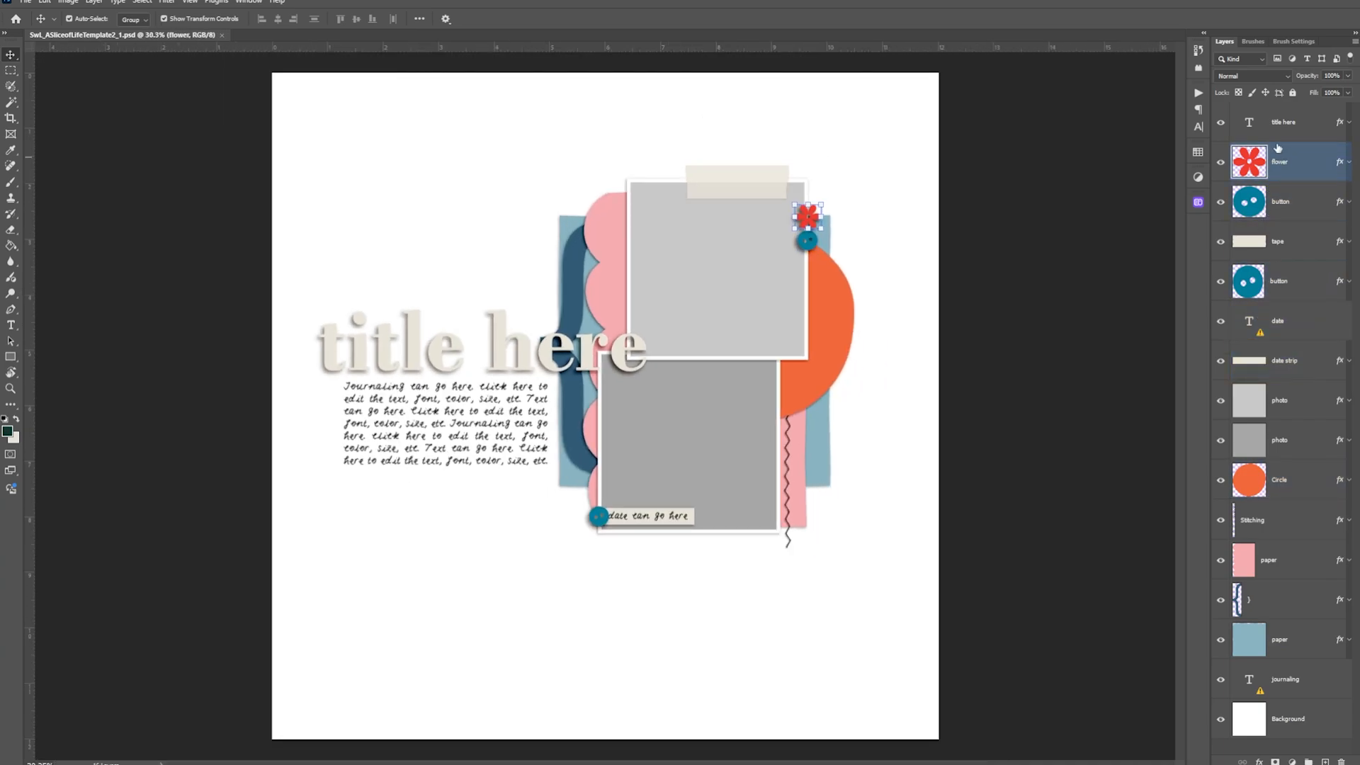
click(1282, 122)
click(717, 183)
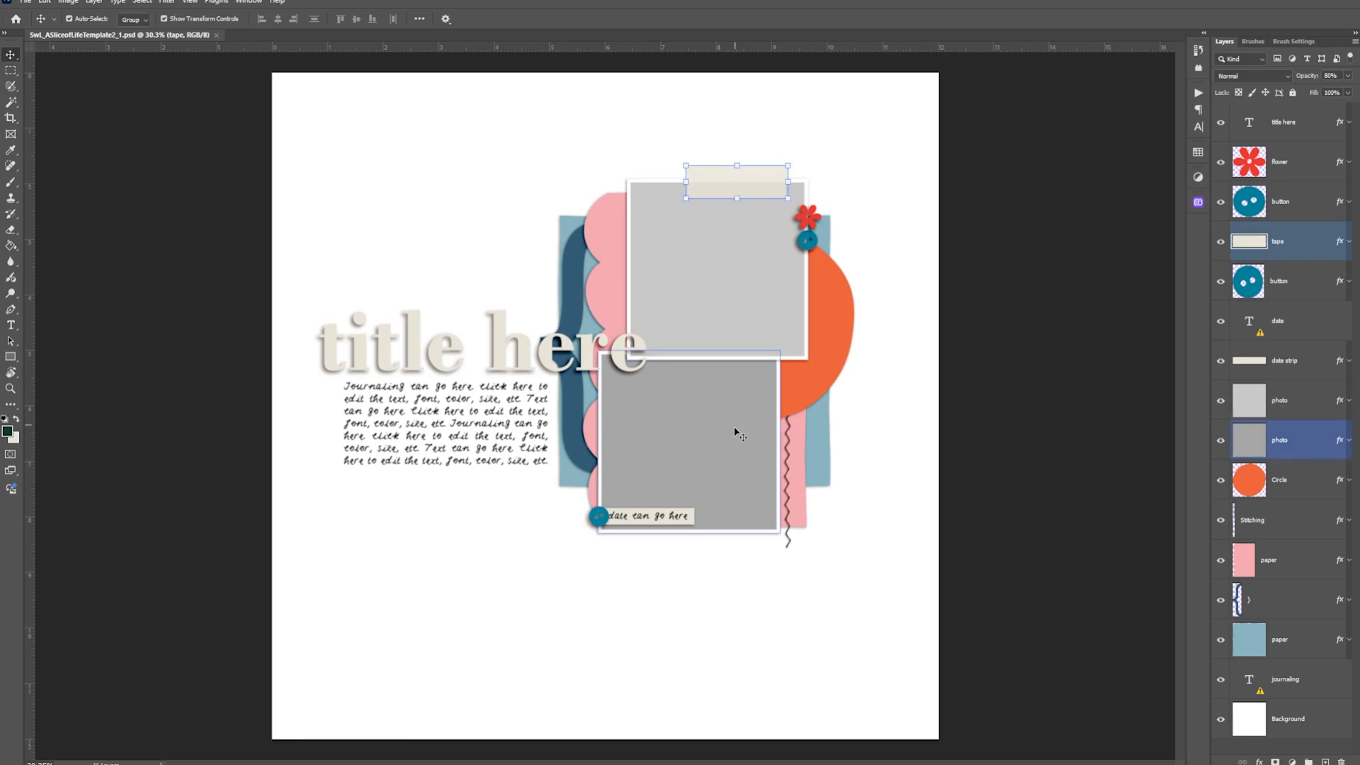
click(818, 464)
click(808, 242)
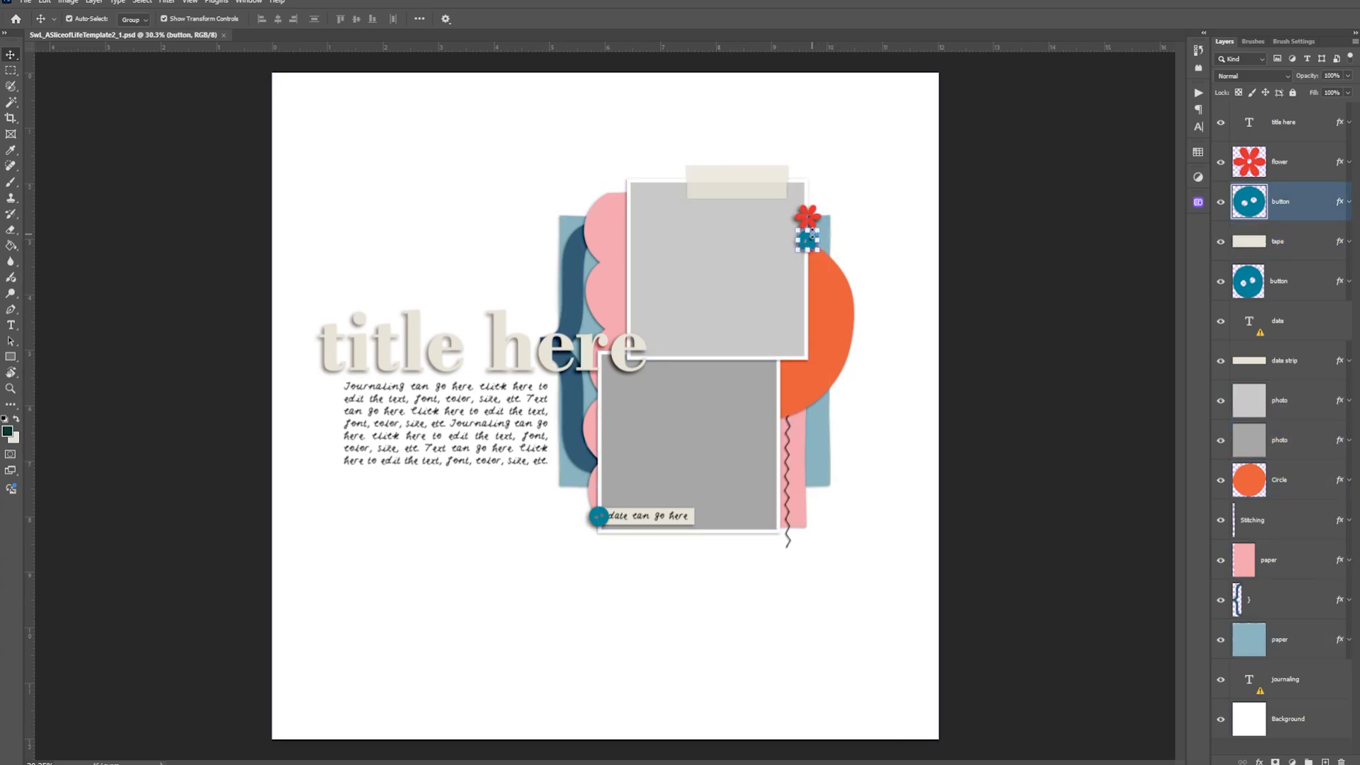
click(810, 220)
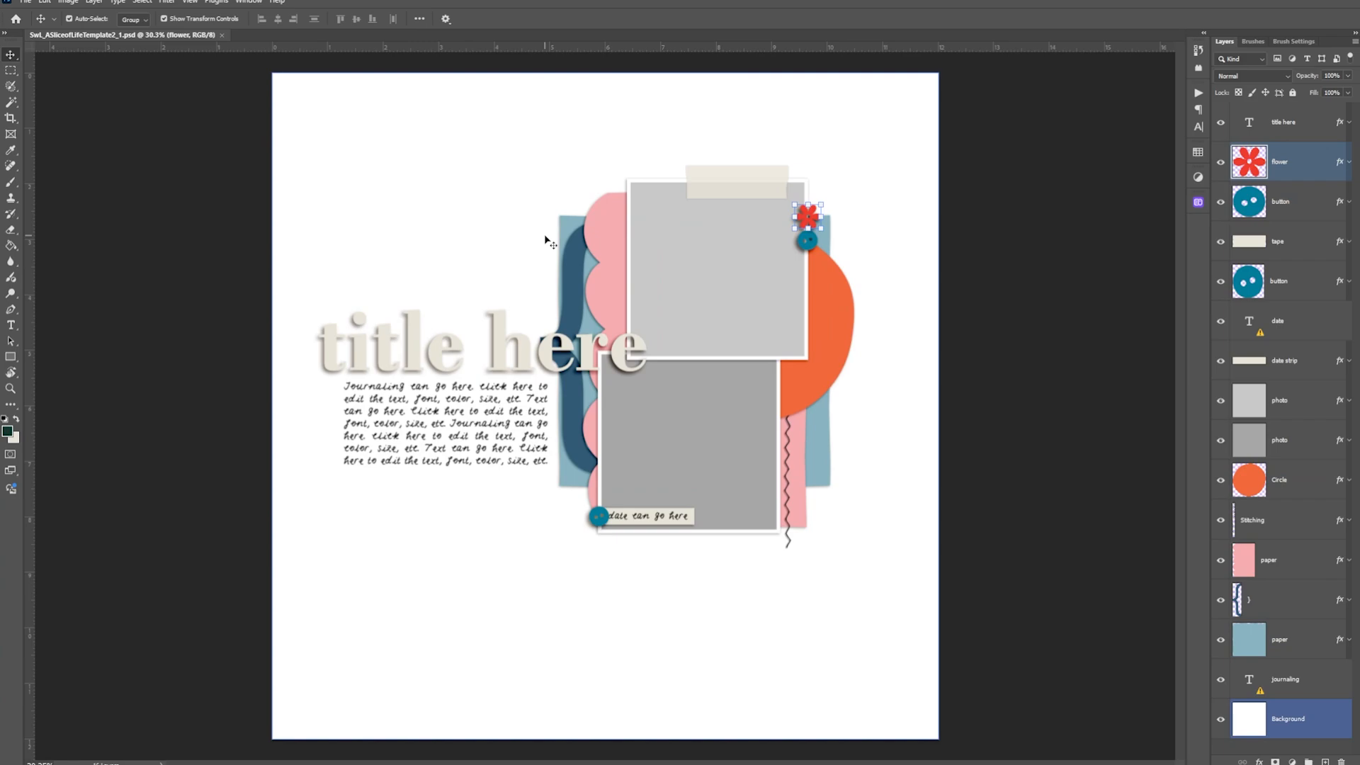
Step: Place the photo 2025-02-10 21.18.55 in the layout and order its layer directly above the upper photo placeholder
click(466, 247)
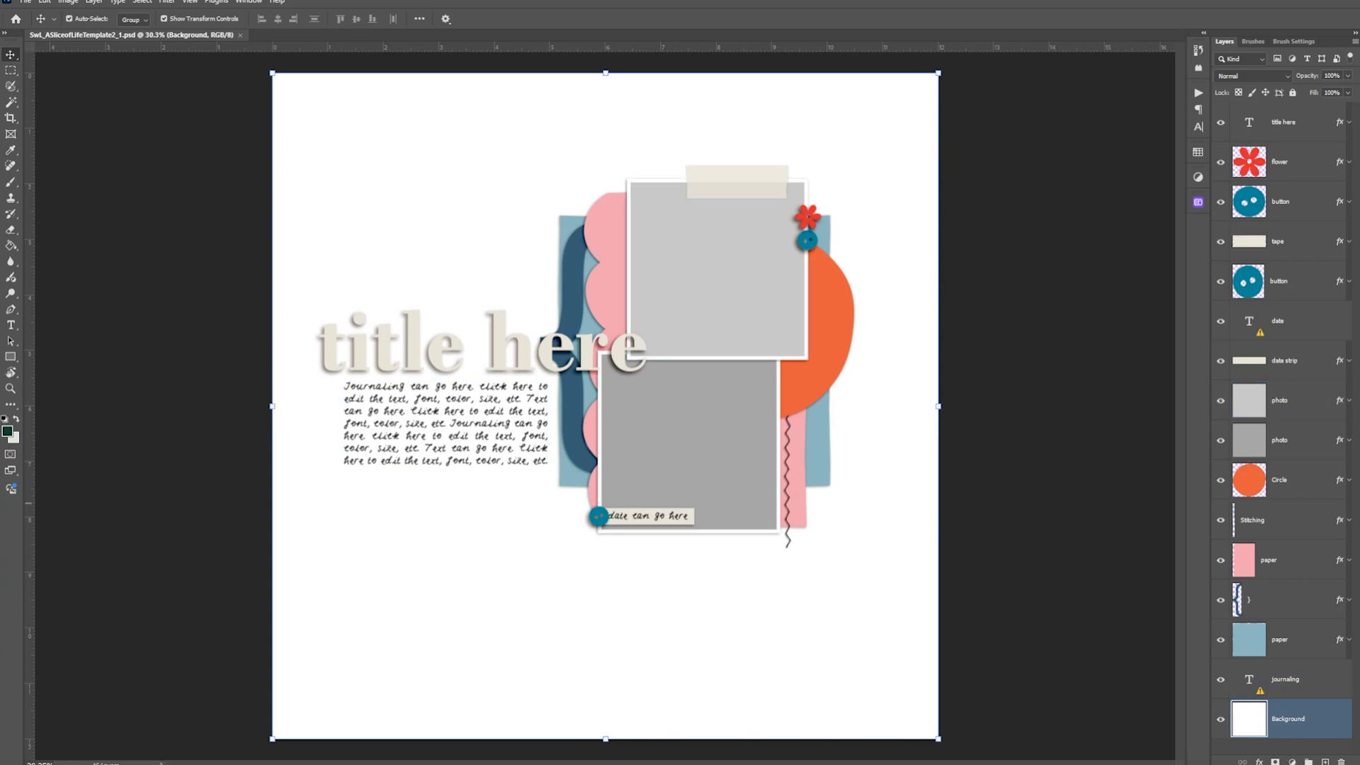
drag(0, 560, 734, 489)
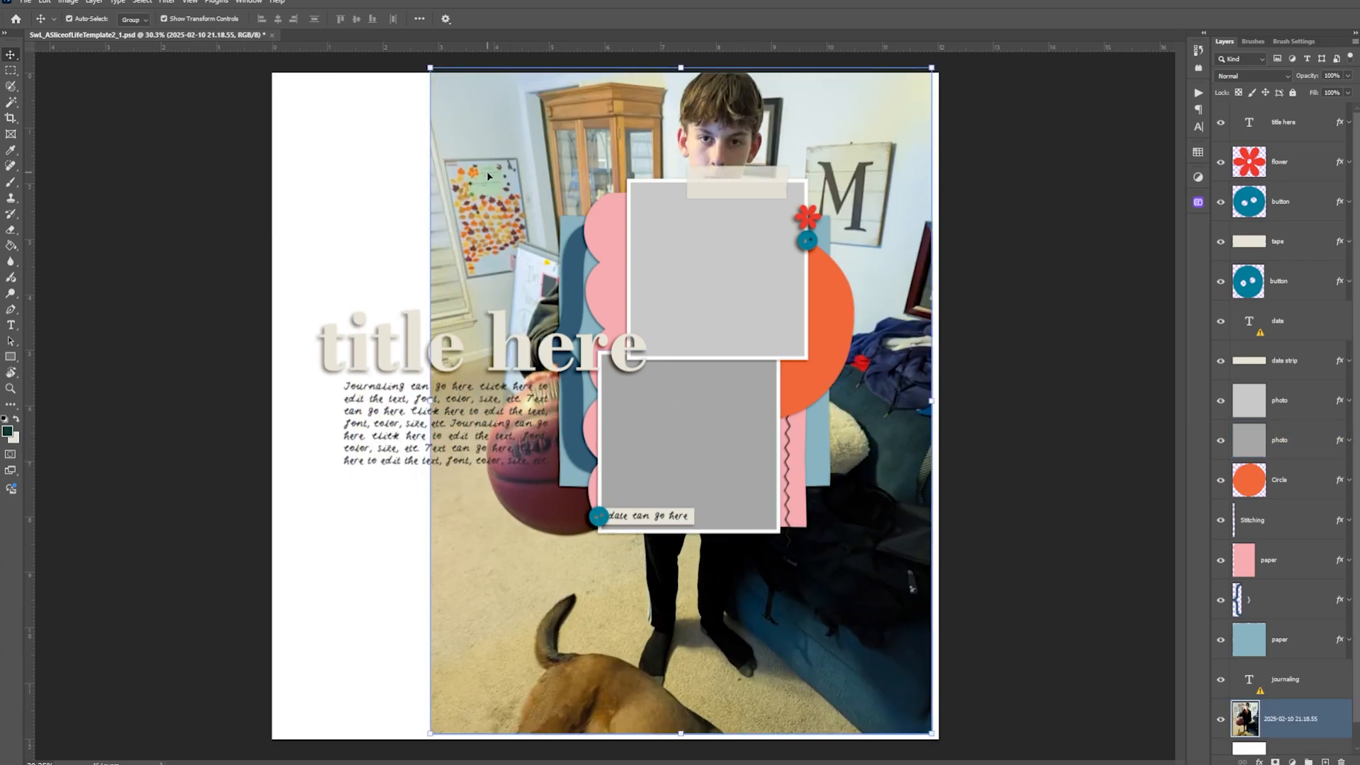
drag(1246, 719, 1254, 409)
drag(707, 250, 714, 281)
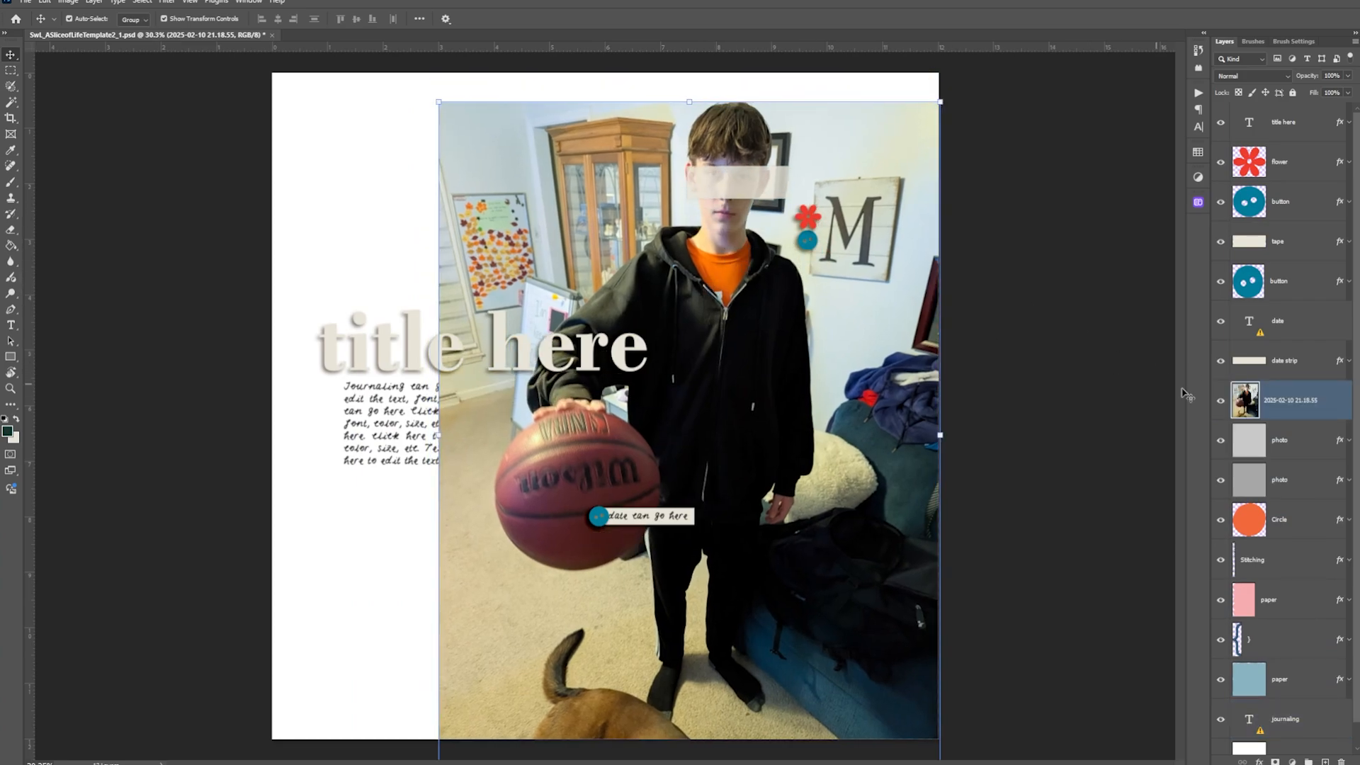
Step: Clip the full-length basketball photo to the upper photo placeholder
right_click(1279, 410)
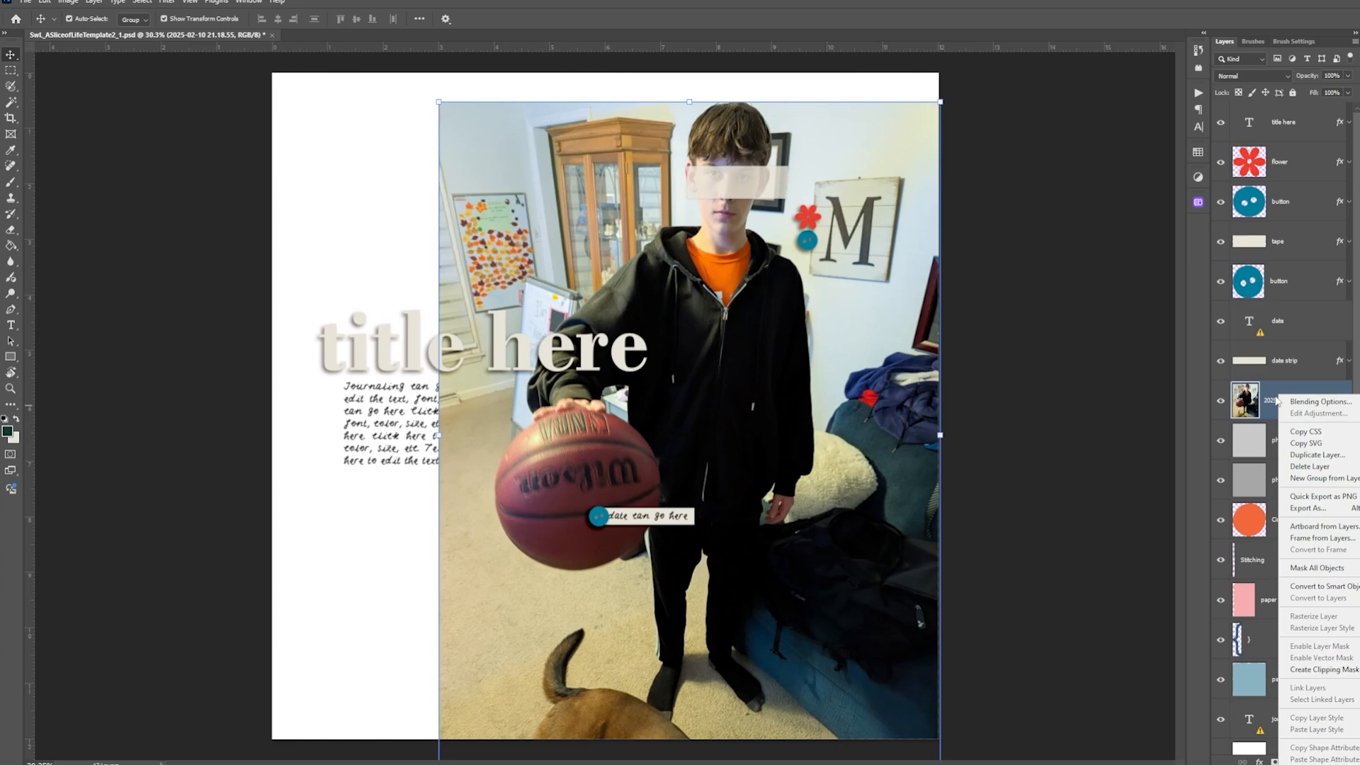
click(1276, 397)
key(ctrl+f)
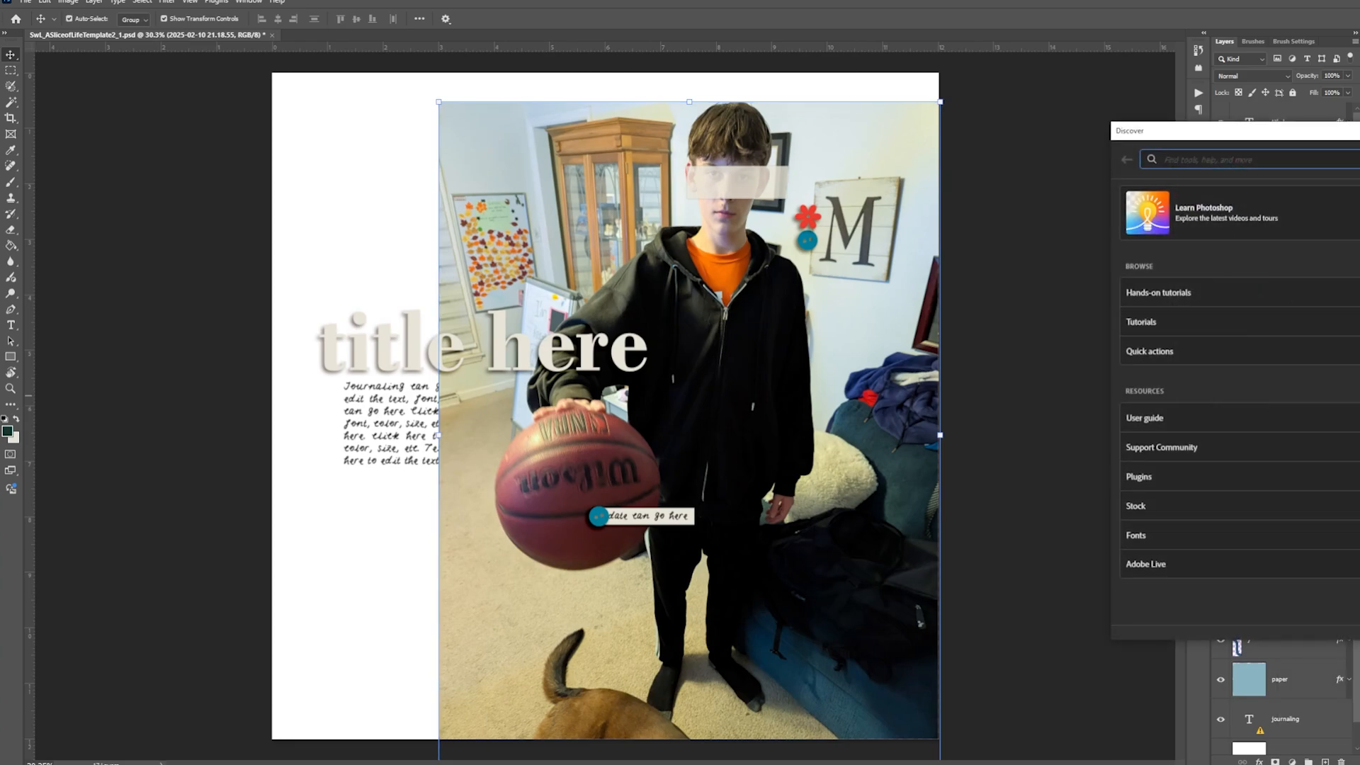
key(Escape)
key(ctrl+alt+g)
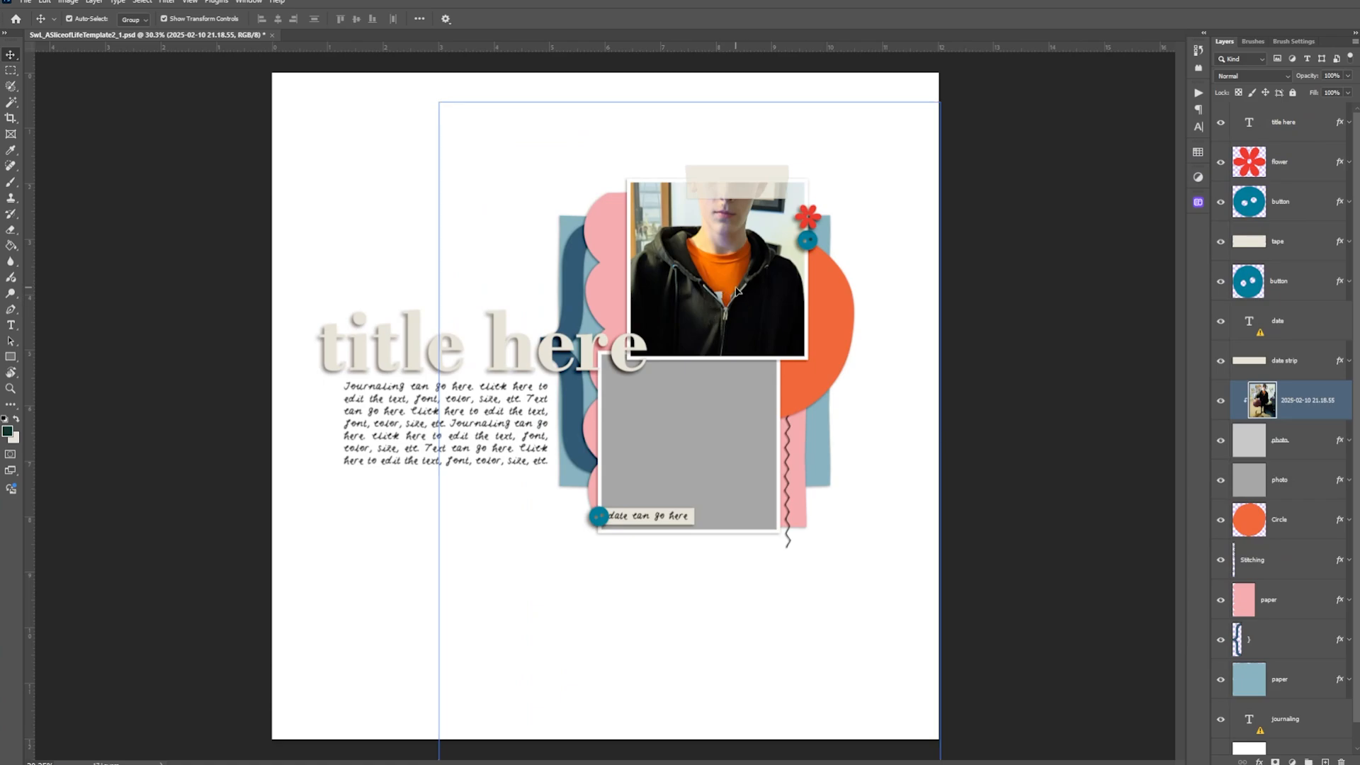
Step: Scale down and position the clipped photo so the boy's face and the basketball fit inside the upper frame
drag(732, 264, 732, 340)
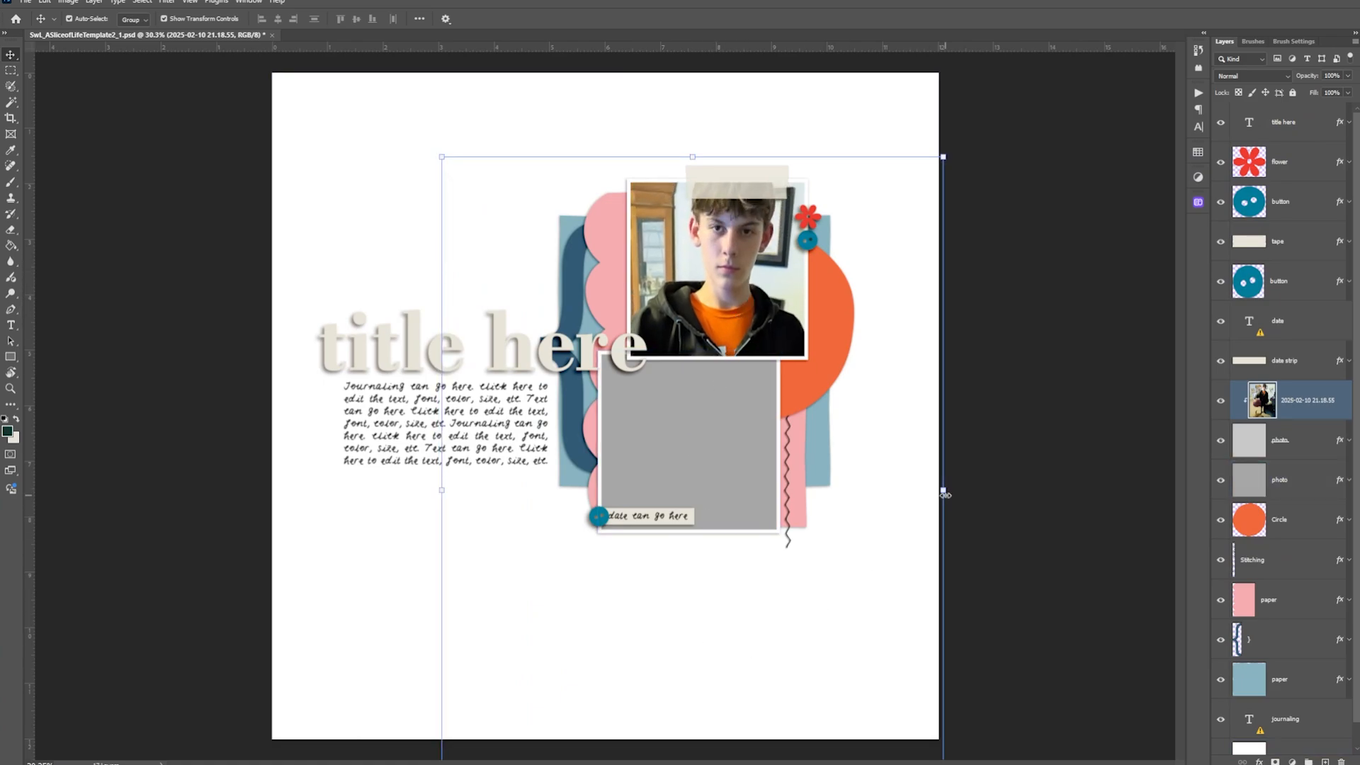
drag(942, 491, 842, 489)
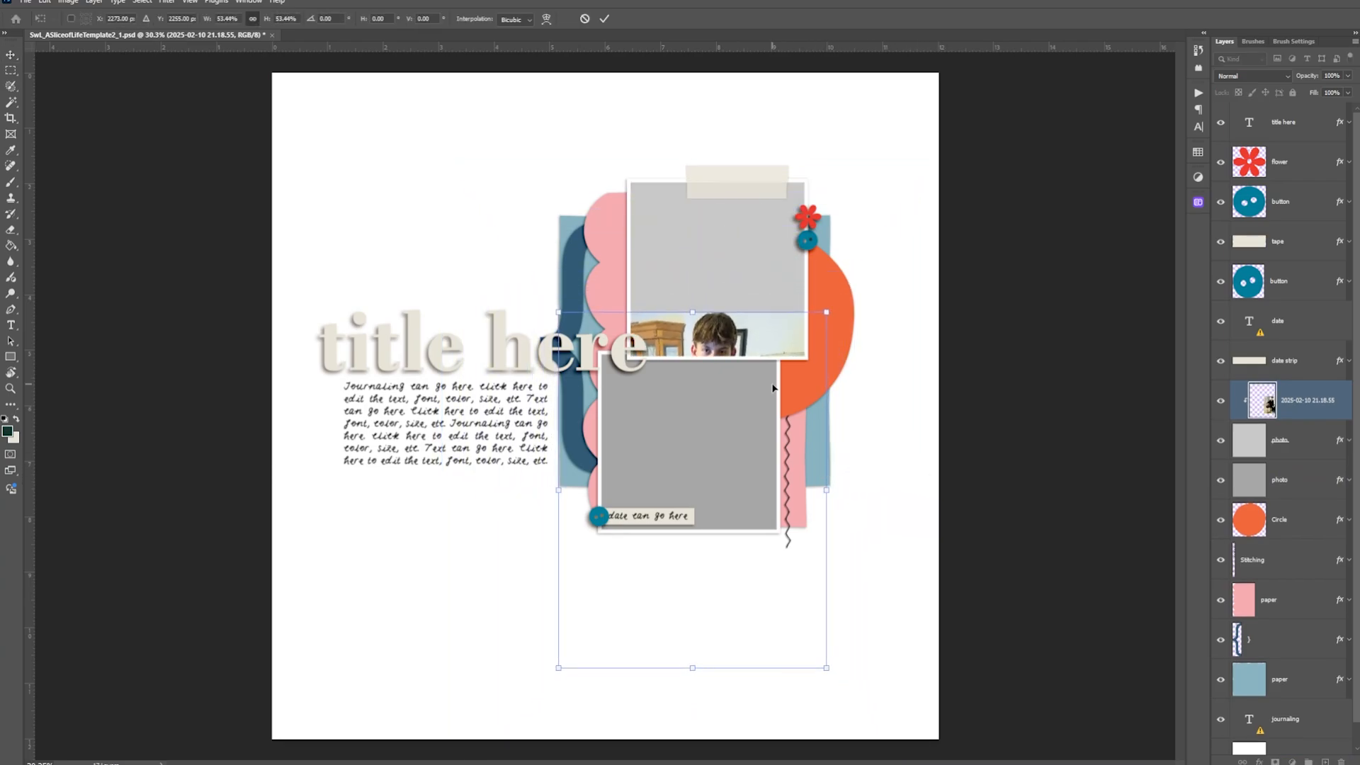
drag(752, 324, 776, 187)
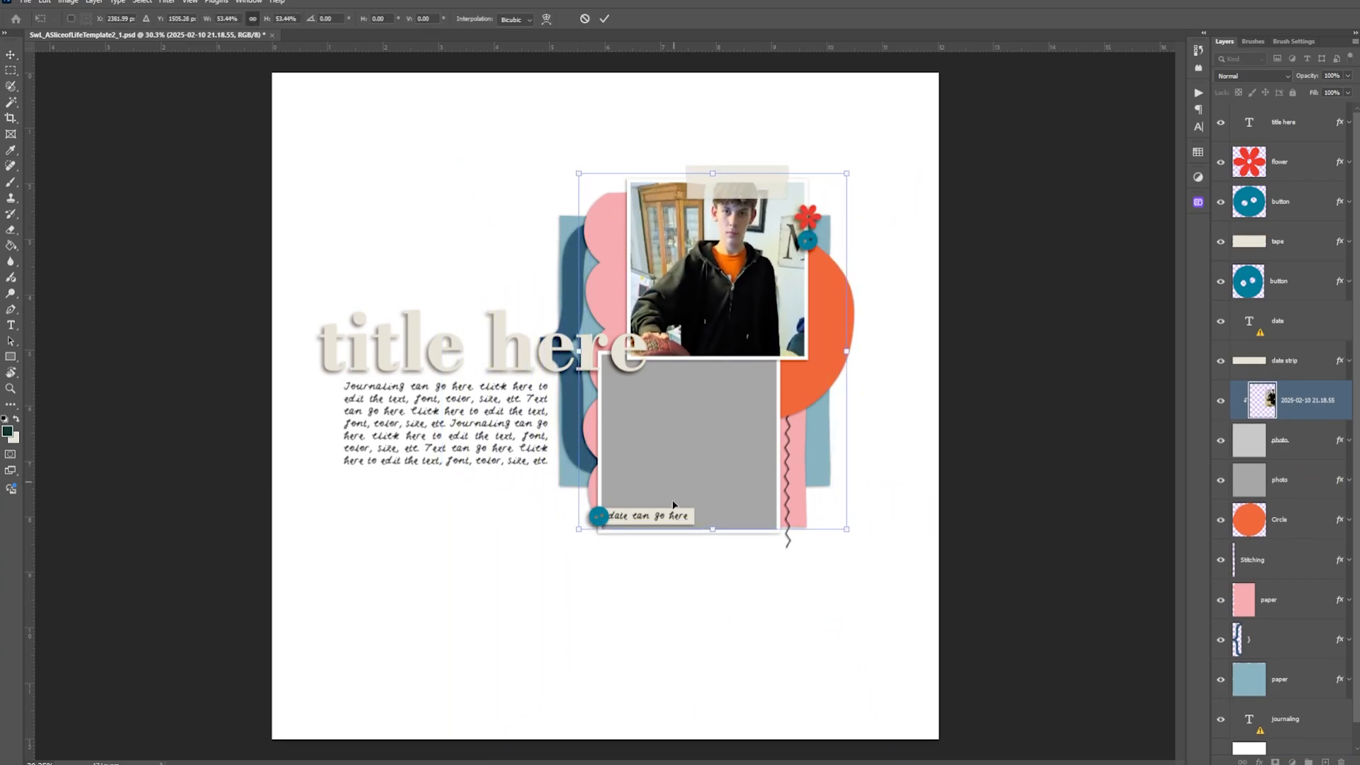
drag(719, 539, 715, 436)
drag(755, 299, 756, 301)
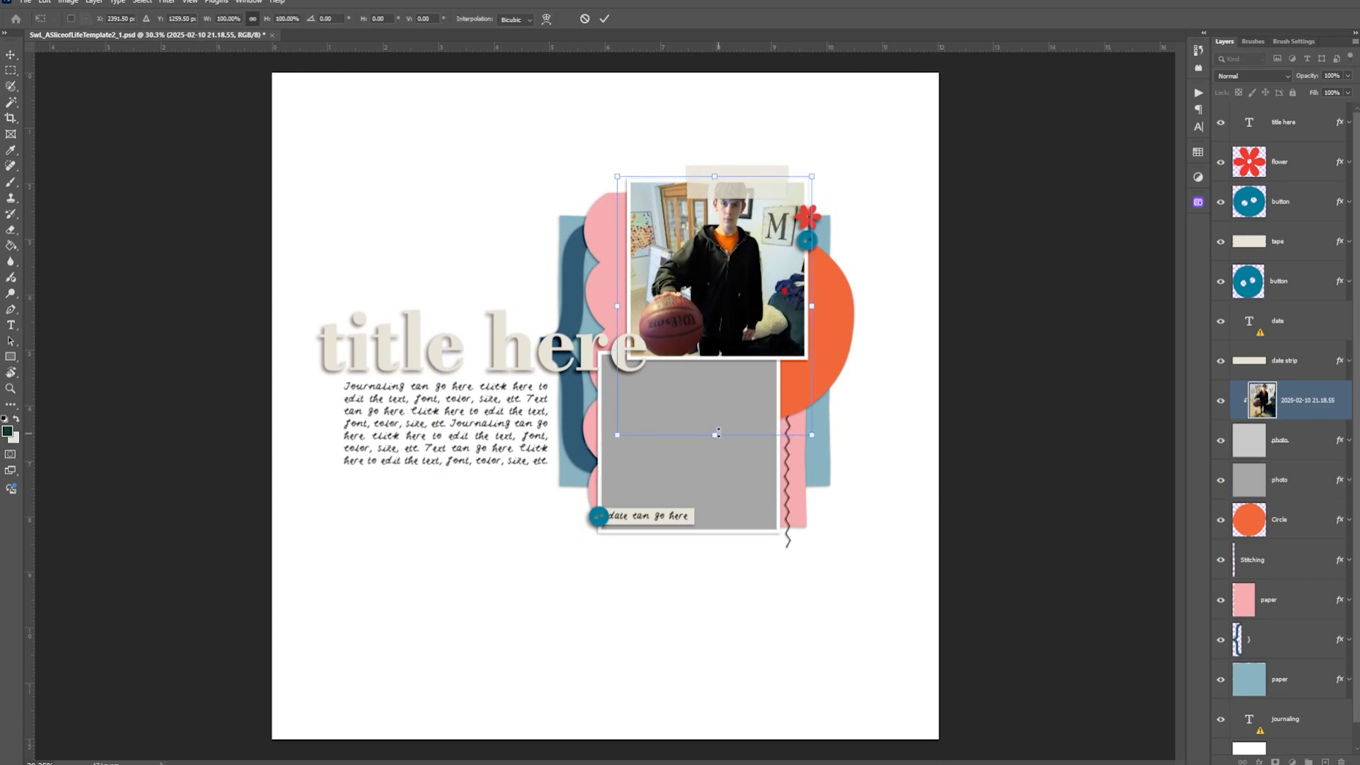
drag(714, 435, 720, 421)
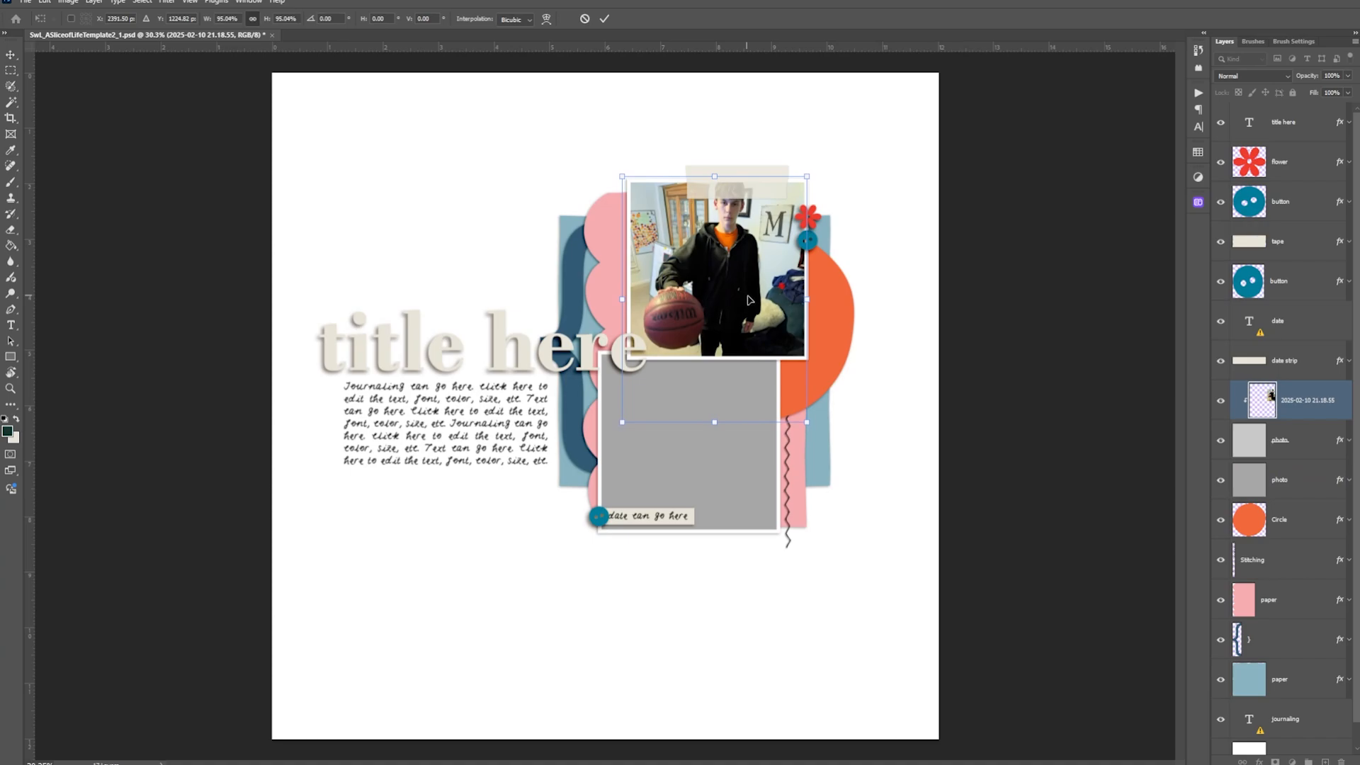
drag(748, 299, 751, 298)
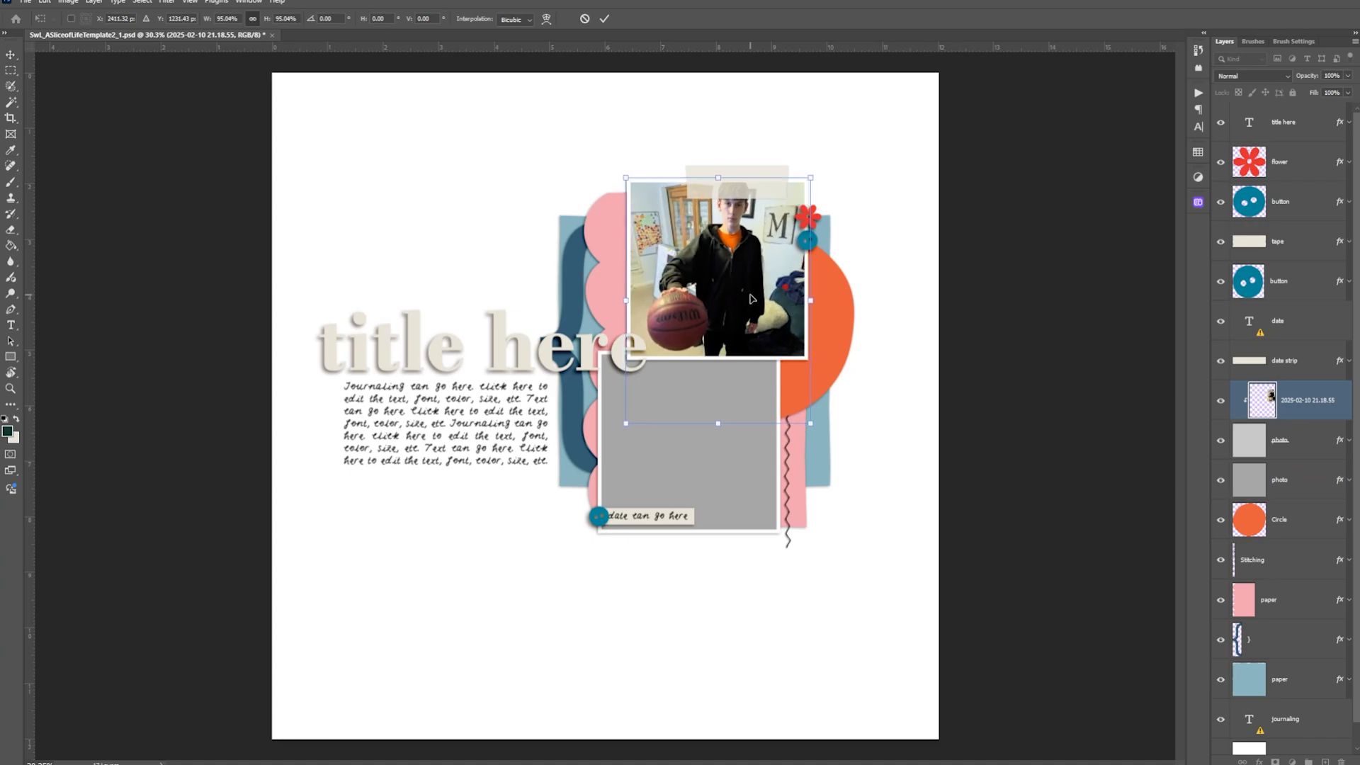
key(Return)
Step: Place the photo 2025-02-10 21.18.57 above the lower photo placeholder and clip it to that frame
click(717, 498)
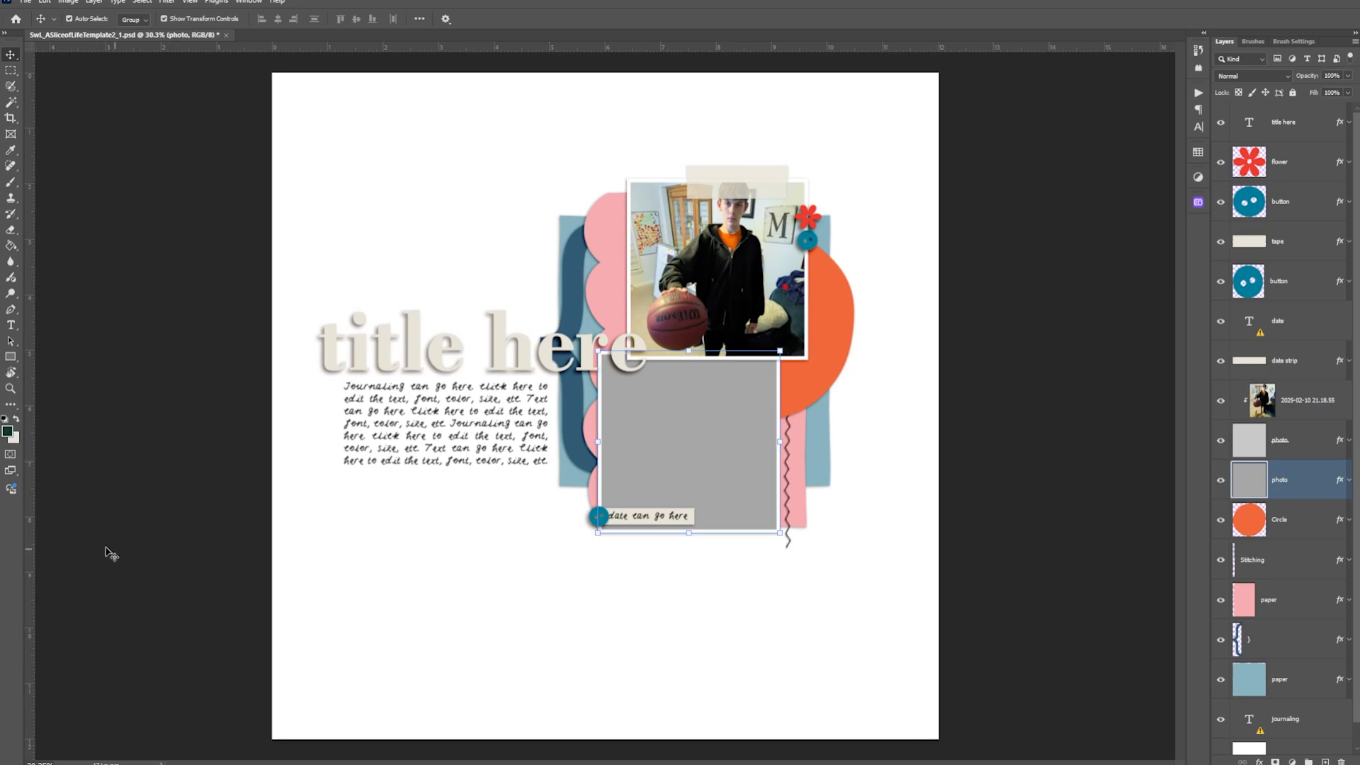
drag(122, 605, 628, 458)
drag(494, 637, 703, 441)
key(ctrl+alt+g)
Step: Scale the lower photo to about 66% and position it so the hand and basketball sit inside the frame
drag(1028, 260, 903, 267)
drag(735, 407, 758, 453)
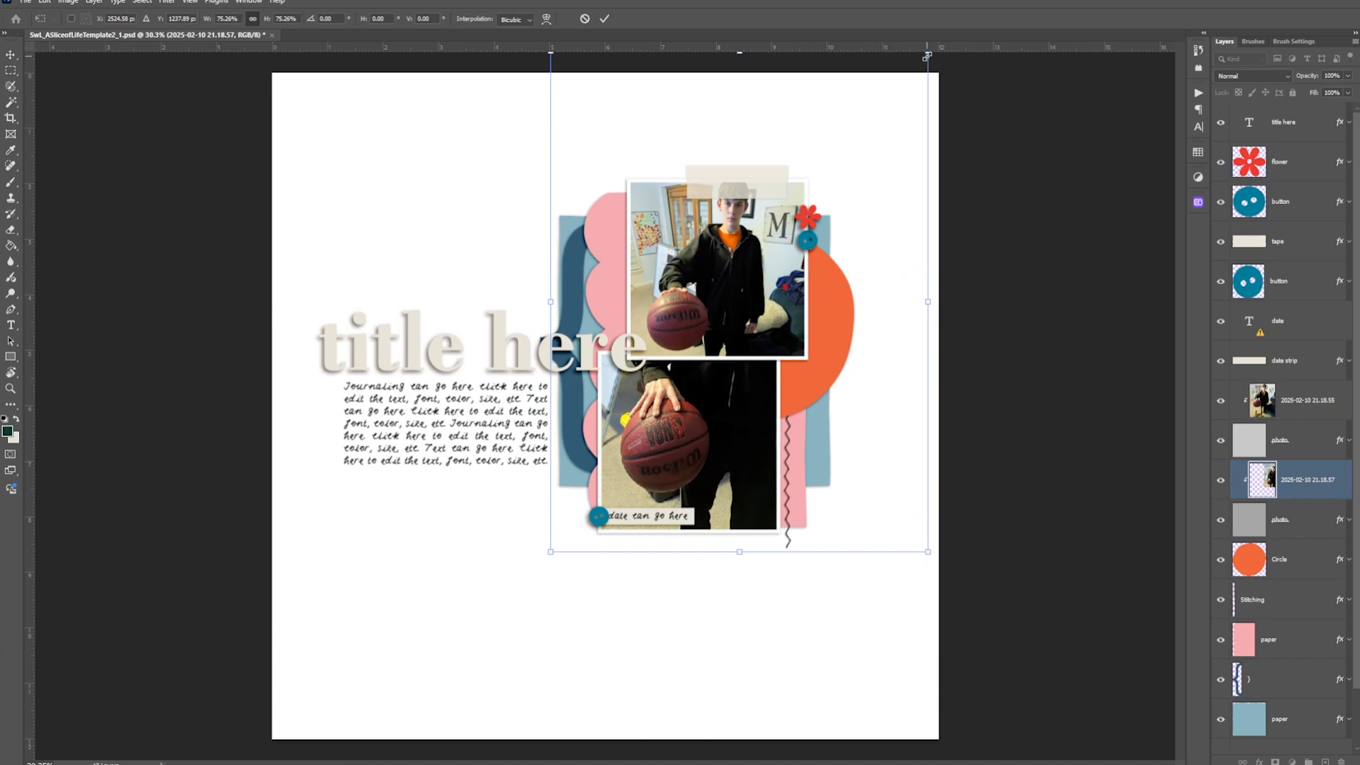
drag(927, 52, 896, 124)
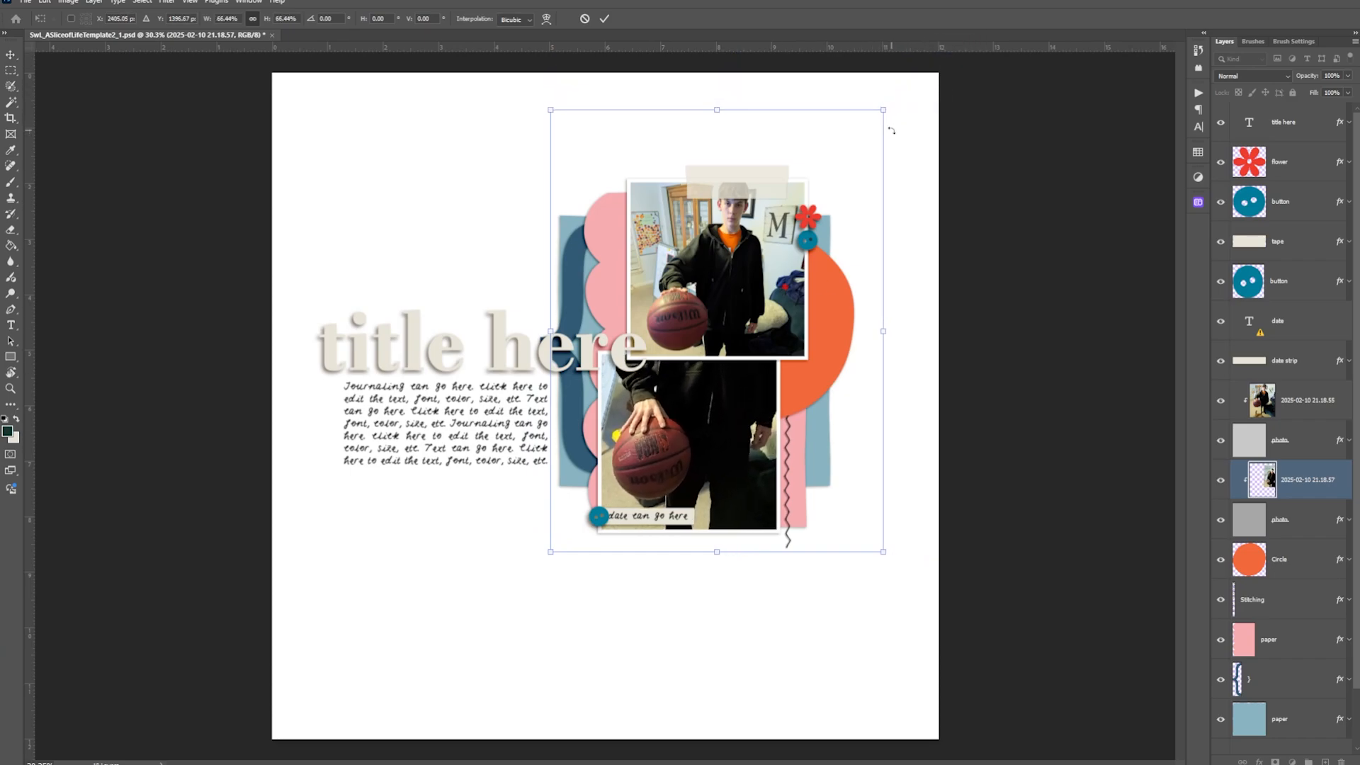
key(Return)
Step: Add the paislee-alleyoop-arrowright-sticker-01 element to the layout and move it below the journaling text
click(355, 225)
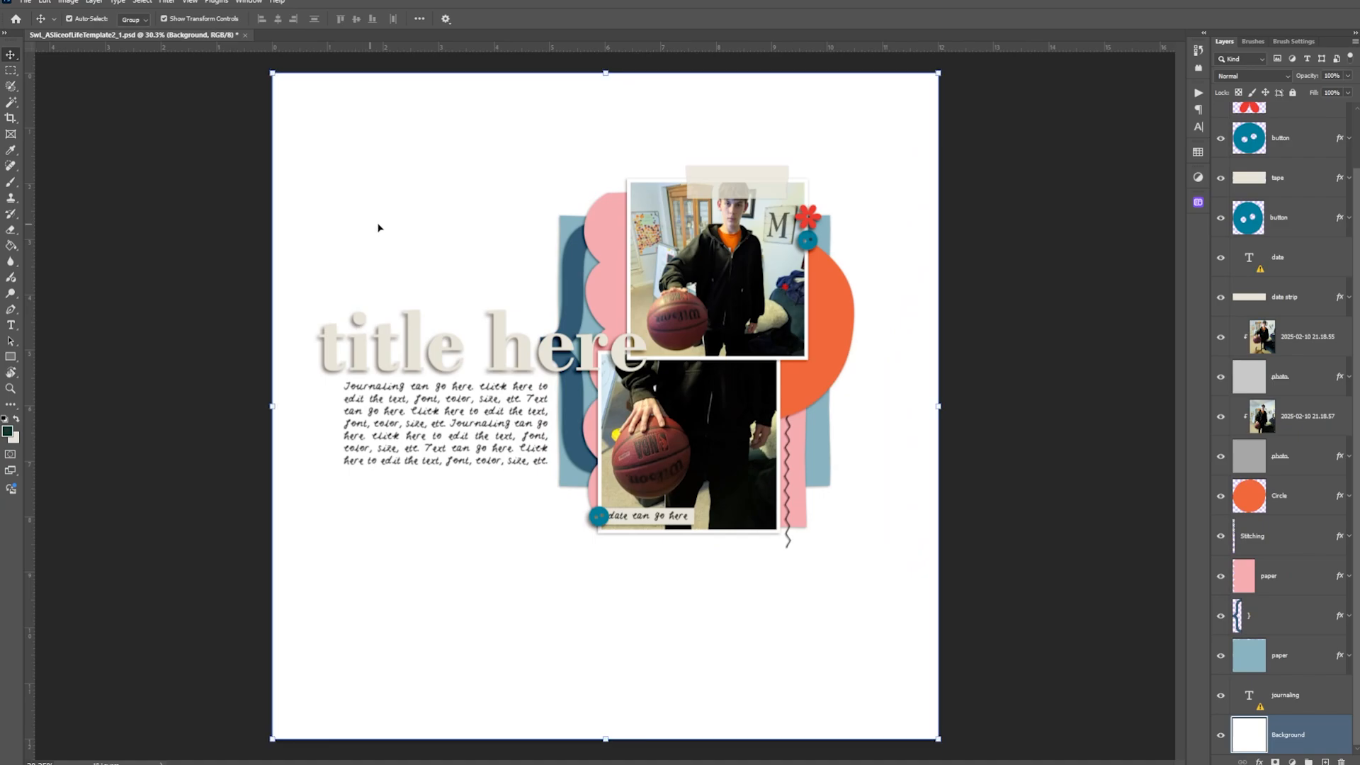
click(571, 226)
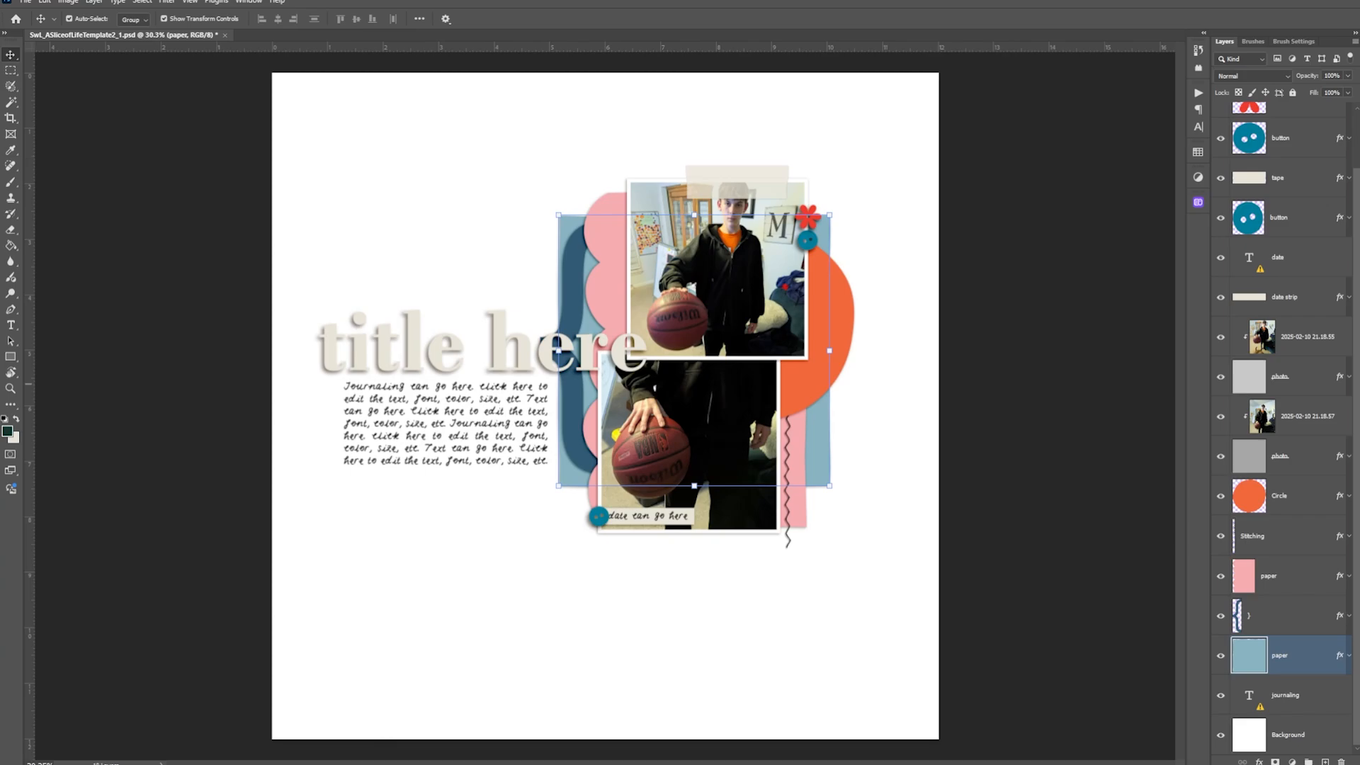
drag(360, 556, 346, 553)
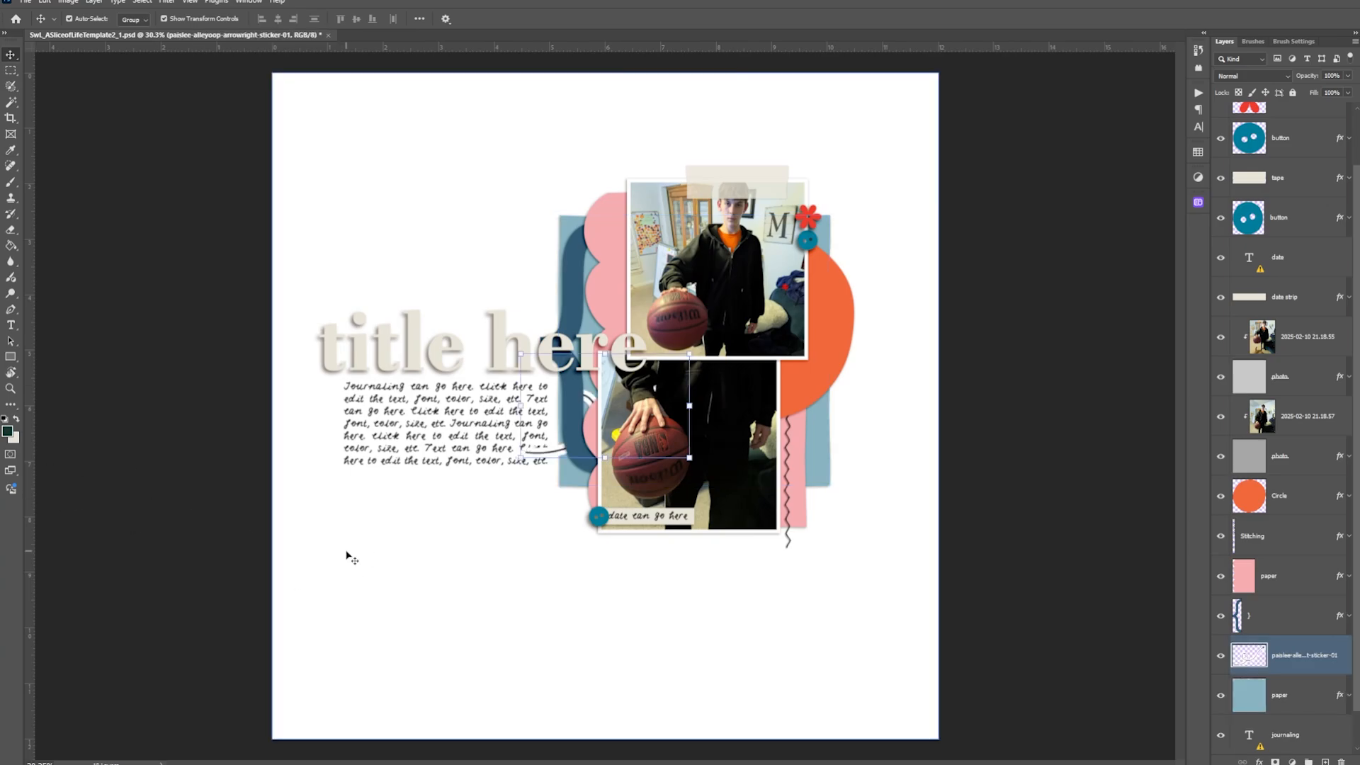
drag(557, 459, 456, 568)
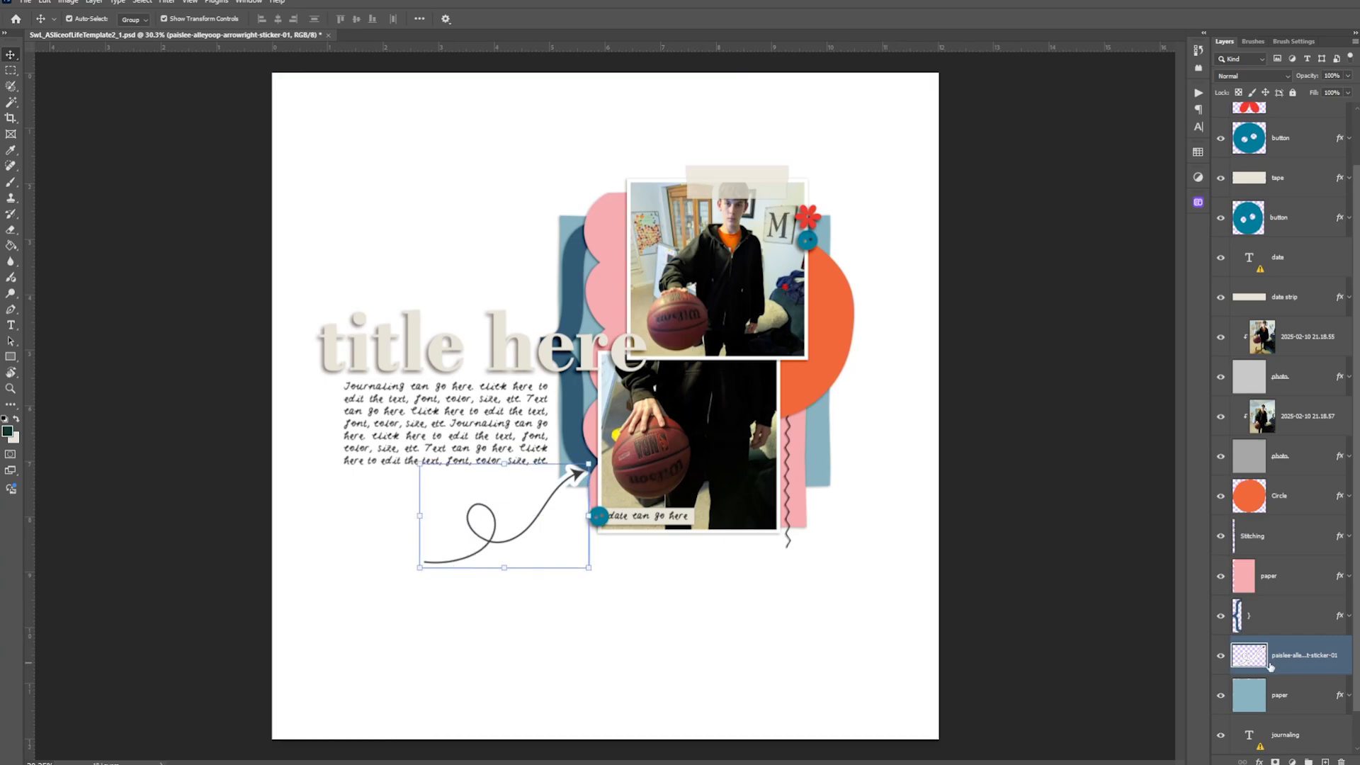
Step: Order the arrow sticker's layer above both photos and position it so its tip points at the lower photo's basketball
drag(1264, 659, 1272, 315)
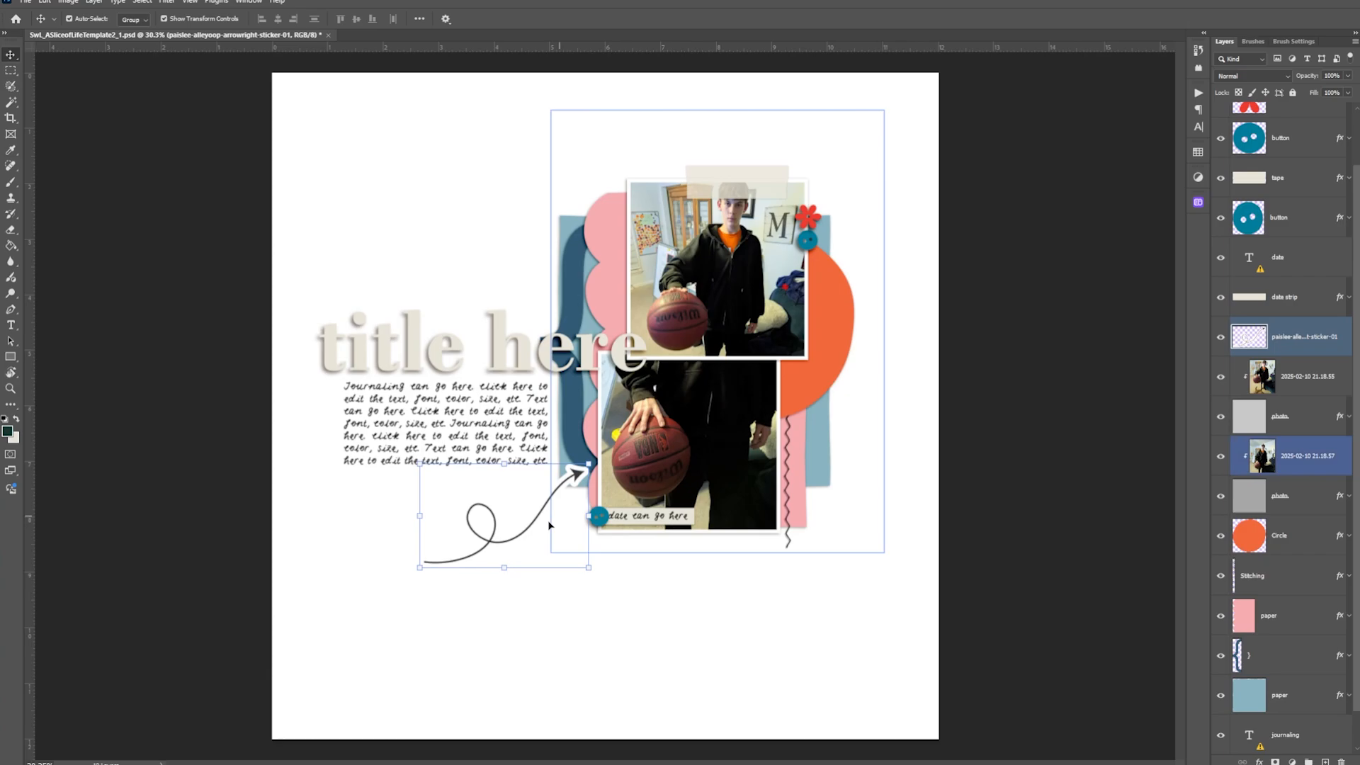
drag(572, 479, 598, 482)
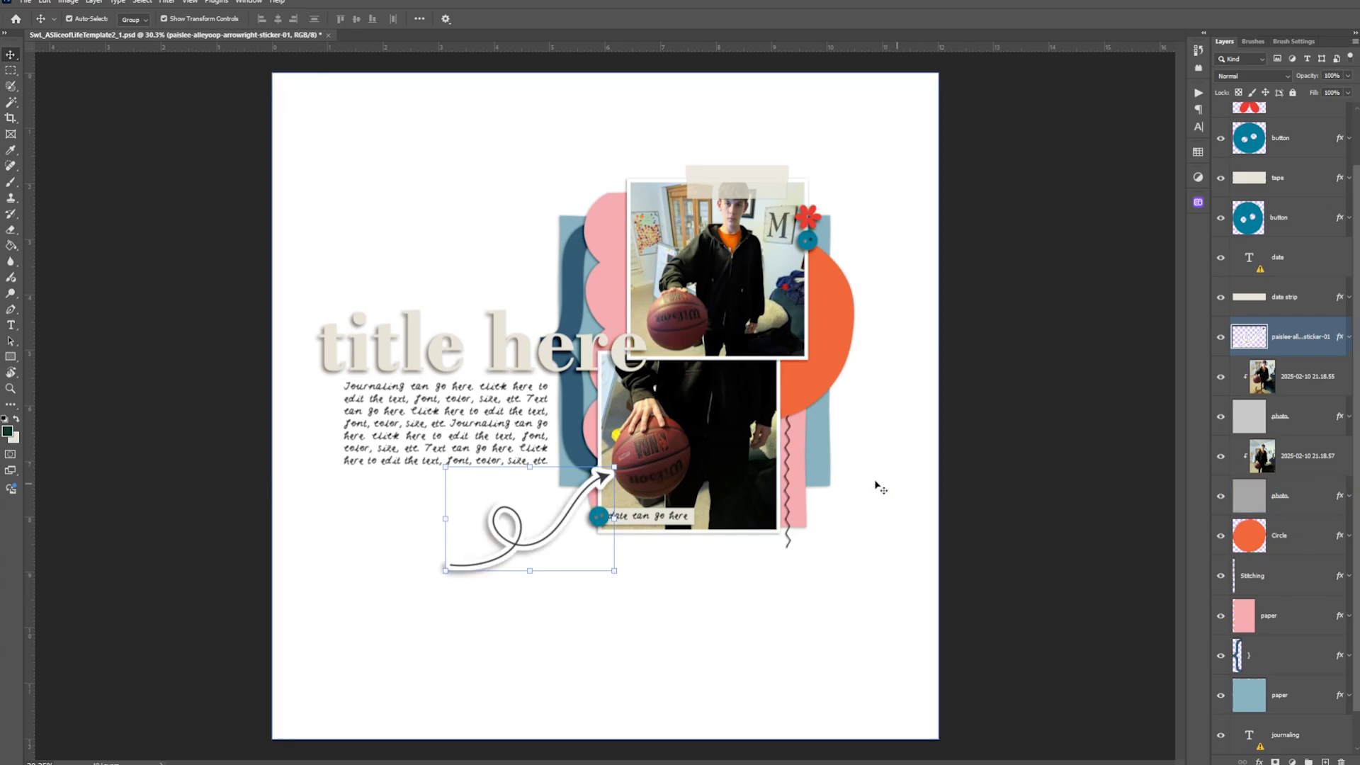
click(470, 221)
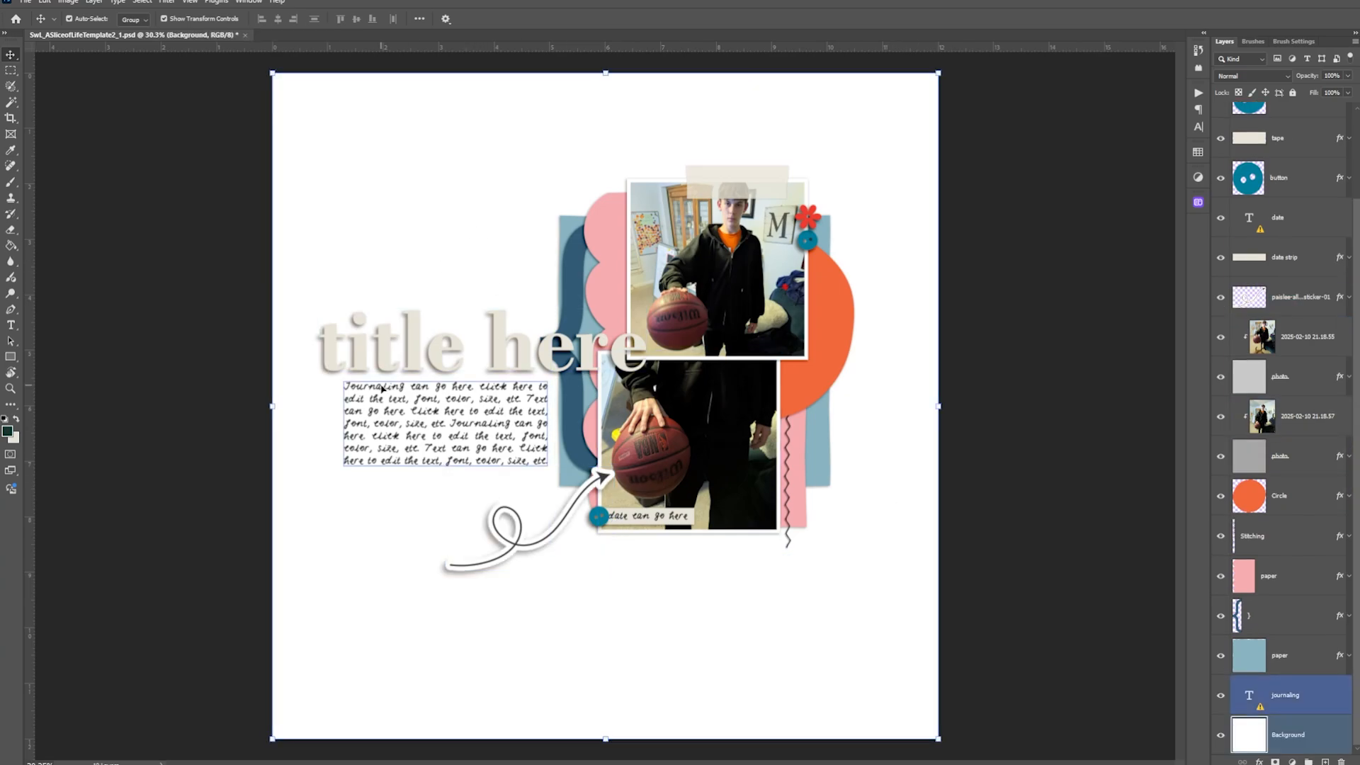
Step: Place the paislee-alleyoop-pp-16 paper clipped to the blue paper block and shift it slightly to the right
click(563, 255)
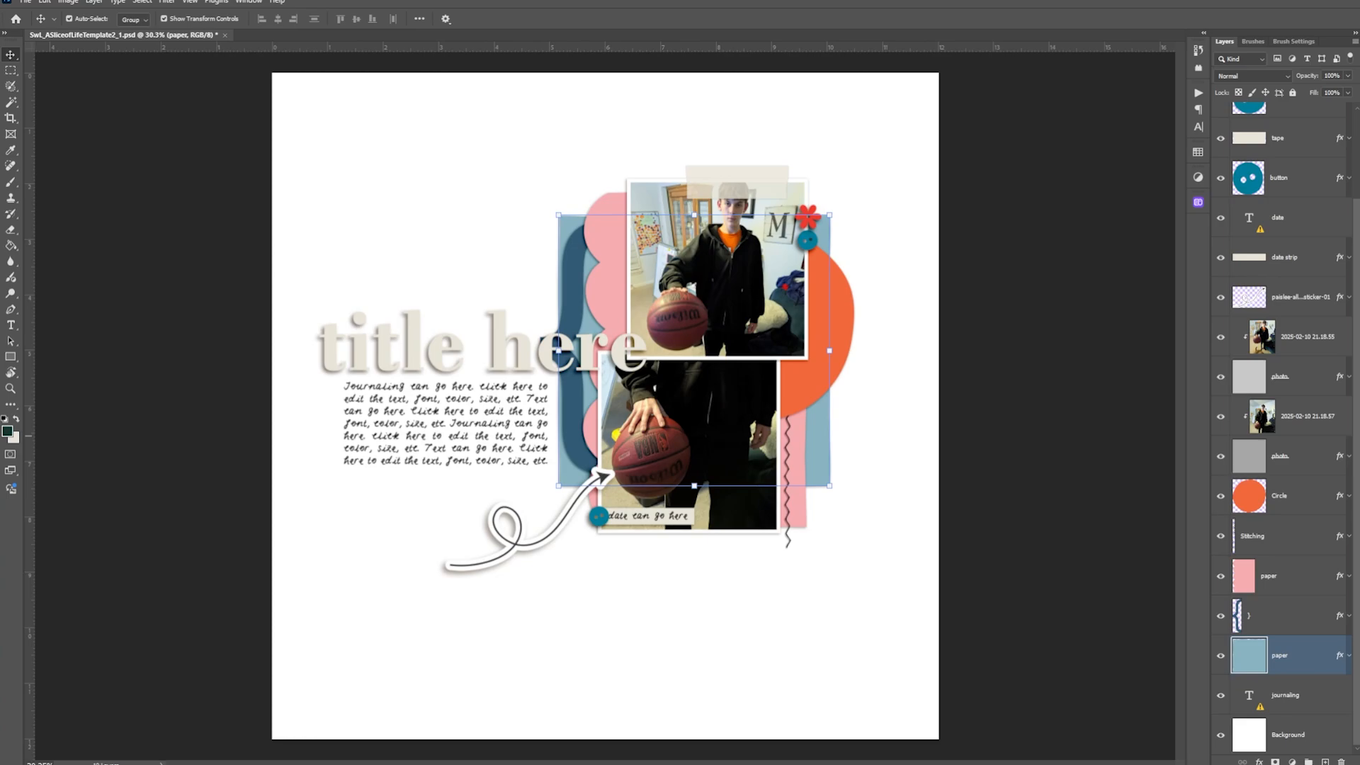
drag(4, 539, 466, 497)
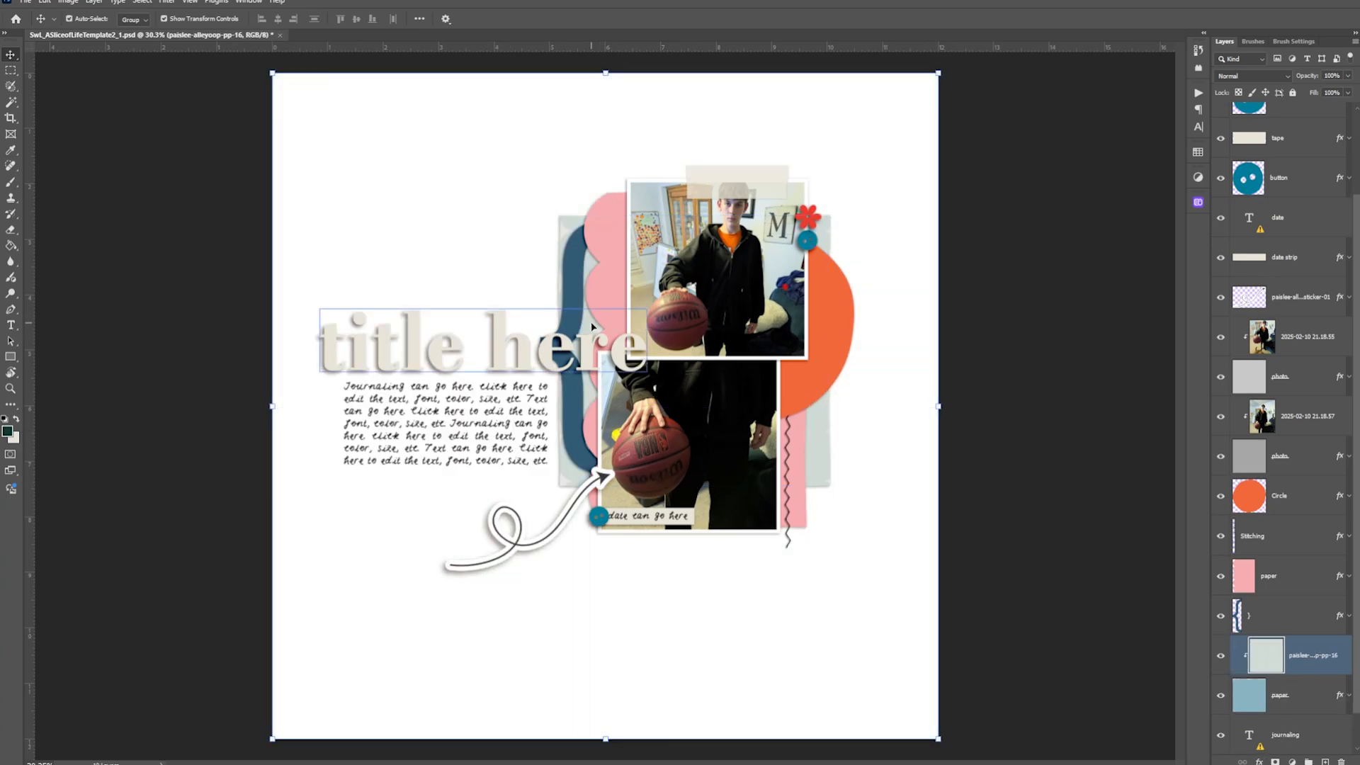
drag(590, 323, 597, 324)
key(ctrl+z)
click(367, 101)
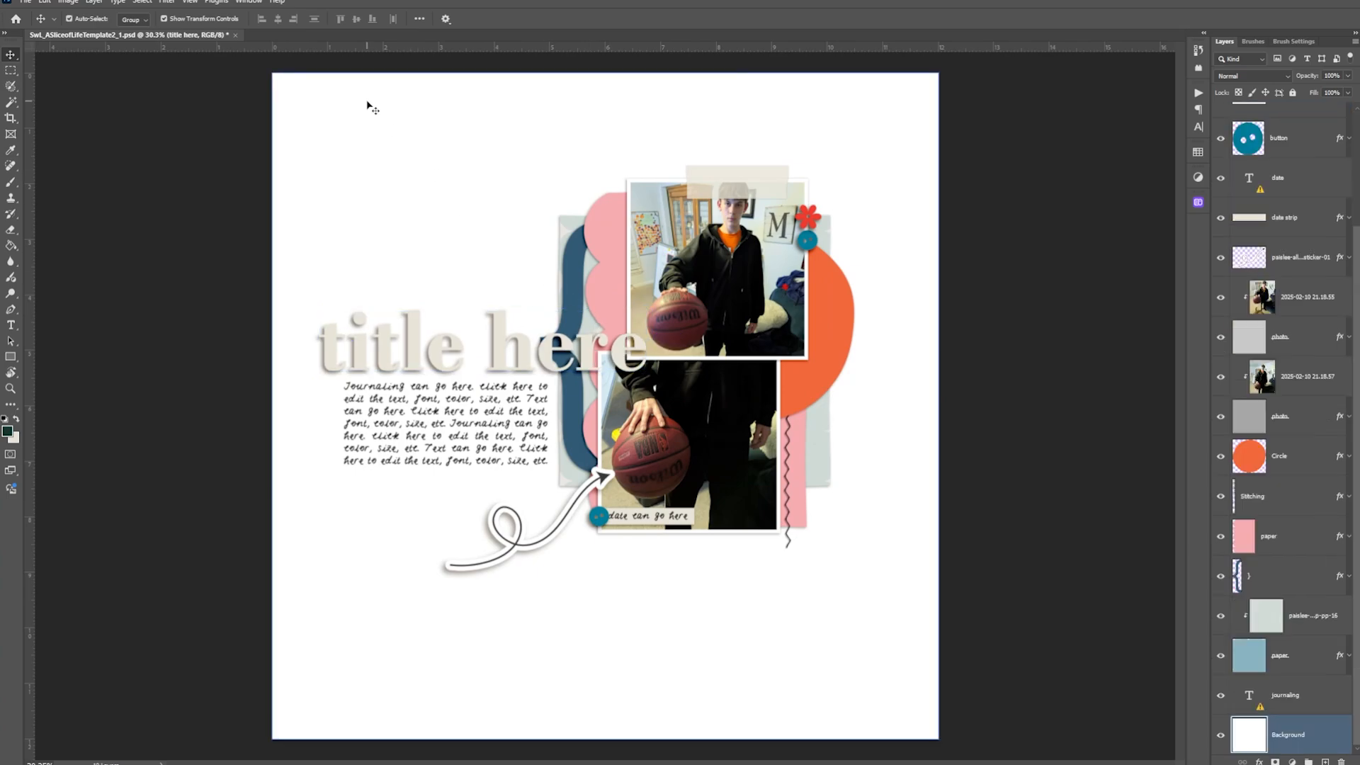
drag(568, 227, 585, 228)
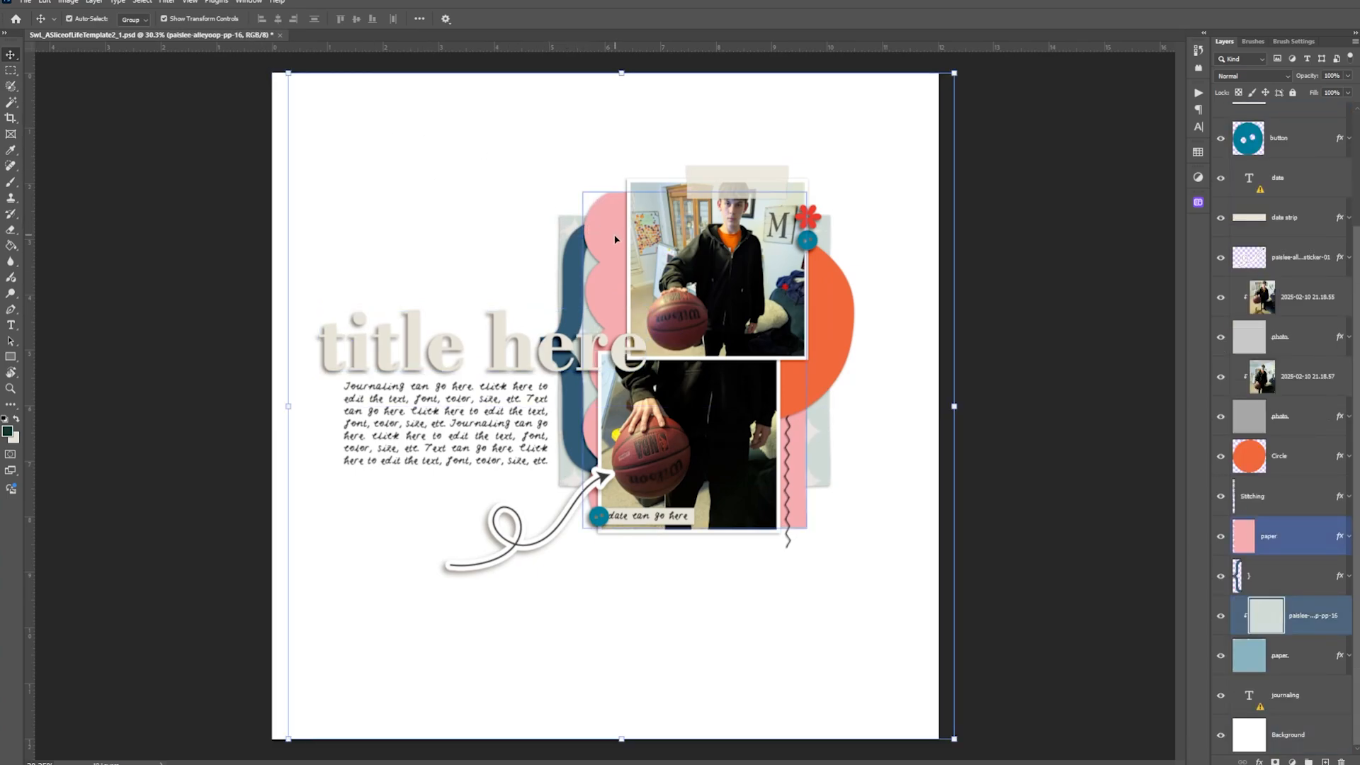
click(924, 517)
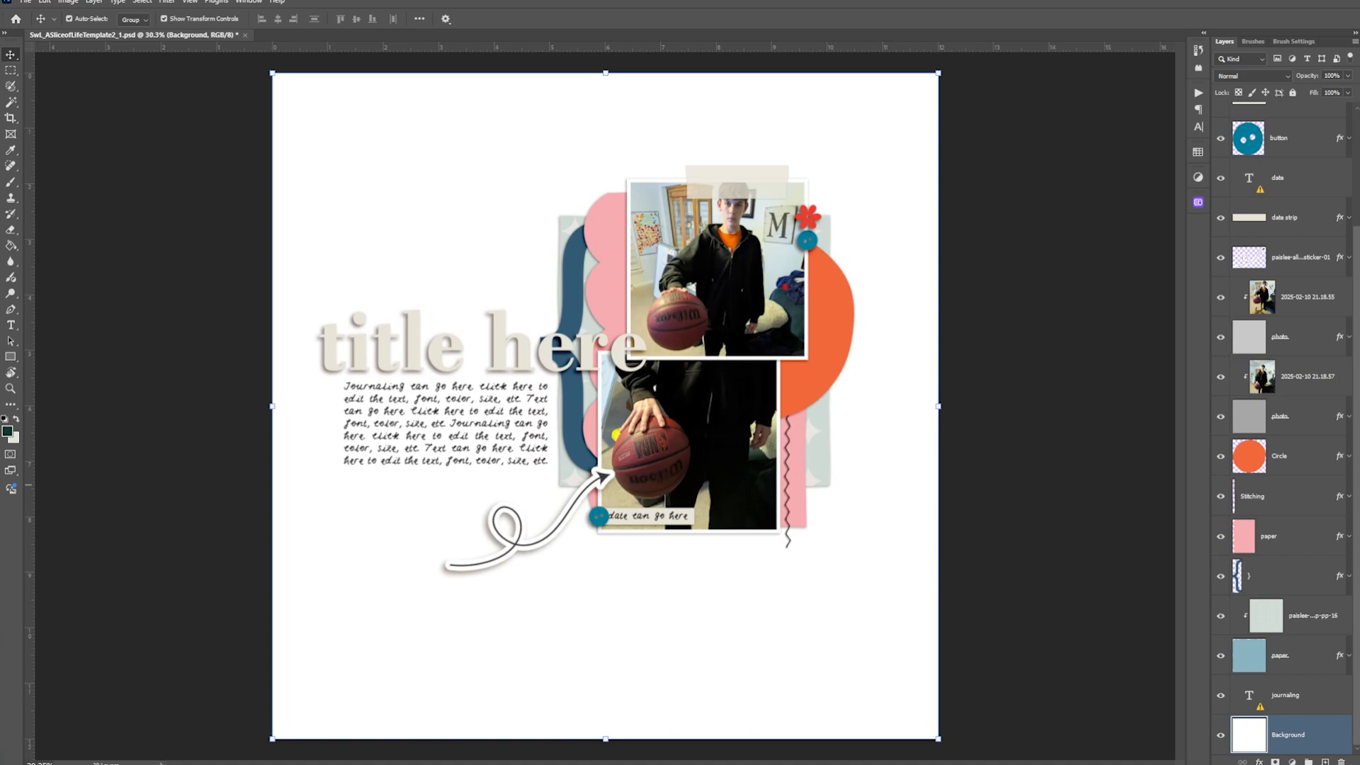
Step: Place the paislee-alleyoop-pp-17, pp-18 and pp-19 papers over the page background, beneath the journaling text
drag(3, 591, 372, 549)
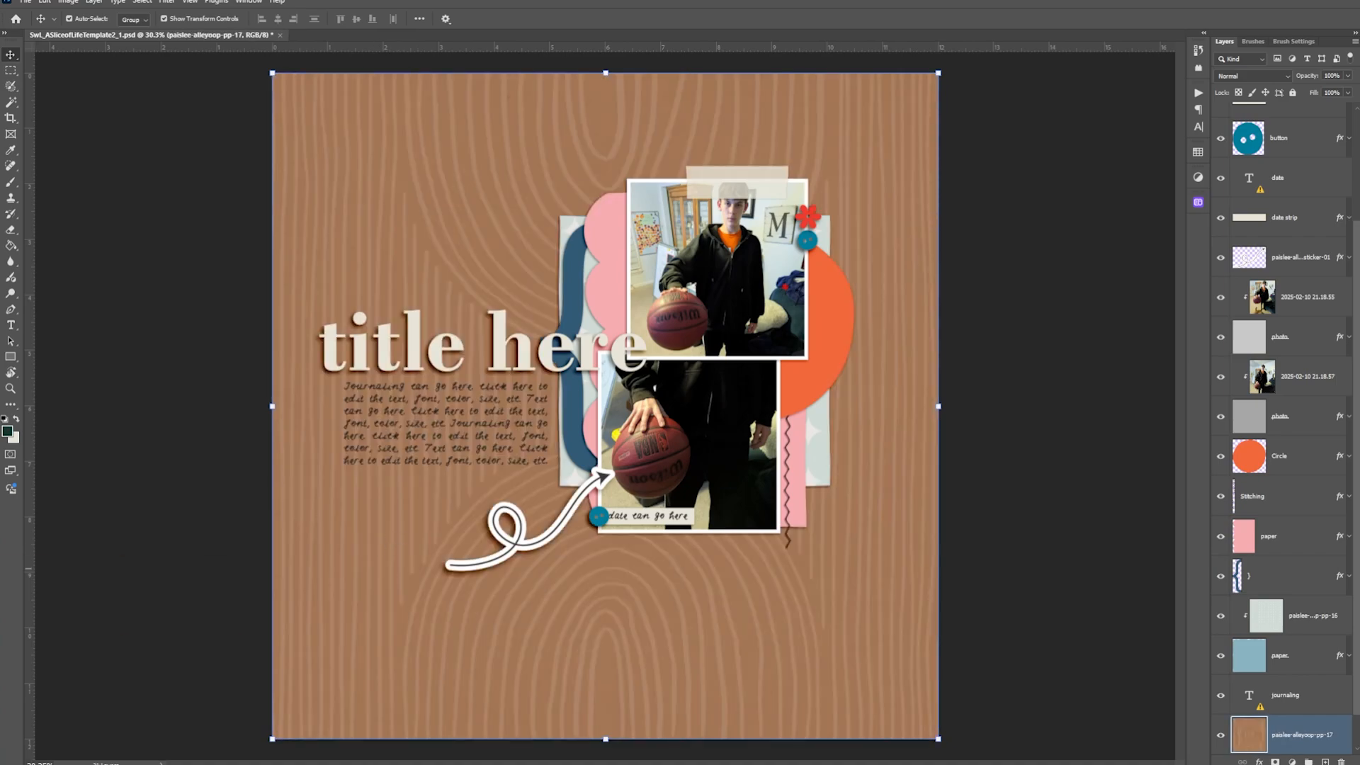
drag(4, 622, 464, 622)
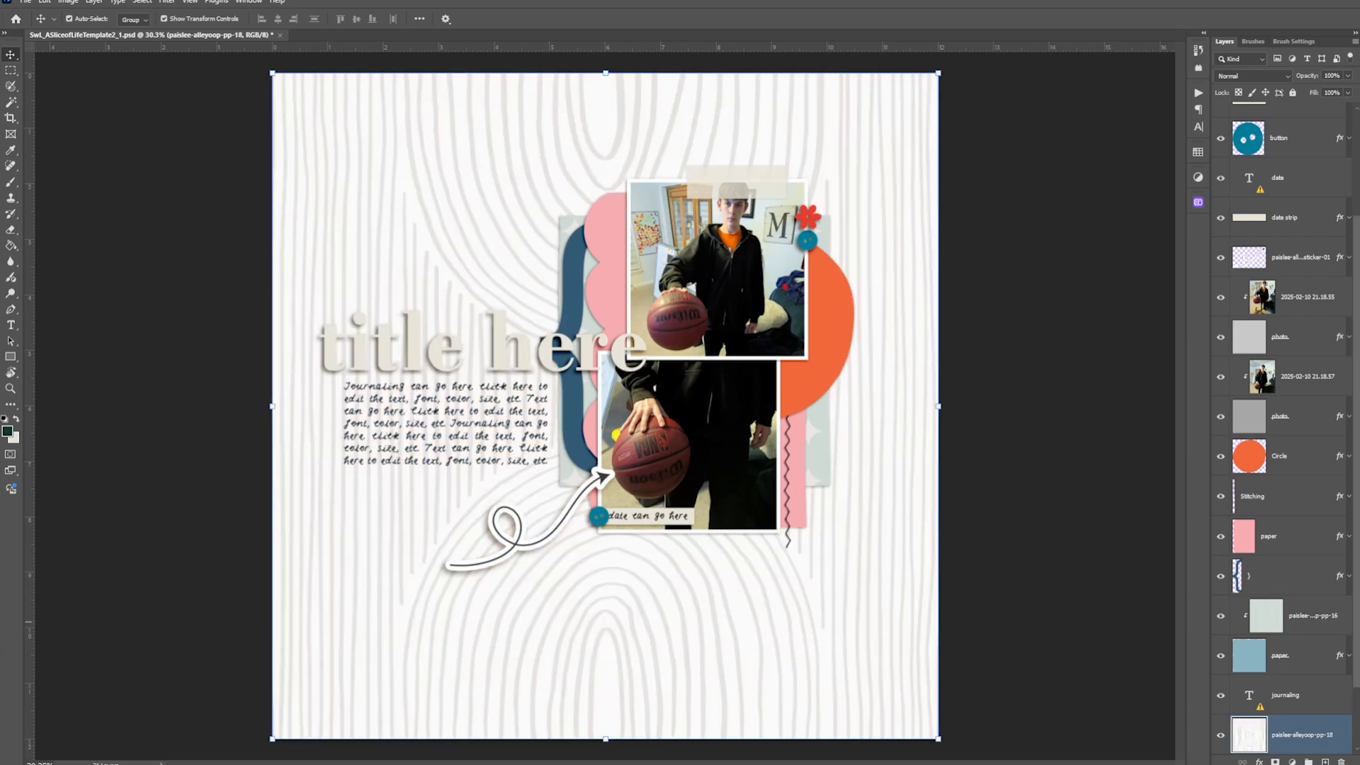
drag(3, 622, 464, 569)
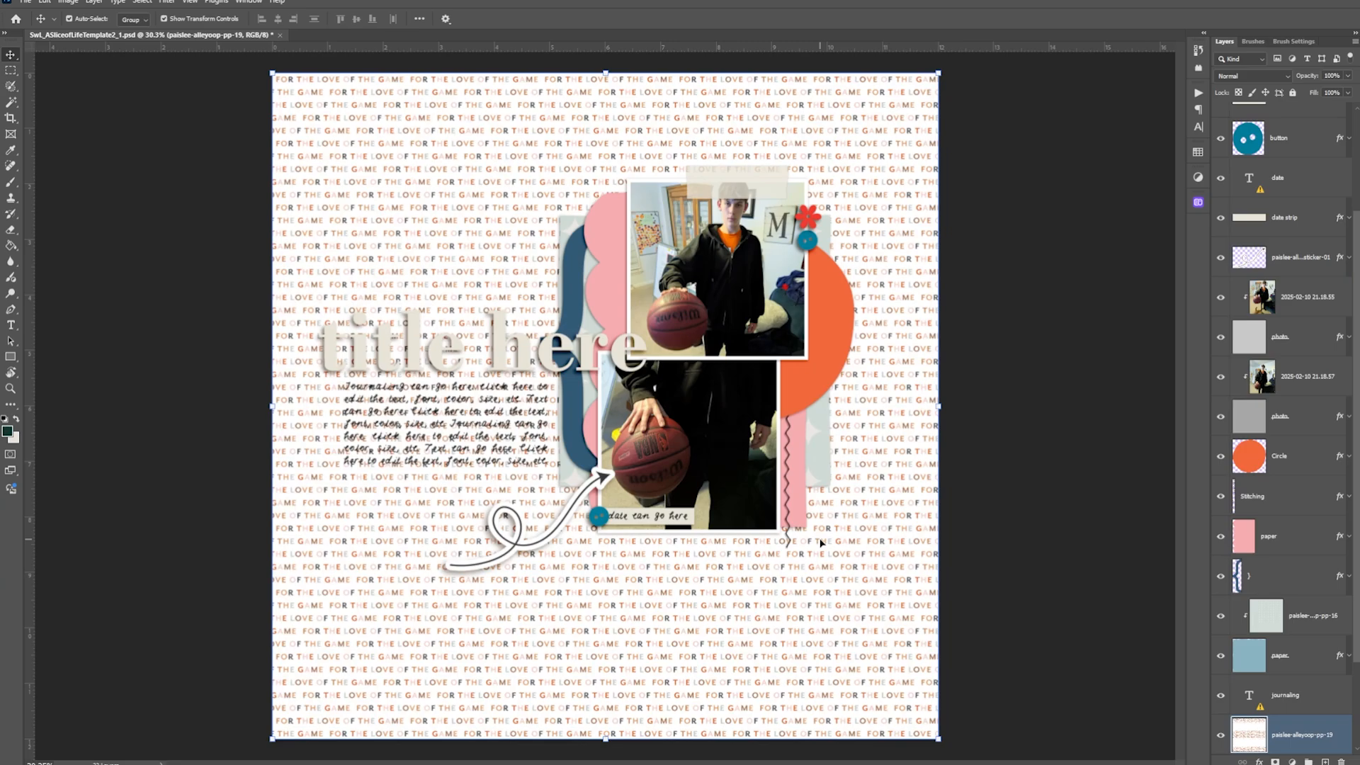
Step: Delete the brown woodgrain paislee-alleyoop-pp-17 paper layer
scroll(1274, 637, down, 3)
click(1270, 709)
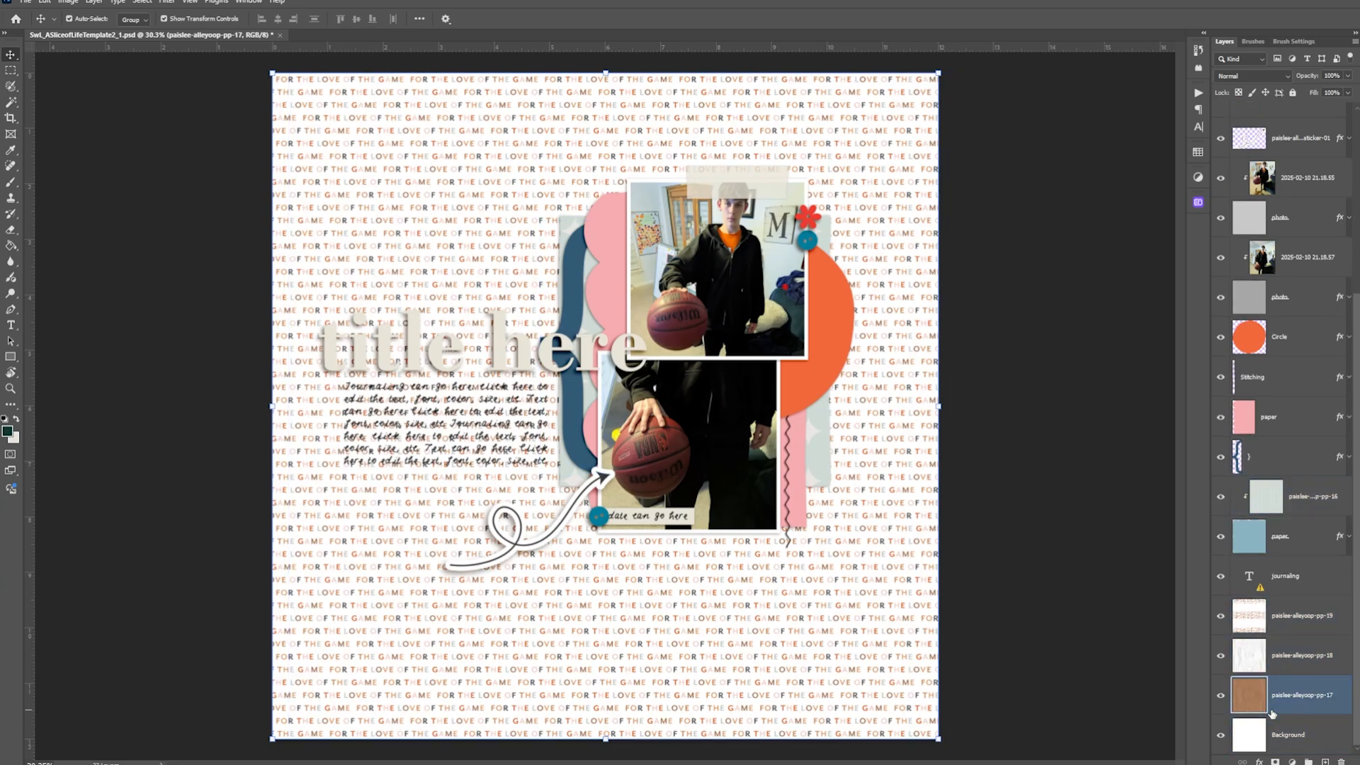
key(Delete)
Step: Clip the paislee-alleyoop-pp-19 text paper to the pink scalloped paper and shift it slightly to the right
click(1251, 664)
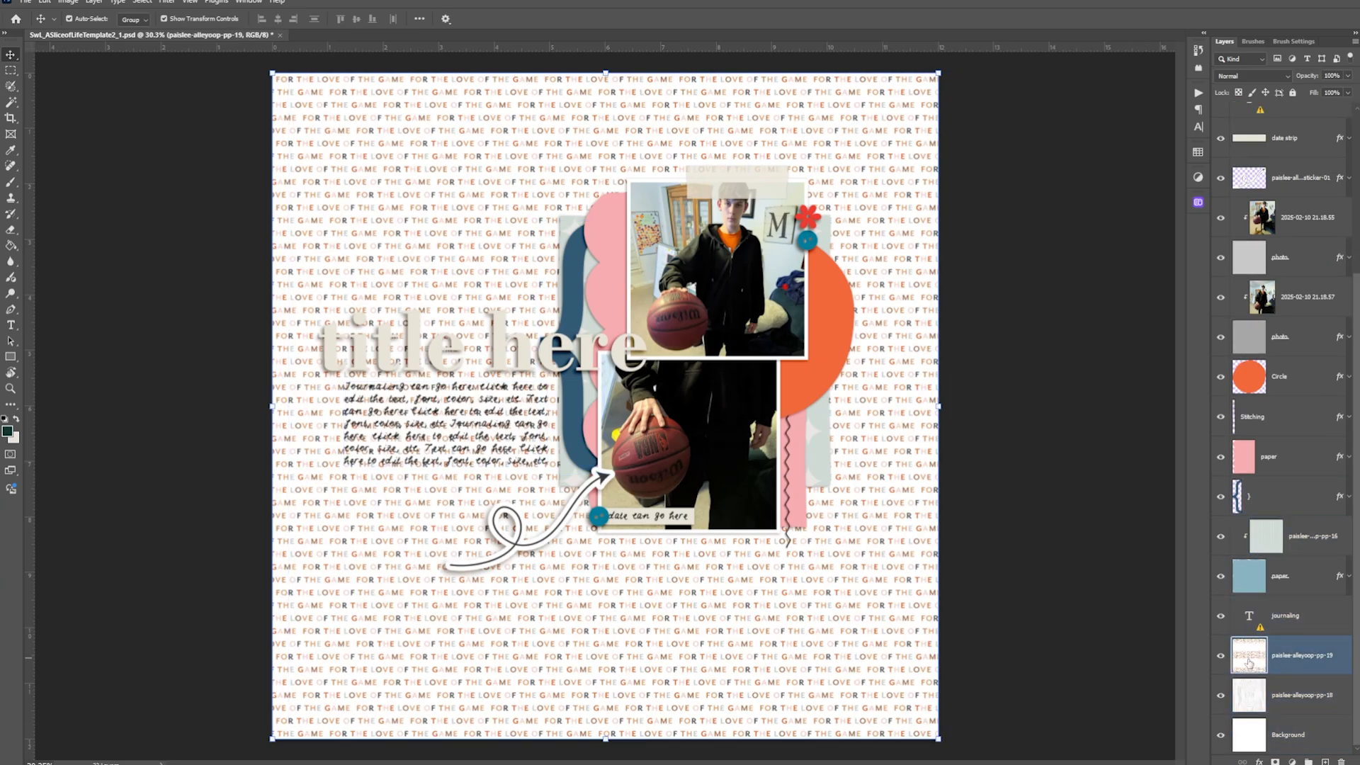
drag(1252, 663, 1264, 467)
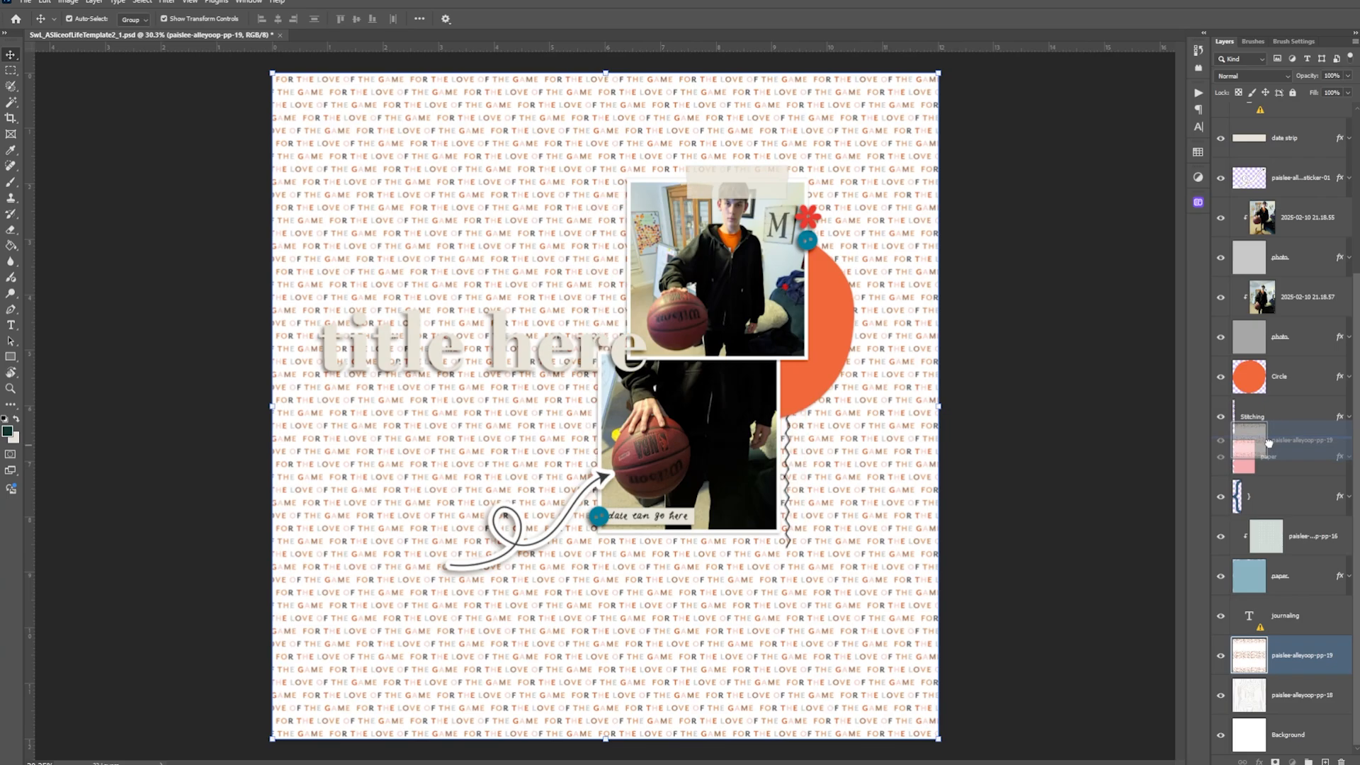
key(ctrl)
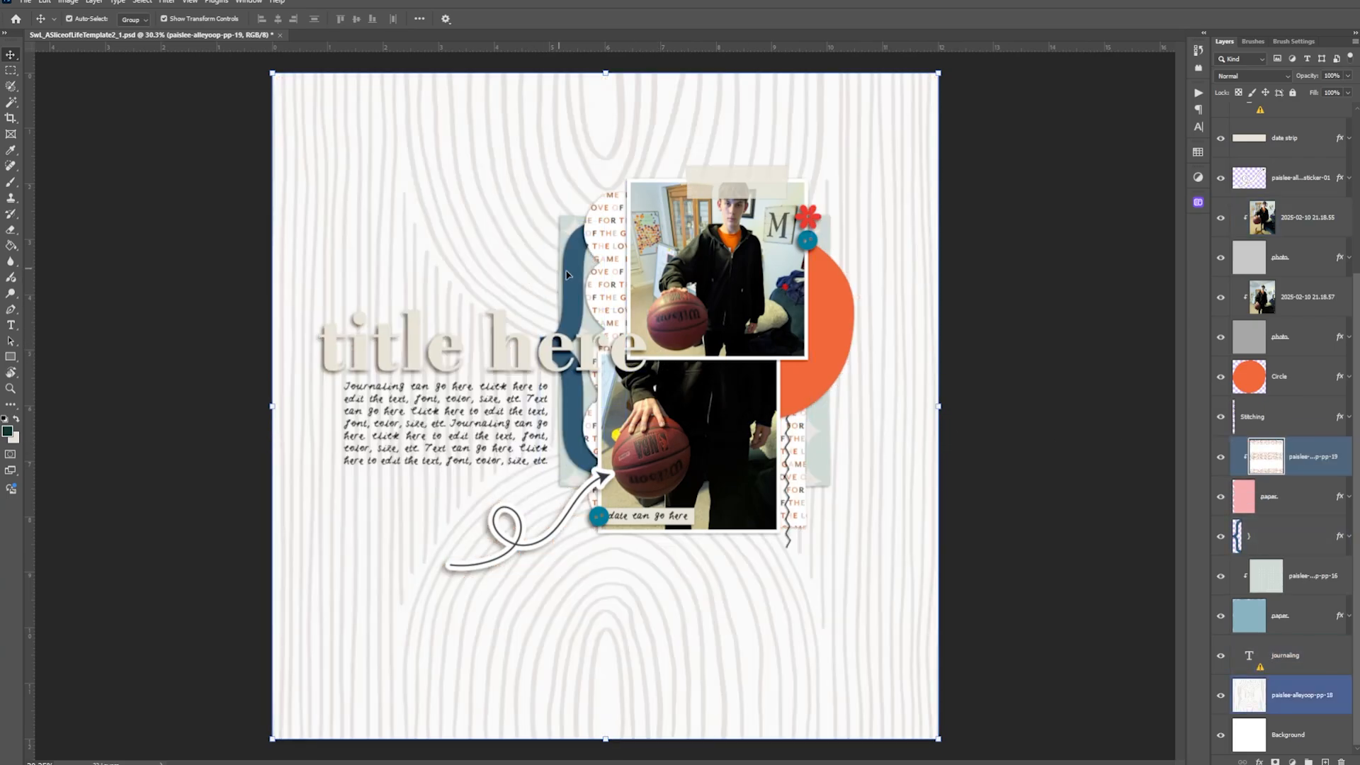
drag(610, 289, 640, 287)
Step: Place the orange paislee-alleyoop-pp-solid-07 paper clipped to the Circle layer
click(832, 317)
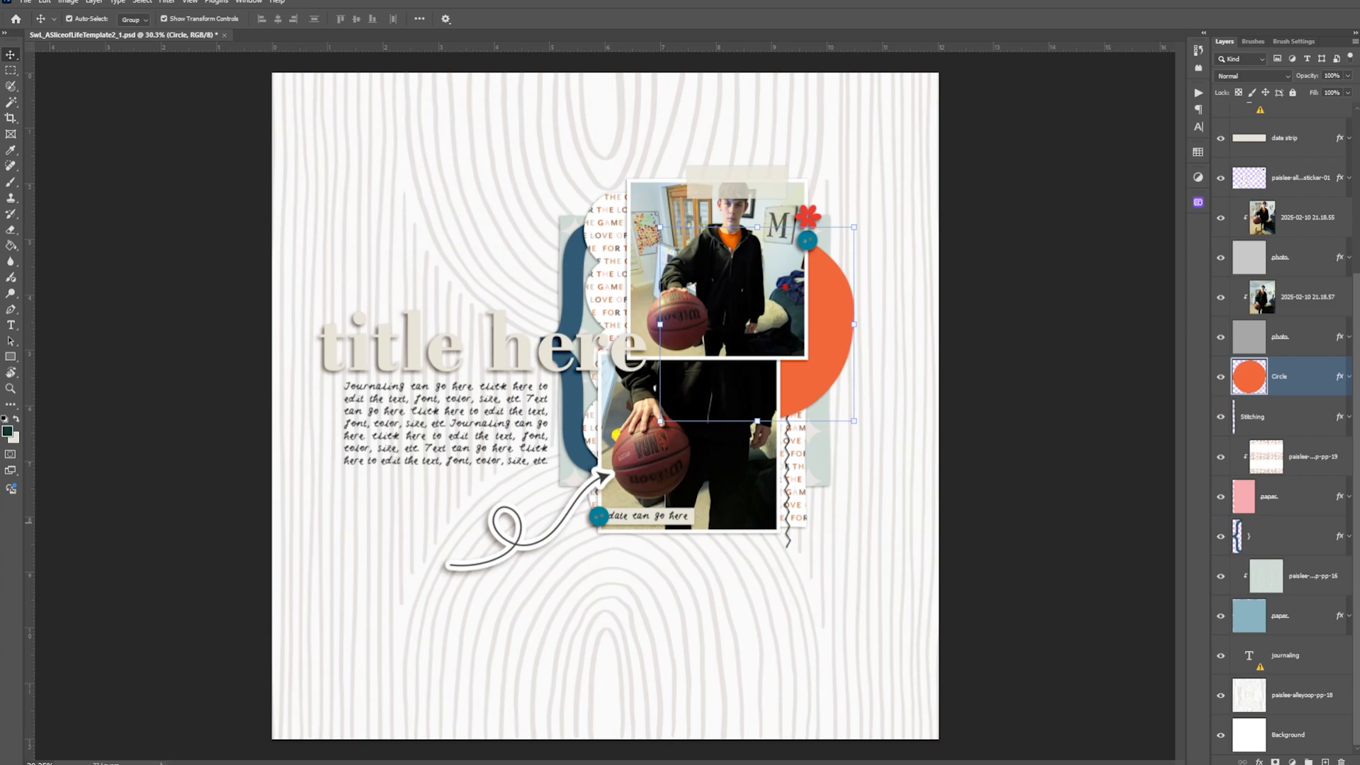
drag(0, 467, 630, 516)
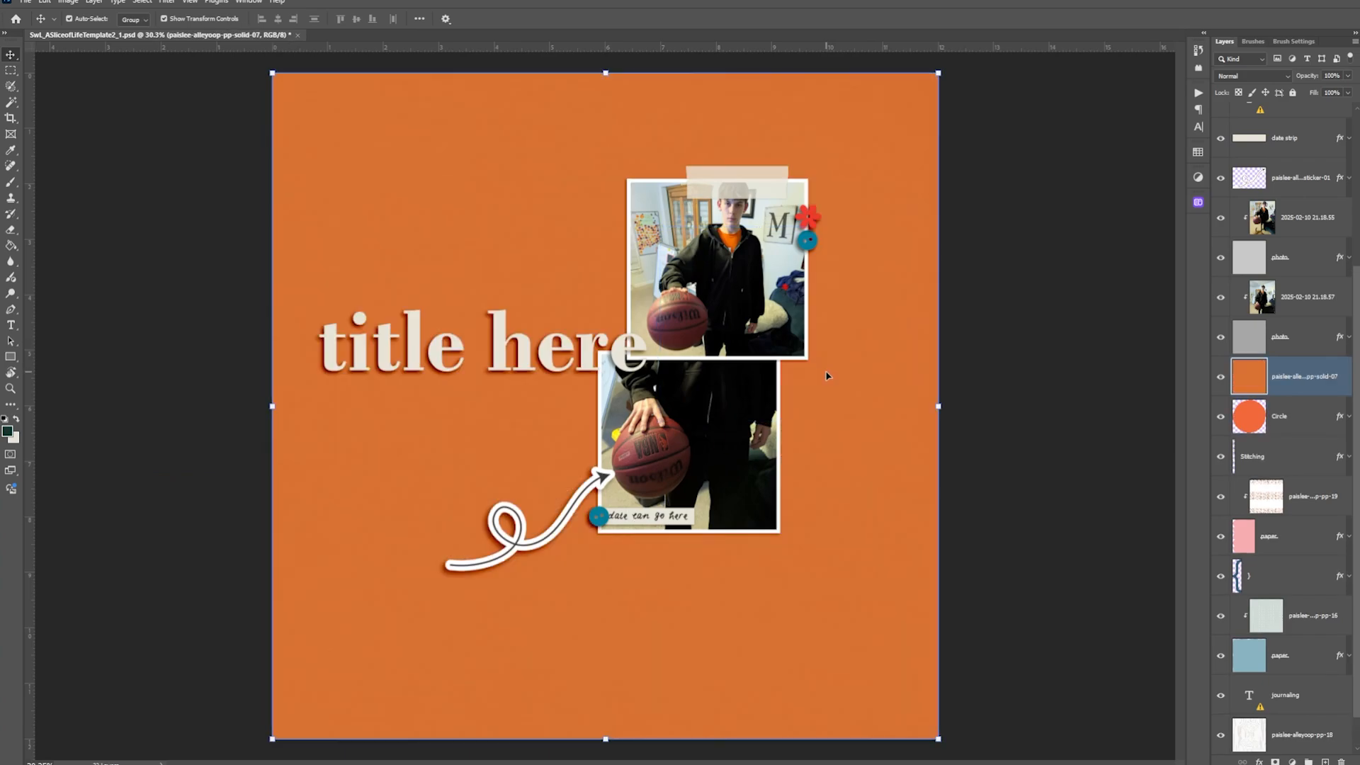
key(Return)
key(ctrl+alt+g)
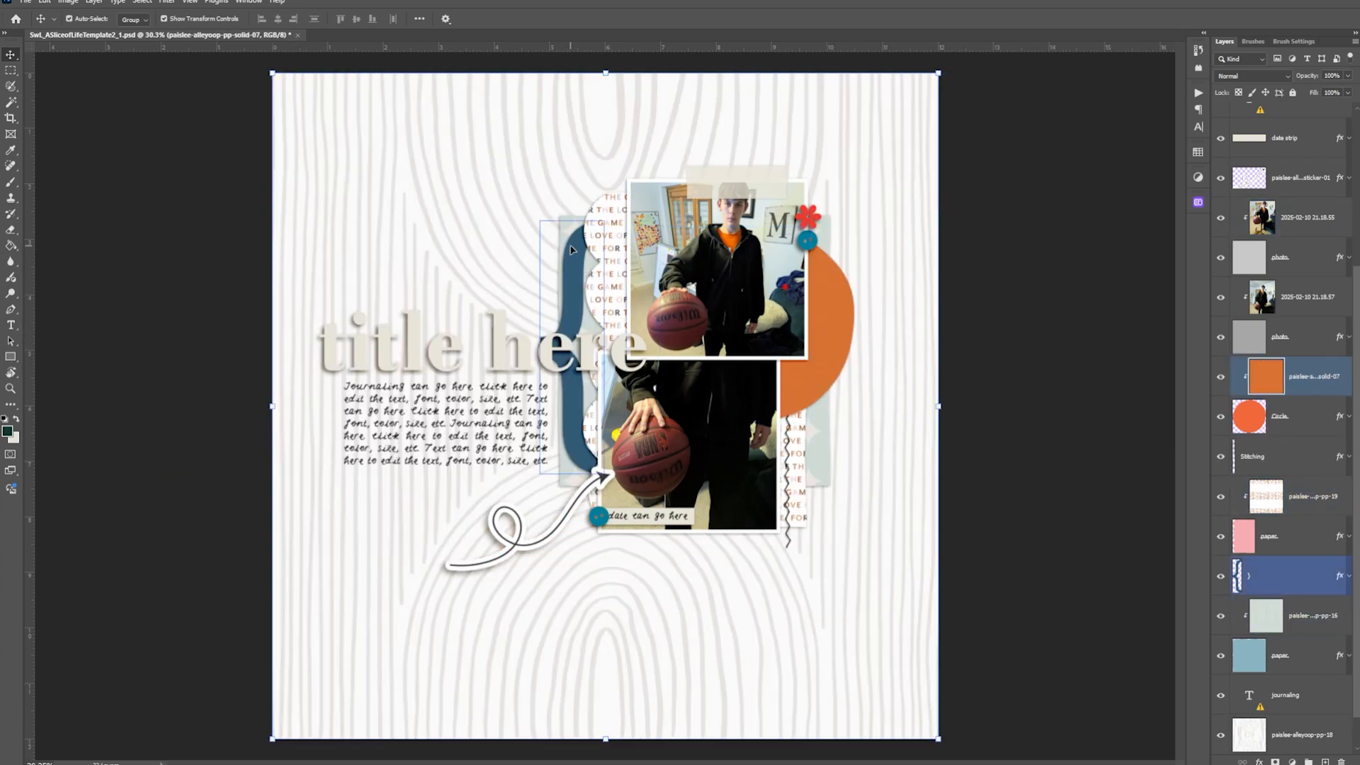
click(574, 252)
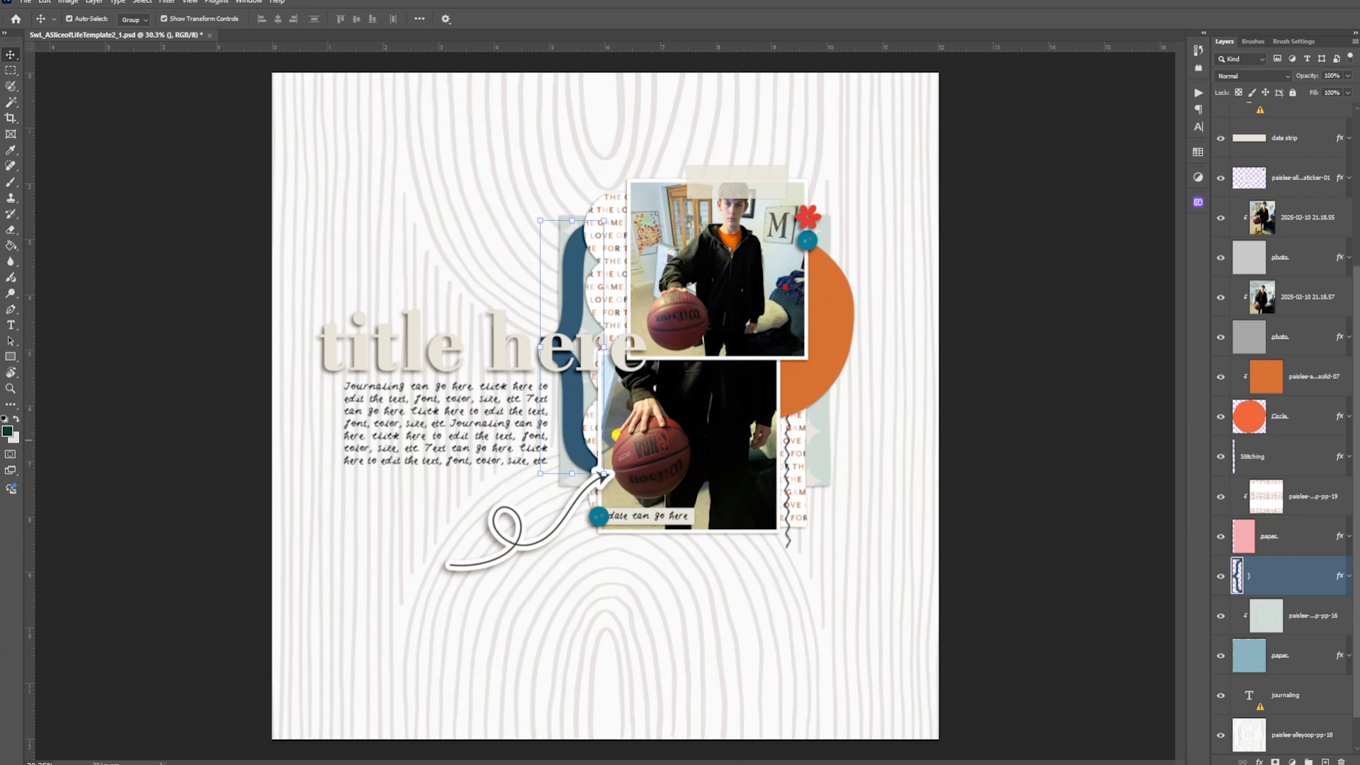
Step: Add the paislee-alleyoop-washitape-01 element above the tape layer and position it across the upper photo's top edge
click(731, 191)
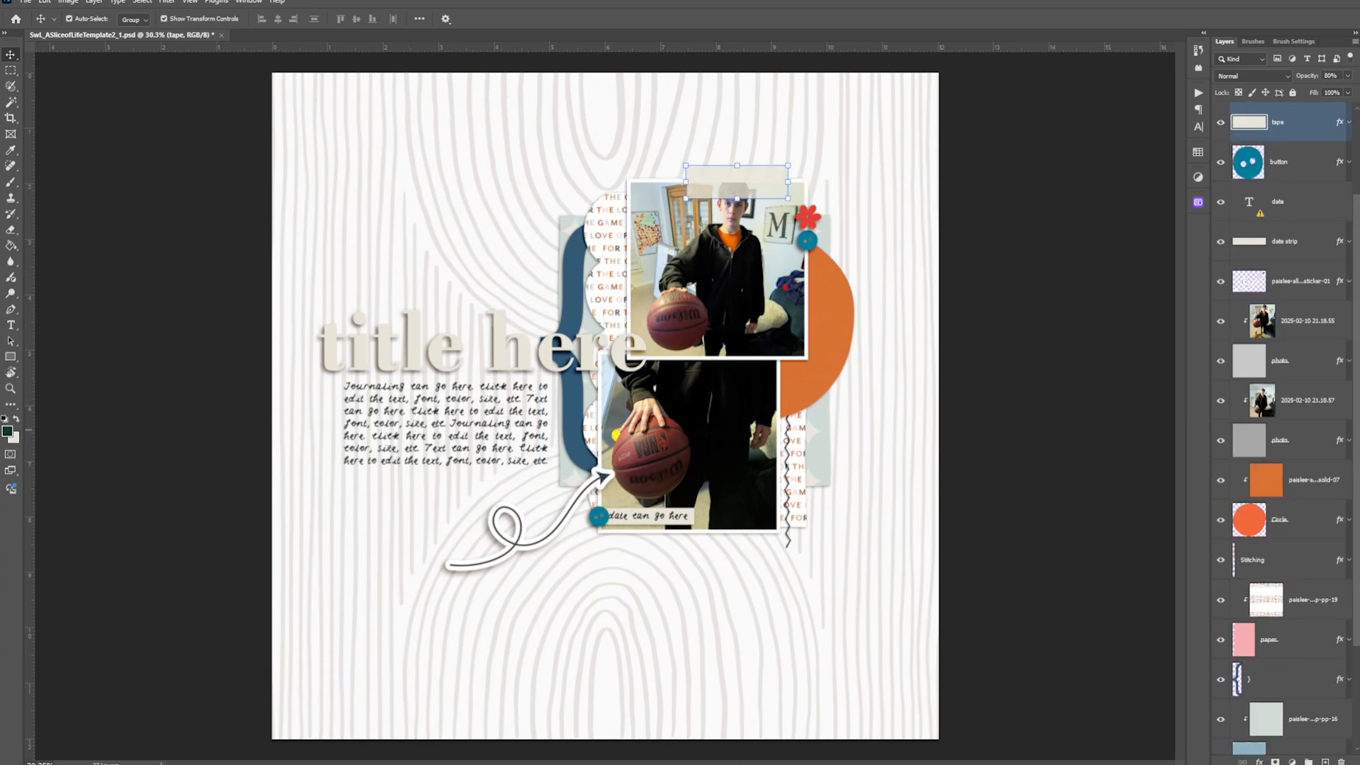
drag(1359, 283, 740, 271)
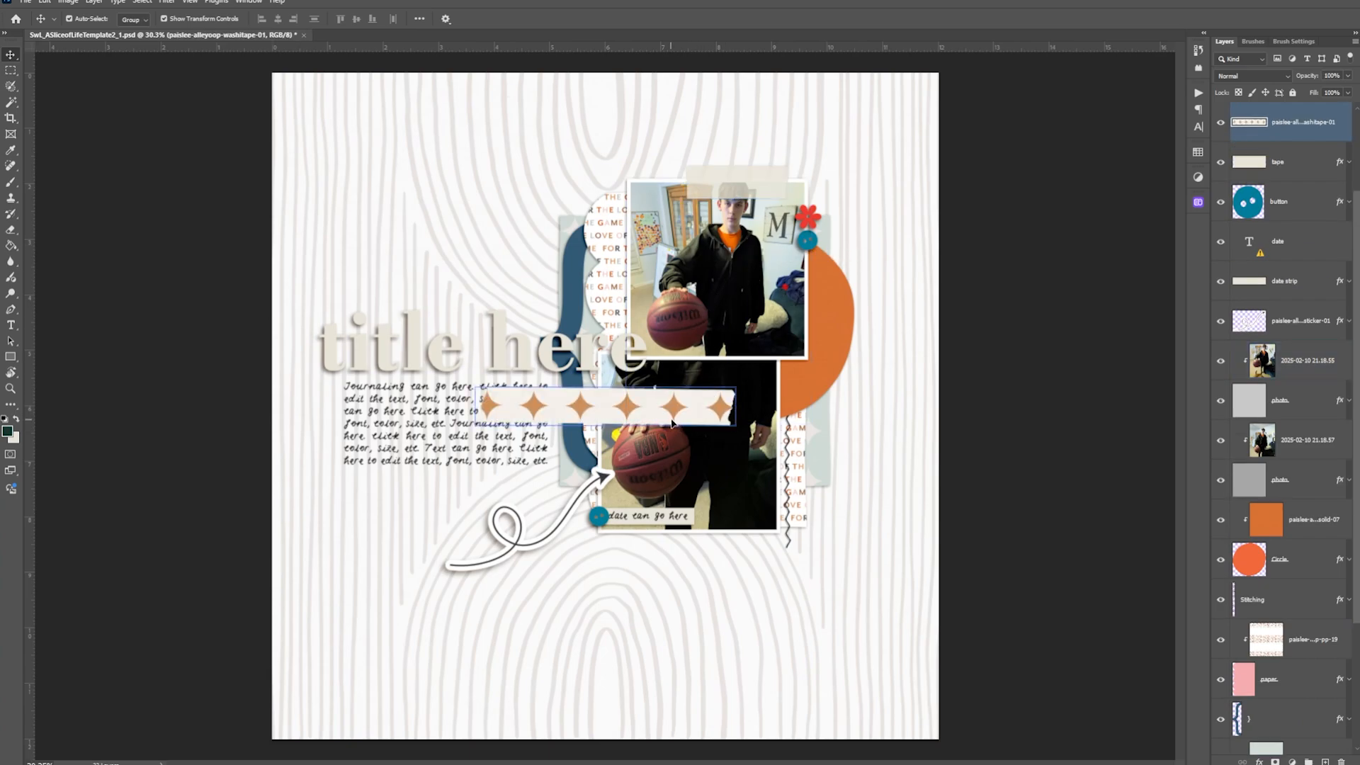
drag(671, 423, 818, 182)
key(Return)
scroll(779, 124, up, 5)
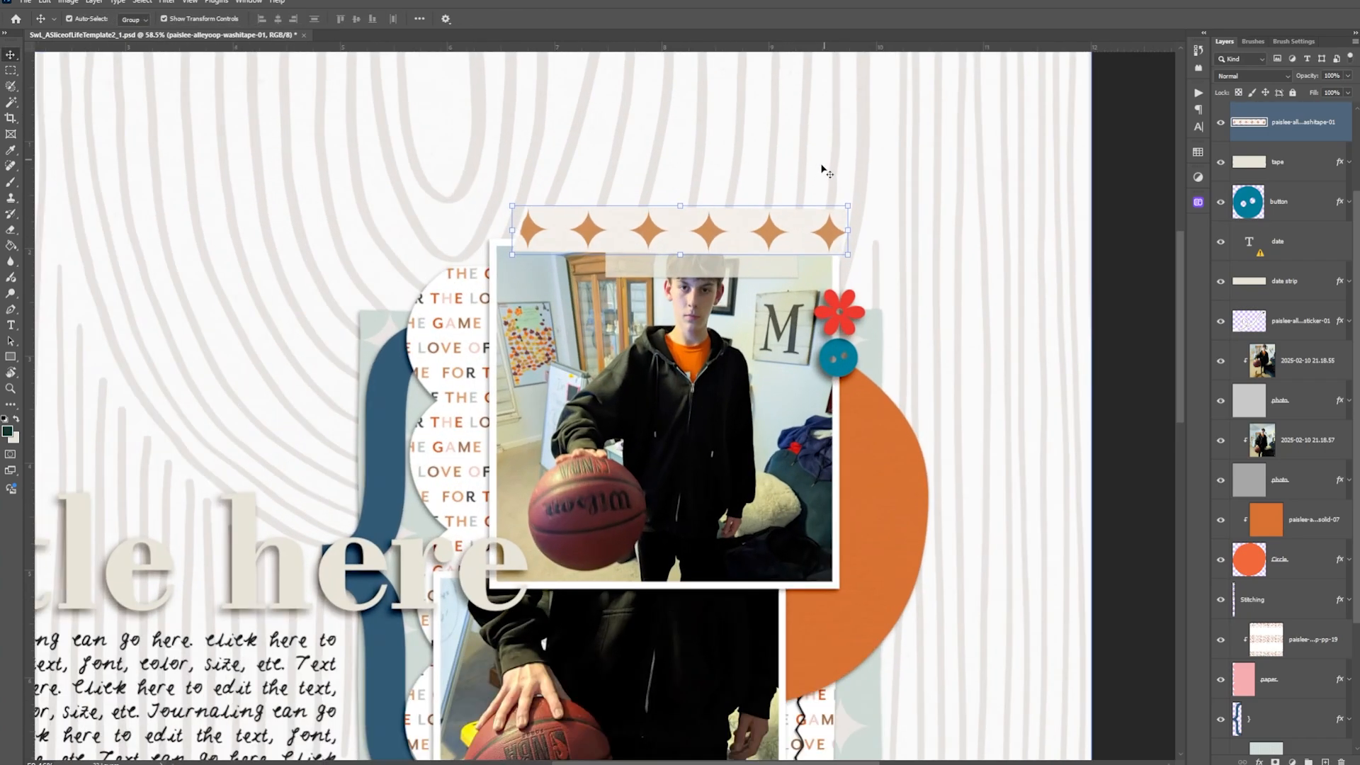
scroll(826, 170, up, 2)
mouse_move(722, 265)
mouse_down()
mouse_move(721, 222)
mouse_move(714, 263)
mouse_up()
Step: Hide the template's tape layer and transfer its layer style to the washi tape
shift+click(1235, 167)
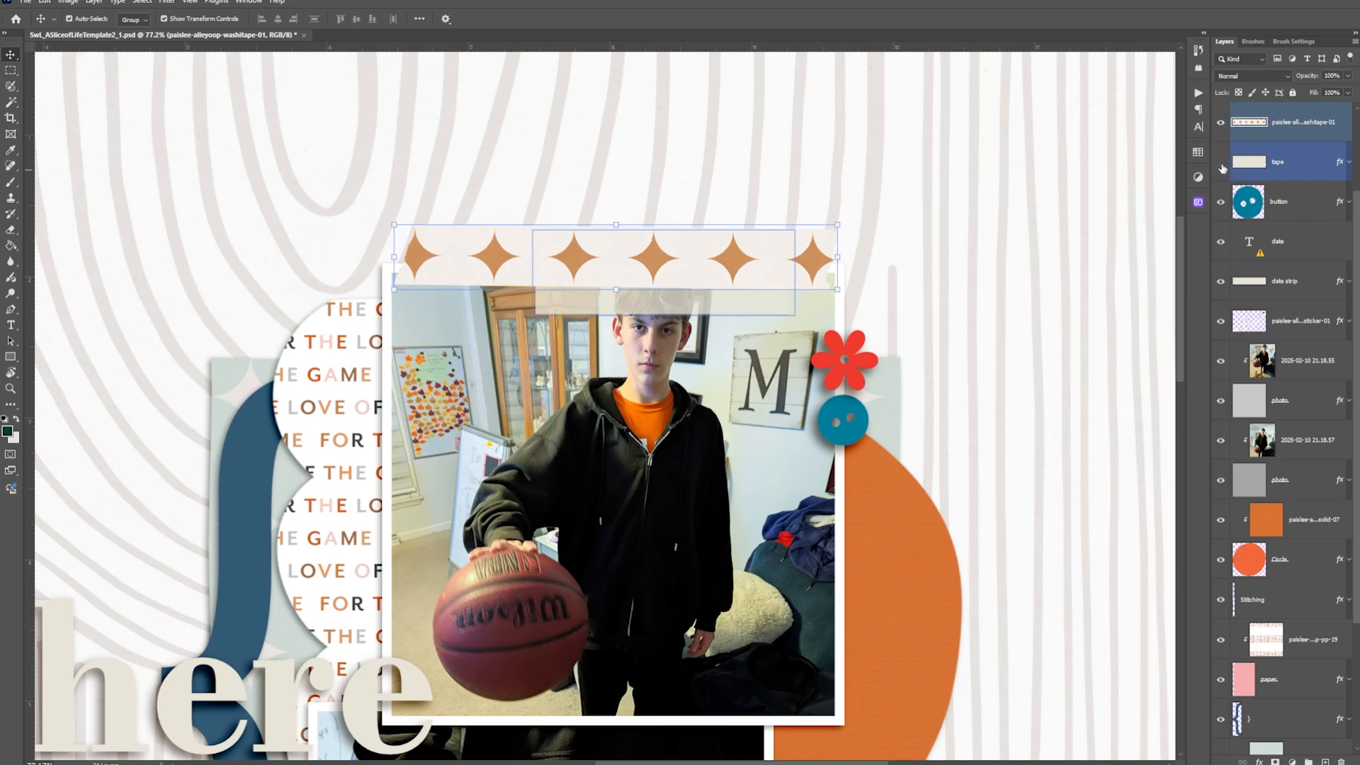
click(1222, 169)
drag(1340, 164, 1334, 126)
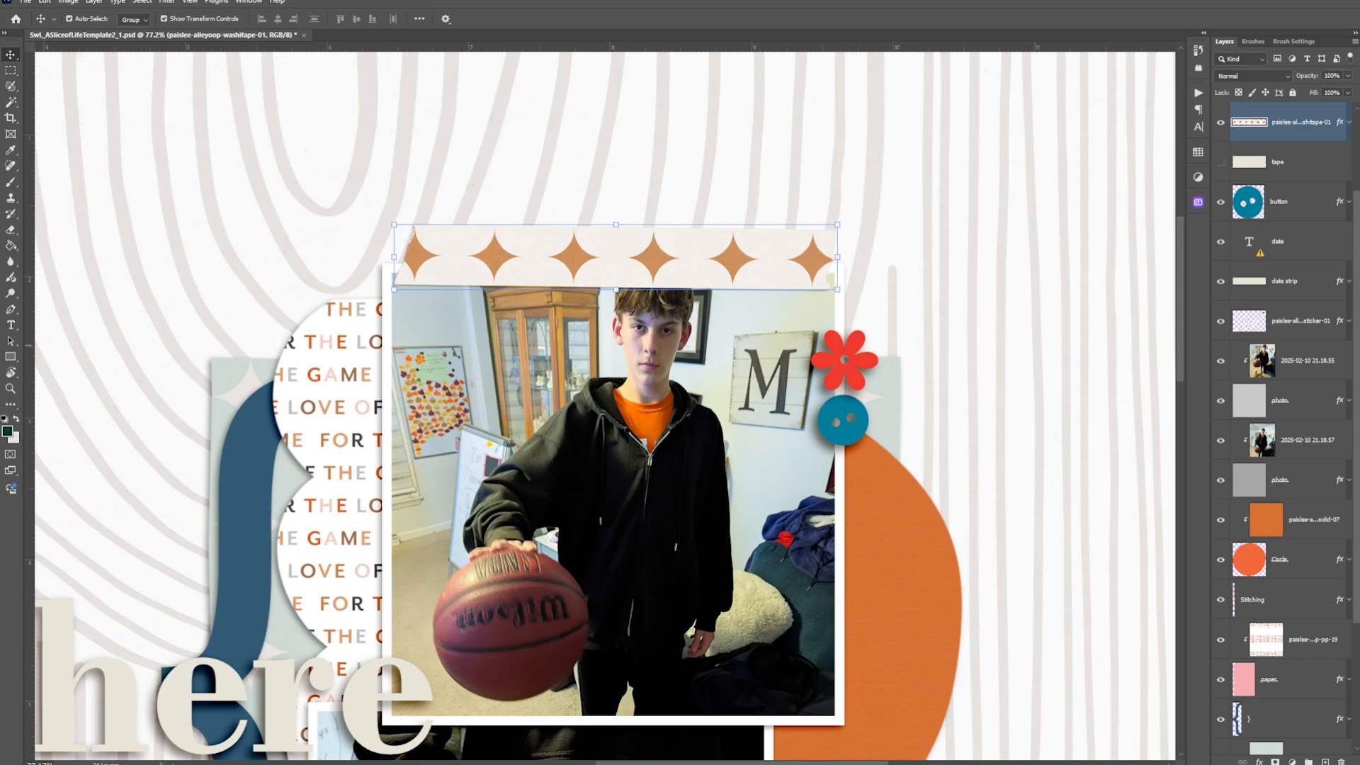
Step: Scale the washi tape to about 89% and center it across the upper photo's top edge
click(874, 303)
mouse_move(711, 274)
mouse_down()
mouse_move(709, 249)
mouse_move(715, 269)
mouse_up()
drag(842, 219, 794, 228)
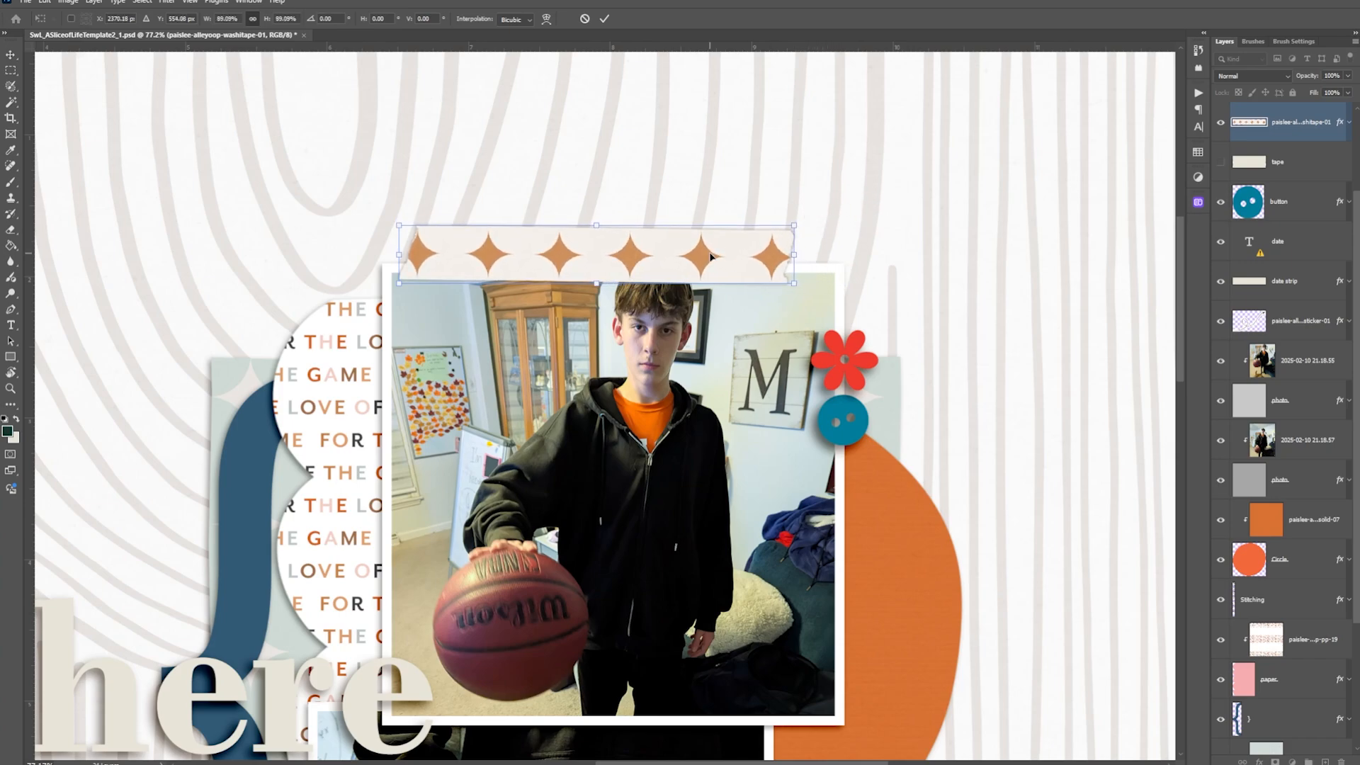
drag(710, 257, 737, 258)
key(Return)
click(900, 301)
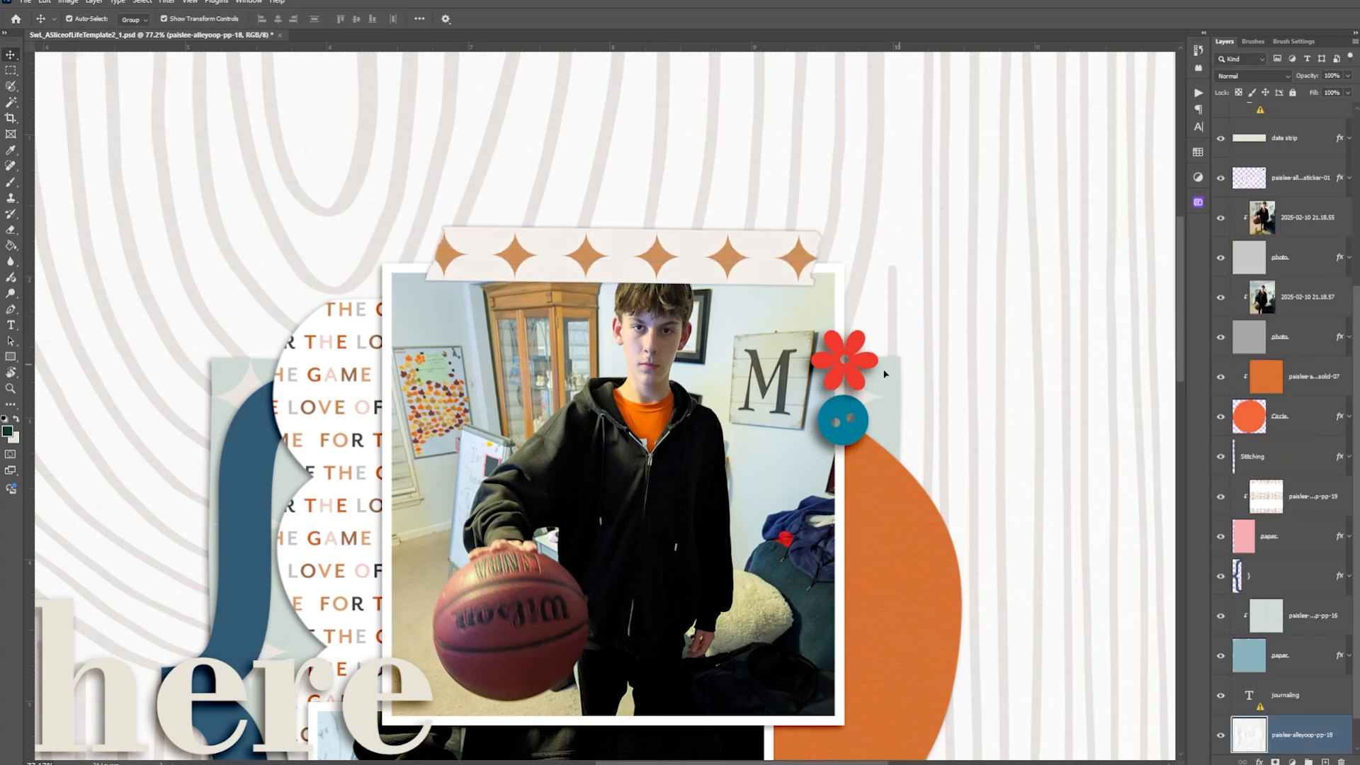
Step: Add the paislee-alleyoop-basketballseason-tag-01 element above the flower layer and shrink it to cover the button beside the upper photo
click(845, 380)
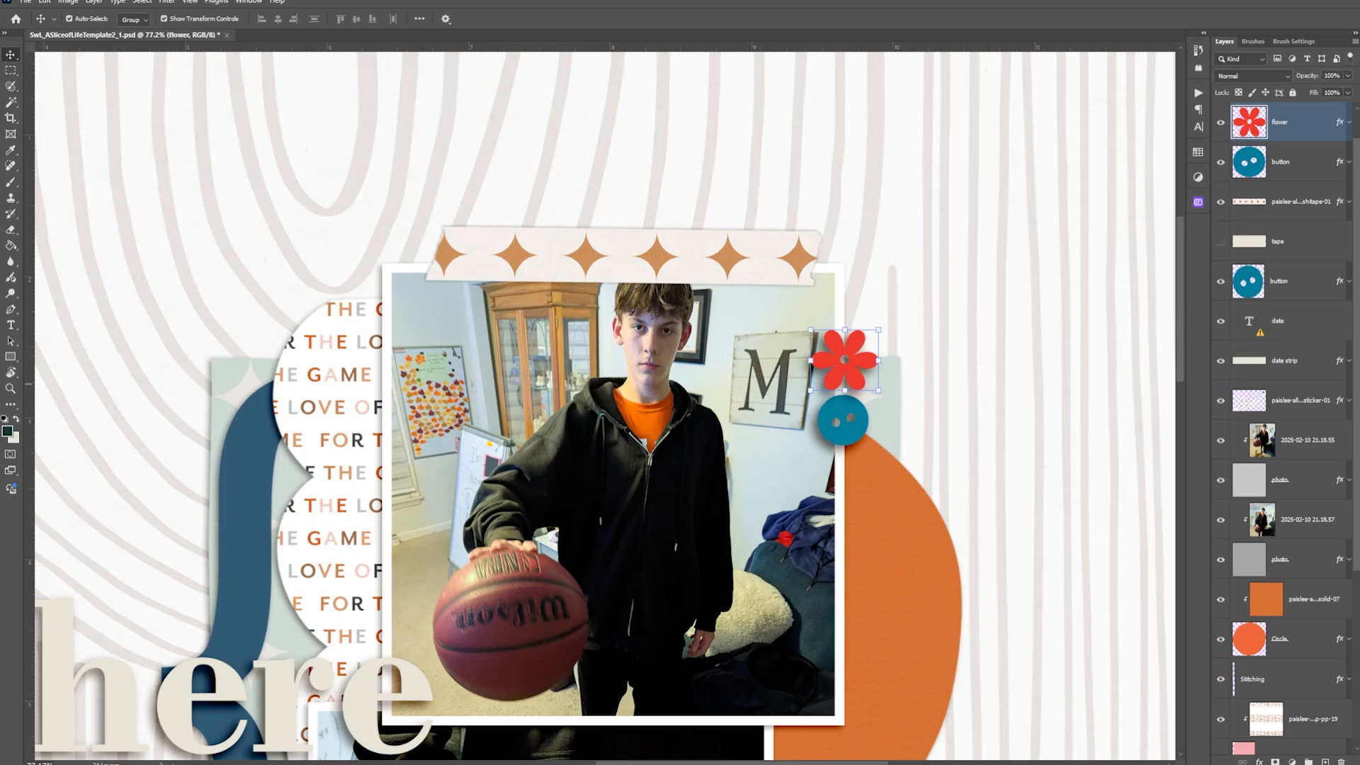
drag(22, 406, 658, 460)
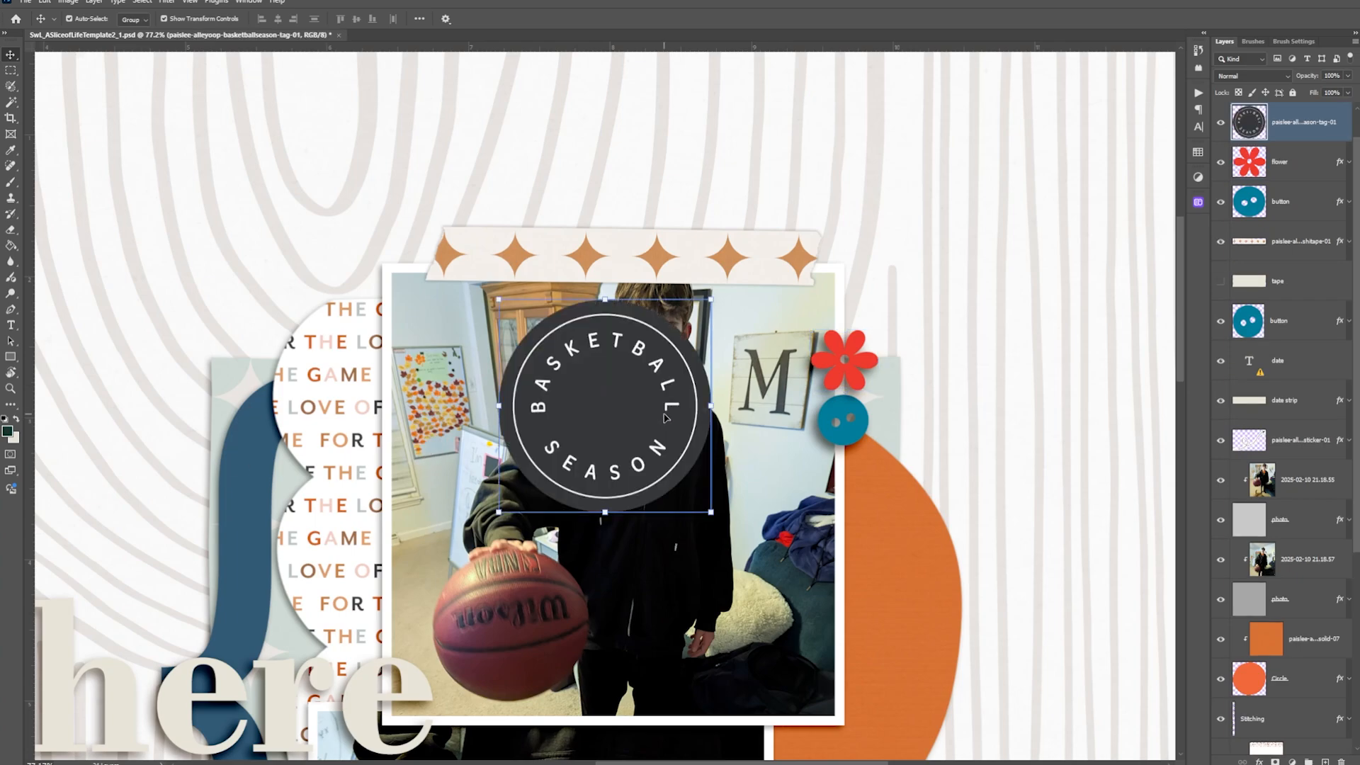
drag(650, 408, 949, 321)
key(ctrl+t)
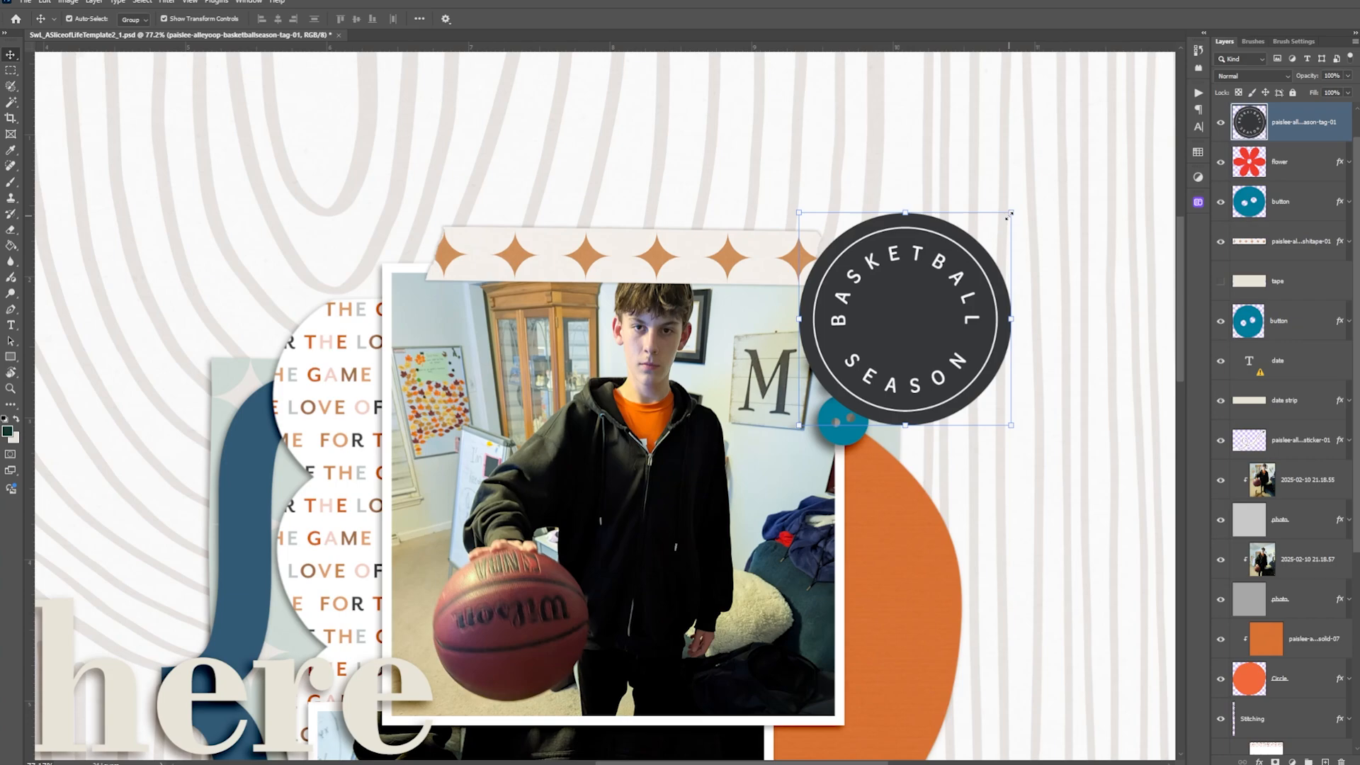
drag(1011, 212, 906, 328)
drag(873, 374, 850, 392)
key(Return)
drag(839, 458, 838, 450)
key(Return)
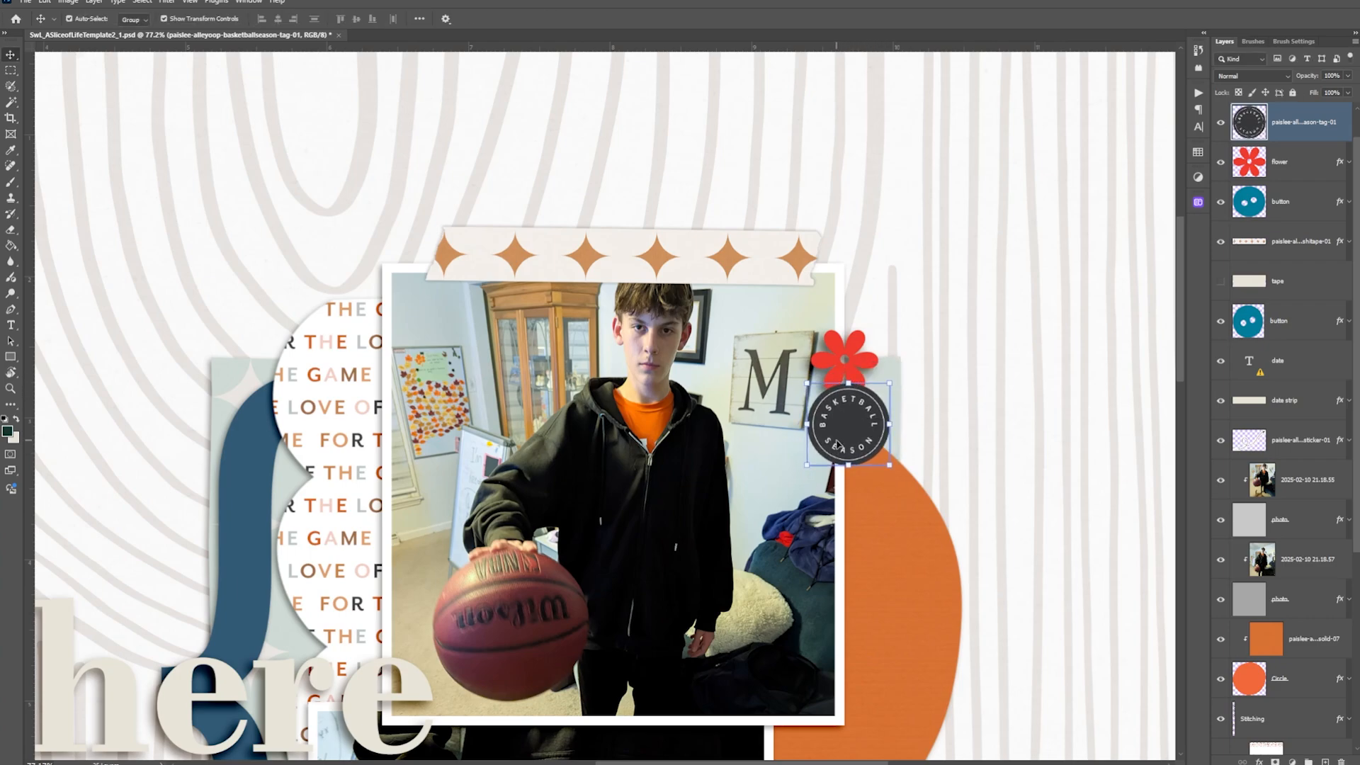
Step: Hide the button beneath the Basketball Season tag and apply that button's layer style to the tag
ctrl+click(1246, 189)
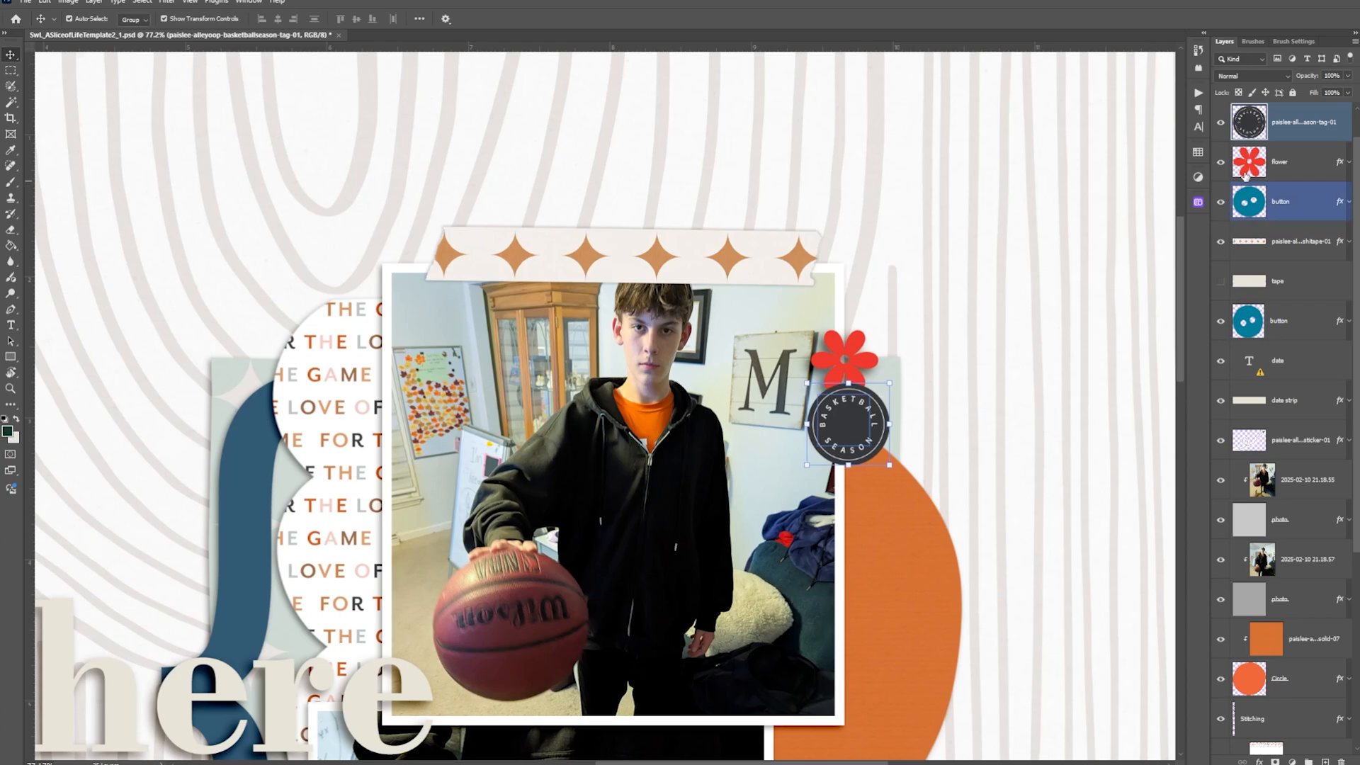
click(1221, 201)
click(1306, 126)
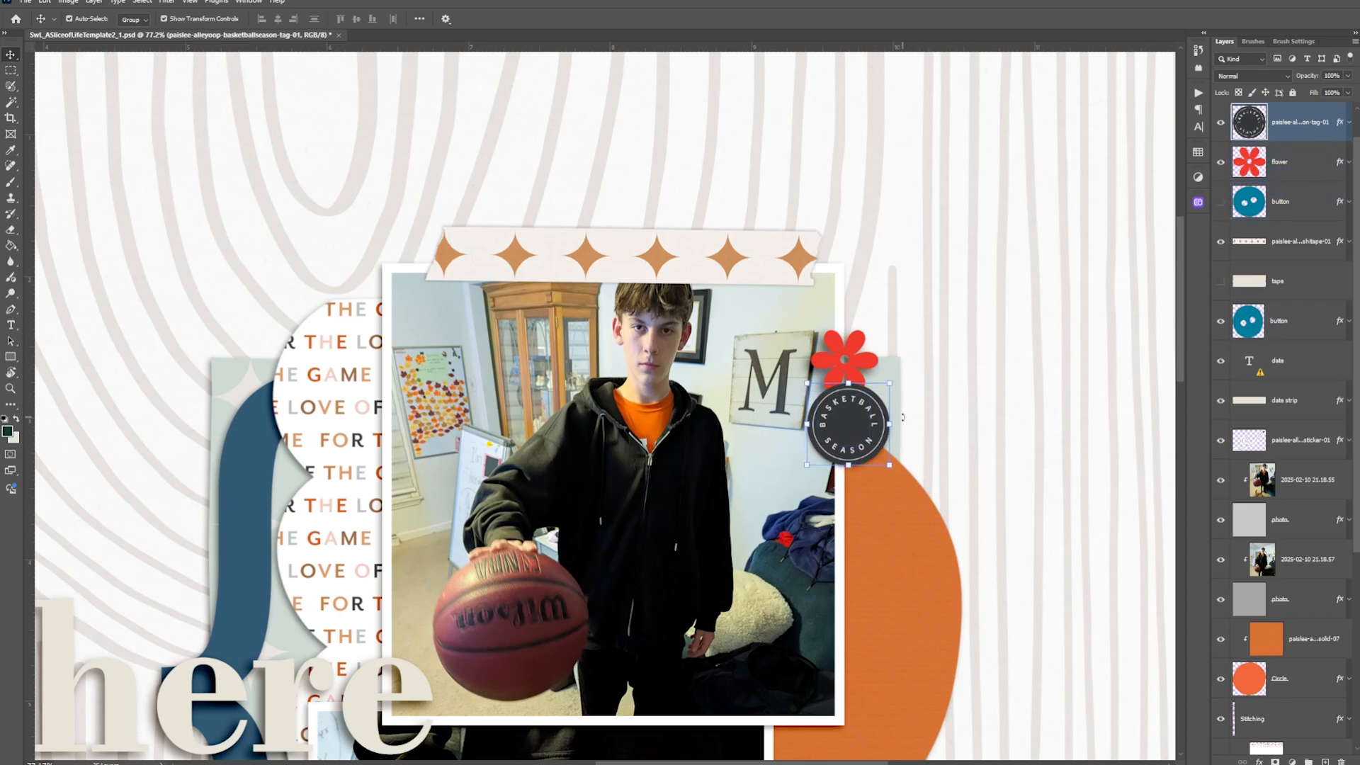
Step: Nudge the Basketball Season tag up and move the red flower higher so it sits just above the tag
drag(854, 425, 854, 414)
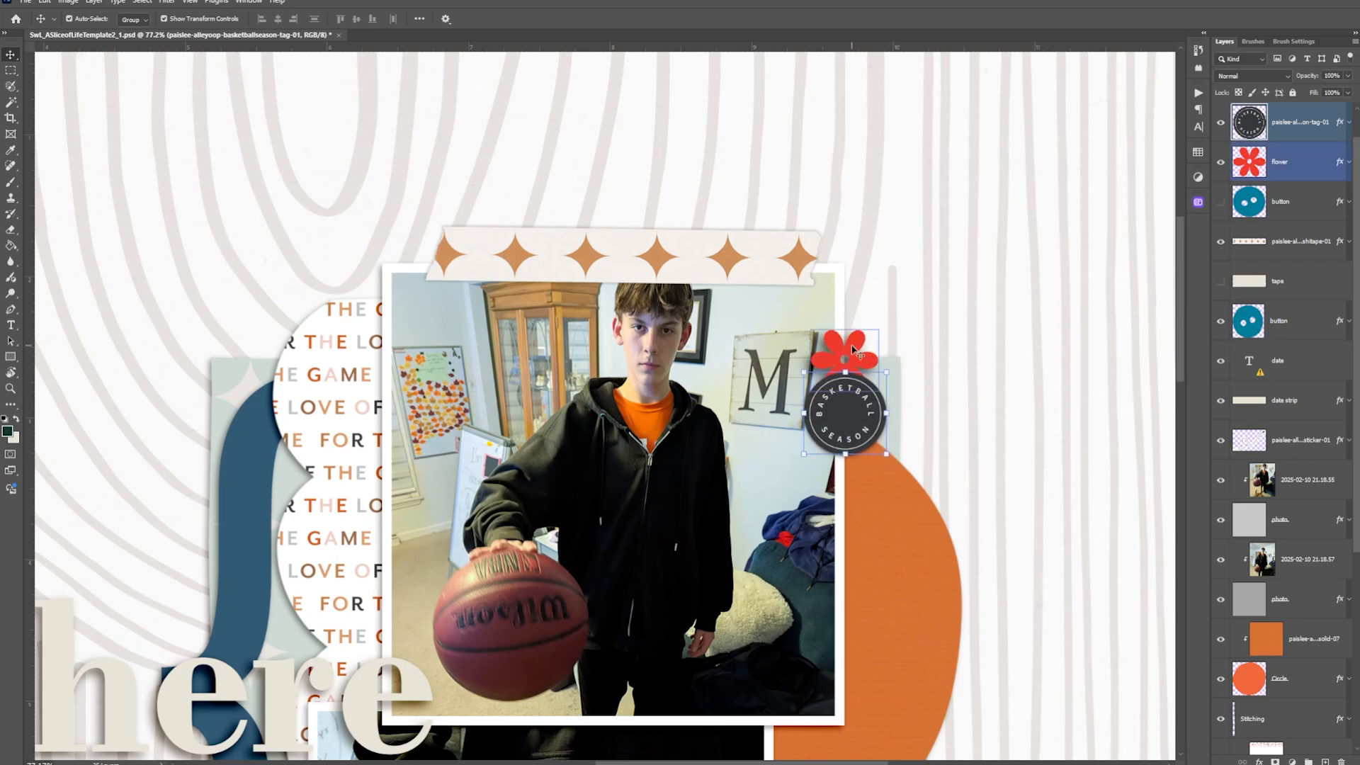
drag(856, 351, 855, 325)
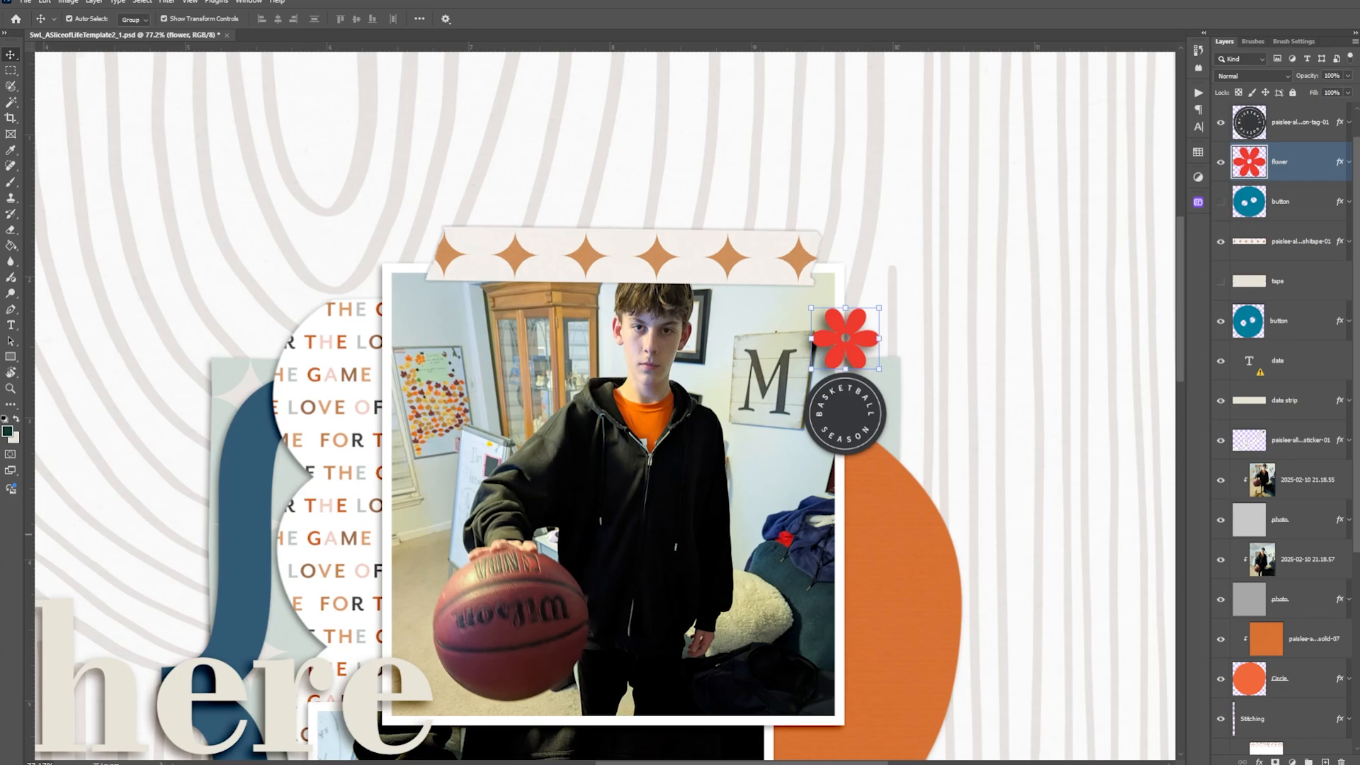
Step: Add the paislee-alleyoop-basketball-sticker-02 element above the flower layer and shrink it so the ball covers the flower
drag(2, 411, 893, 266)
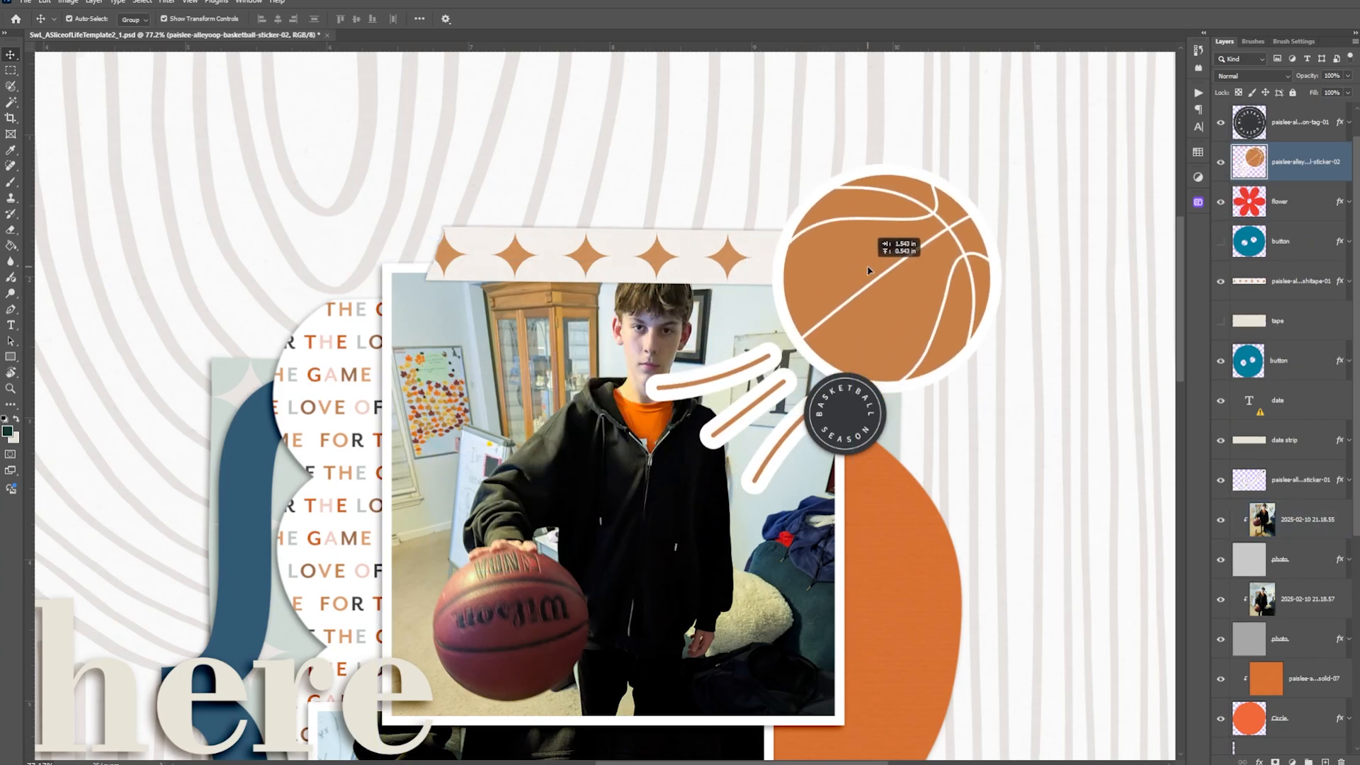
key(ctrl+t)
drag(1001, 167, 787, 361)
drag(738, 410, 837, 327)
key(Return)
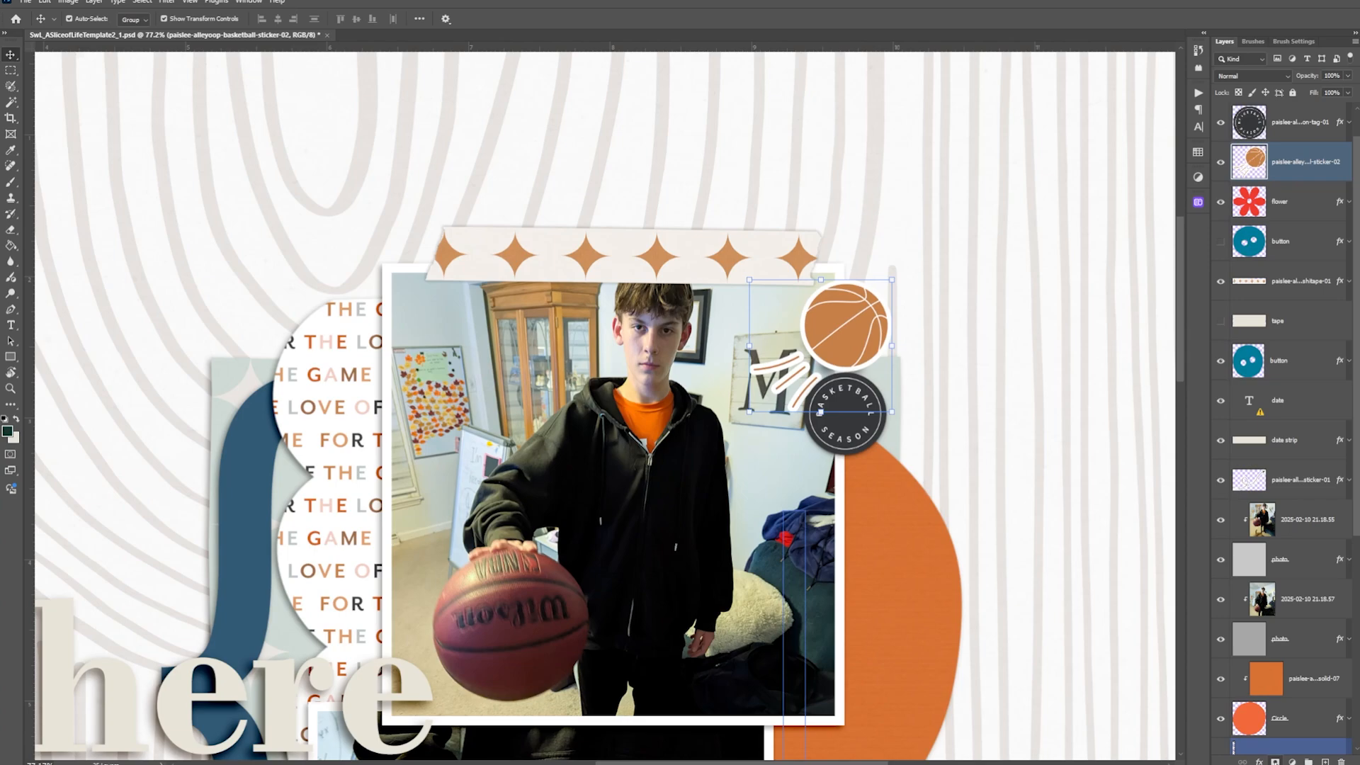
Step: Add a layer mask to the basketball sticker and paint out its motion lines with the Brush tool
click(1275, 762)
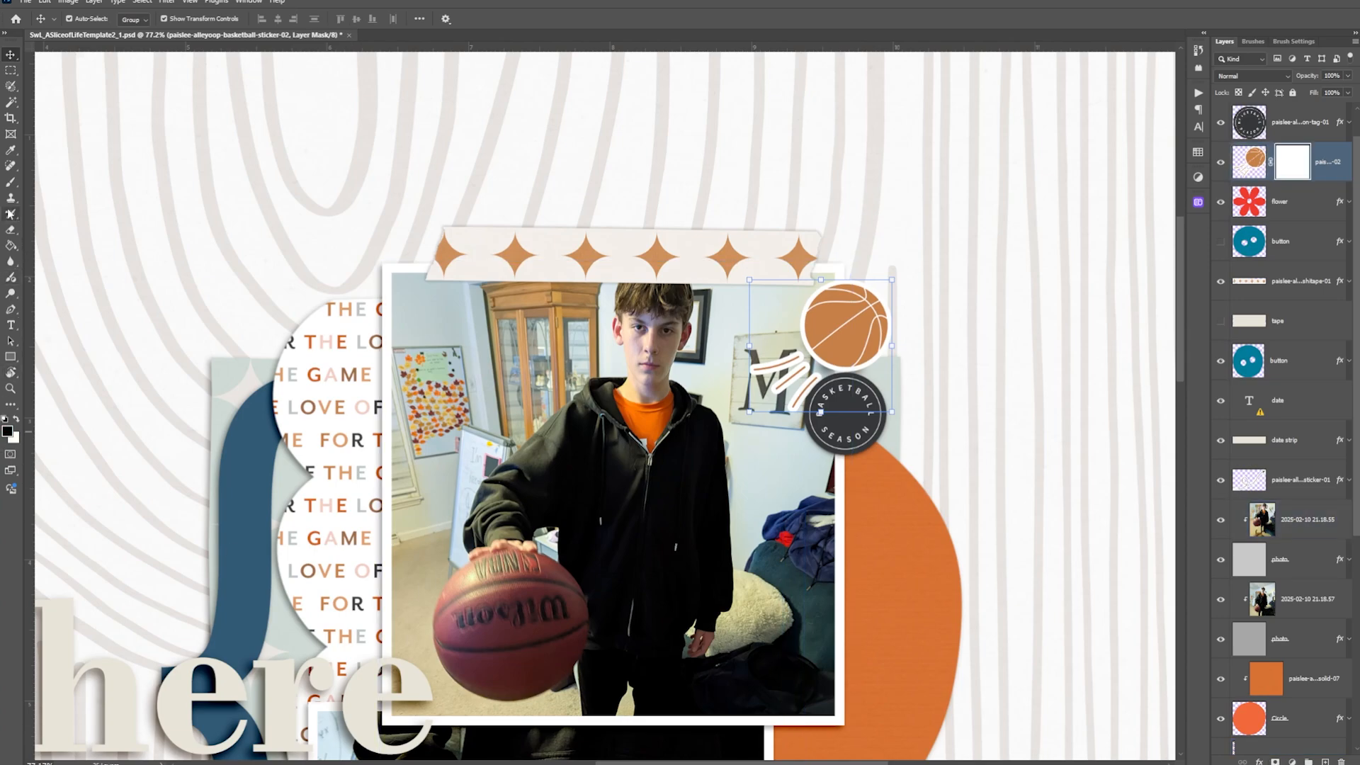
click(11, 181)
mouse_move(784, 358)
mouse_down()
mouse_move(728, 376)
mouse_move(802, 384)
mouse_move(750, 412)
mouse_move(795, 371)
mouse_move(814, 388)
mouse_move(795, 408)
mouse_up()
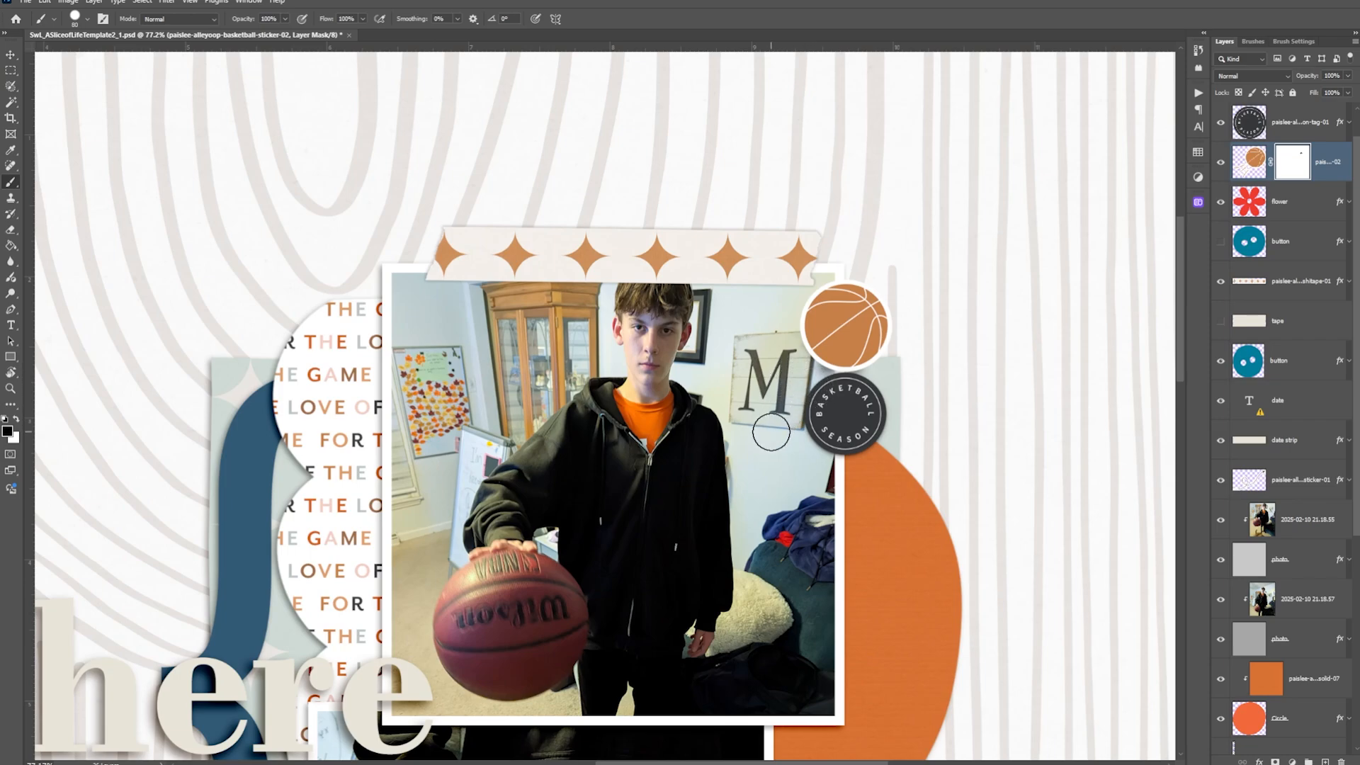
Step: Scale the basketball sticker down slightly and position the ball just above the Basketball Season tag
click(13, 56)
drag(822, 416, 822, 382)
drag(843, 302, 848, 320)
key(Return)
click(1094, 252)
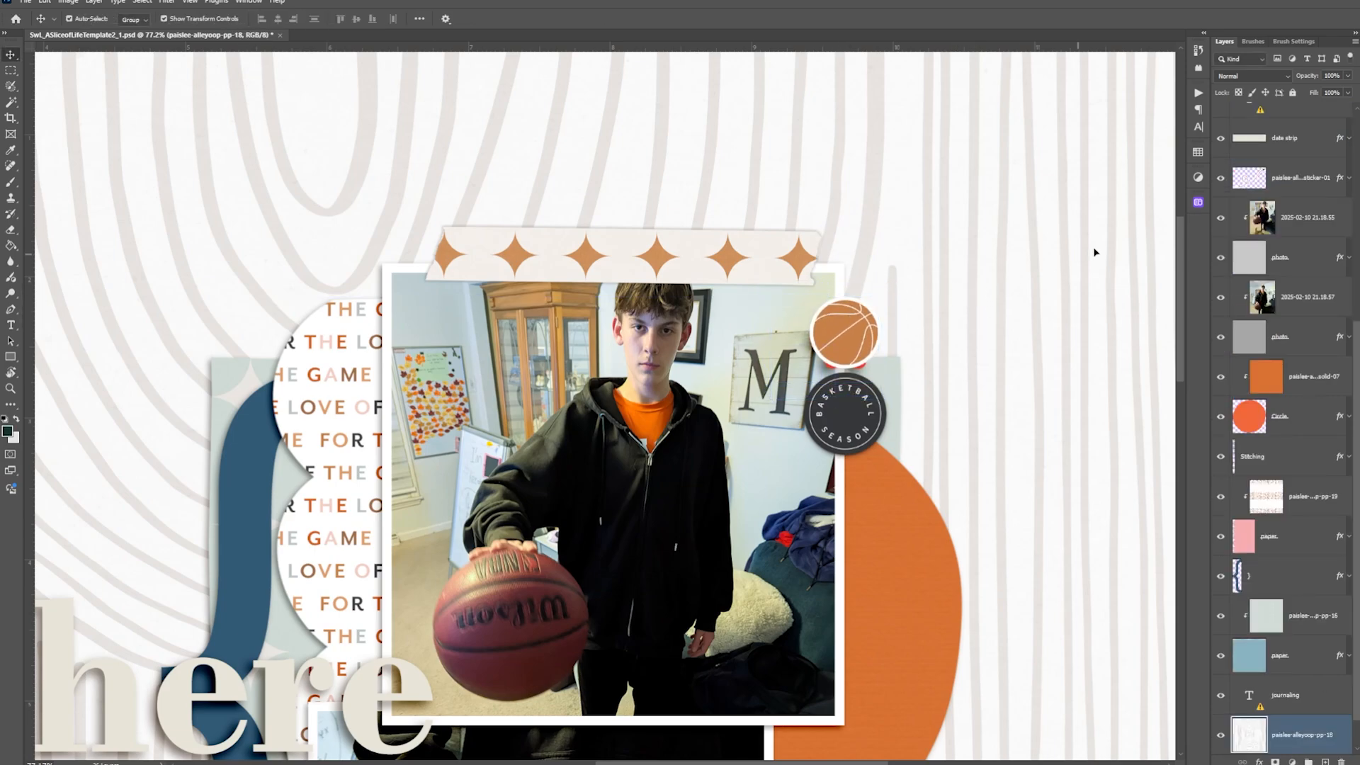
Step: Transfer the flower's layer style to the basketball sticker and hide the flower layer
click(856, 346)
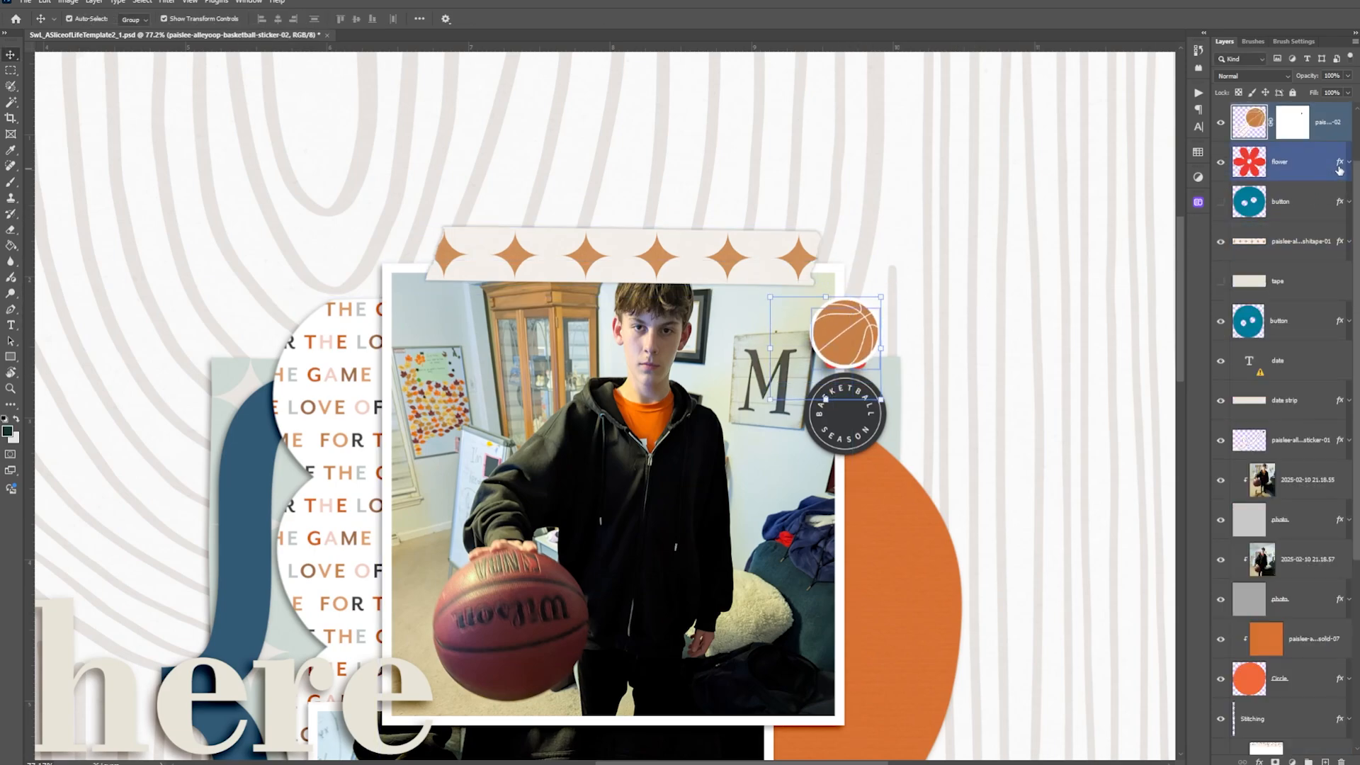
drag(1338, 170, 1336, 124)
click(1220, 161)
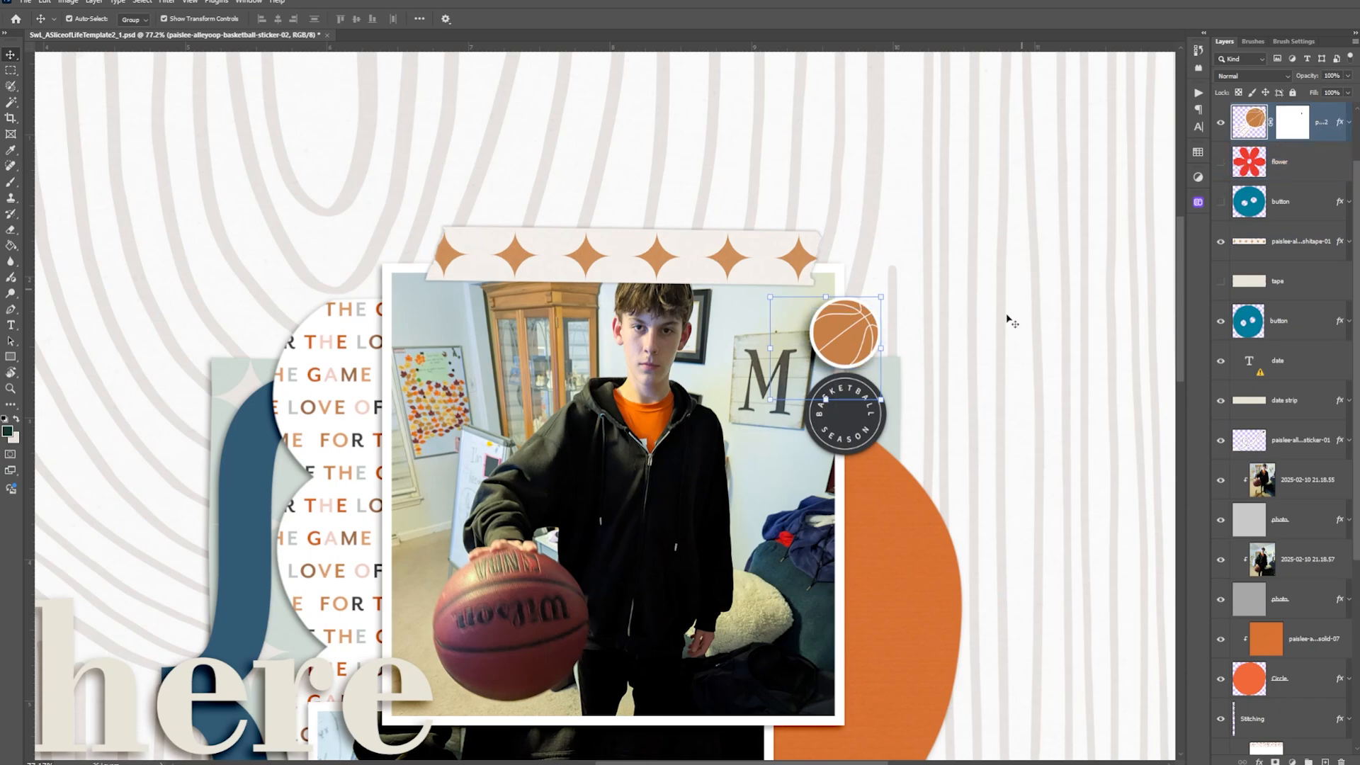
Step: Nudge the basketball sticker slightly up and to the left above the Basketball Season tag, and deselect all layers
click(1028, 396)
drag(857, 346, 857, 337)
click(1073, 381)
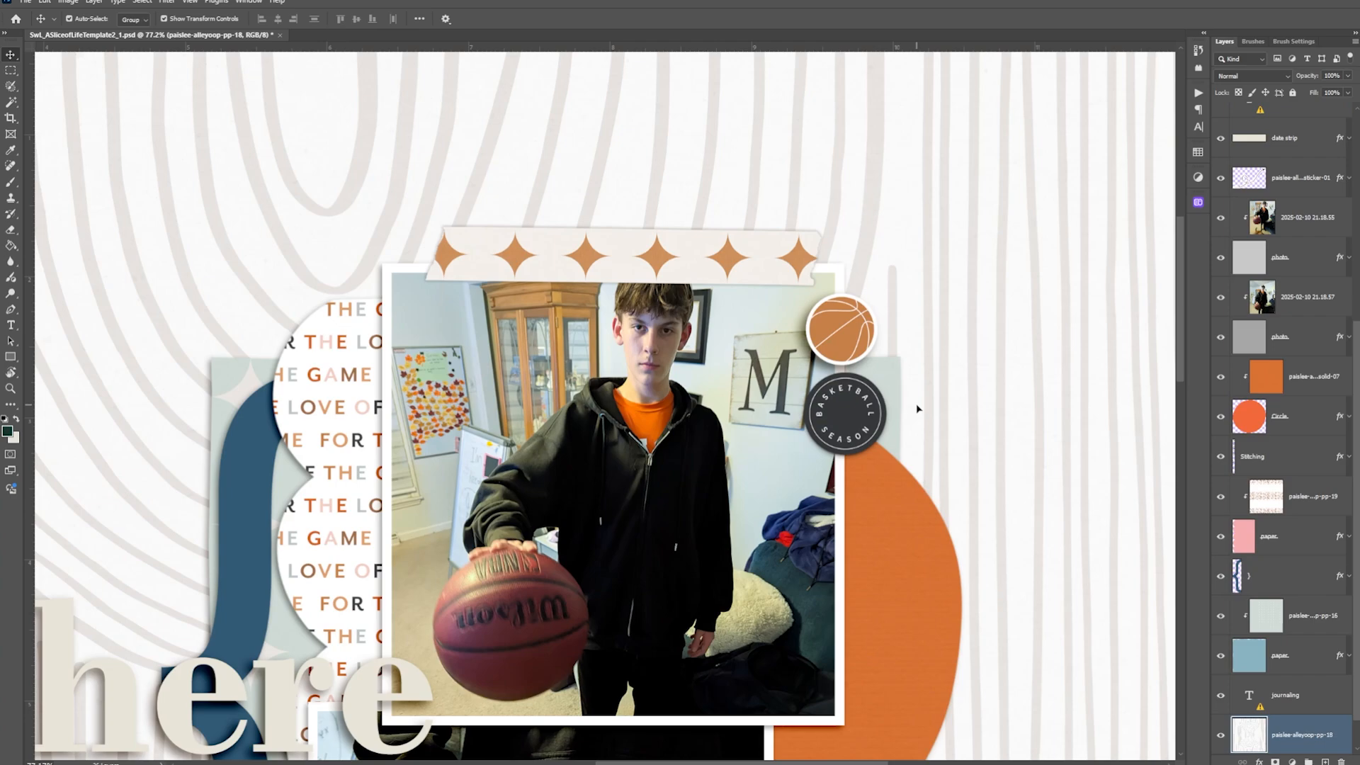
scroll(921, 405, down, 5)
click(1104, 627)
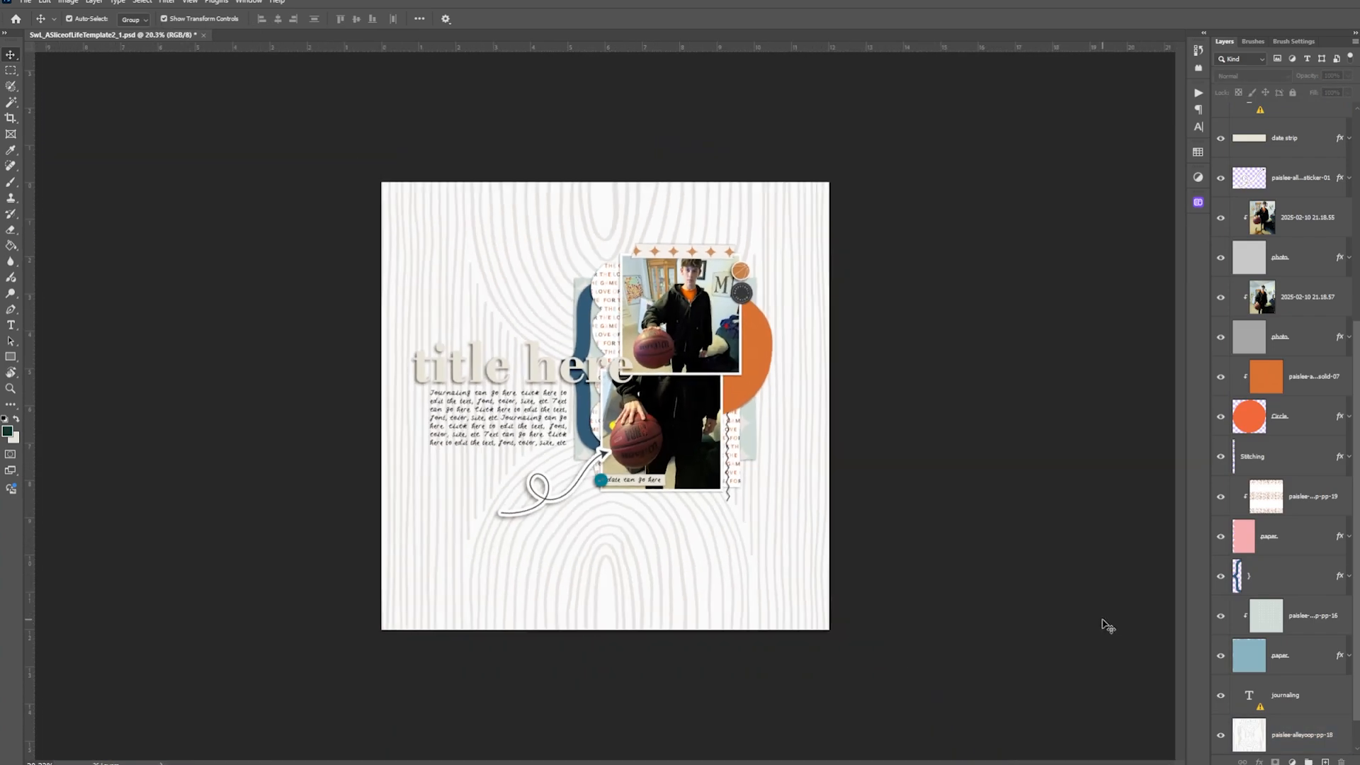
scroll(595, 382, up, 3)
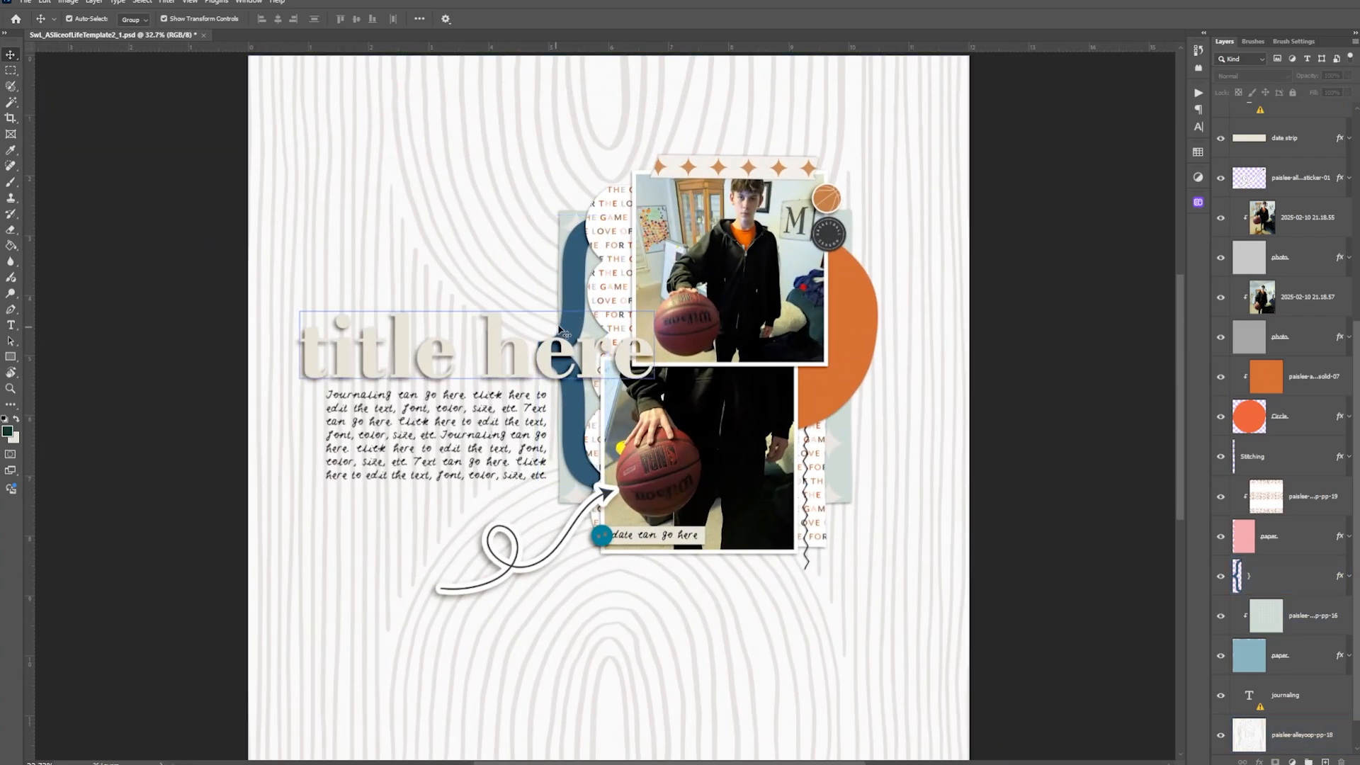
click(574, 299)
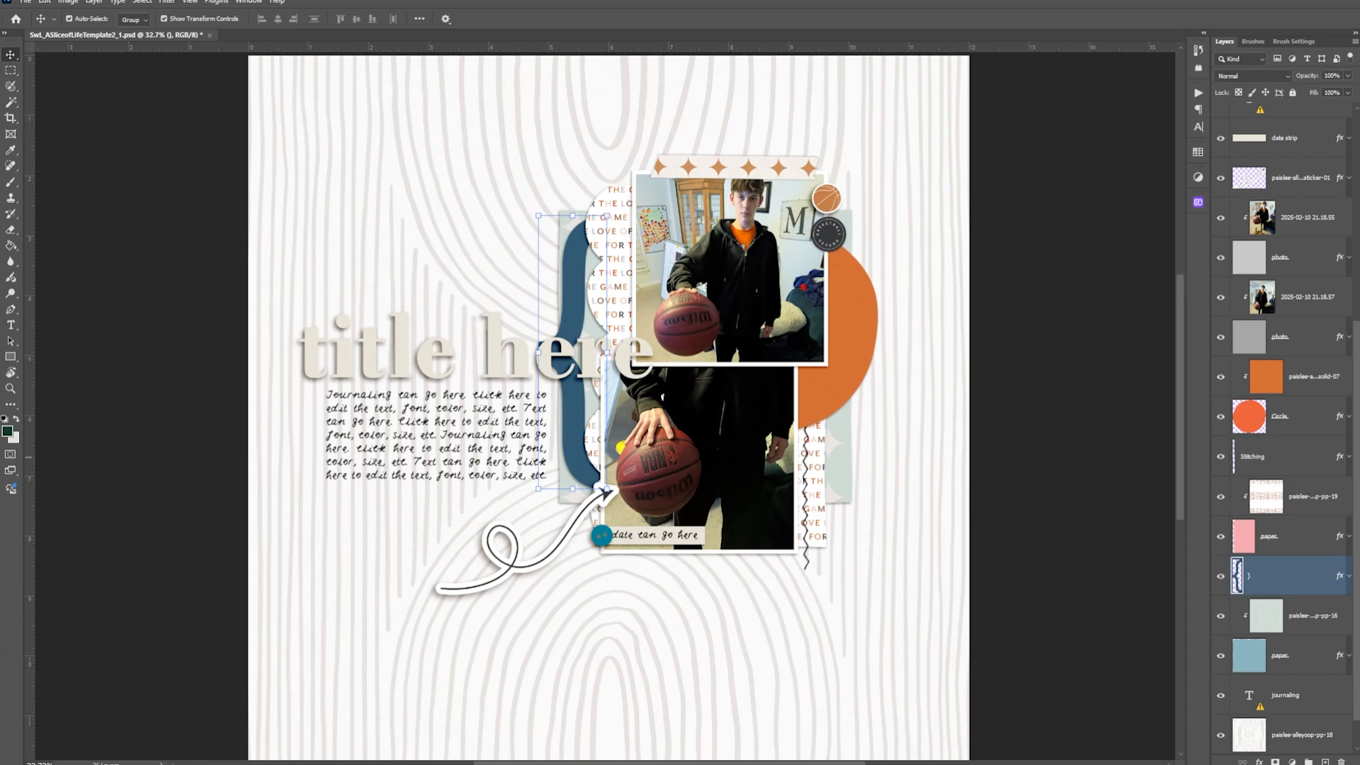
key(ctrl+v)
drag(586, 377, 782, 363)
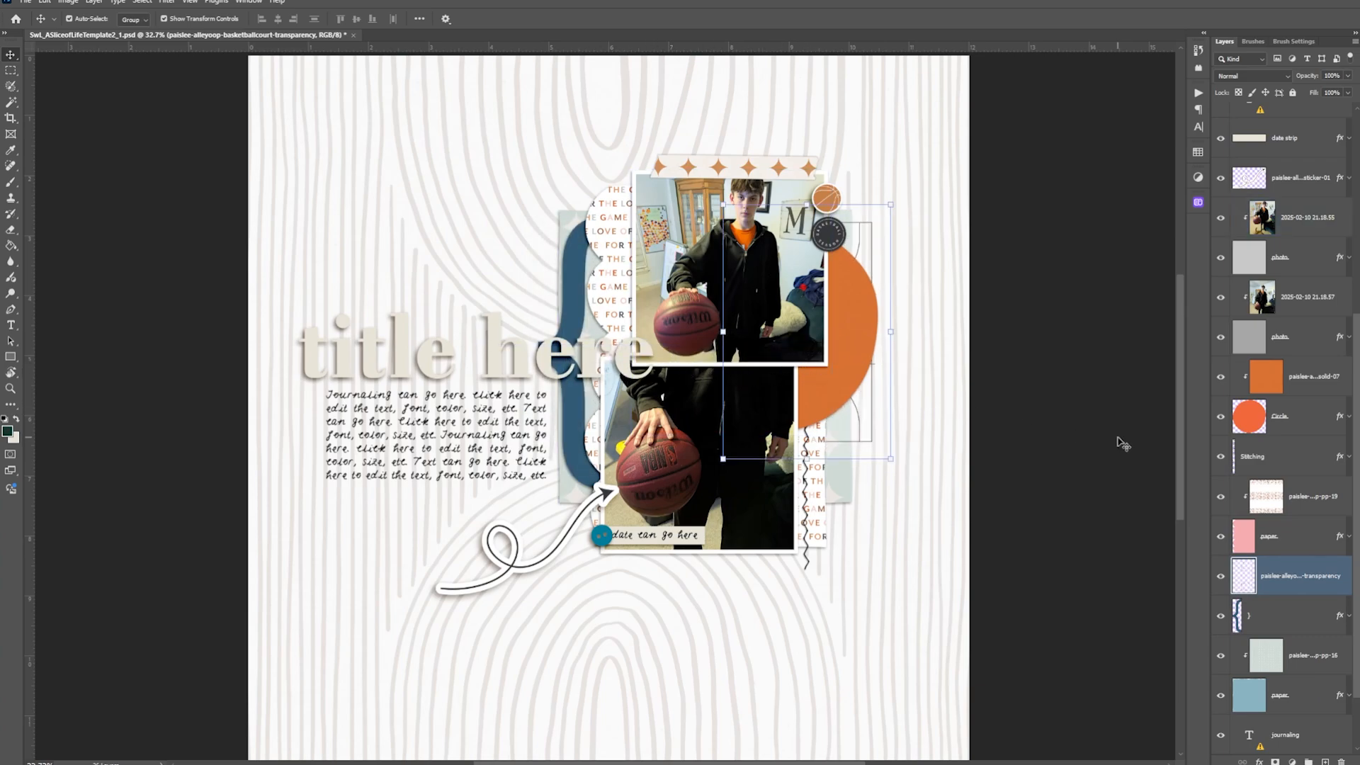
key(Delete)
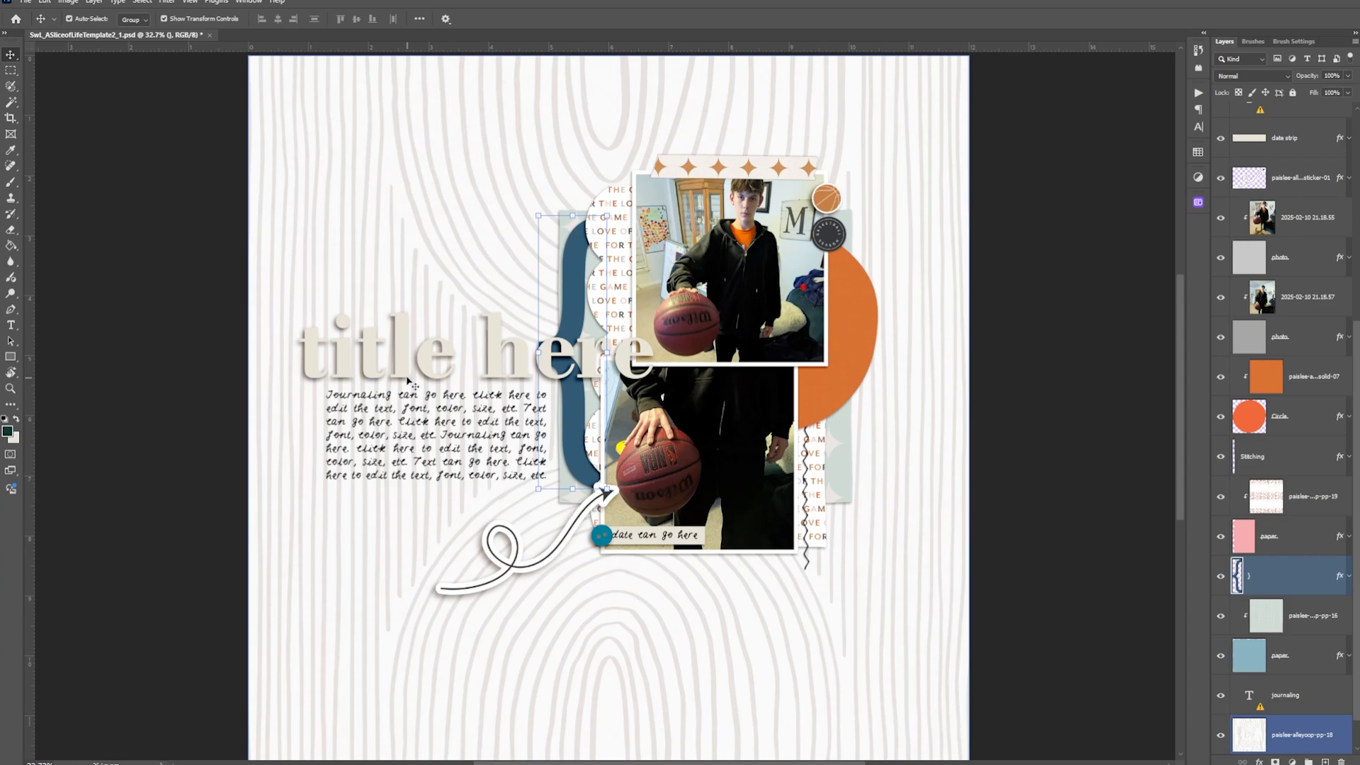
Step: Add the basketball outline word sticker above the title layer, sized and placed over the title just above the journaling
click(386, 357)
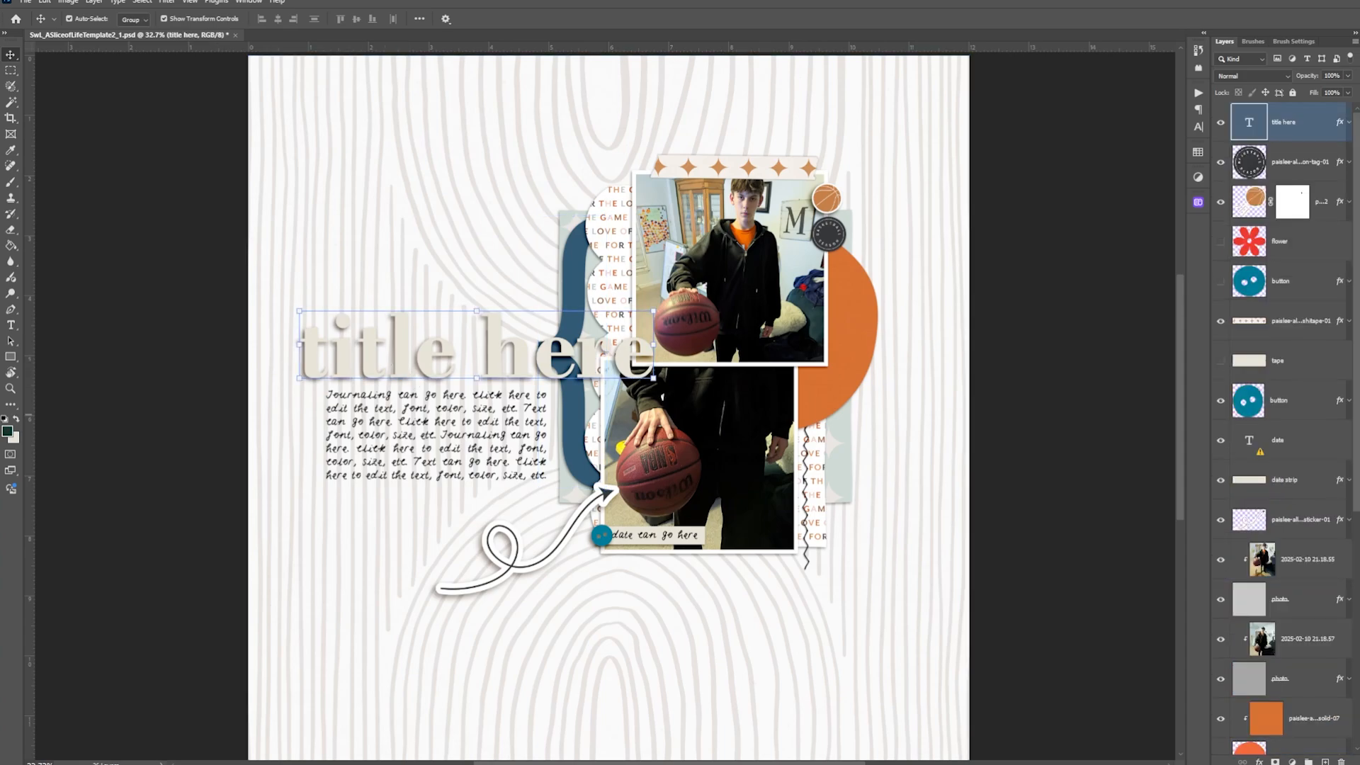
drag(0, 450, 364, 456)
drag(666, 426, 646, 374)
click(721, 386)
Step: Transfer the title's layer style to the BASKETBALL sticker, hide the title layer and deselect everything
shift+click(1341, 163)
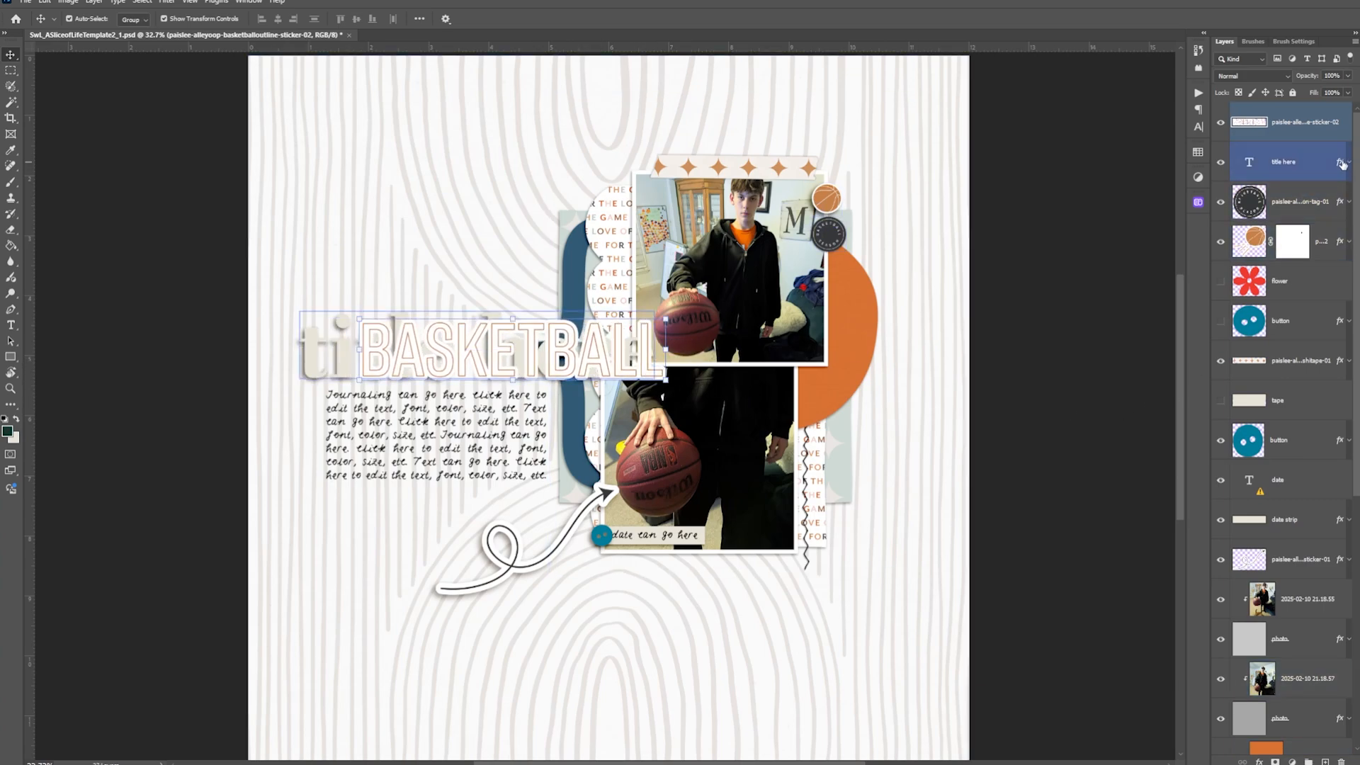
click(1303, 122)
click(1221, 162)
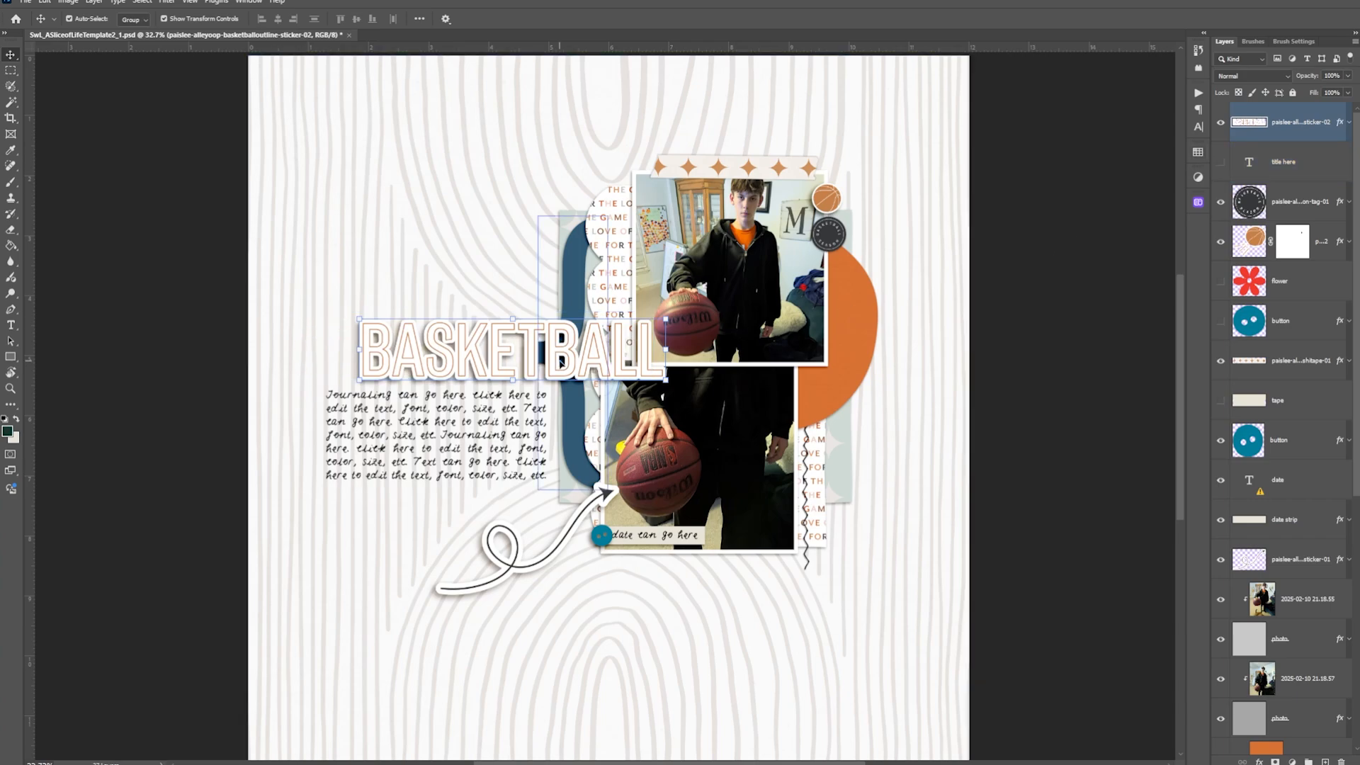
click(177, 352)
Step: Add the dark solid-05 paper above the bracket layer and clip it to the bracket
click(572, 283)
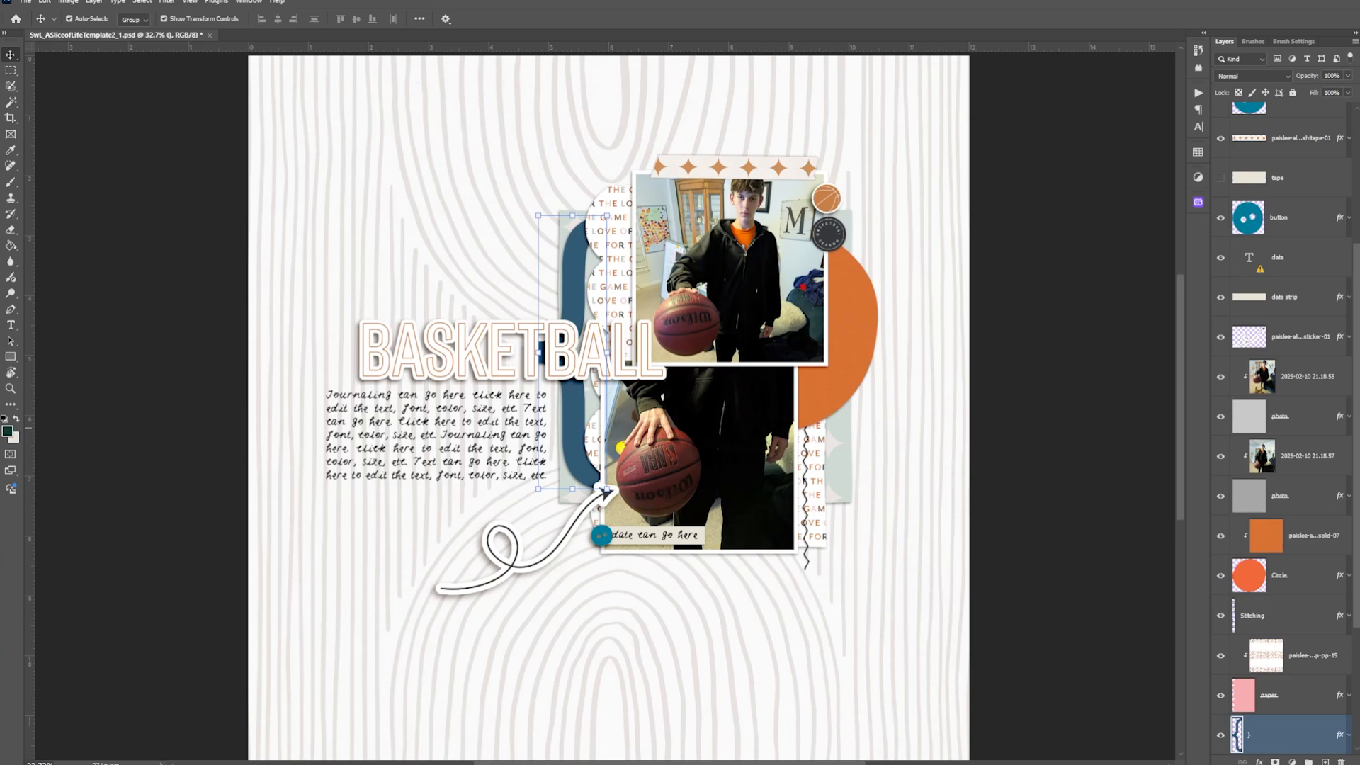
drag(1, 577, 643, 579)
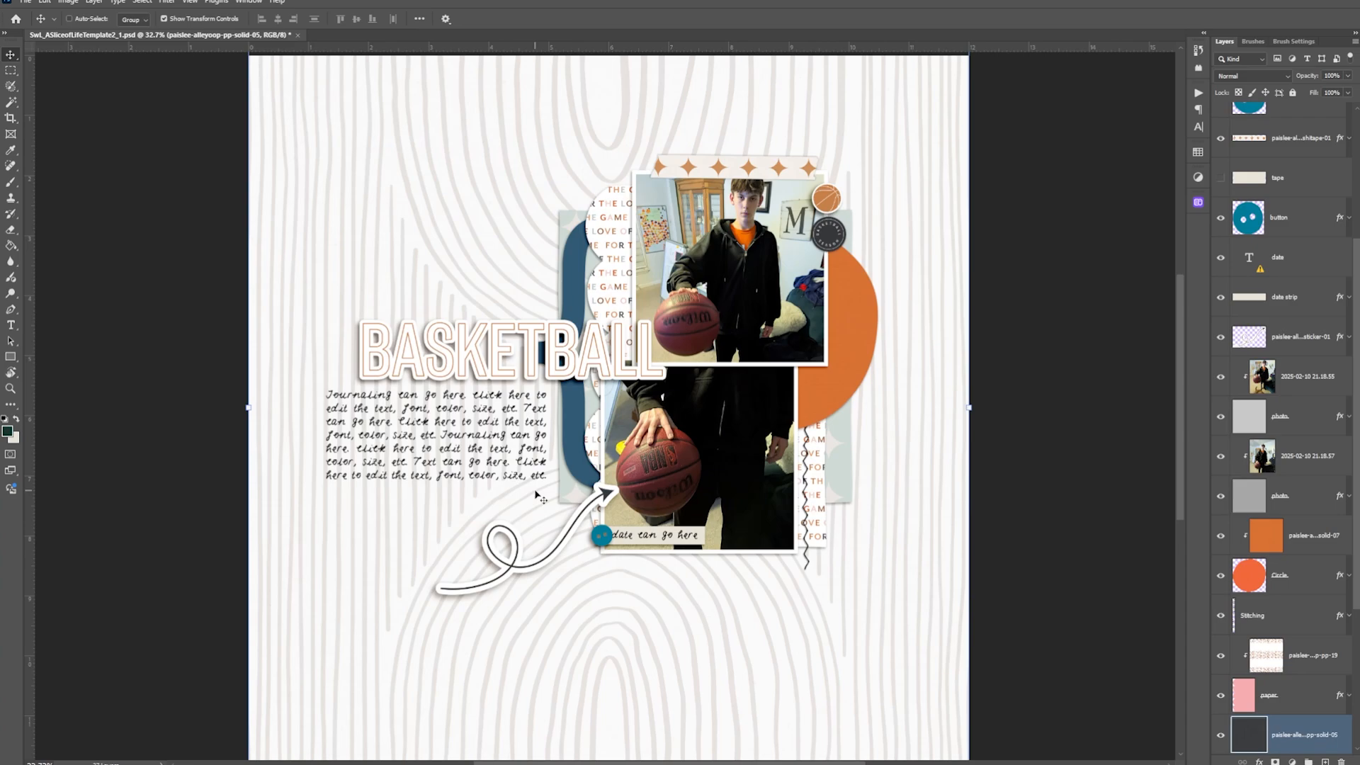
key(ctrl+alt+g)
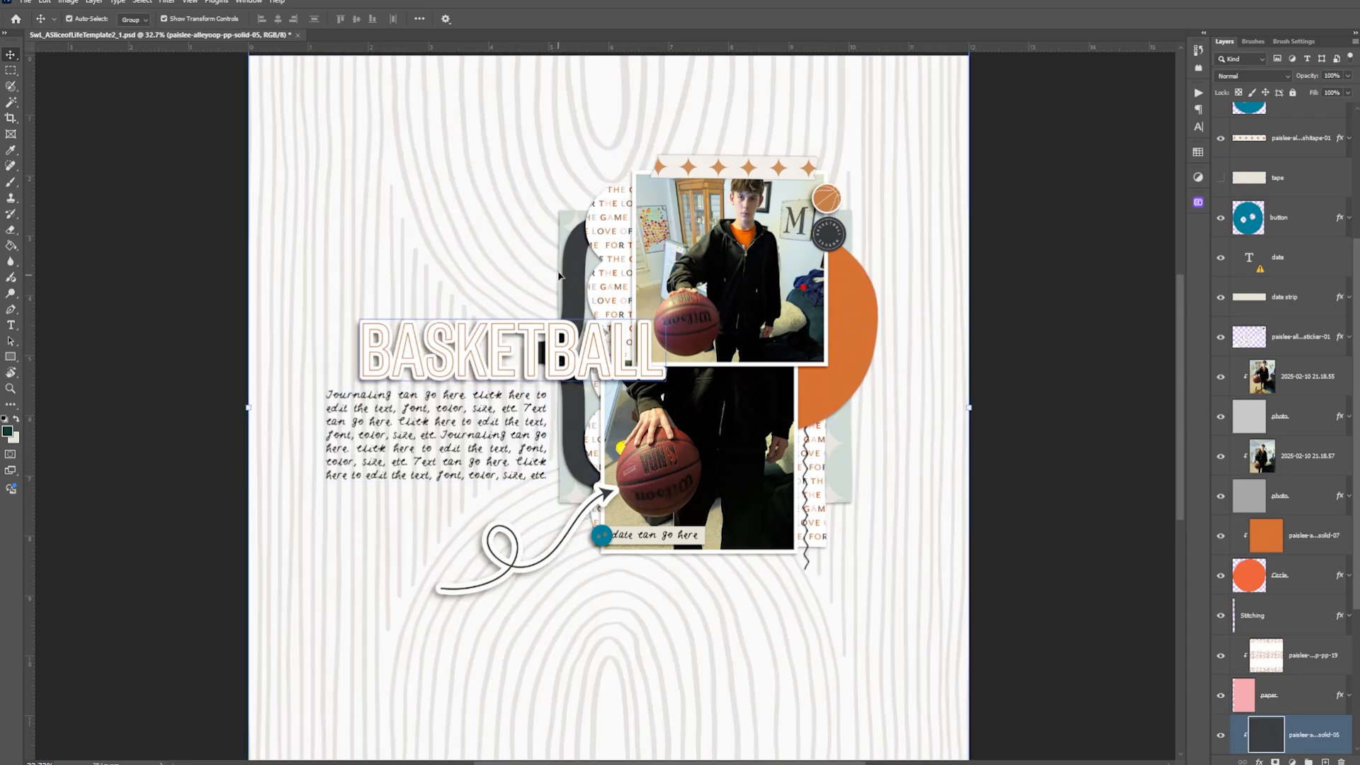
Step: Swap the clipped papers so solid orange covers the rectangular paper block and the pale green star paper covers the circle
click(567, 221)
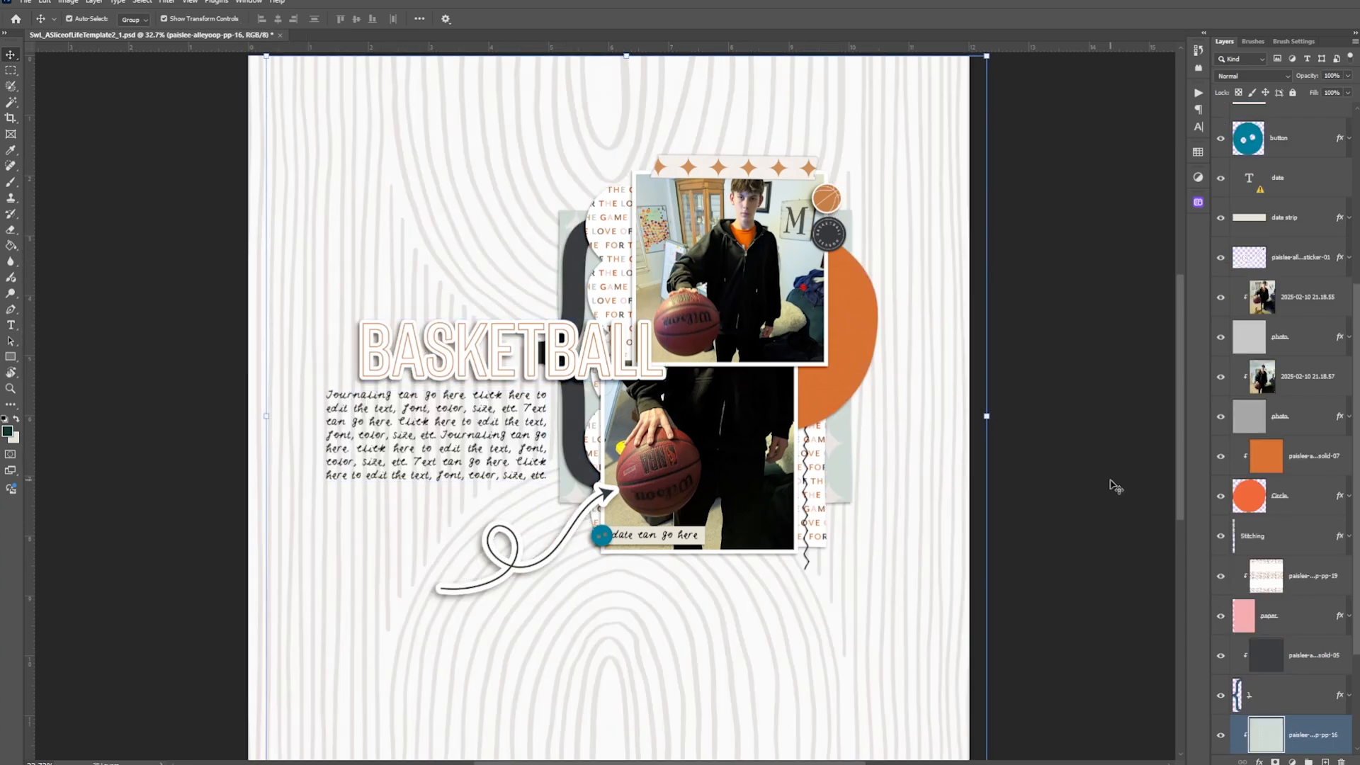
click(865, 325)
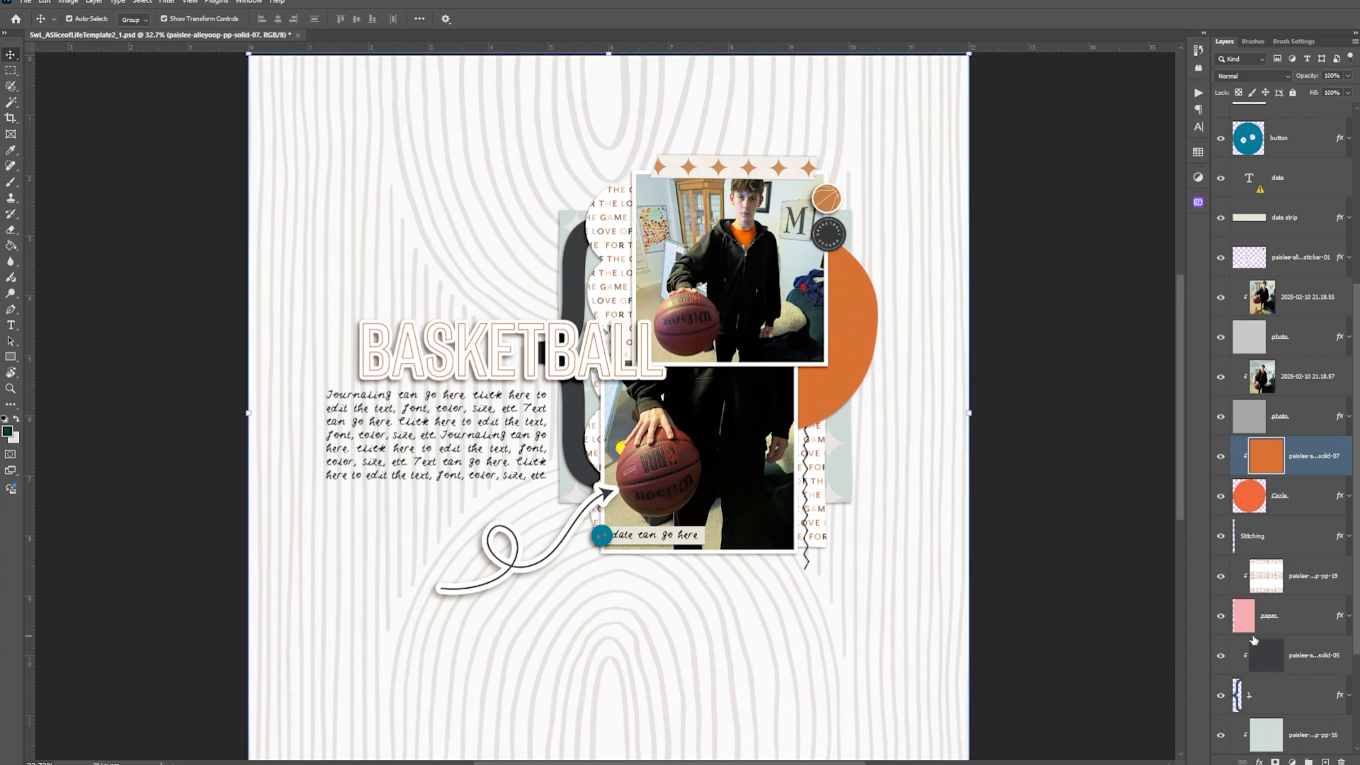
drag(1265, 736, 1299, 676)
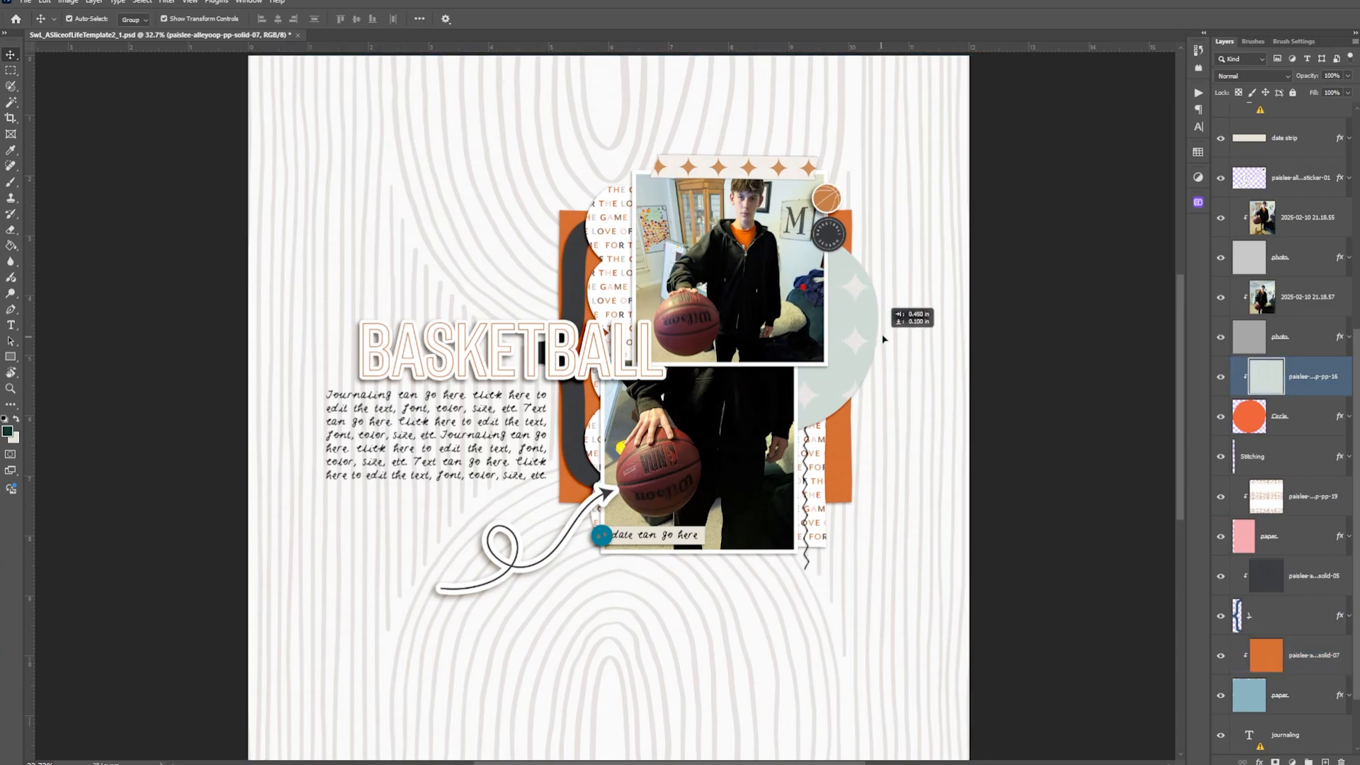
Step: Scale down the pale green star paper and reposition it so its smaller pattern fills the visible part of the circle
click(467, 423)
click(279, 423)
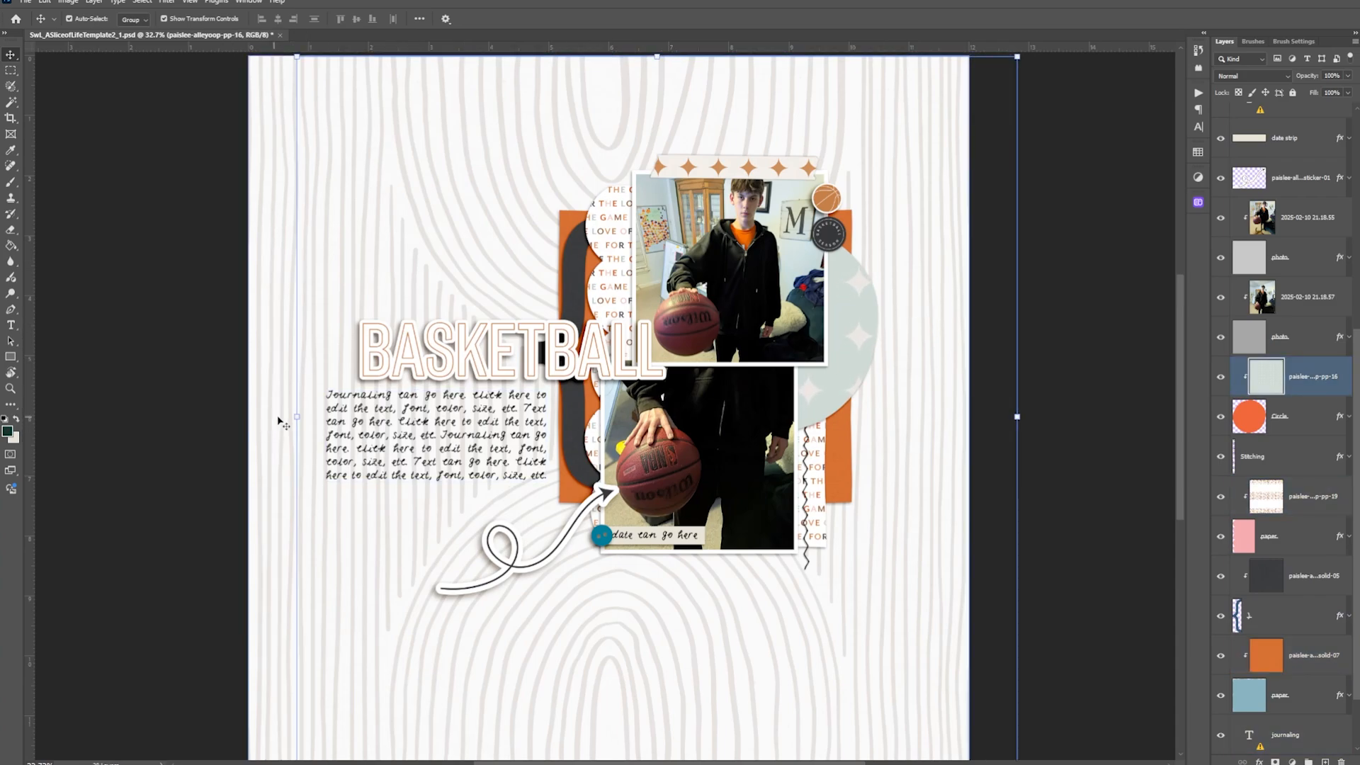
drag(293, 416, 565, 416)
drag(864, 317, 850, 297)
key(Return)
Step: Add the orange basketball court paper pp-24 above the solid orange paper and clip it to the rectangular paper block
click(843, 475)
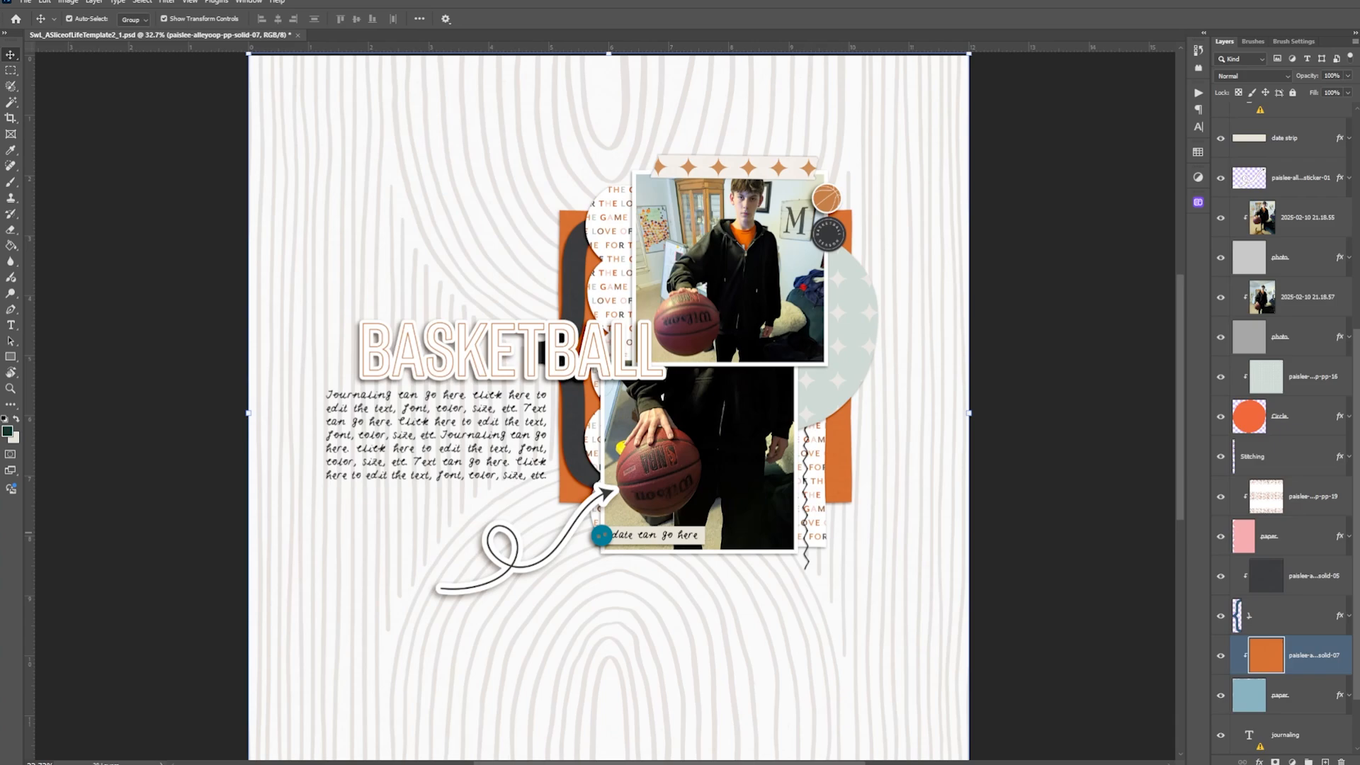
drag(1358, 527, 588, 499)
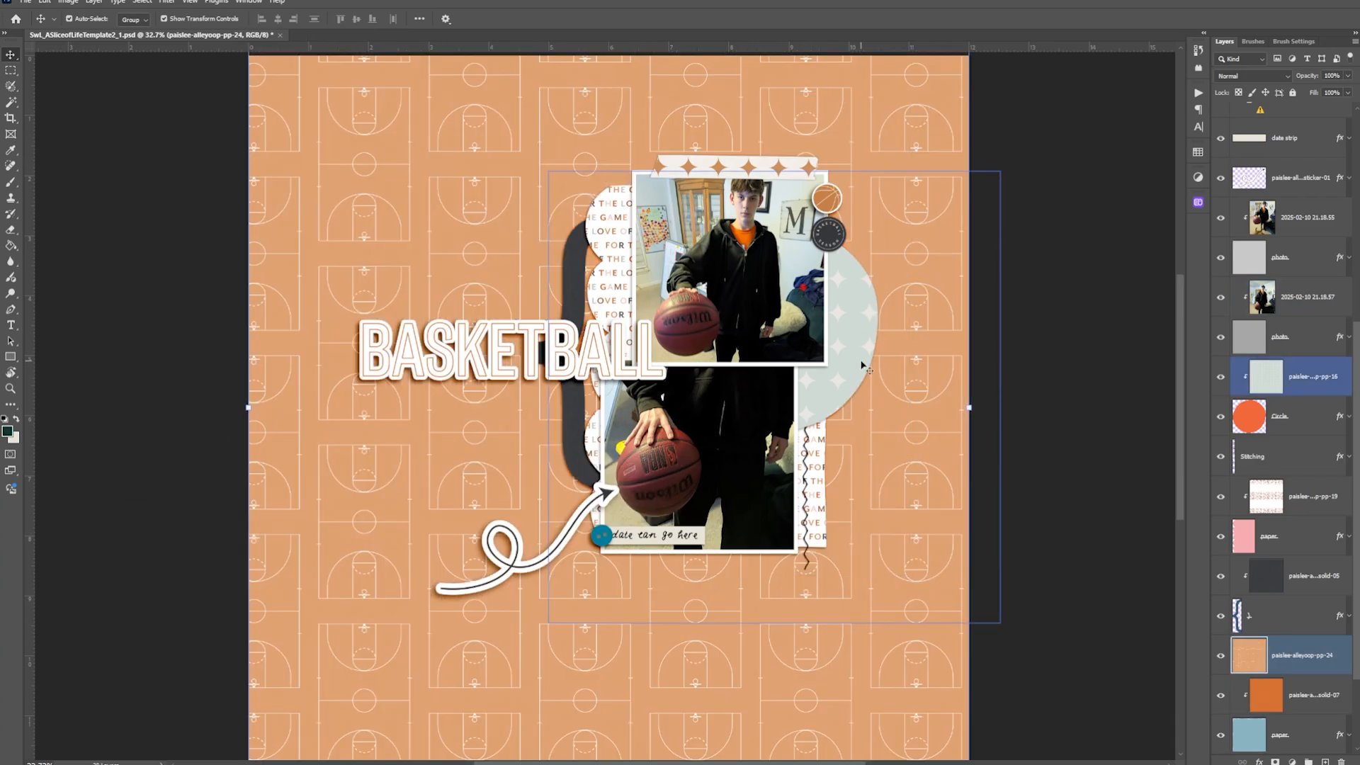
key(ctrl+alt+g)
scroll(1325, 659, down, 1)
Step: Delete the solid orange paper under the court paper and shift the court pattern slightly right and down within its block
click(1302, 667)
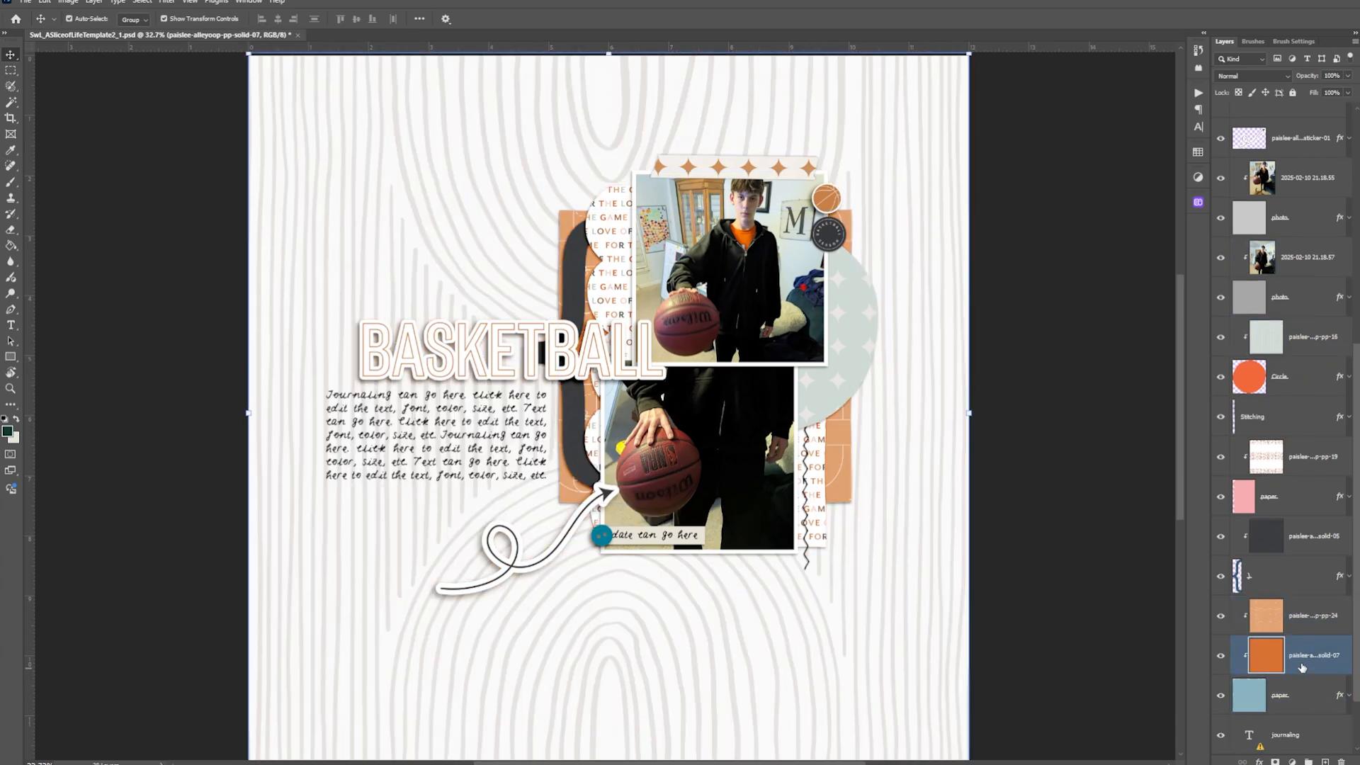
key(Delete)
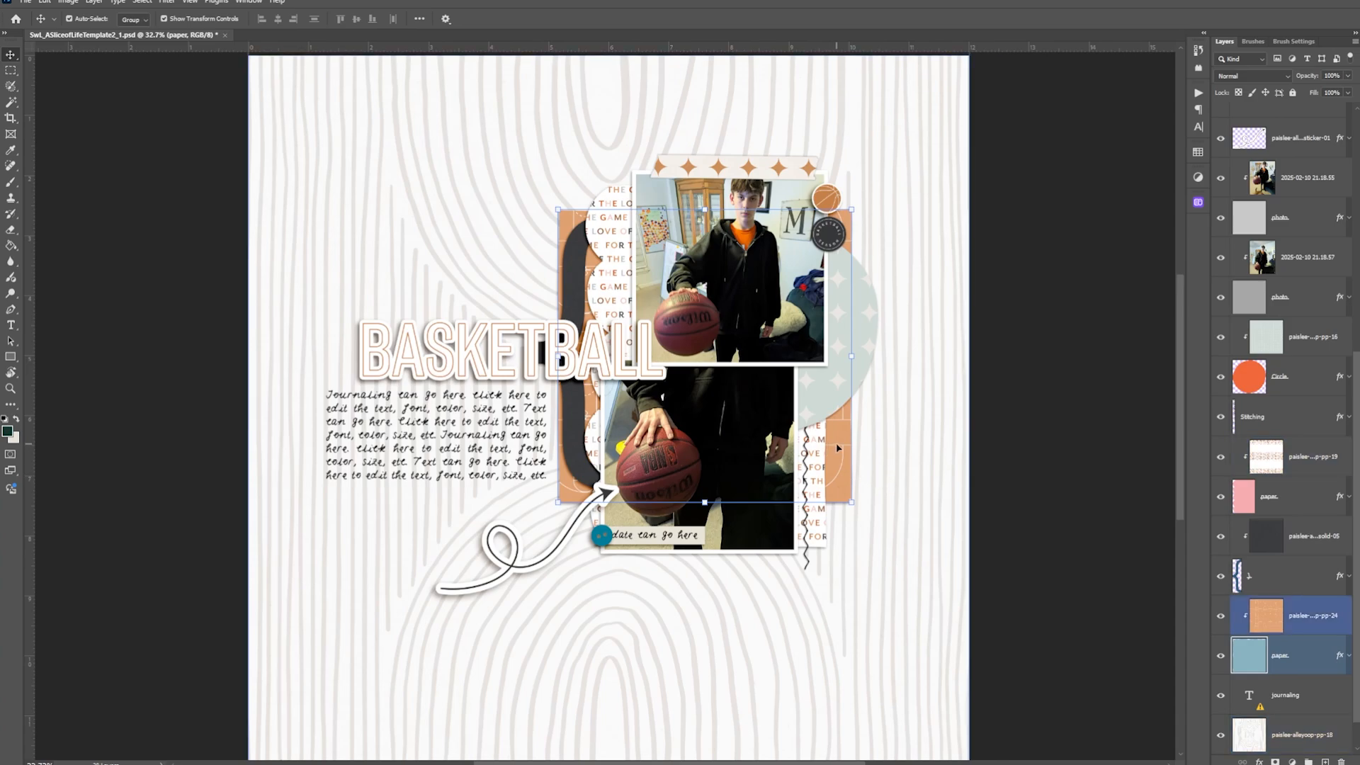
drag(840, 449, 859, 457)
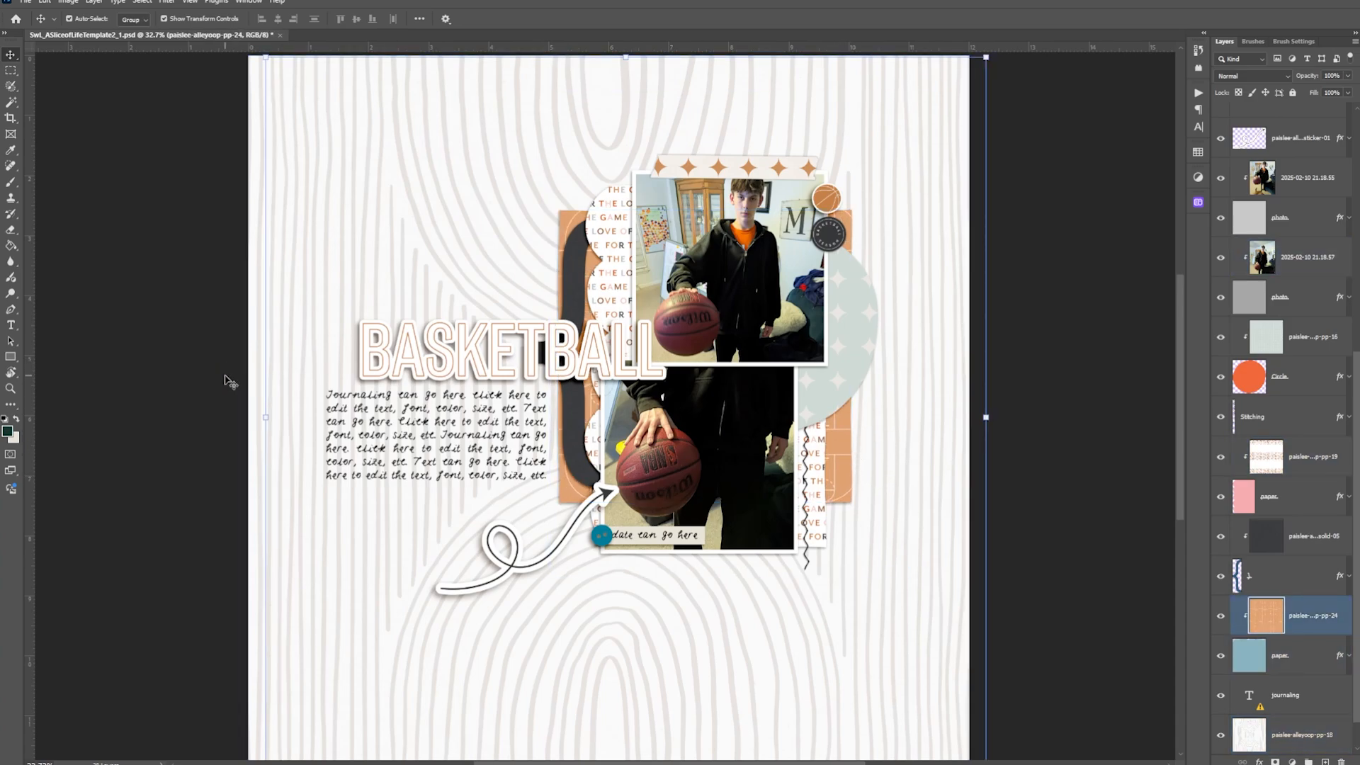
click(280, 359)
key(ctrl+0)
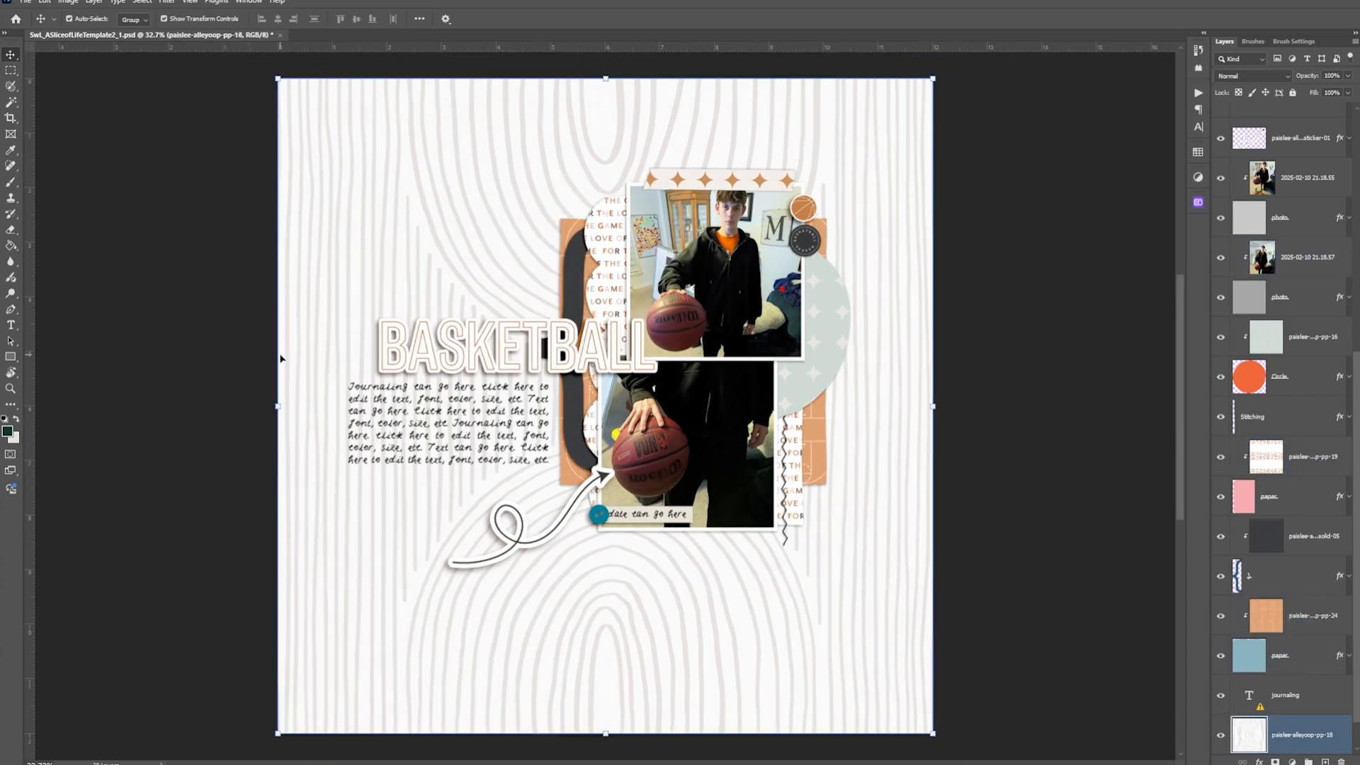
Step: Add the glitter lightning bolt above the button layer, scale it down and place it over the button beside the date strip
click(599, 515)
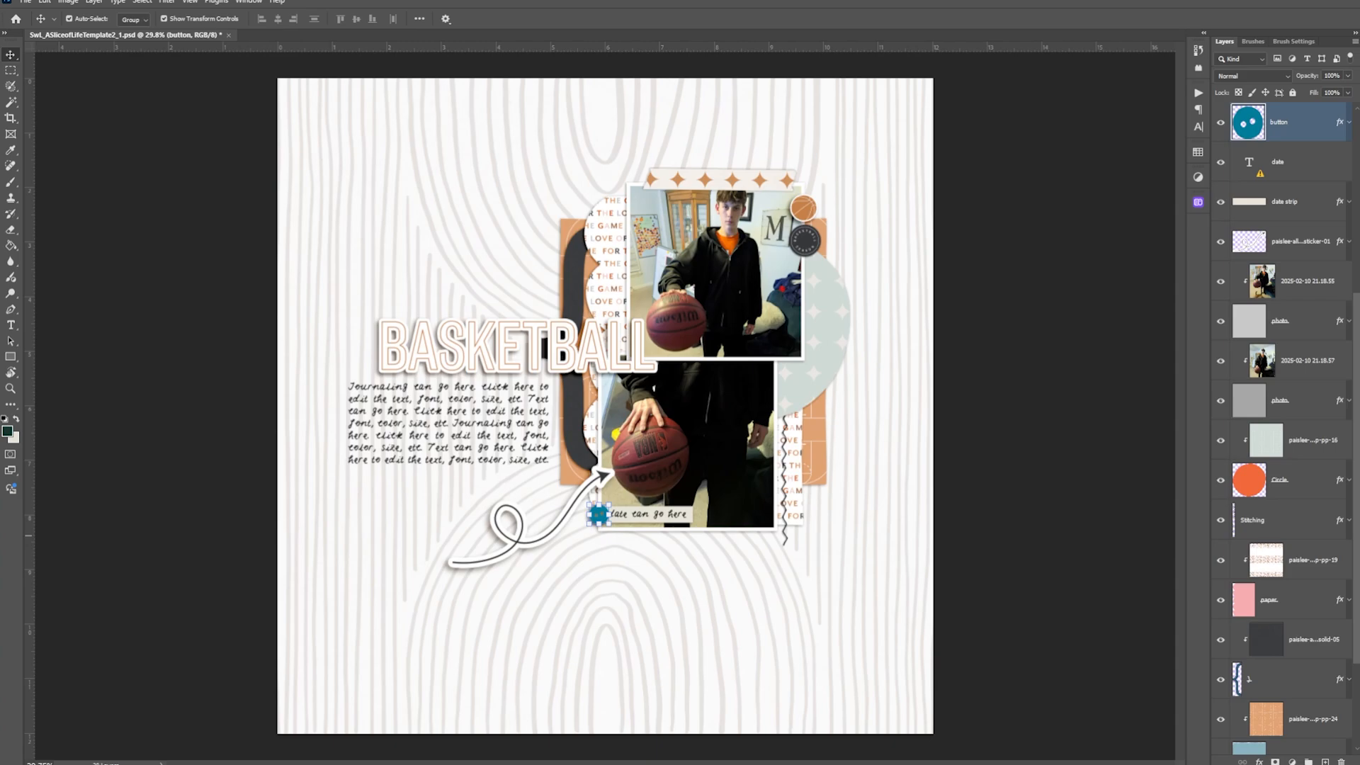
drag(661, 569, 758, 575)
drag(599, 389, 606, 502)
key(Return)
Step: Transfer the button's layer style to the lightning bolt, hide the button layer and deselect everything
ctrl+click(1221, 531)
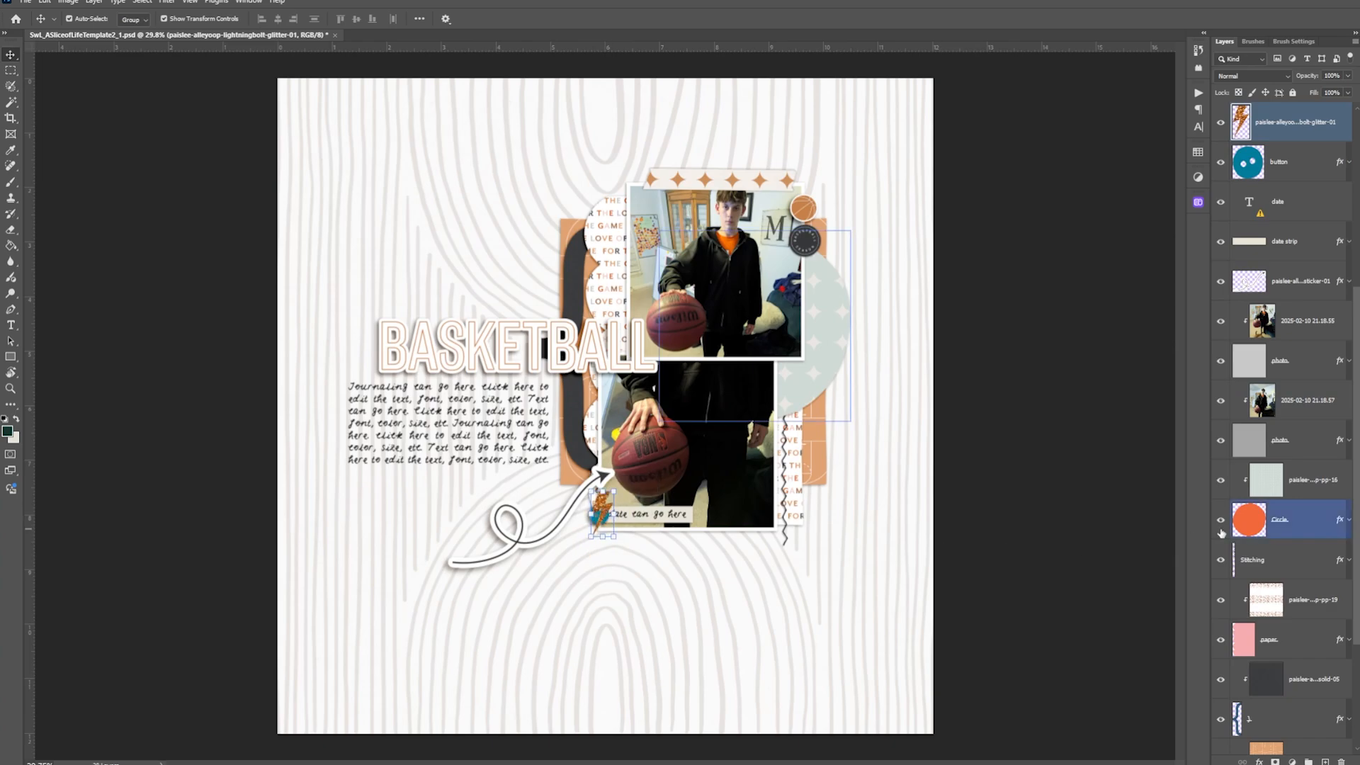
ctrl+click(1221, 533)
drag(1339, 162, 1303, 127)
click(1220, 163)
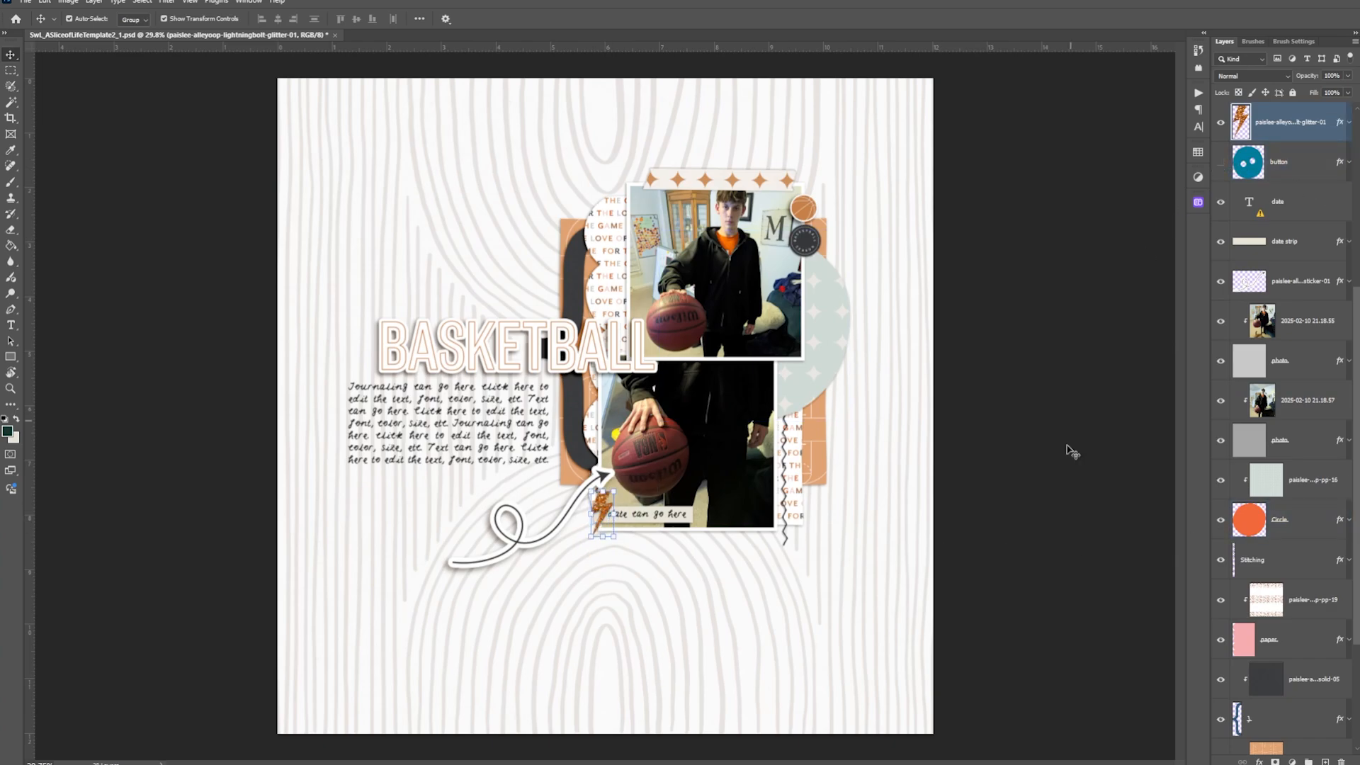
click(1063, 576)
Step: Open the date text for editing and replace the missing LaCarmella font with Myriad Pro Regular throughout the document
scroll(558, 587, up, 5)
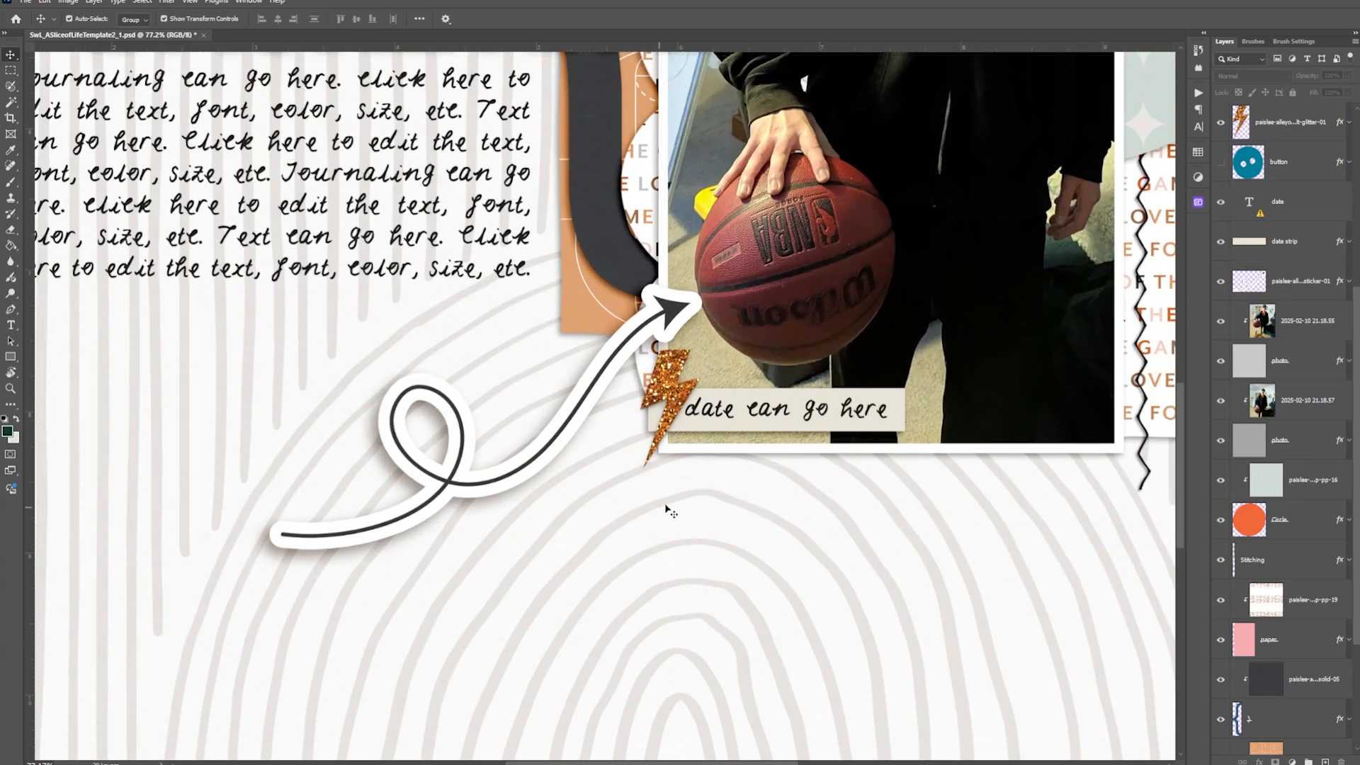
click(807, 405)
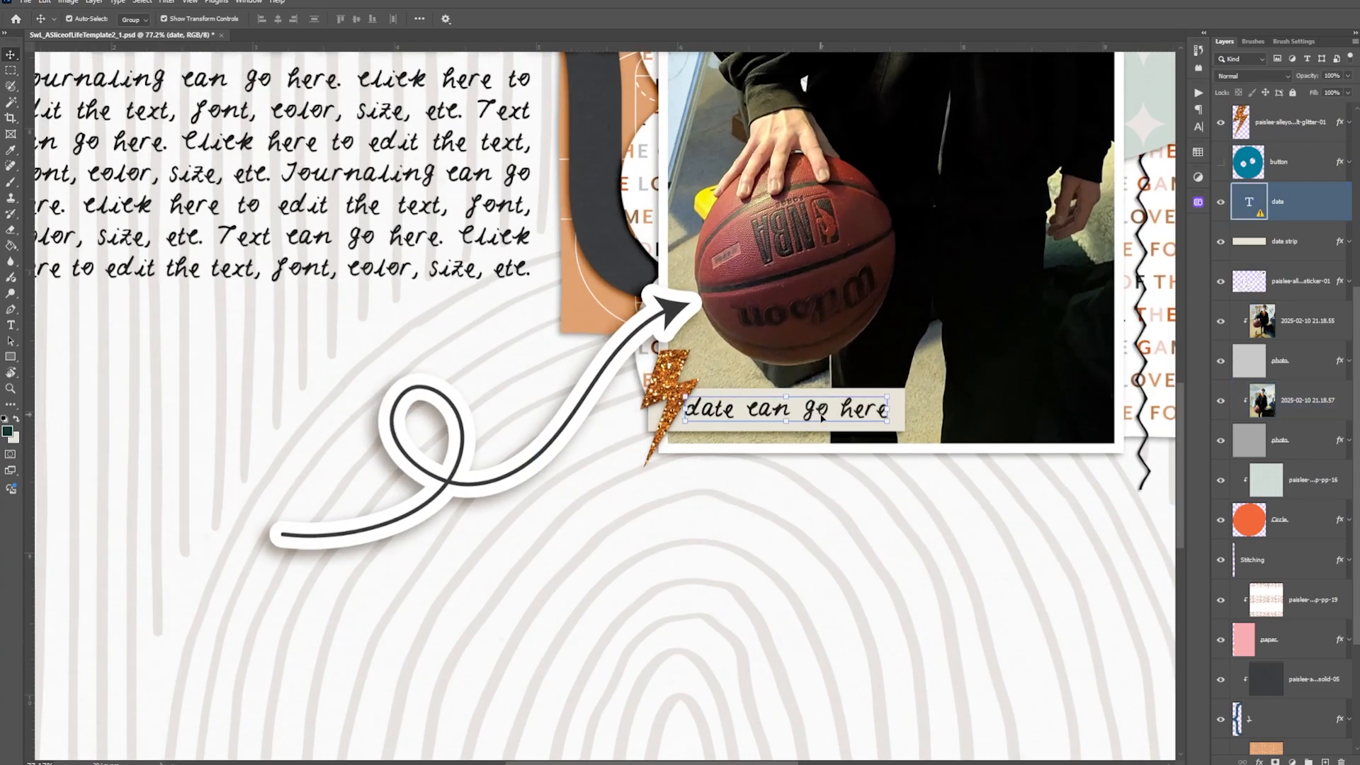
double_click(821, 409)
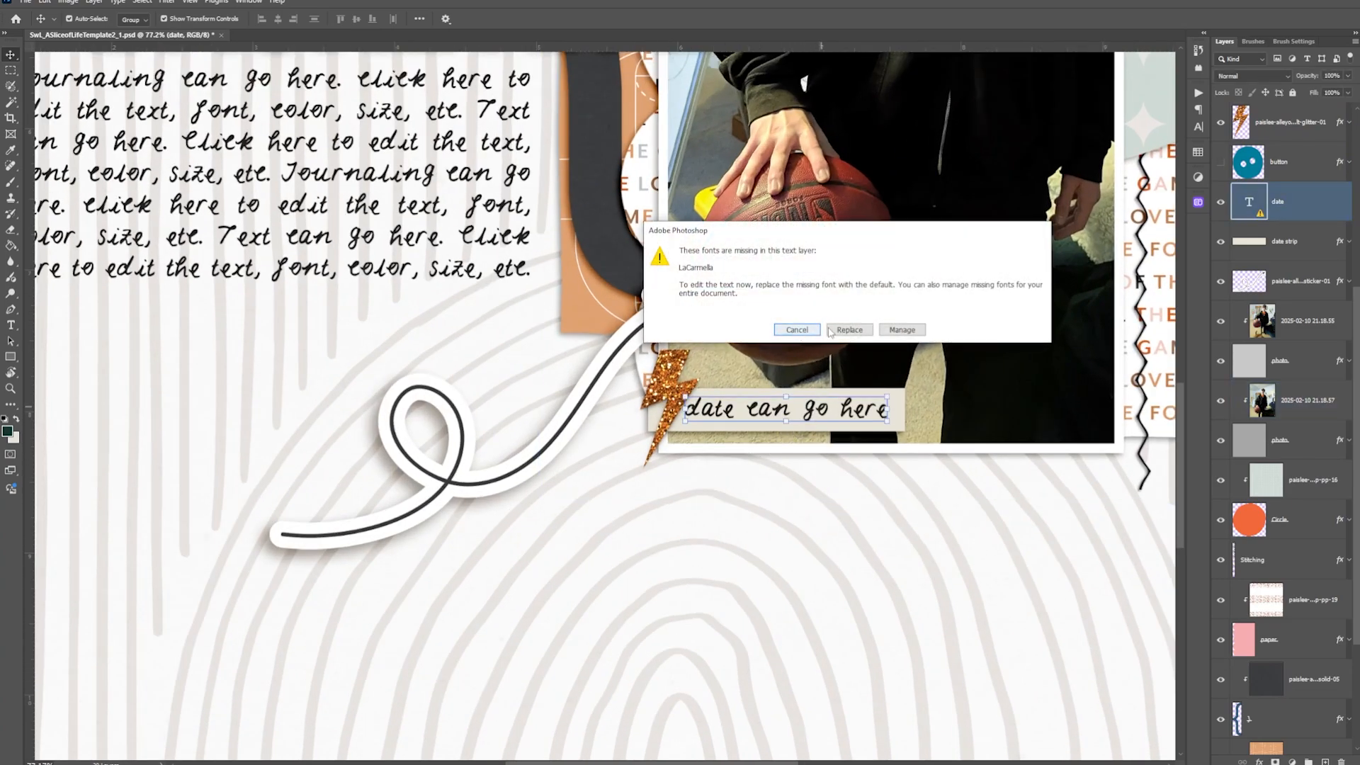
click(858, 331)
click(919, 332)
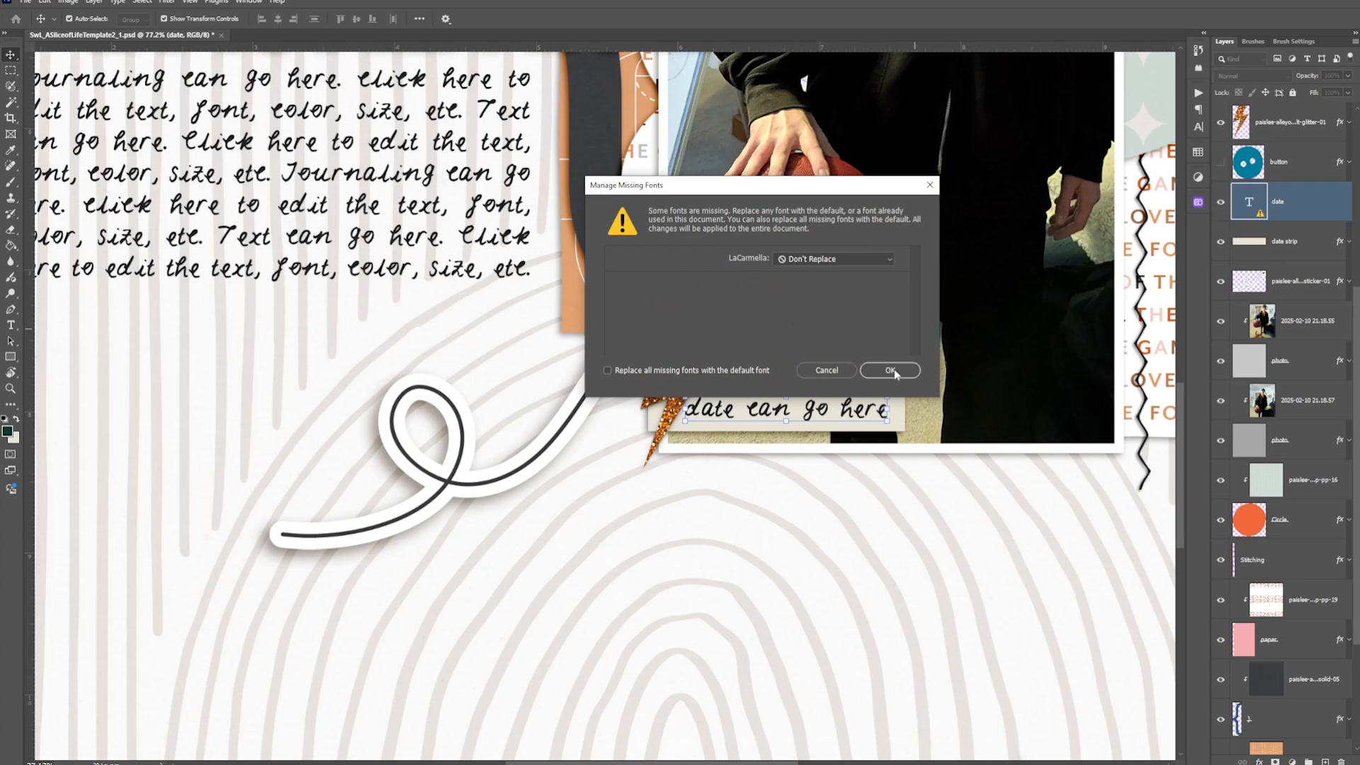
click(886, 262)
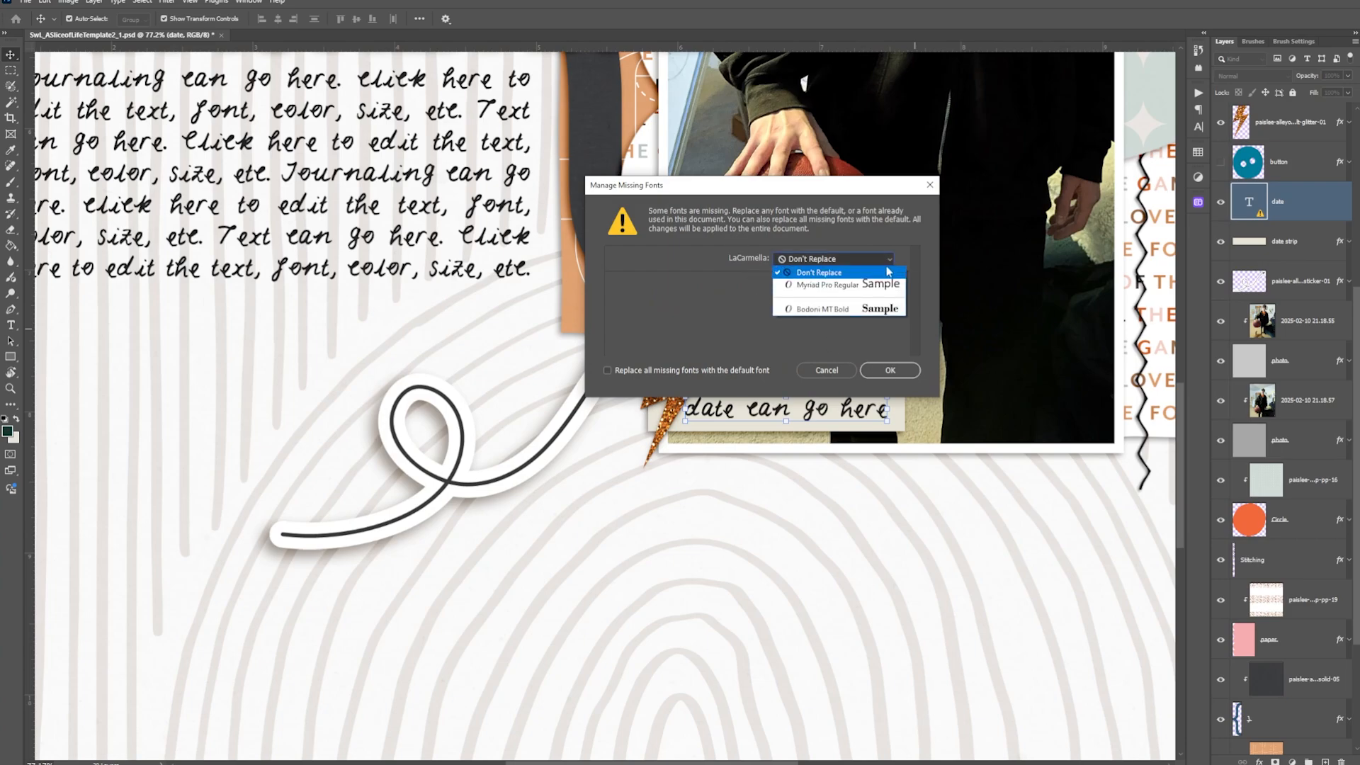
click(891, 290)
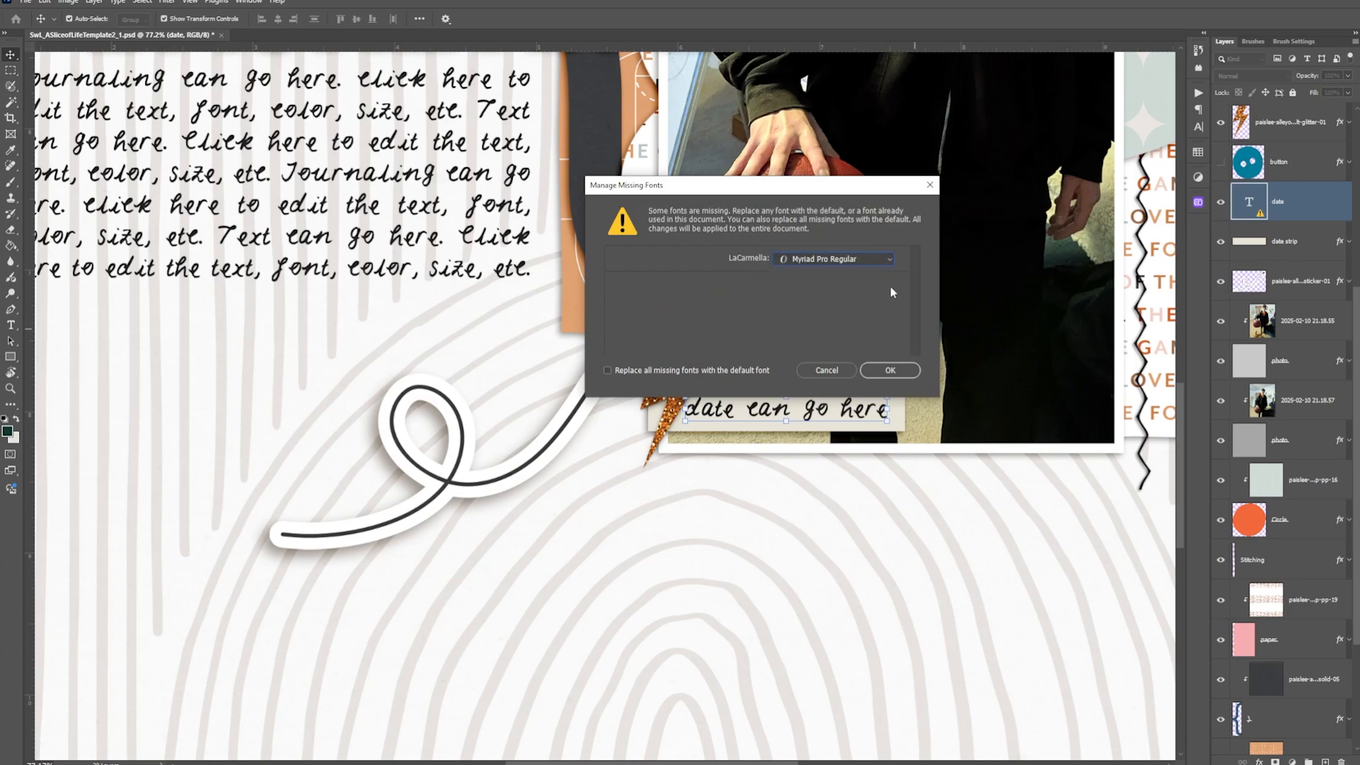
click(890, 370)
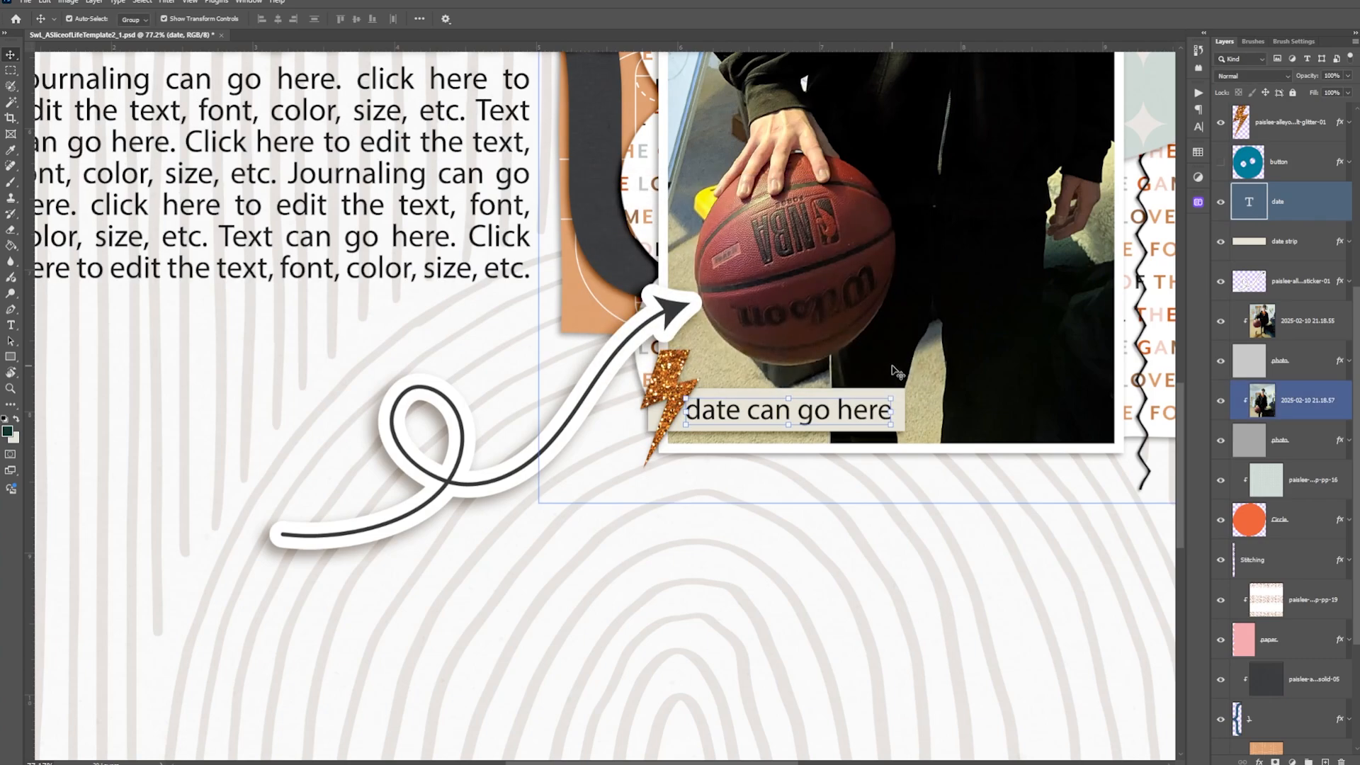
Step: Set the date text's font to DJB Straight Up Now Bounce Regular and place the text cursor within the date
double_click(767, 412)
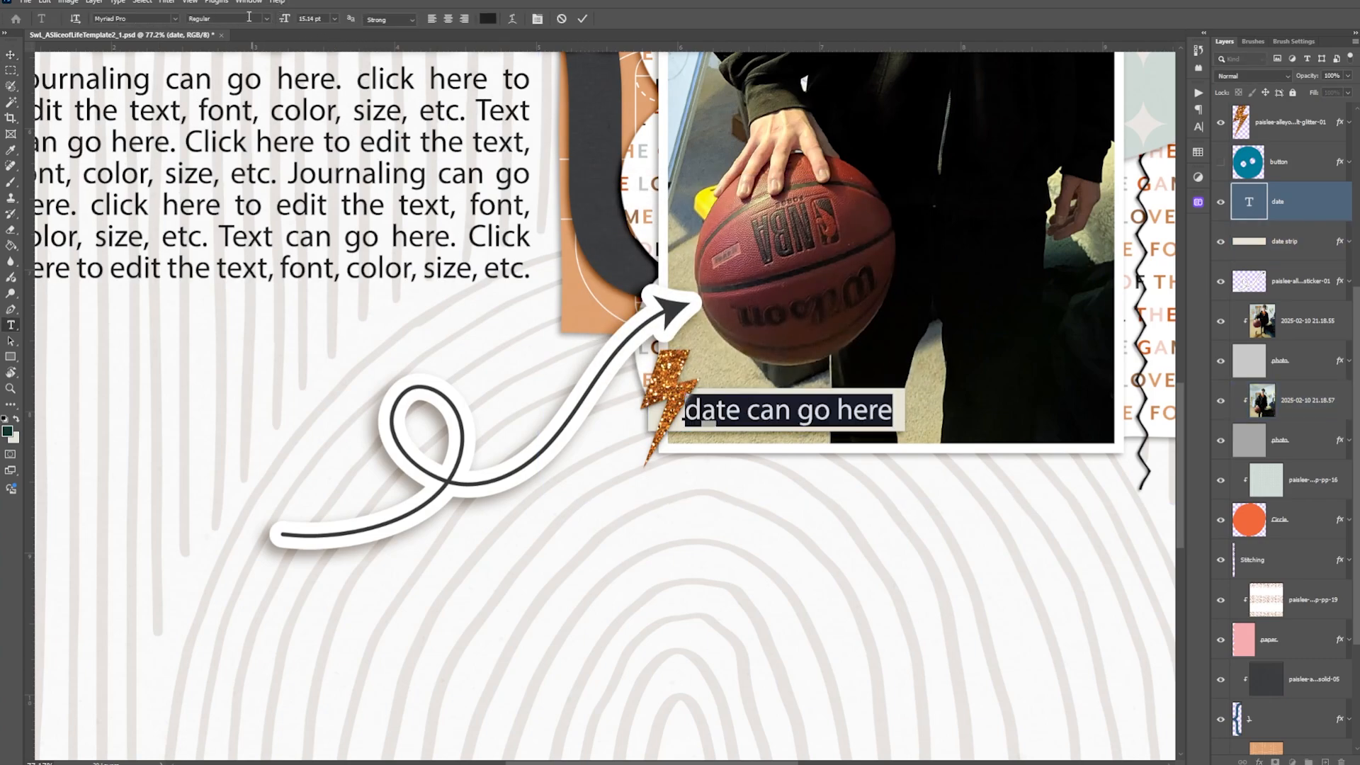
click(176, 19)
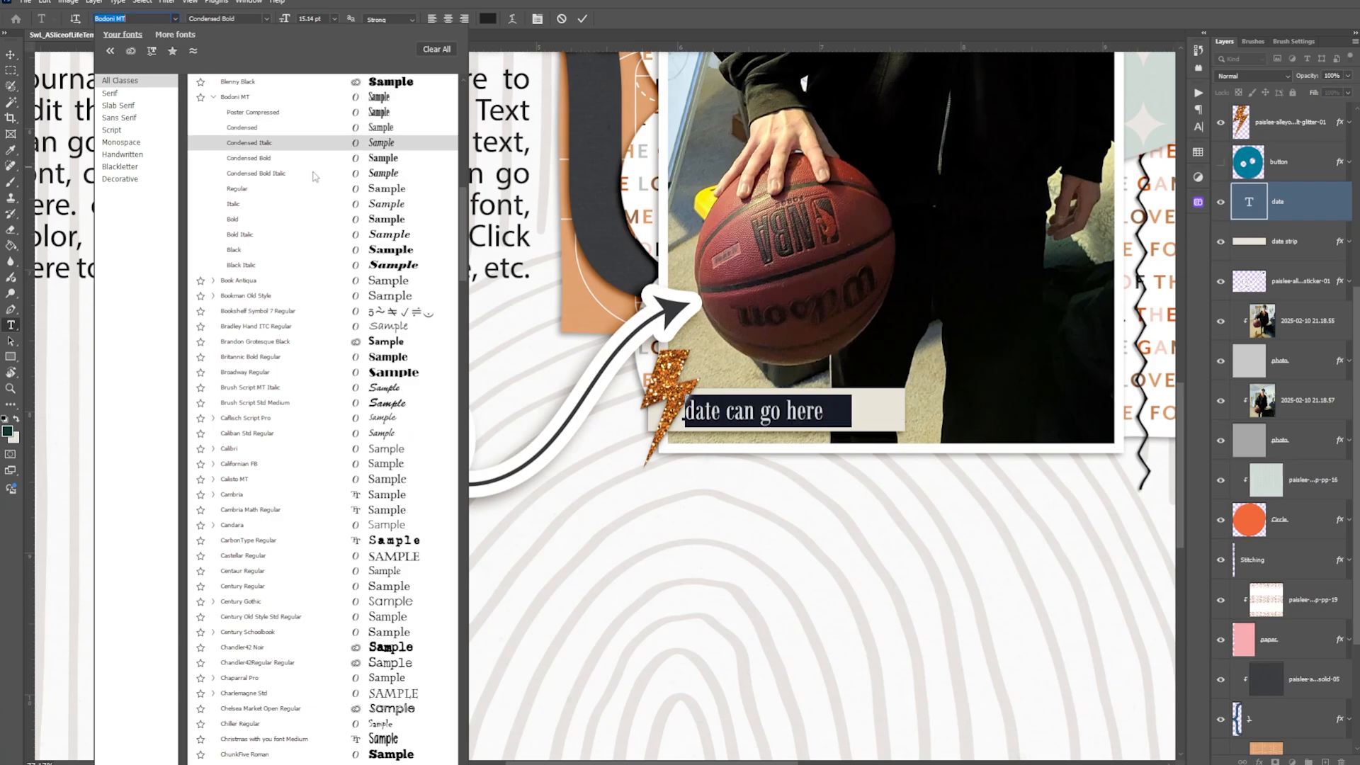
scroll(454, 277, down, 6)
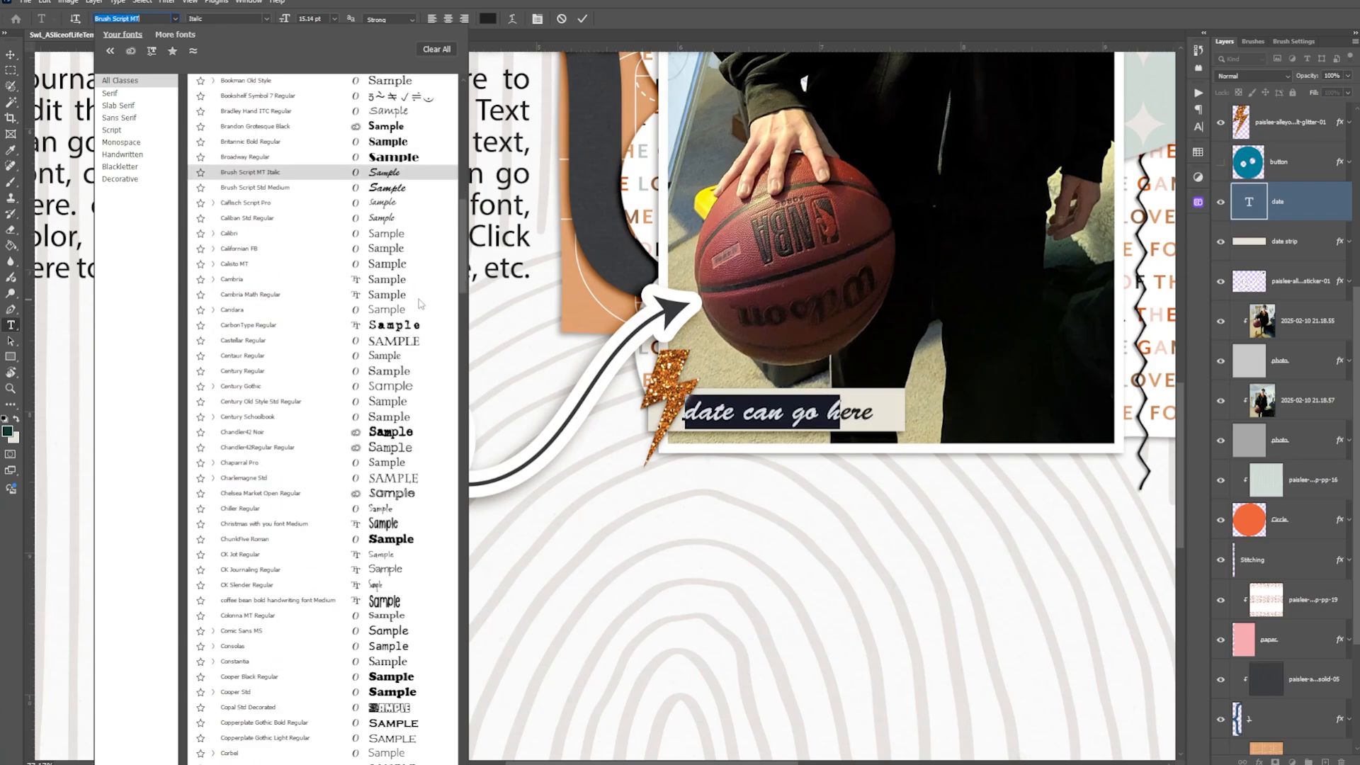
scroll(454, 276, down, 15)
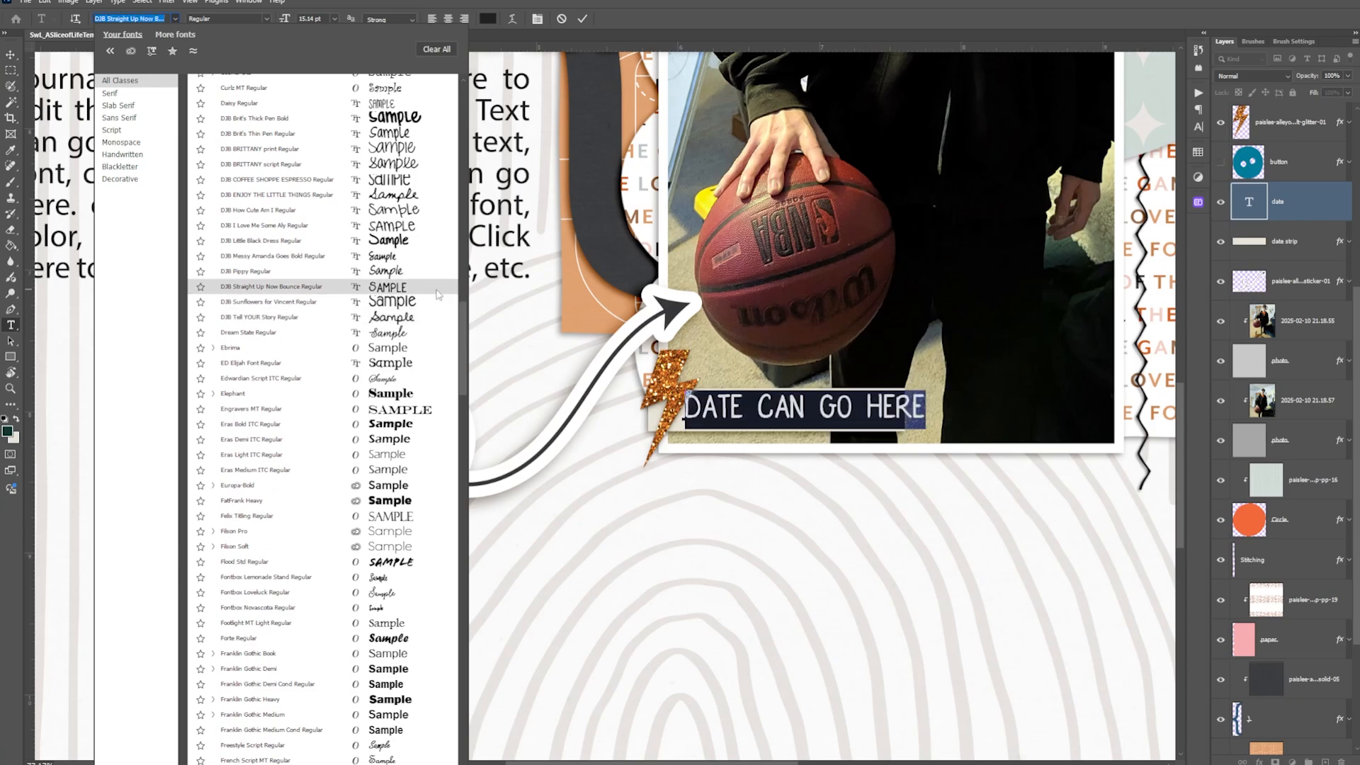
click(438, 294)
click(772, 409)
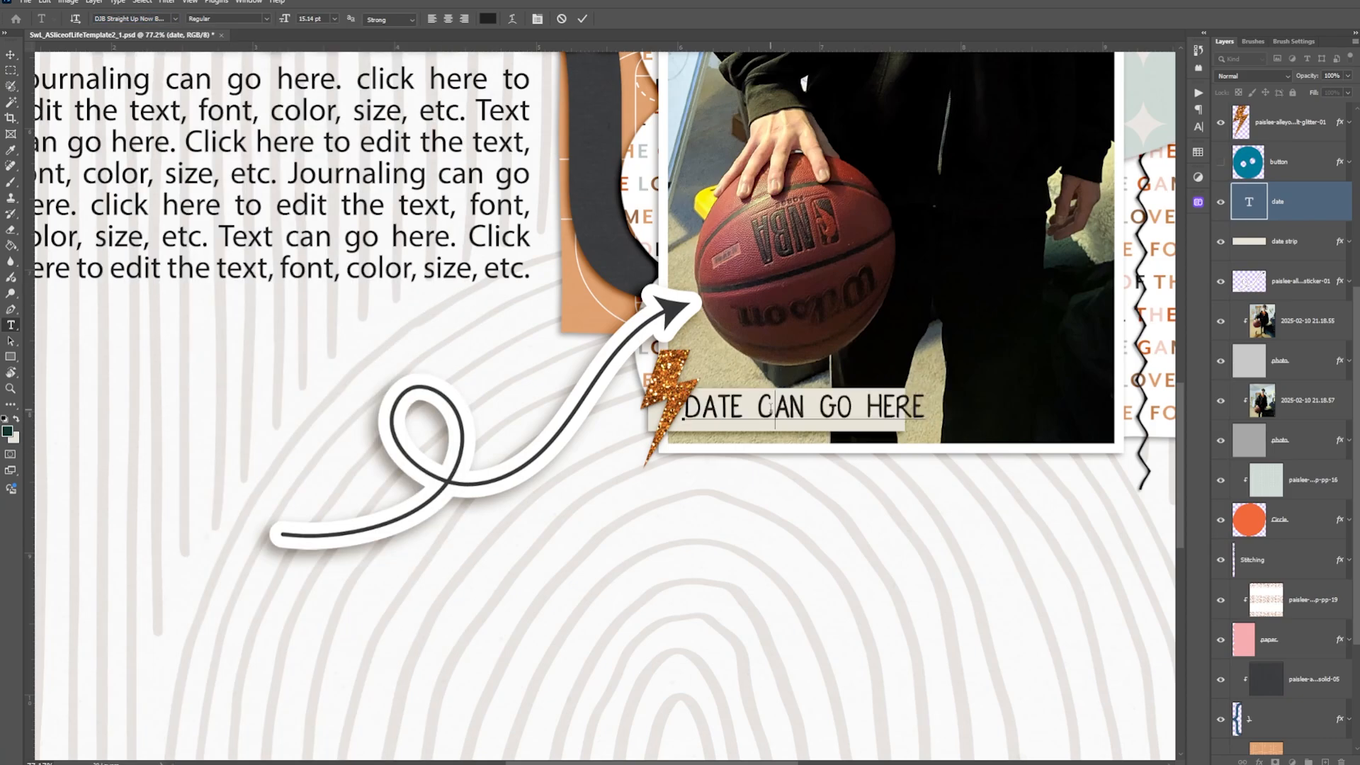
Step: Replace the placeholder date text with 02-10-2025
triple_click(771, 408)
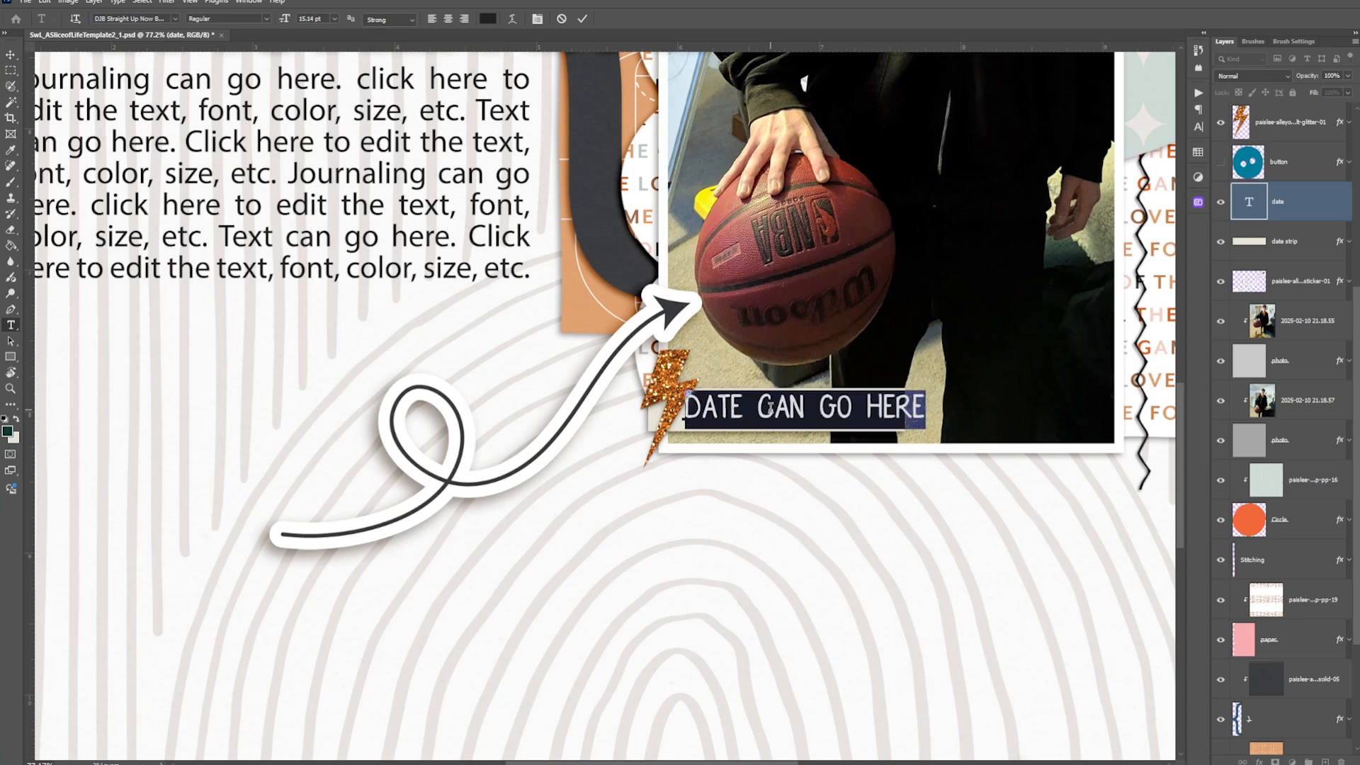
text(02-1)
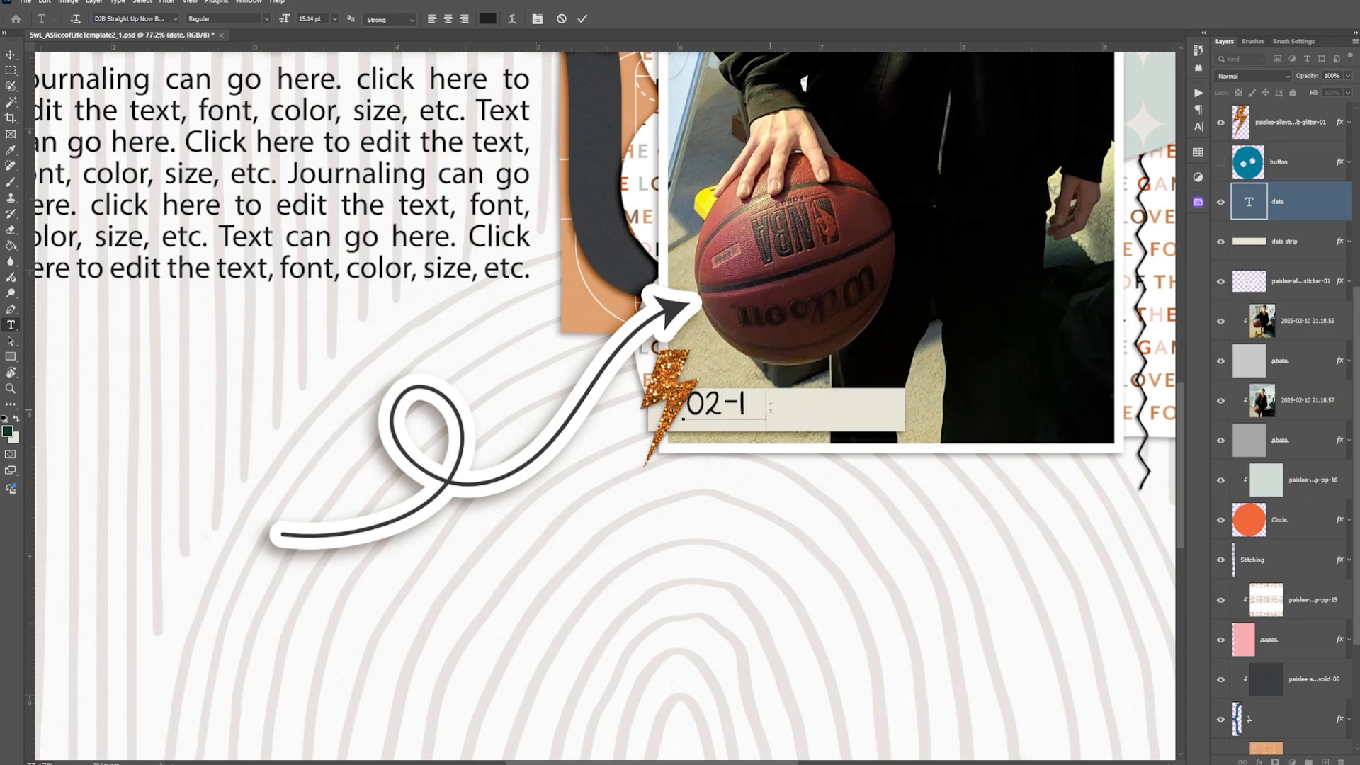
text(0-25)
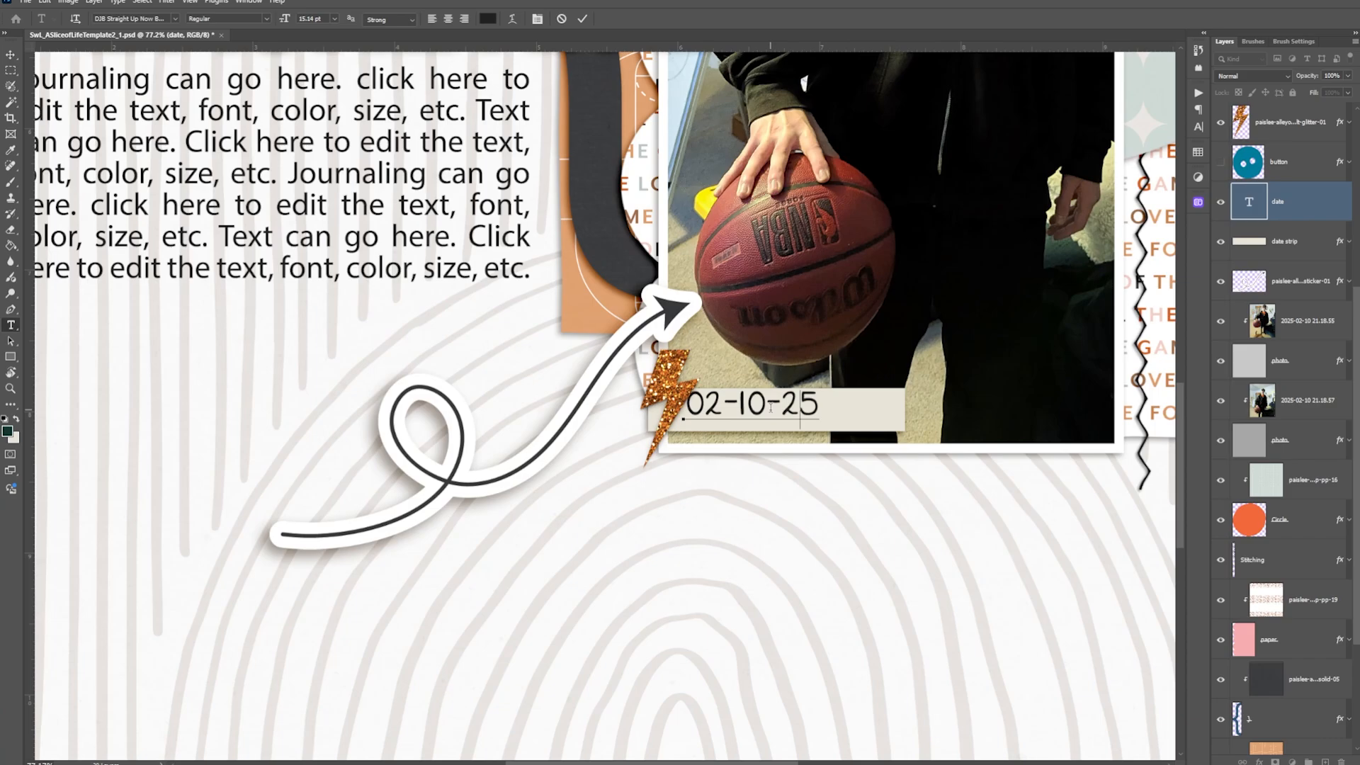
key(BackSpace)
text(025)
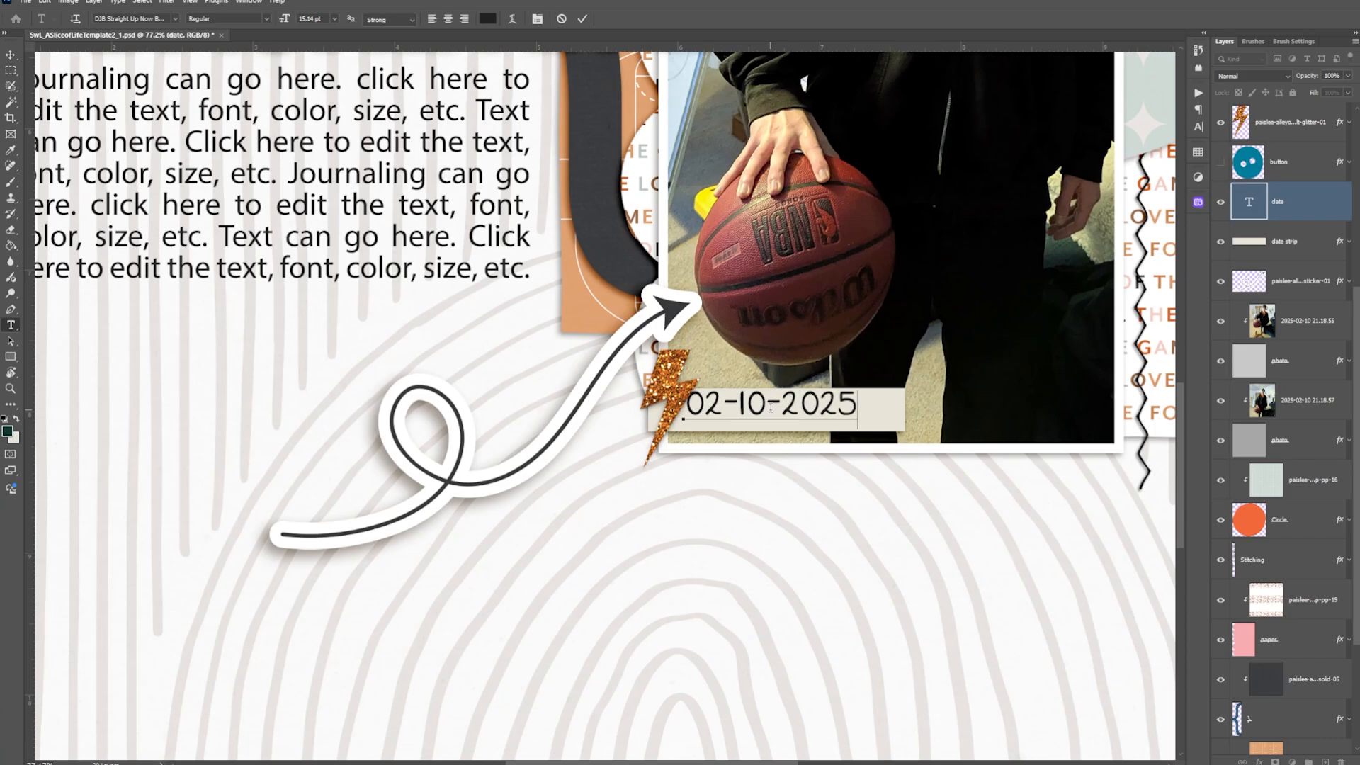
Step: Preview other fonts on the whole date text and set it to Another Typewriter Regular
key(ctrl+a)
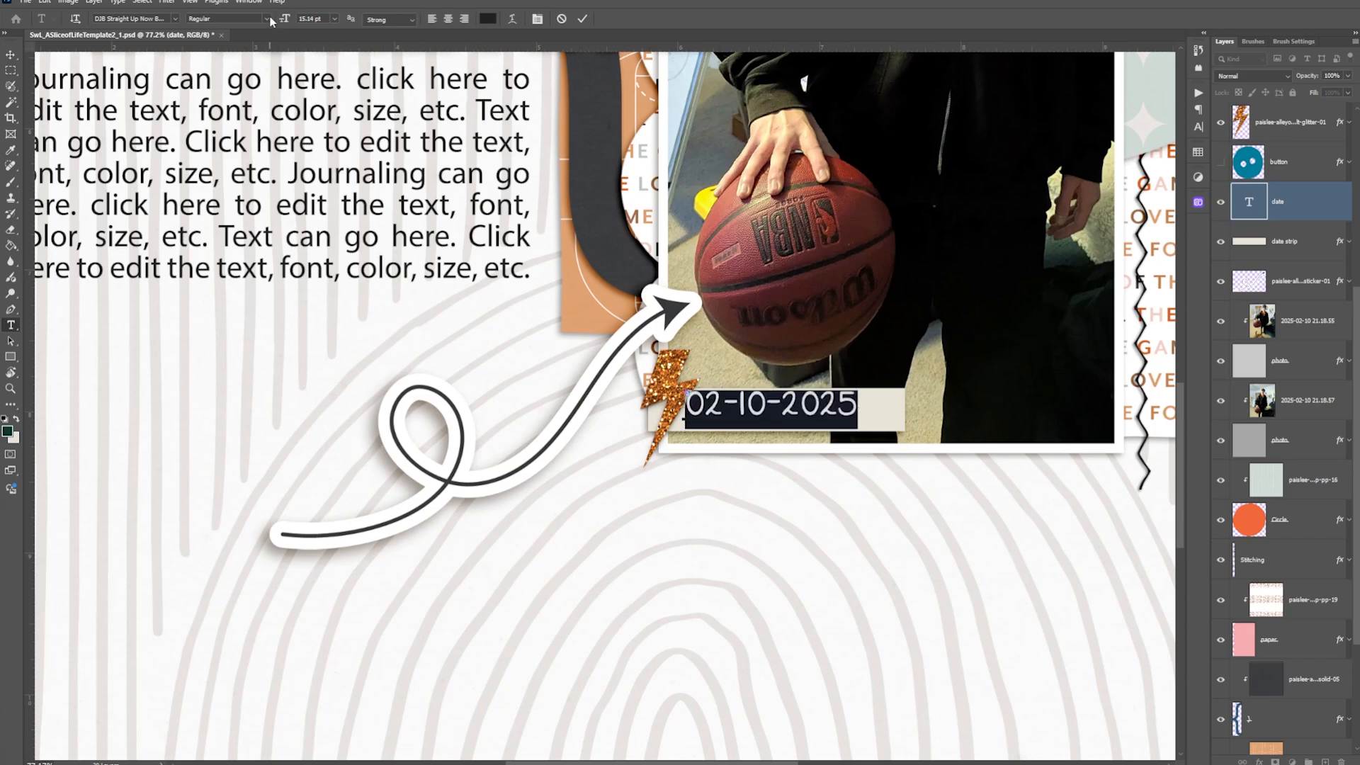
click(176, 19)
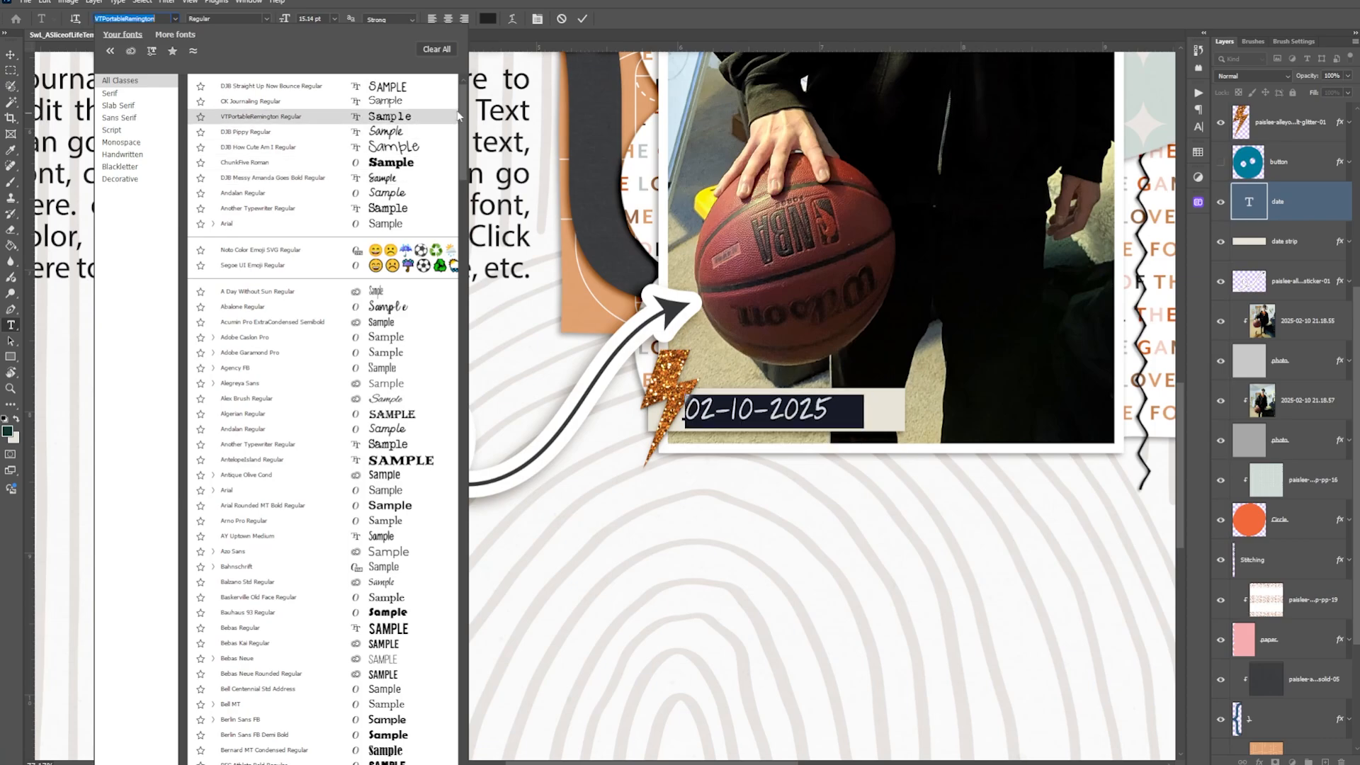
drag(462, 109, 483, 62)
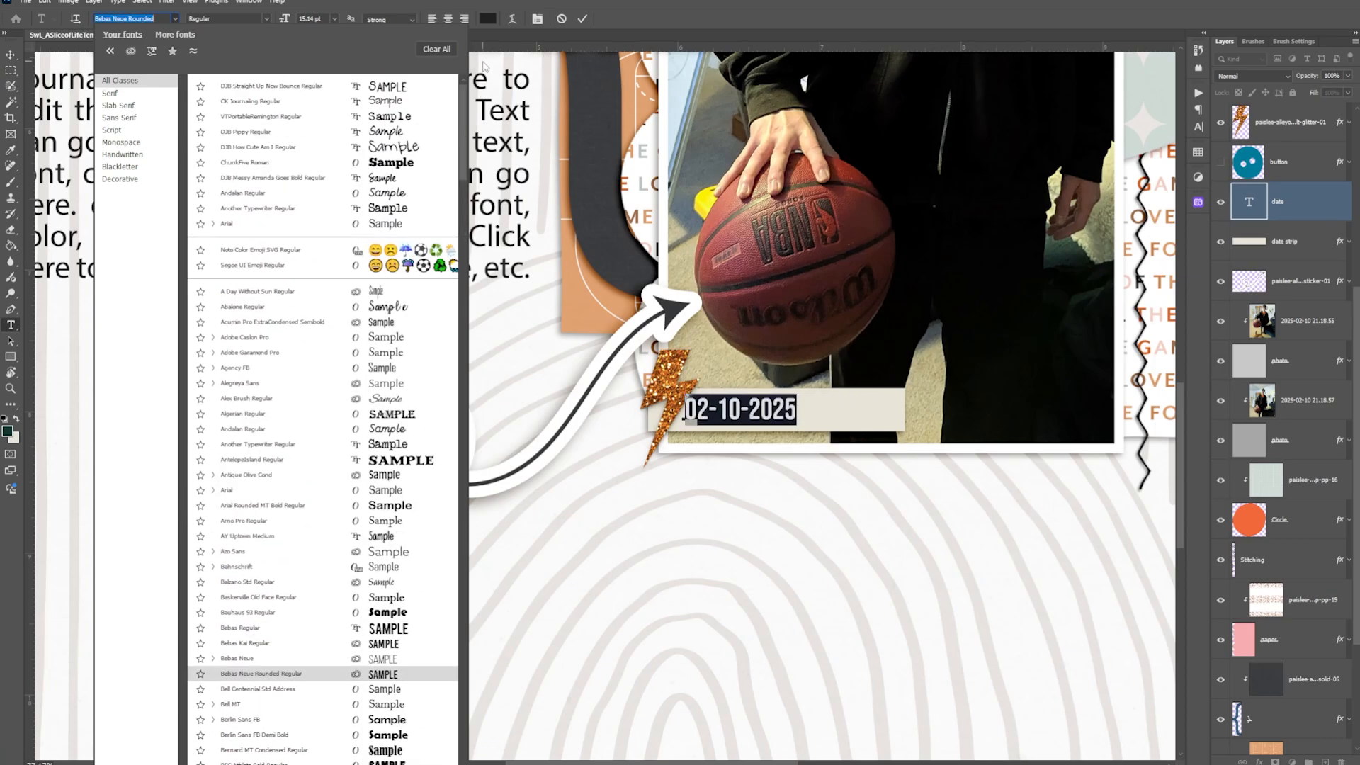
click(397, 208)
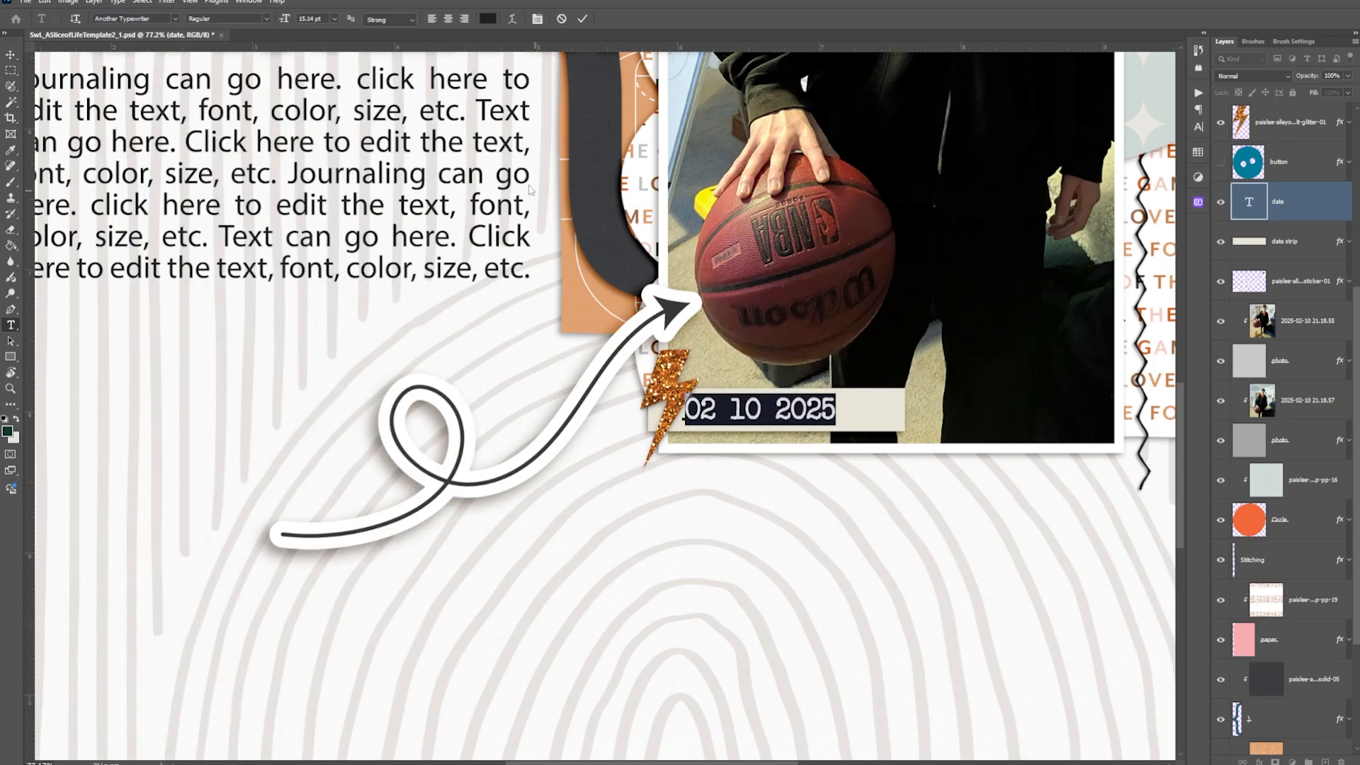
Step: Replace the date's separators with slashes to read 02/10/2025, commit the text and shift it slightly away from the lightning bolt on its strip
click(715, 398)
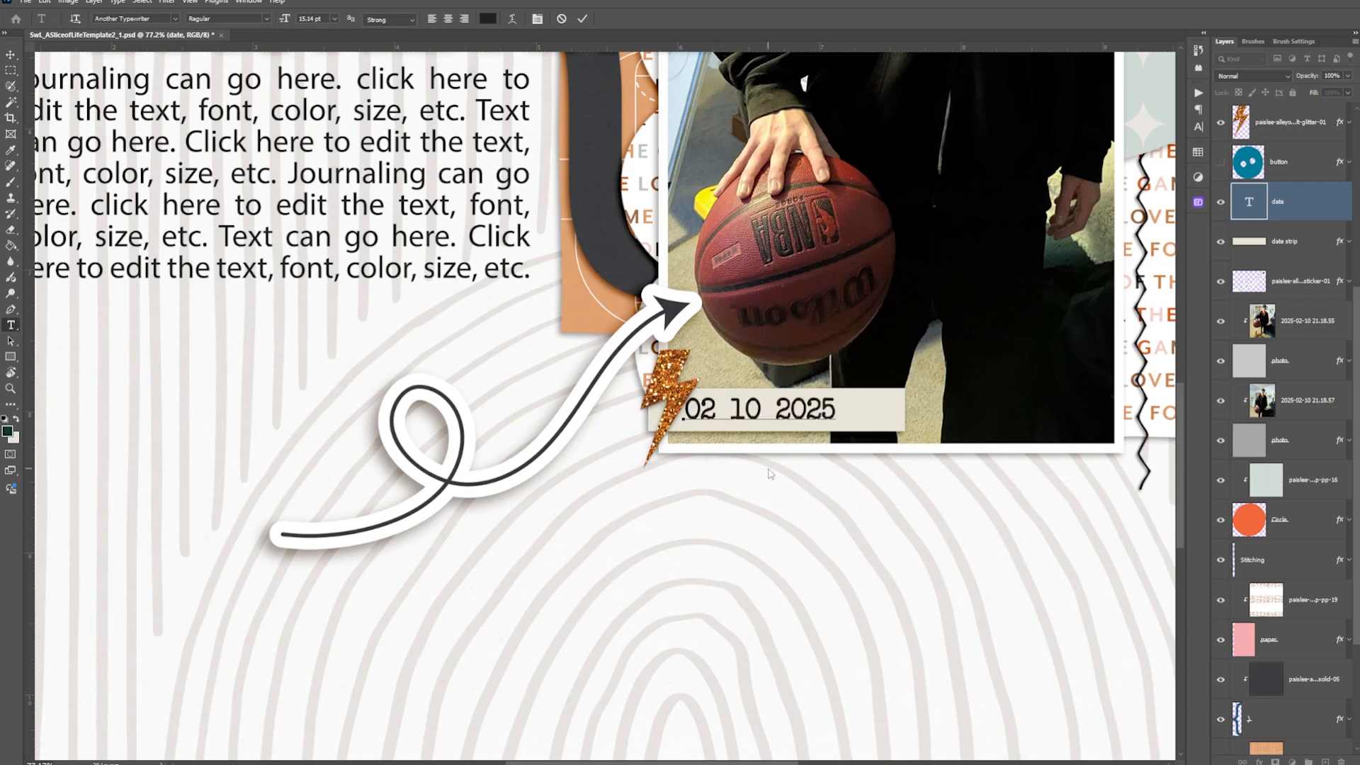
key(Delete)
text(/)
key(Right)
key(Right)
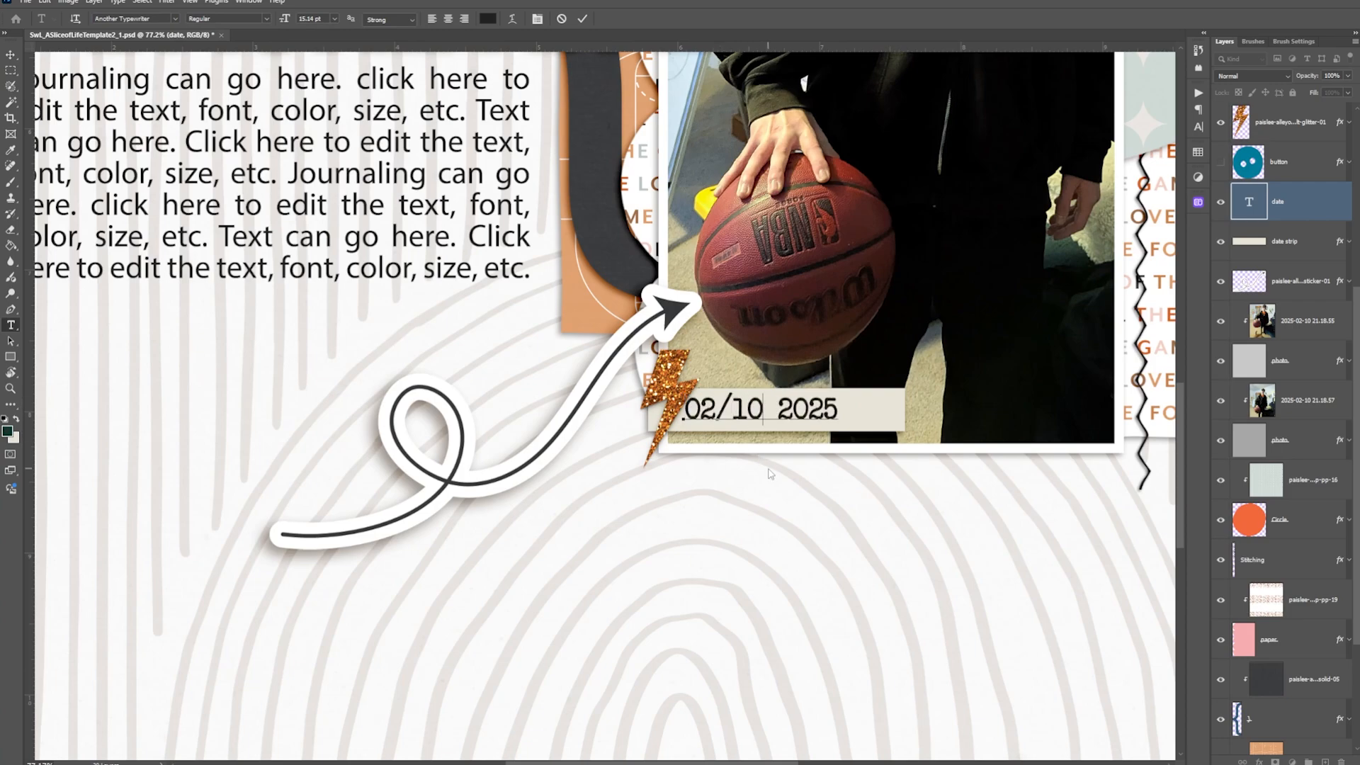
text(/)
key(Delete)
key(ctrl+Return)
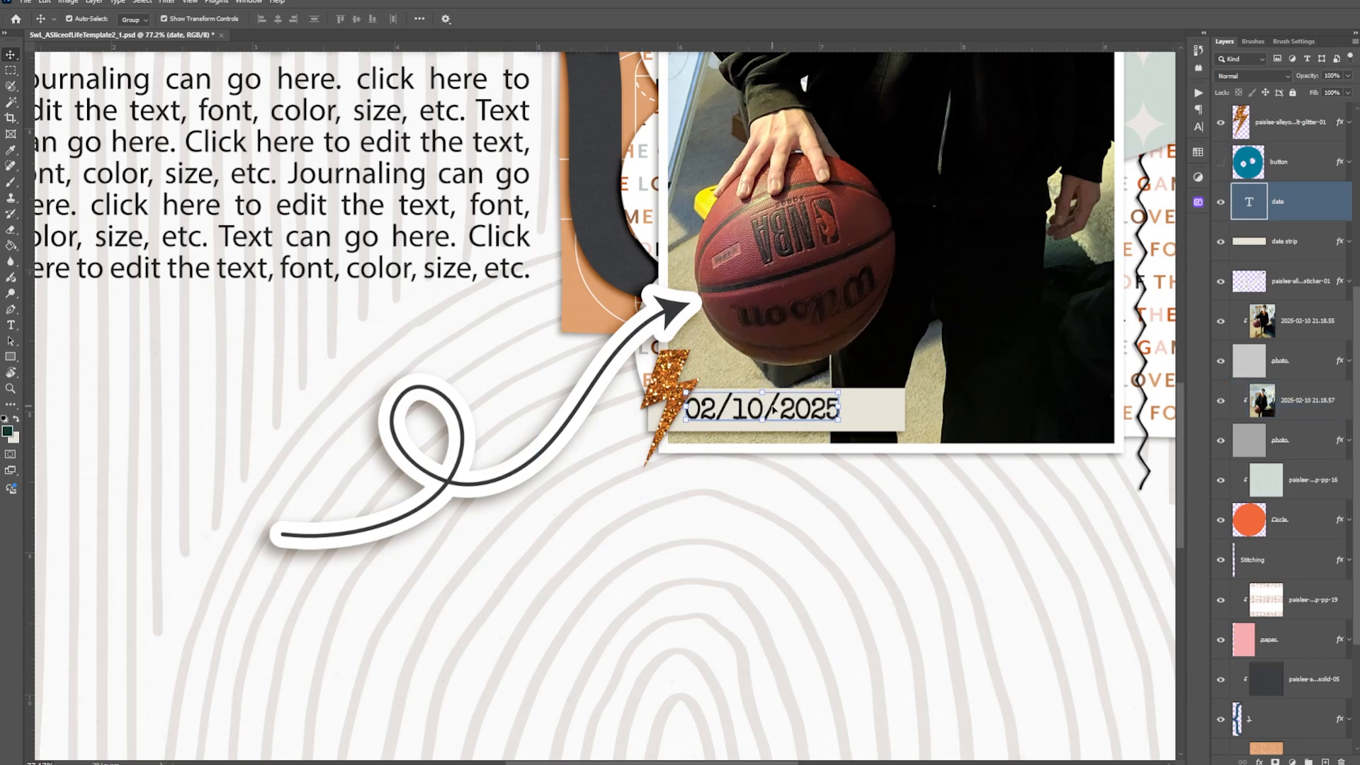
drag(772, 409, 789, 411)
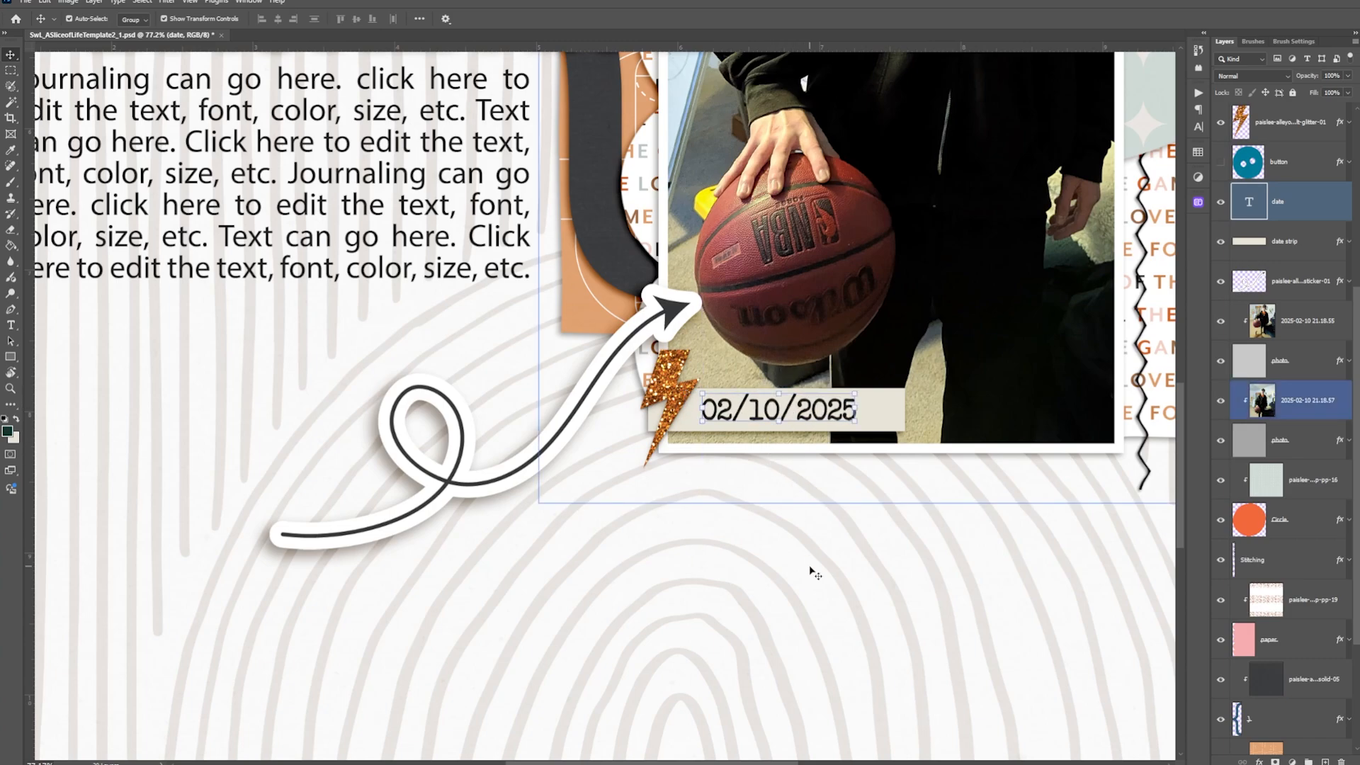
Step: Recolour the date strip with the light grey e7e3e0 sampled from the background paper's line pattern
click(886, 422)
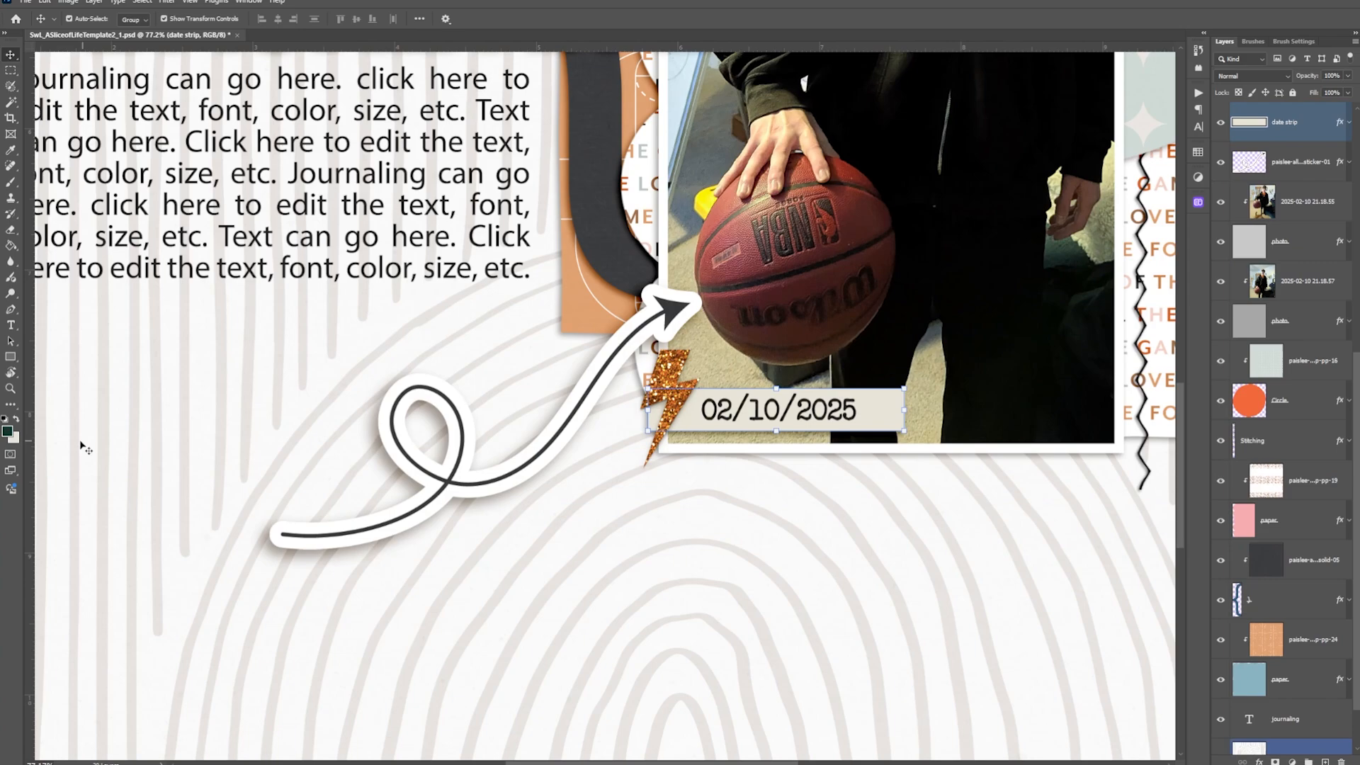
click(8, 430)
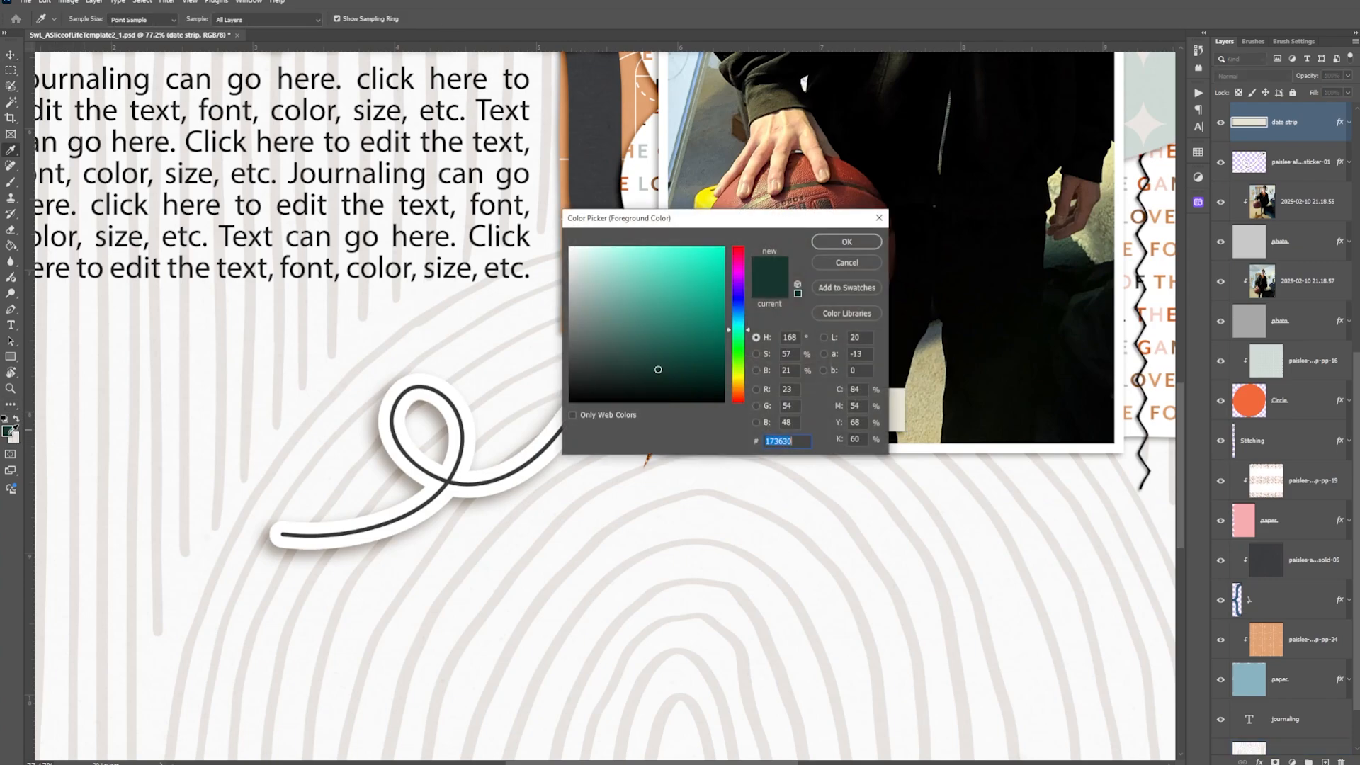
click(303, 370)
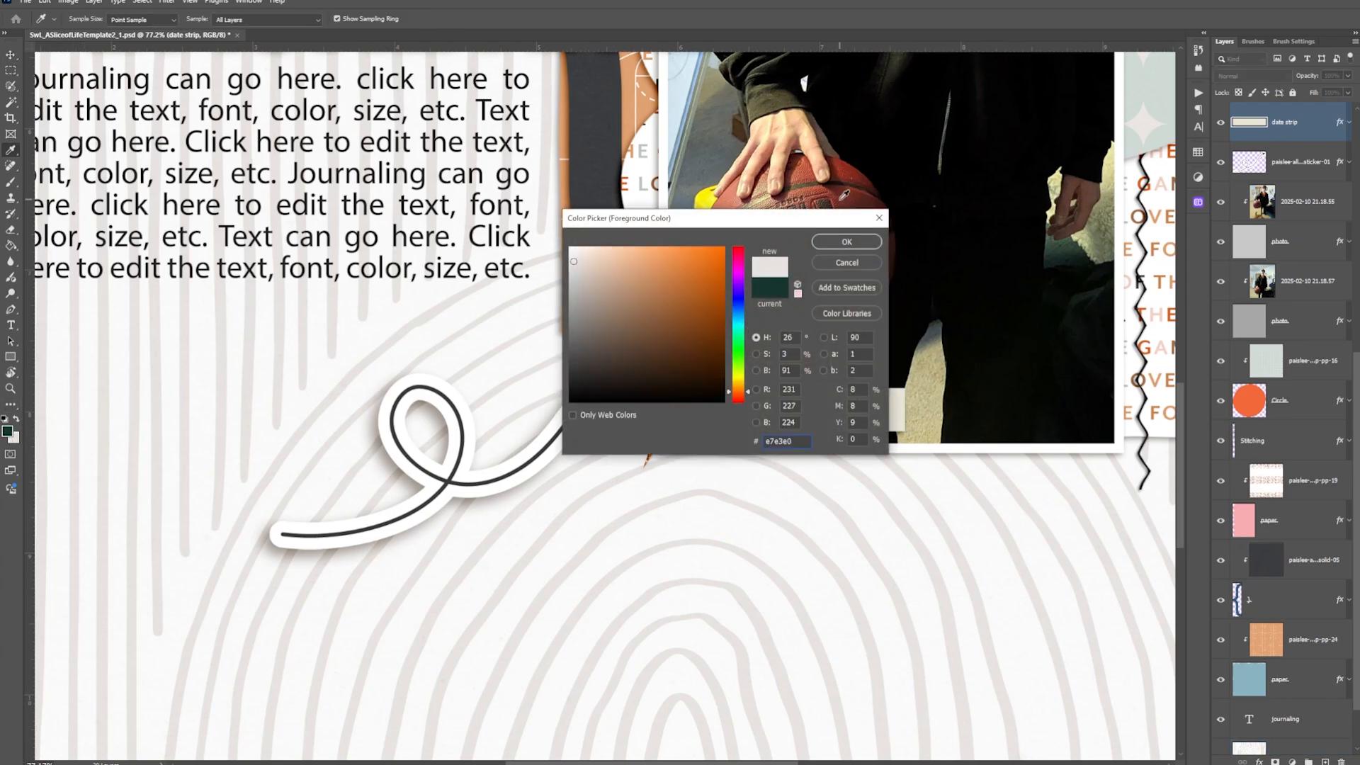
click(846, 242)
click(11, 245)
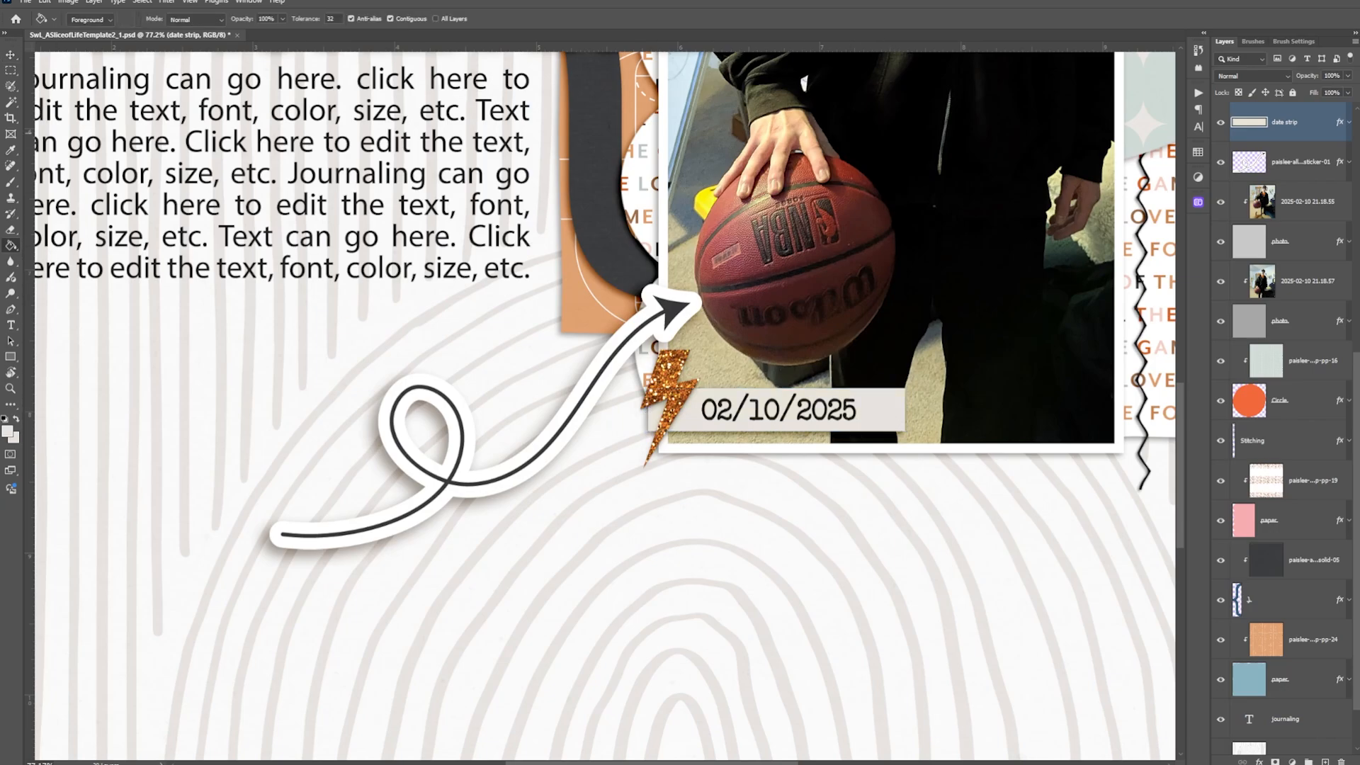
click(11, 54)
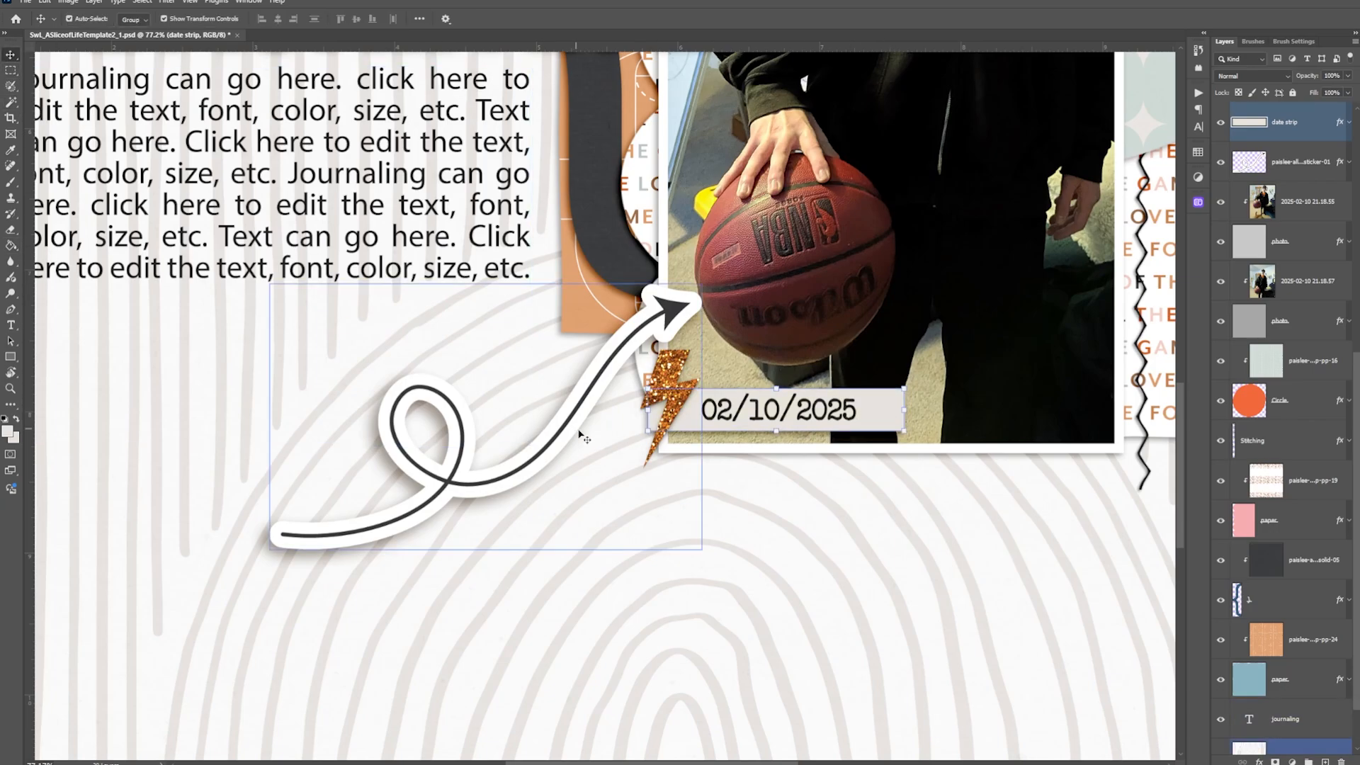
Step: Open the journaling text block for editing, select all of its text and set the font to DJB Pippy Regular
click(682, 561)
scroll(683, 560, down, 5)
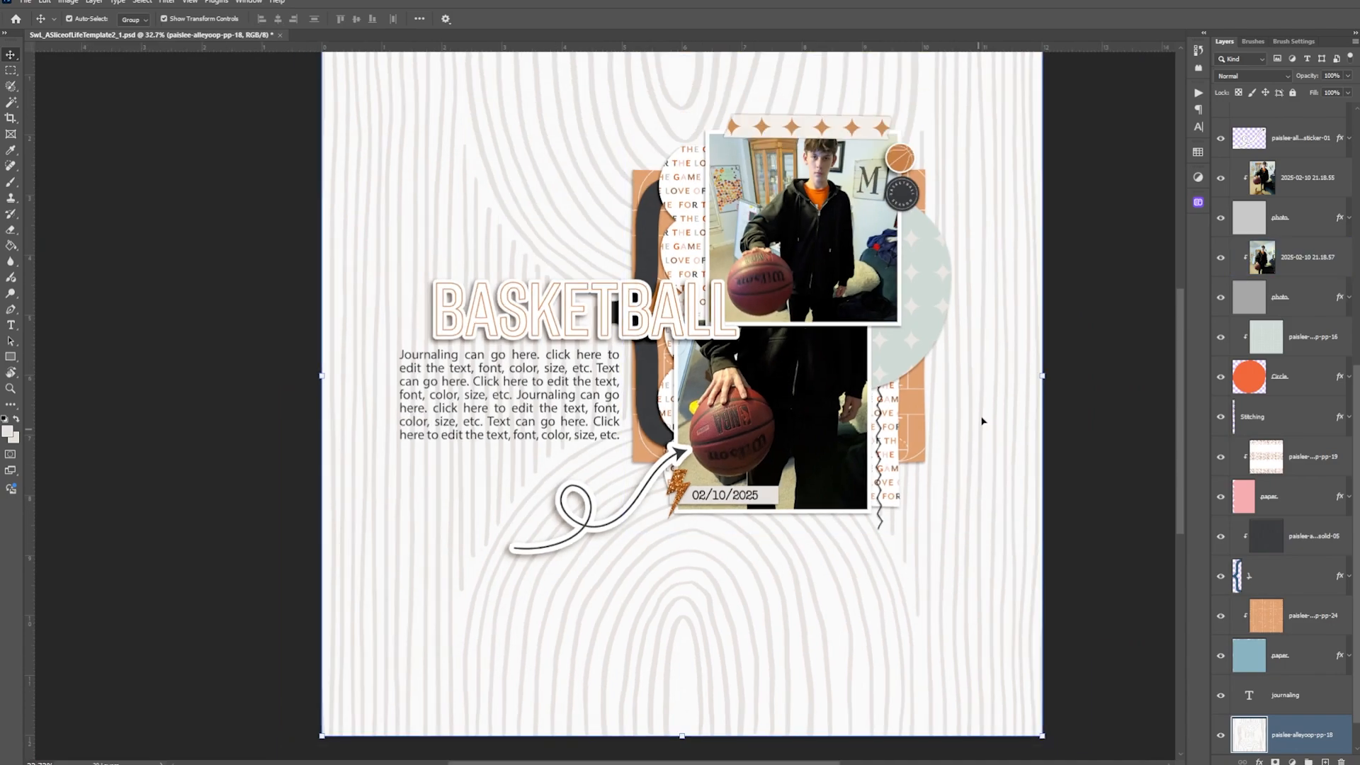
click(859, 174)
double_click(499, 394)
scroll(397, 391, up, 5)
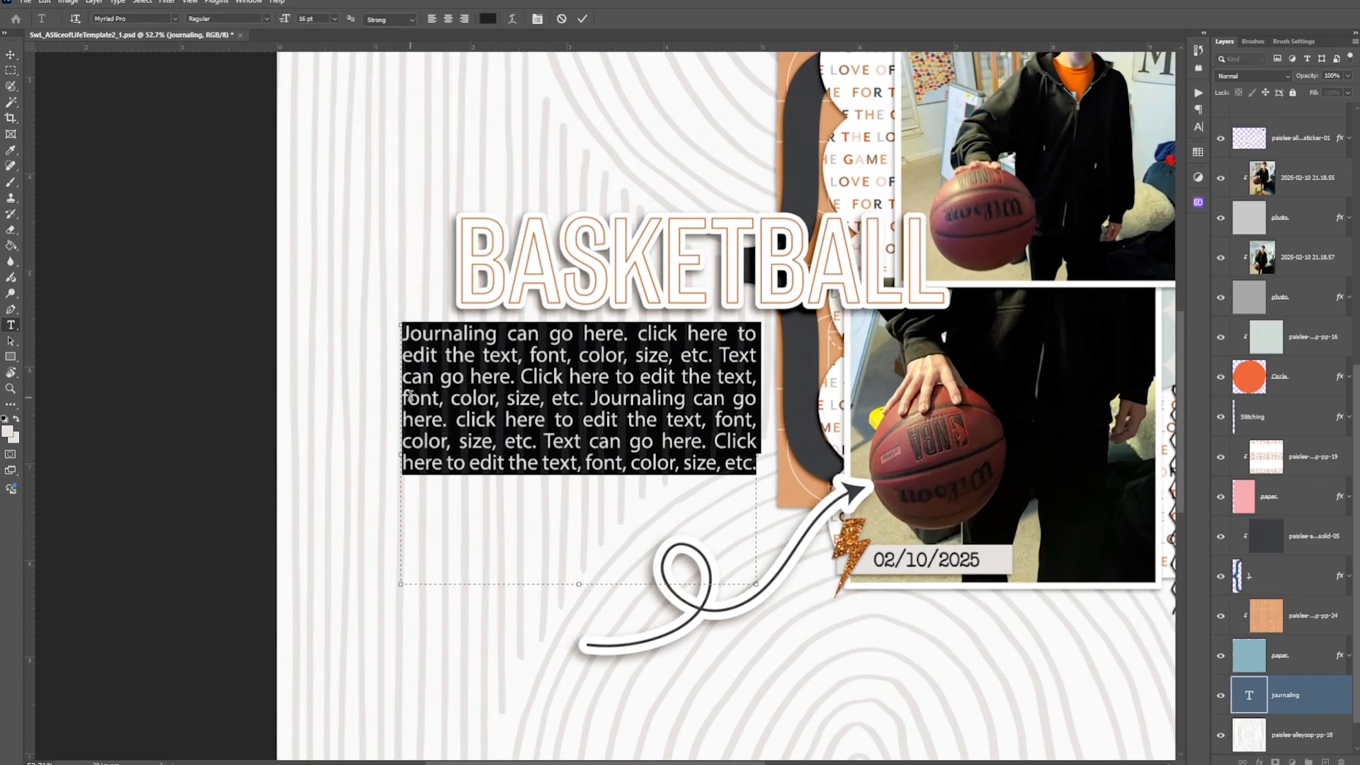
scroll(547, 394, up, 1)
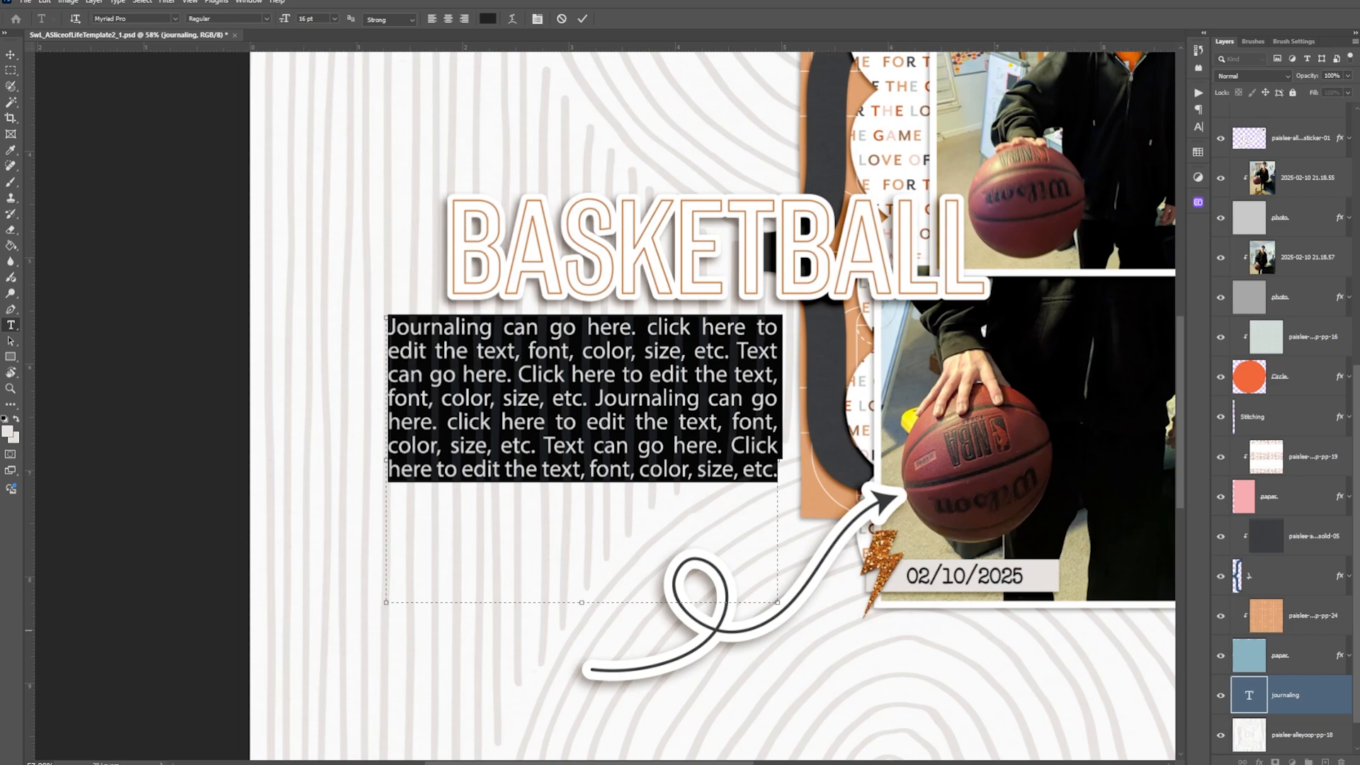
double_click(599, 397)
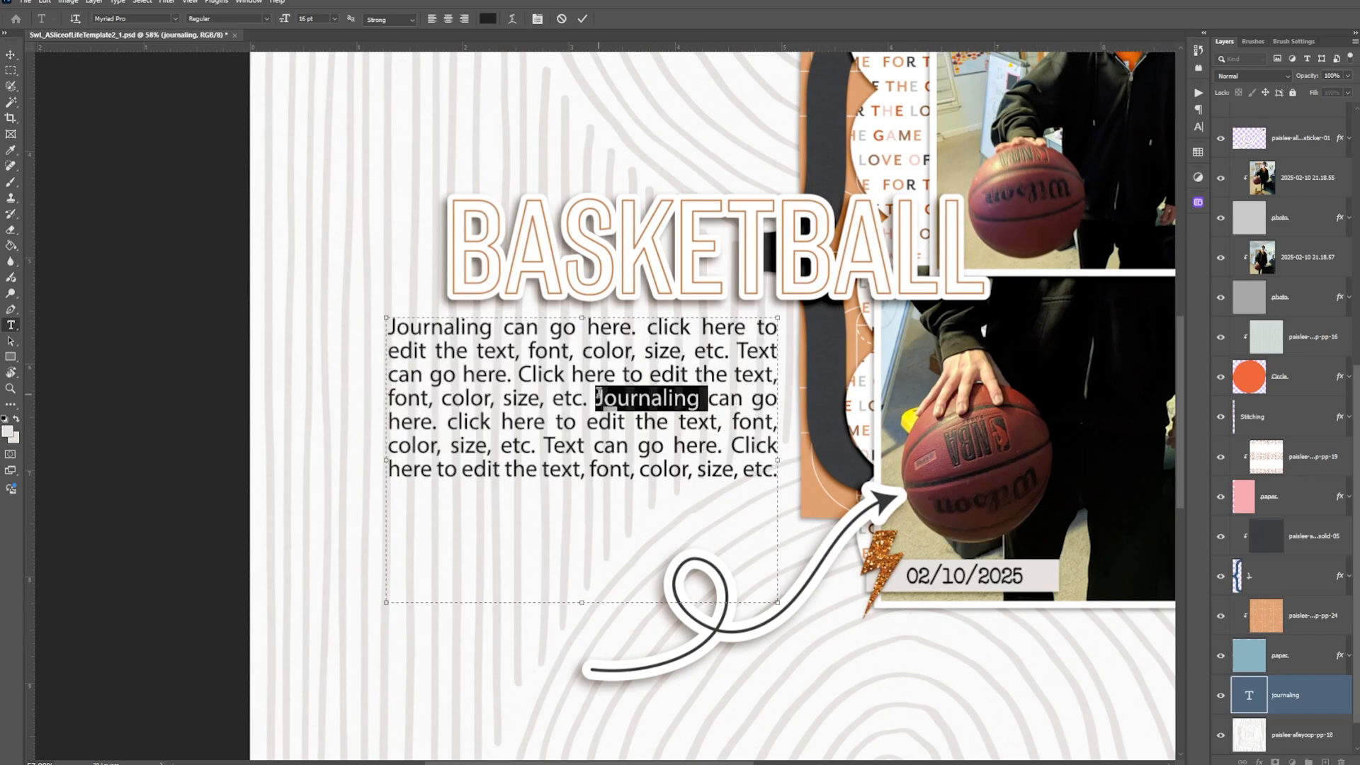
key(ctrl+a)
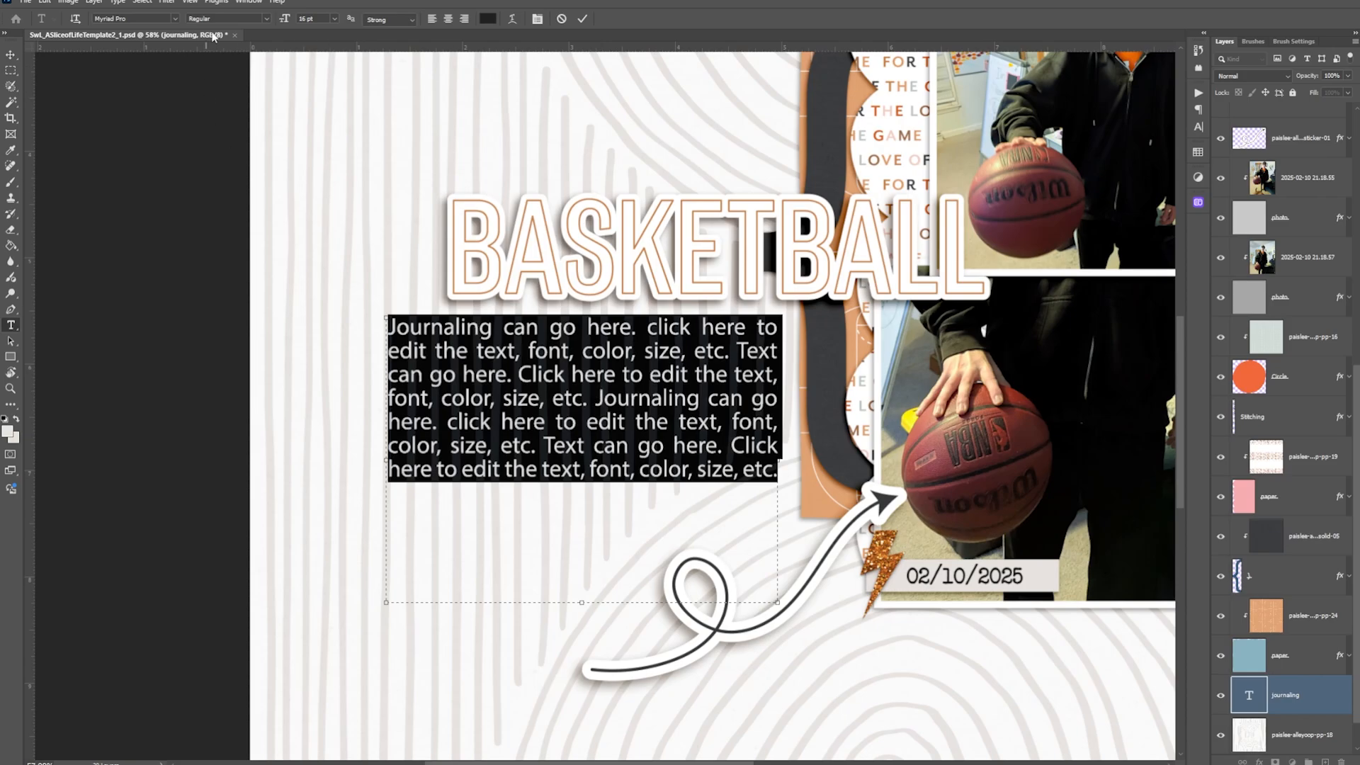
click(176, 19)
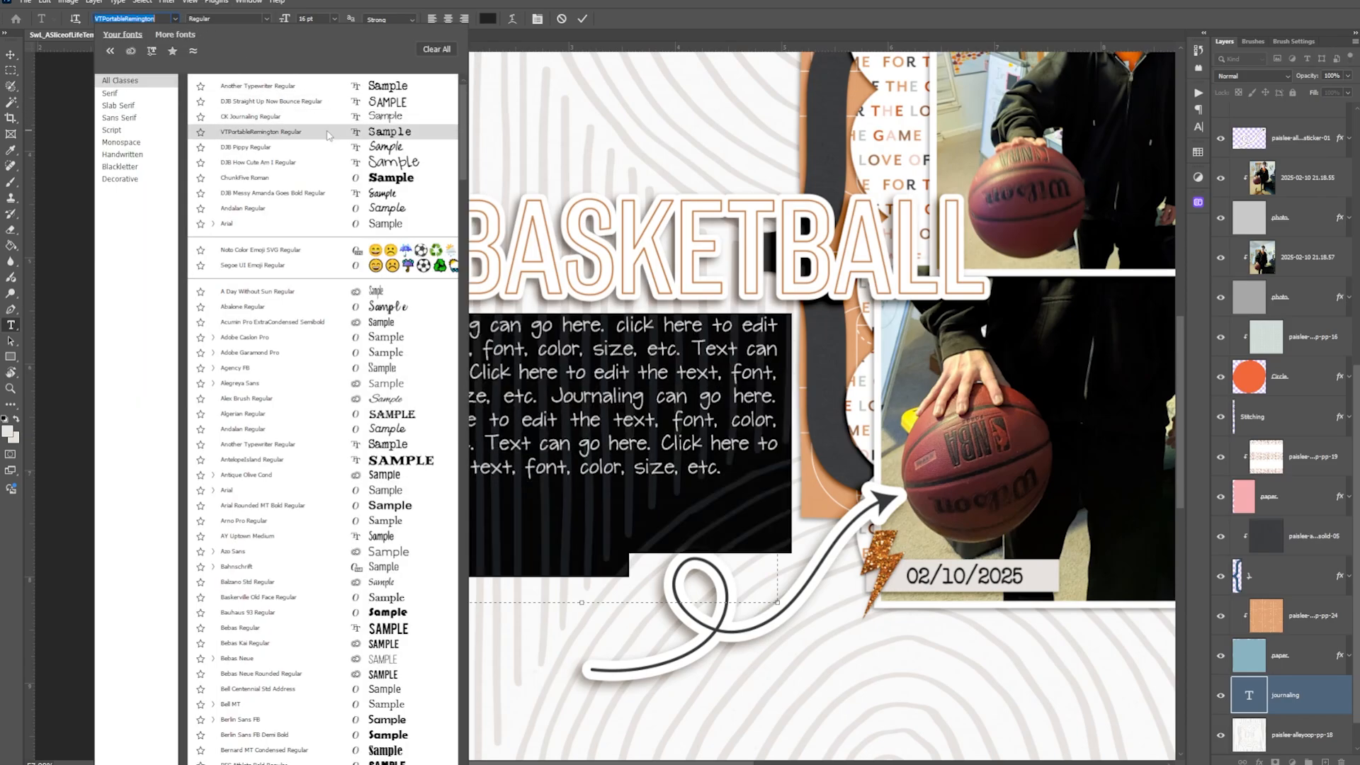
key(ctrl+a)
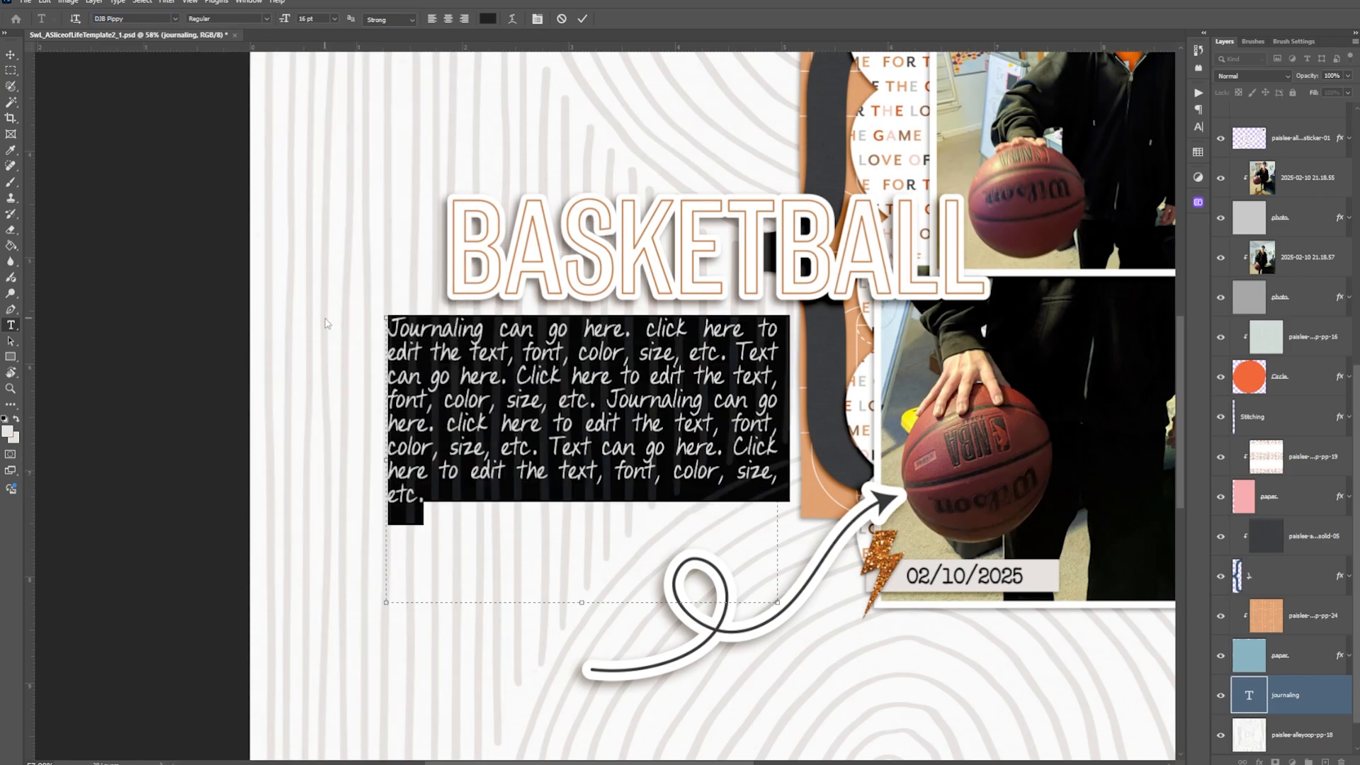
Step: Replace the placeholder journaling with "One of te skills that you have been working on for quite awhile is palming the"
text(One of te skills that you have been )
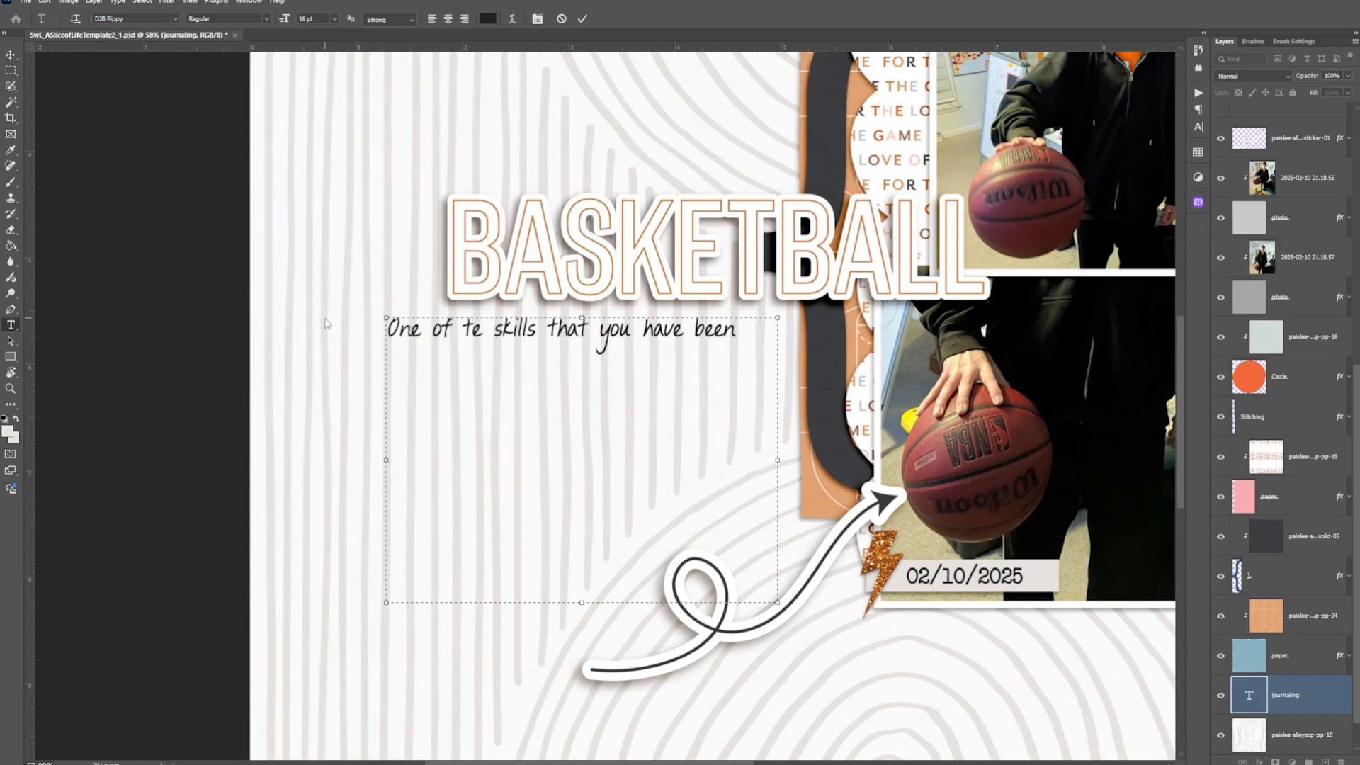
text(working on for quite a while is)
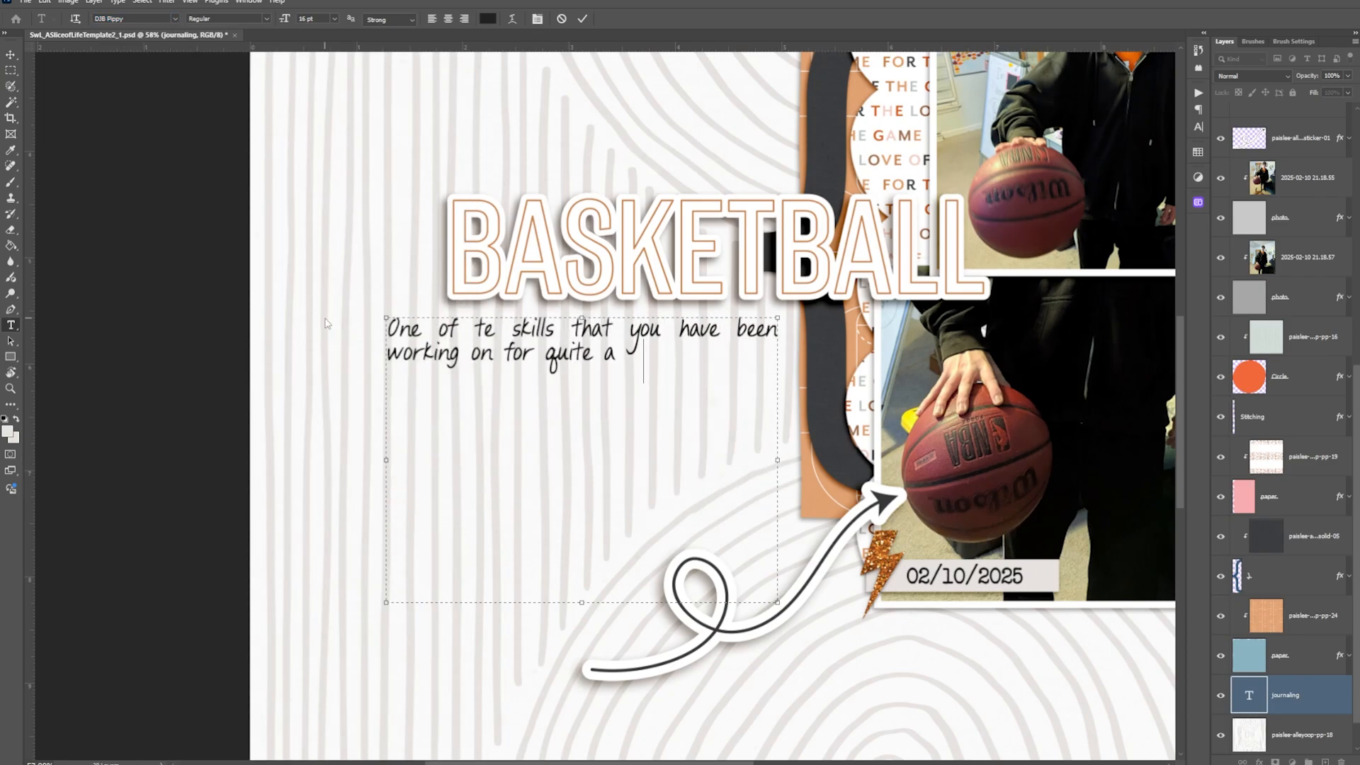
key(Left)
key(Left)
key(Left)
key(Left)
key(Left)
key(Left)
key(Left)
key(Left)
key(BackSpace)
key(End)
text(palming the )
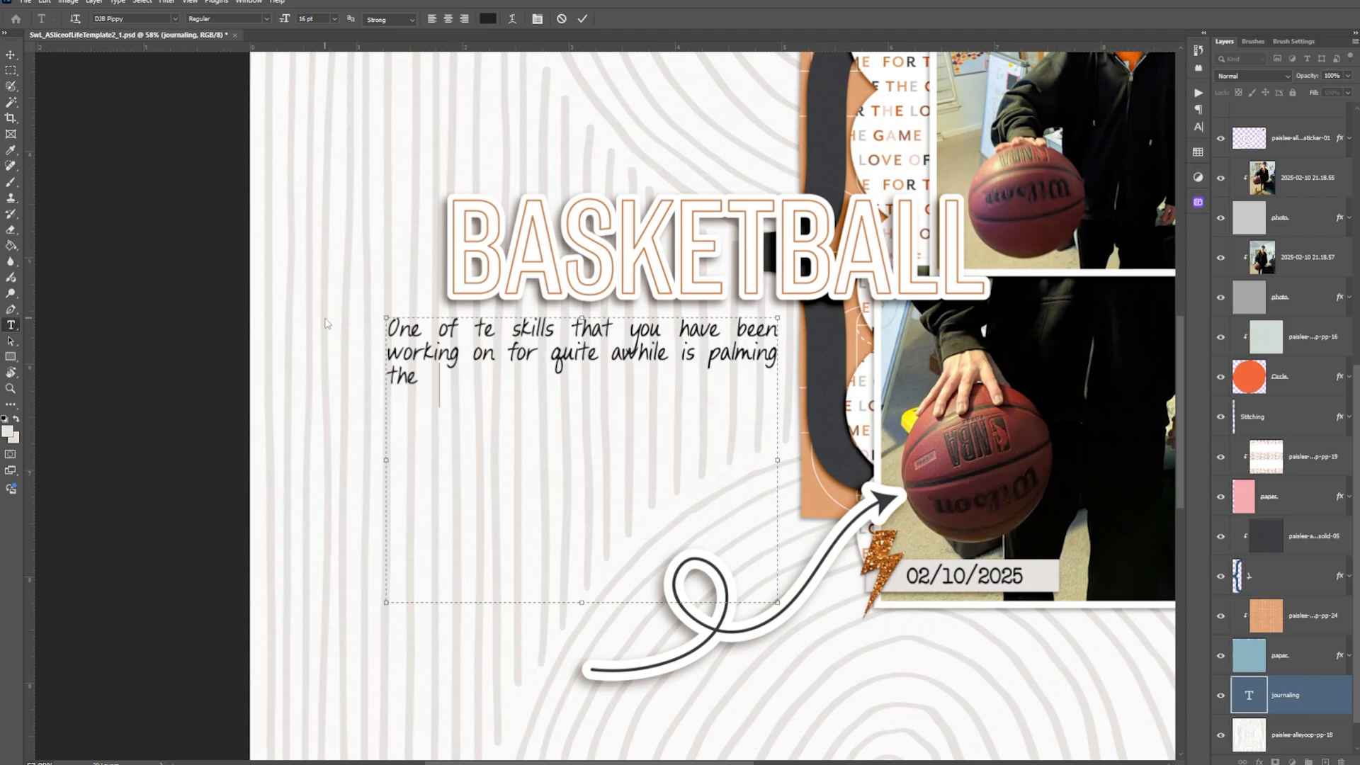
Step: Continue the journaling with "basketball. Playing Piano helped grow your hand muscles. And"
text(basketball Piano helped)
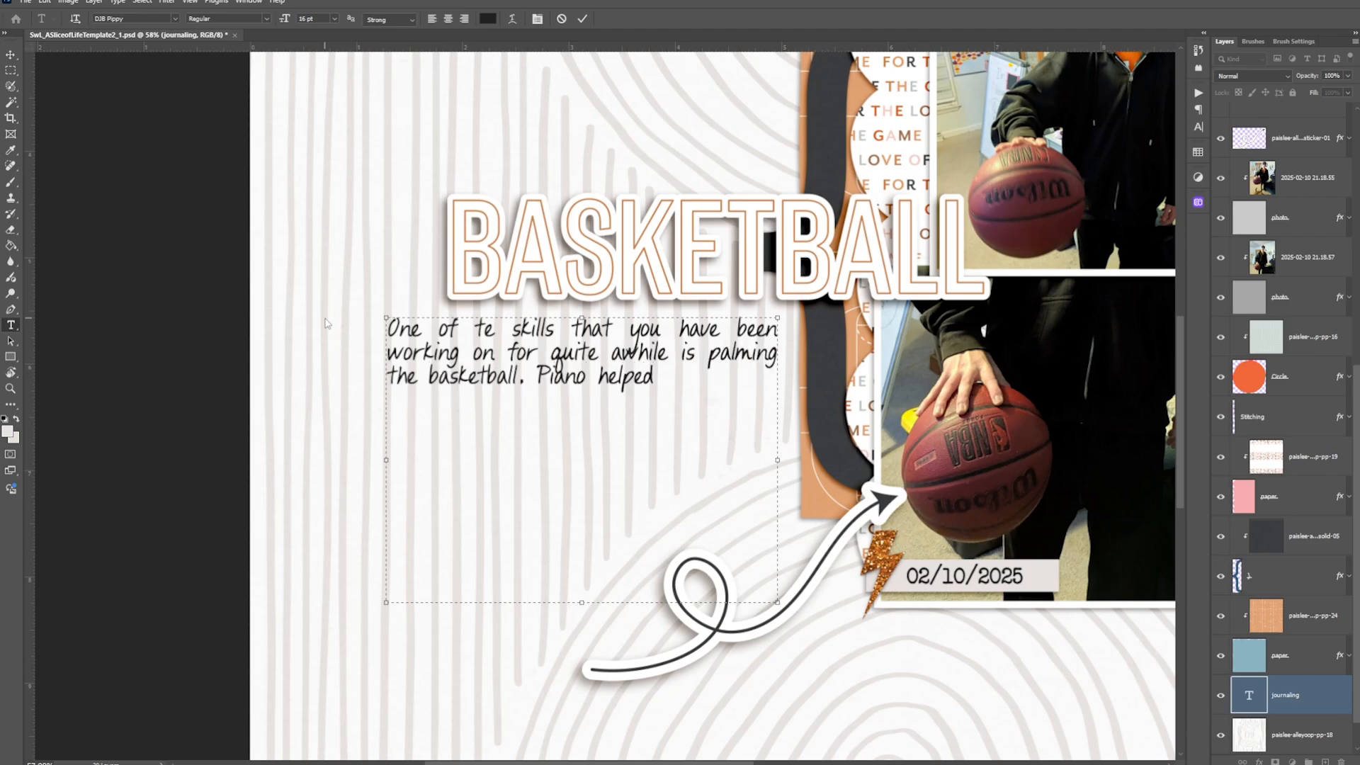
text( grow your hand muscles. And )
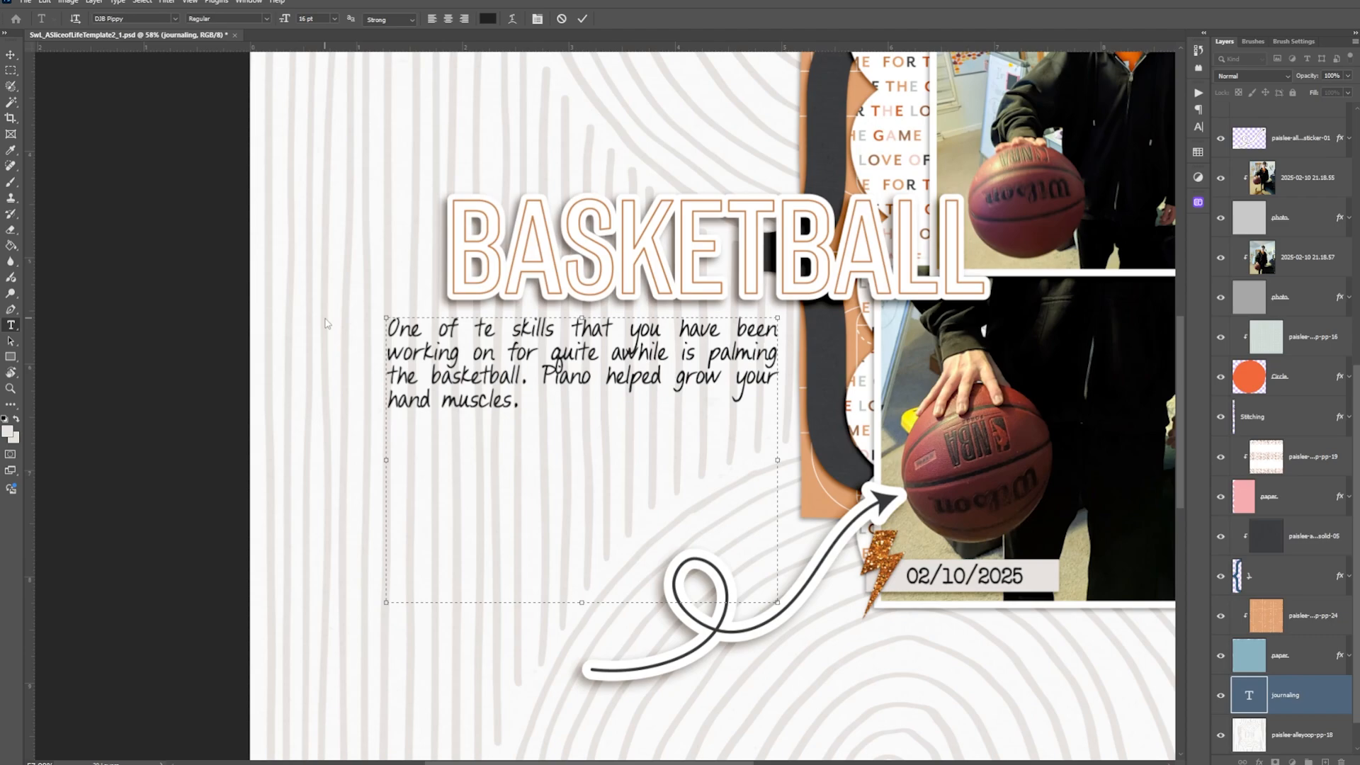
text(Playing)
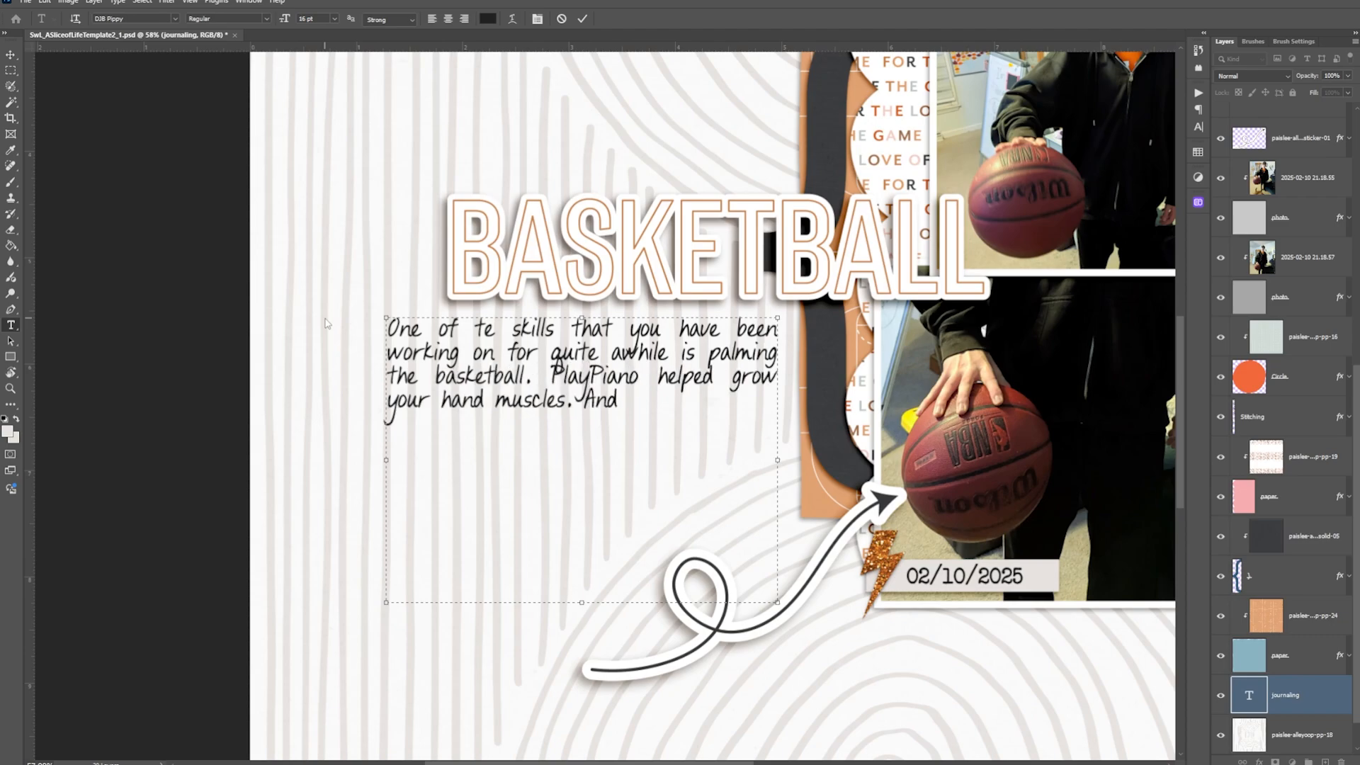
key(ctrl+End)
Step: Finish the journaling with "basketball has grown them more", the pride in palming the ball right-handed, the left-hand challenge and working toward goals, and commit it
text(basketball has g)
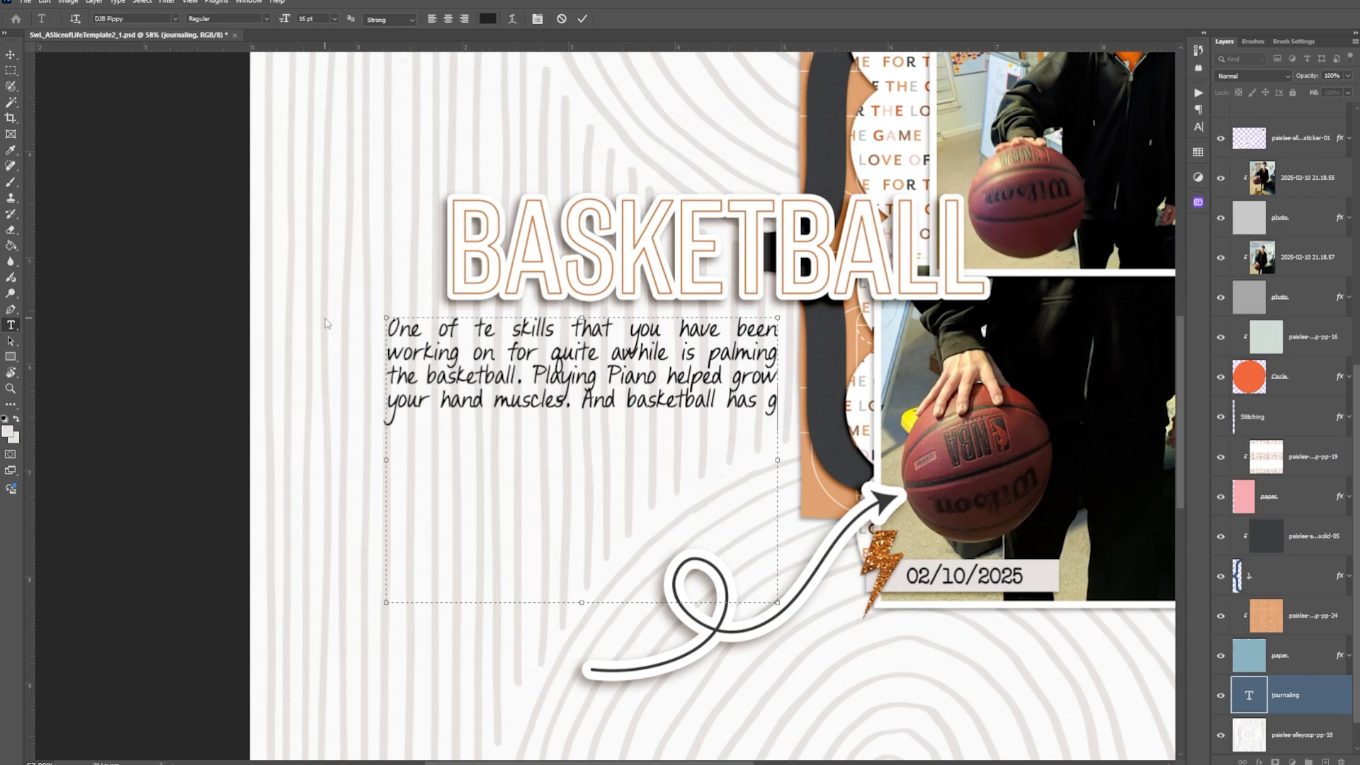
text(rown them more. You werer super pr)
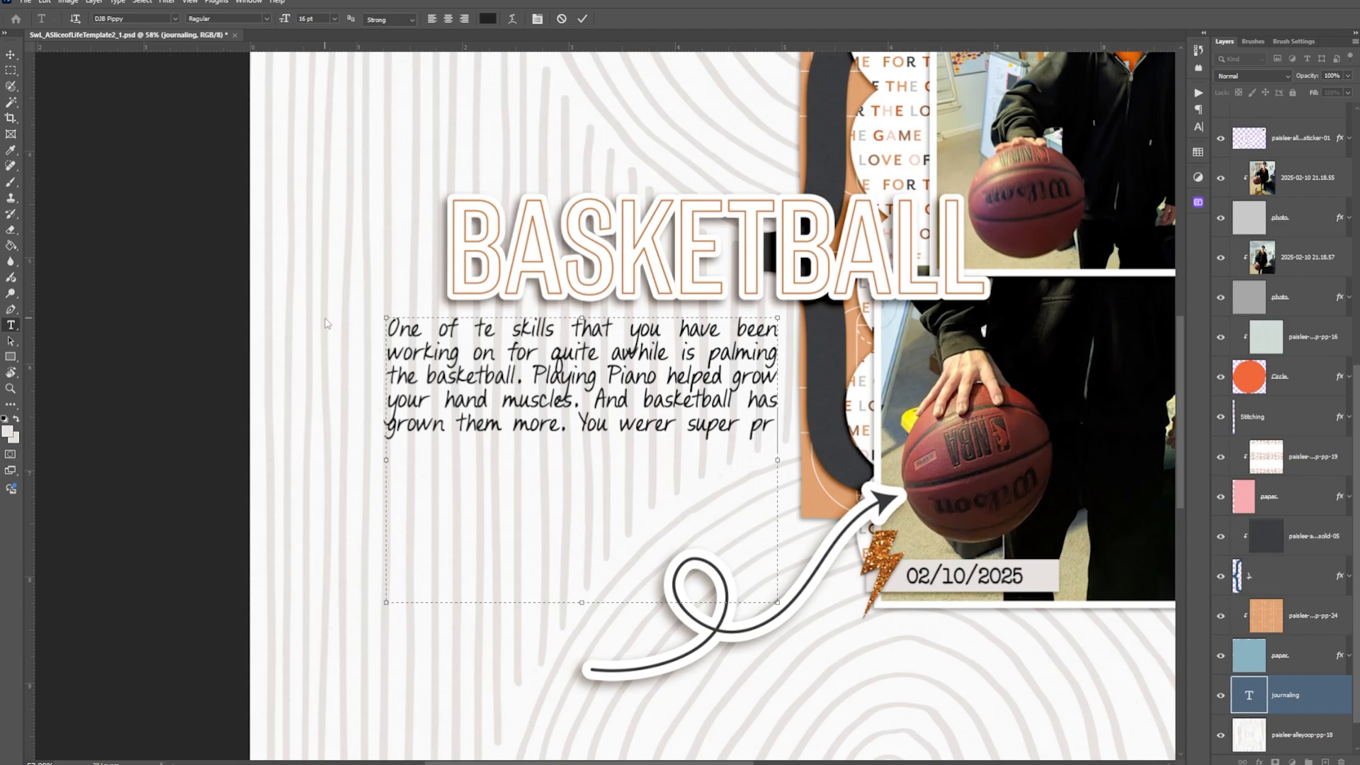
text(oud to tell us and then show us that)
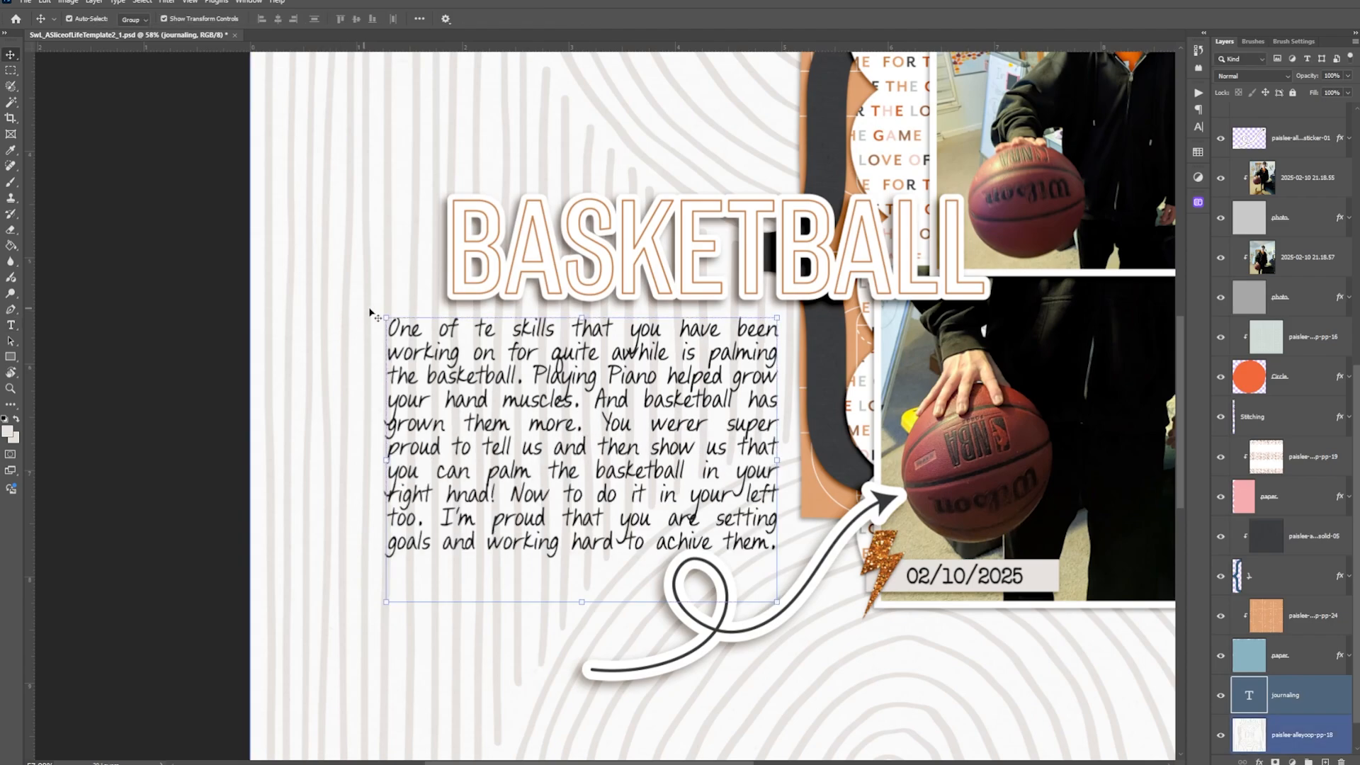
key(ctrl+Return)
key(v)
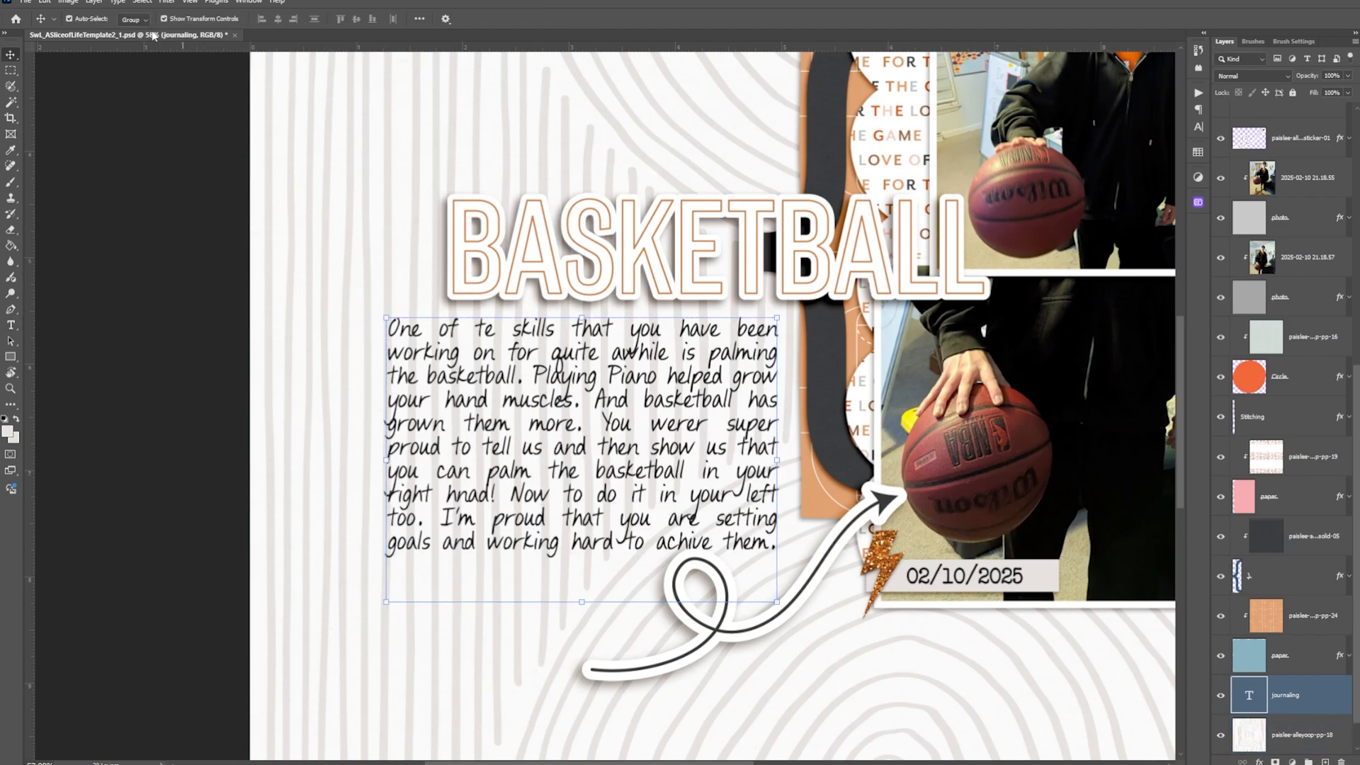
Step: Spell-check the journaling, changing "te" to "the", "werer" to "were", "hnad!" to "hand" and "achive" to "achieve", and skip hidden text layers
click(68, 2)
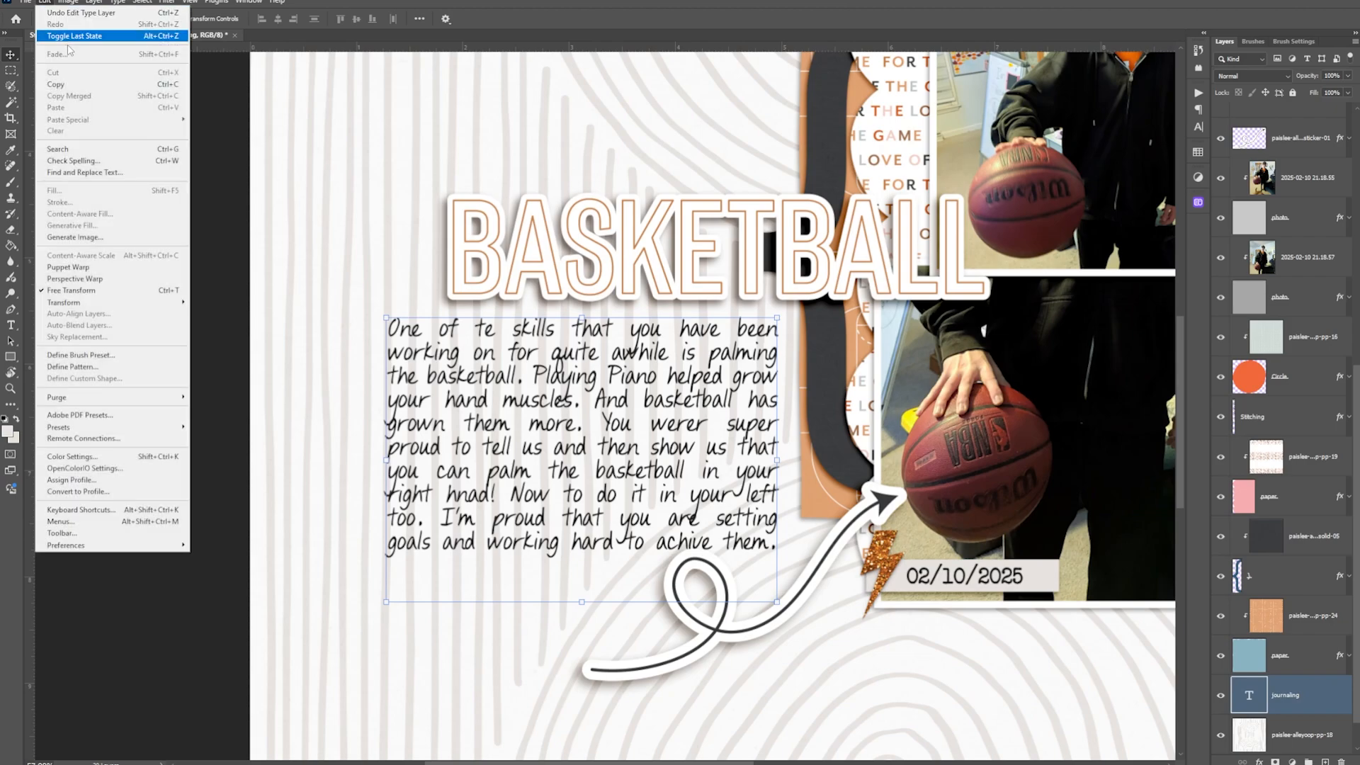
click(73, 161)
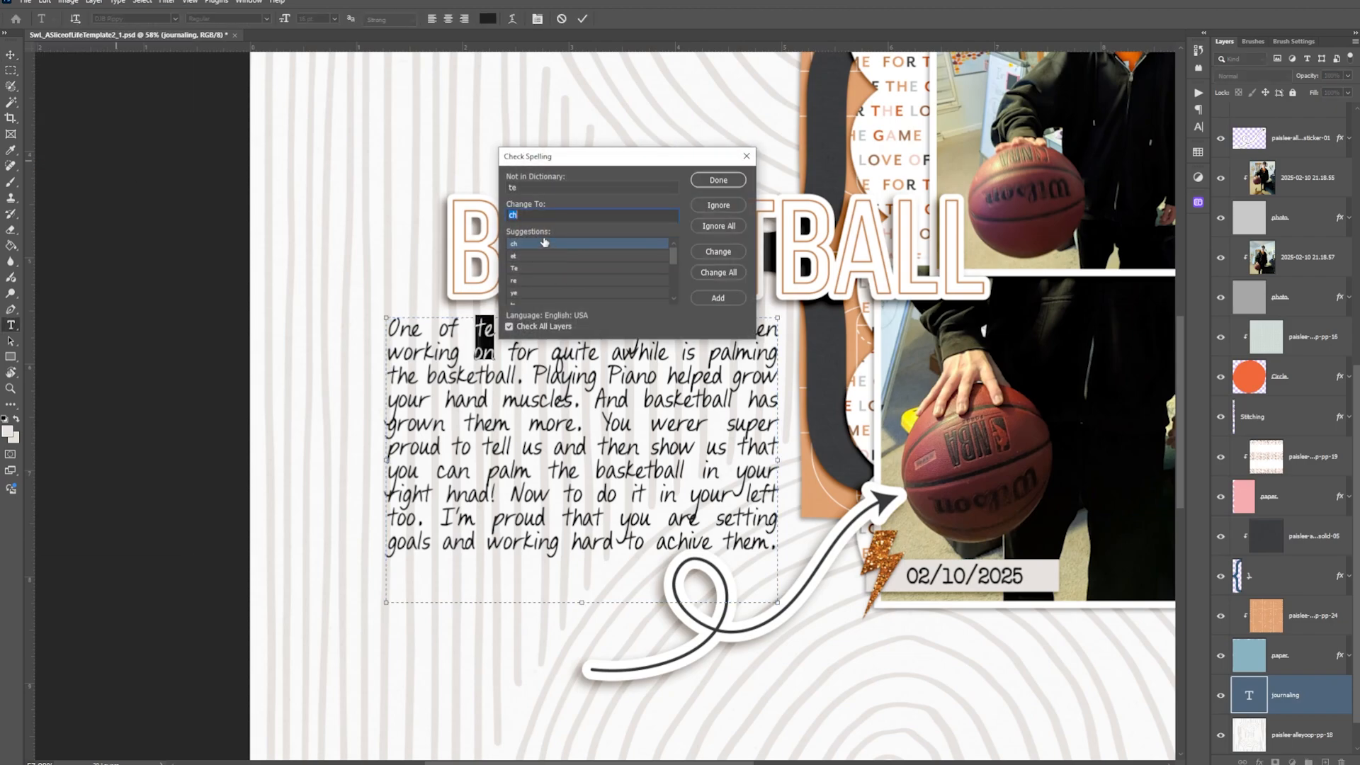
drag(568, 157, 526, 108)
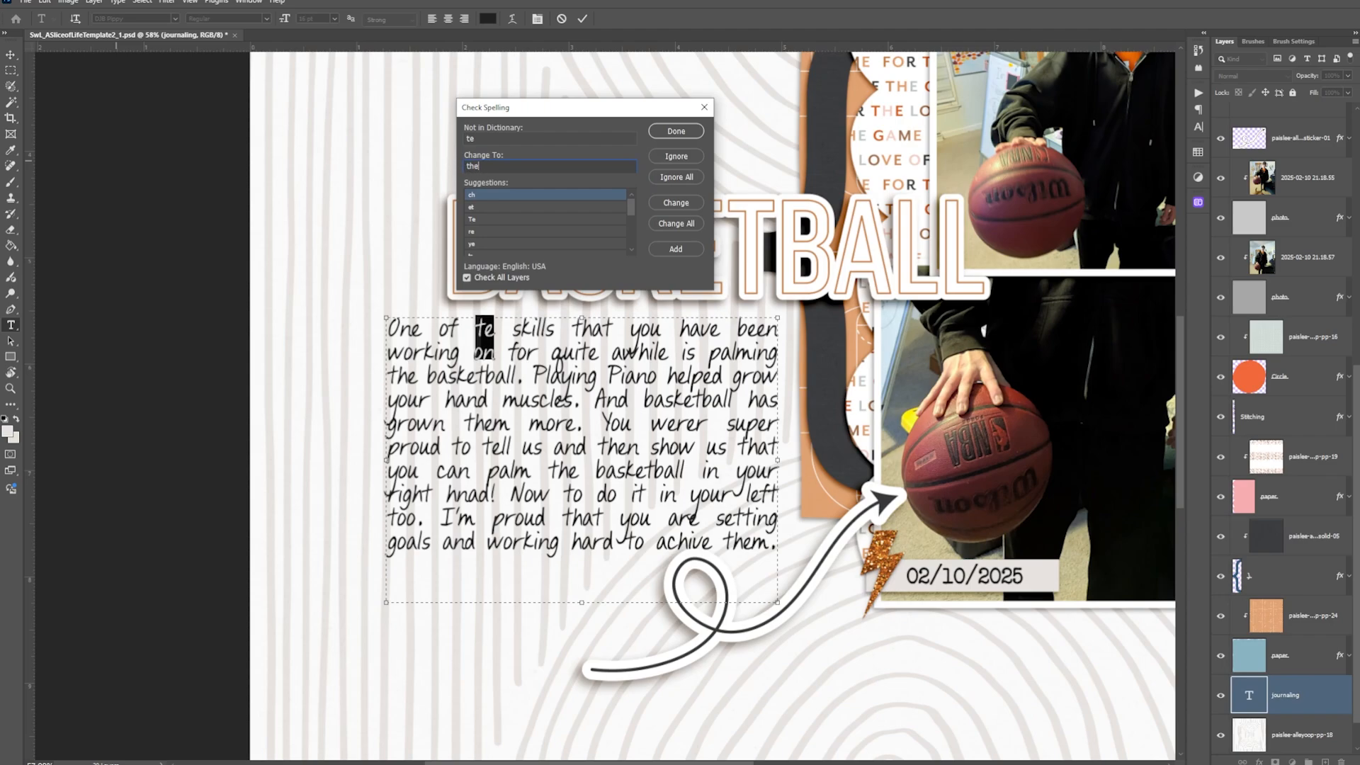
click(682, 202)
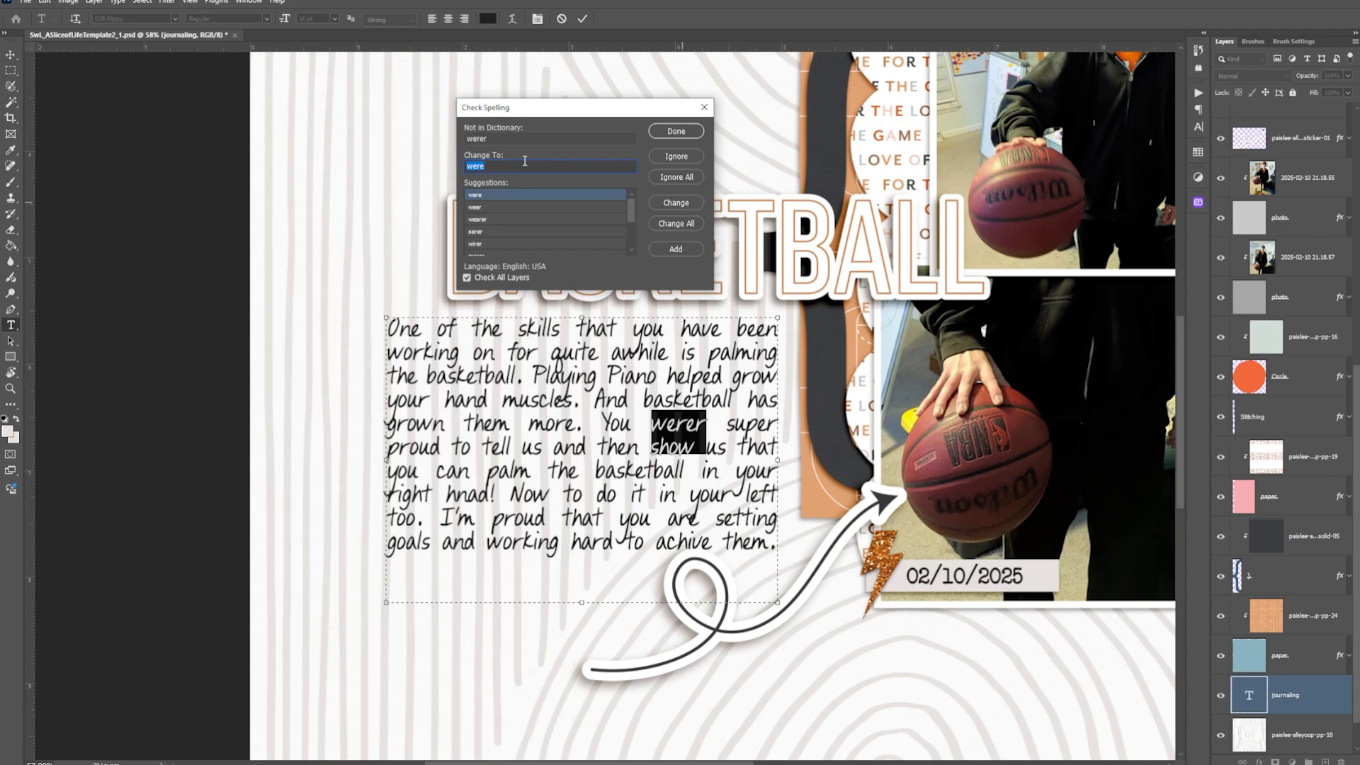
click(674, 201)
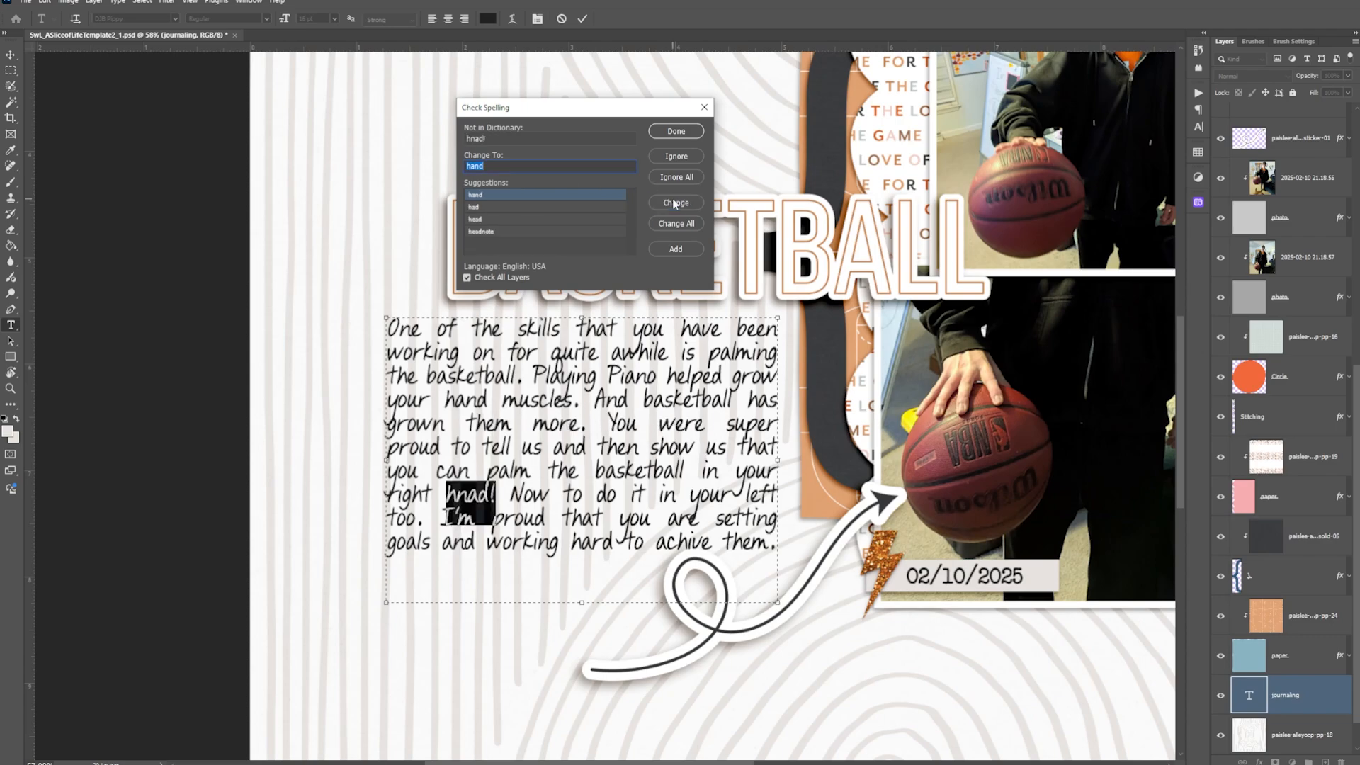
click(674, 201)
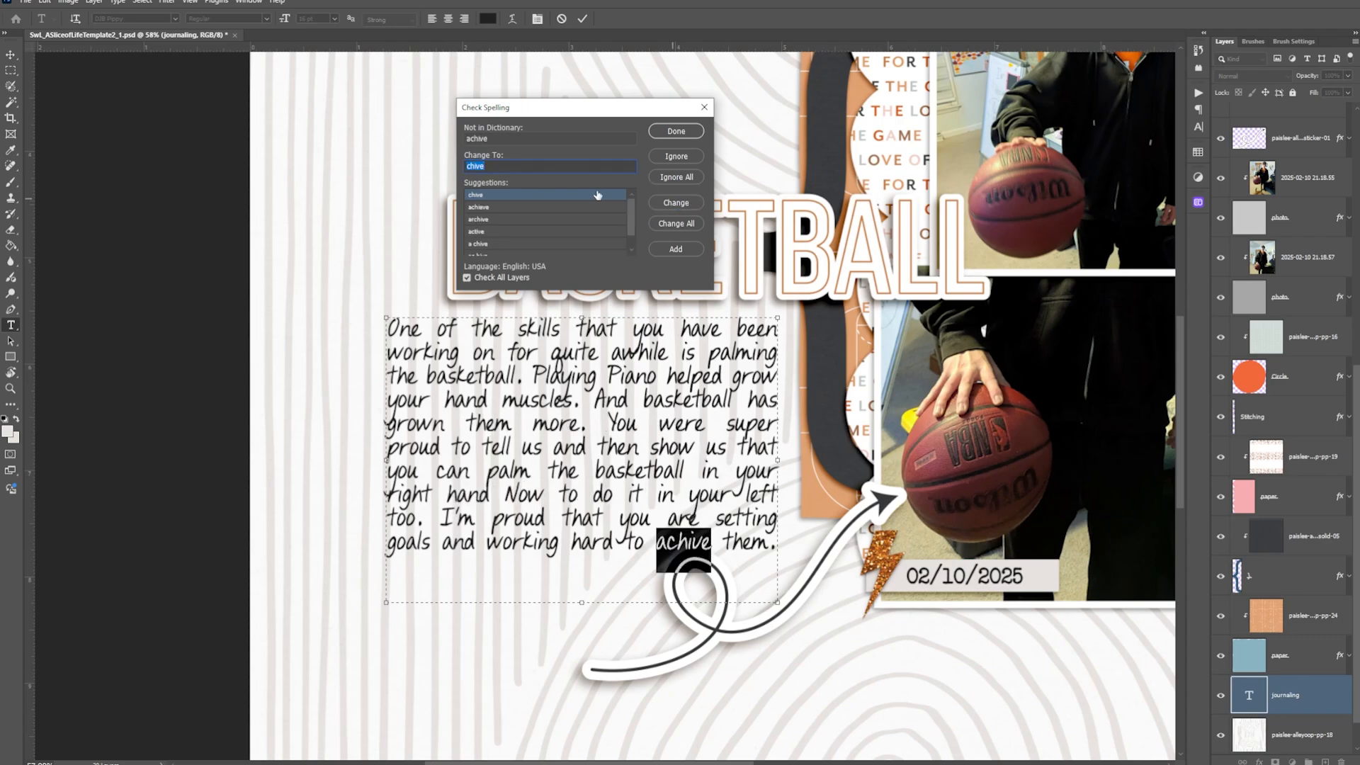
click(524, 207)
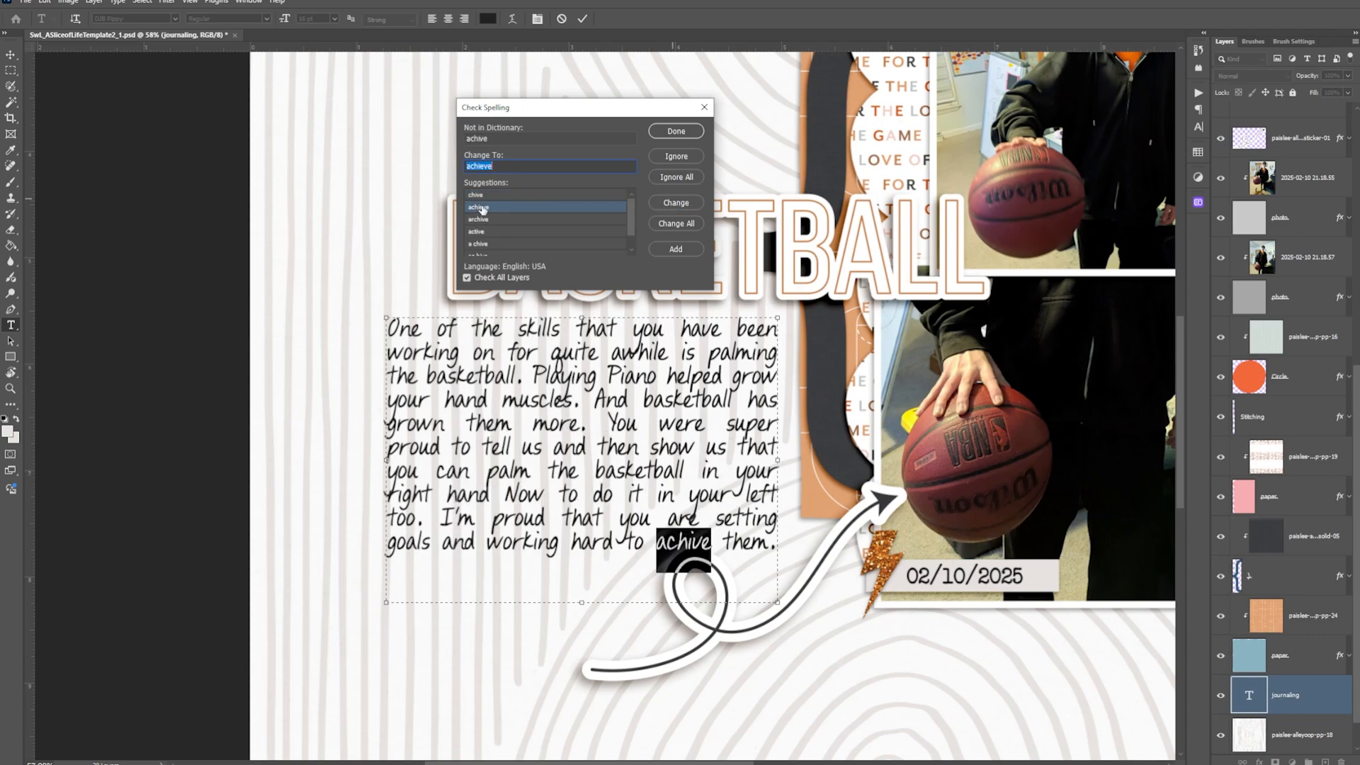
click(676, 204)
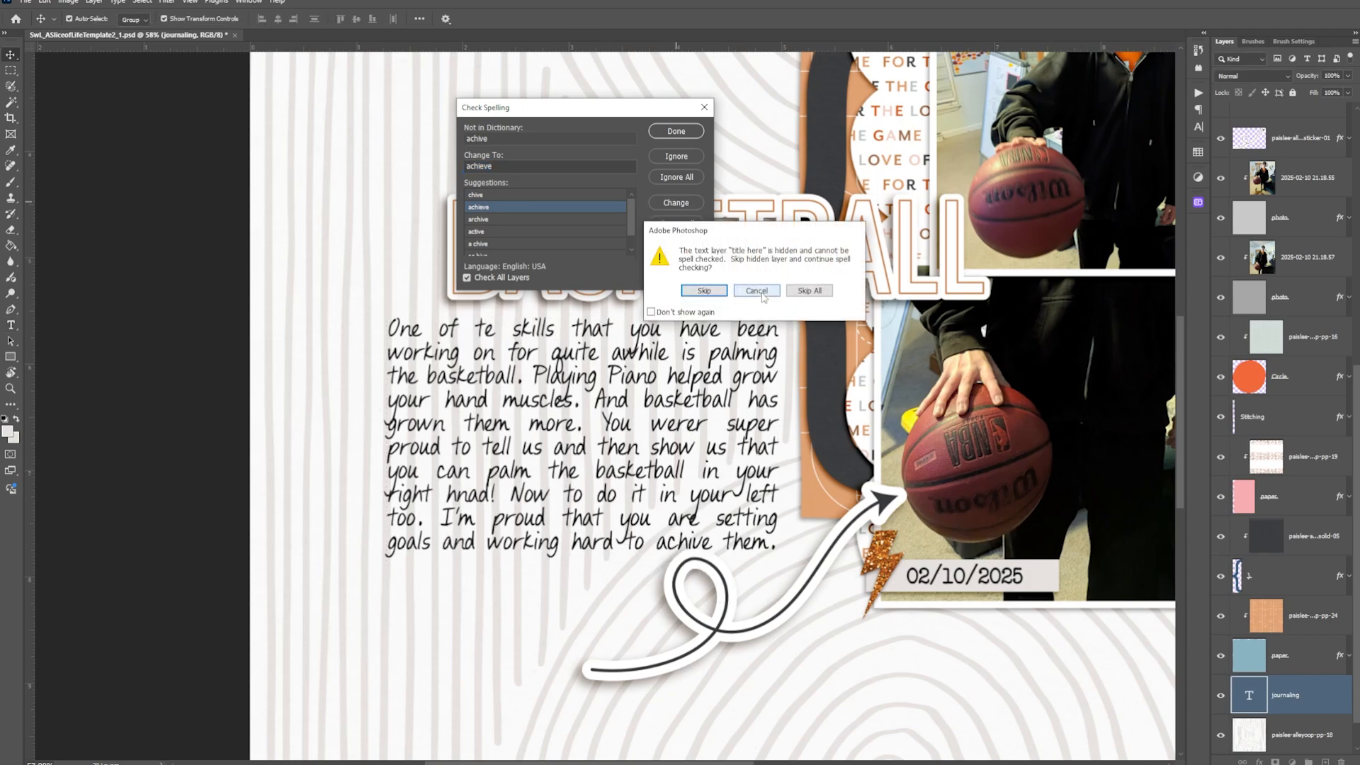
click(705, 291)
click(727, 289)
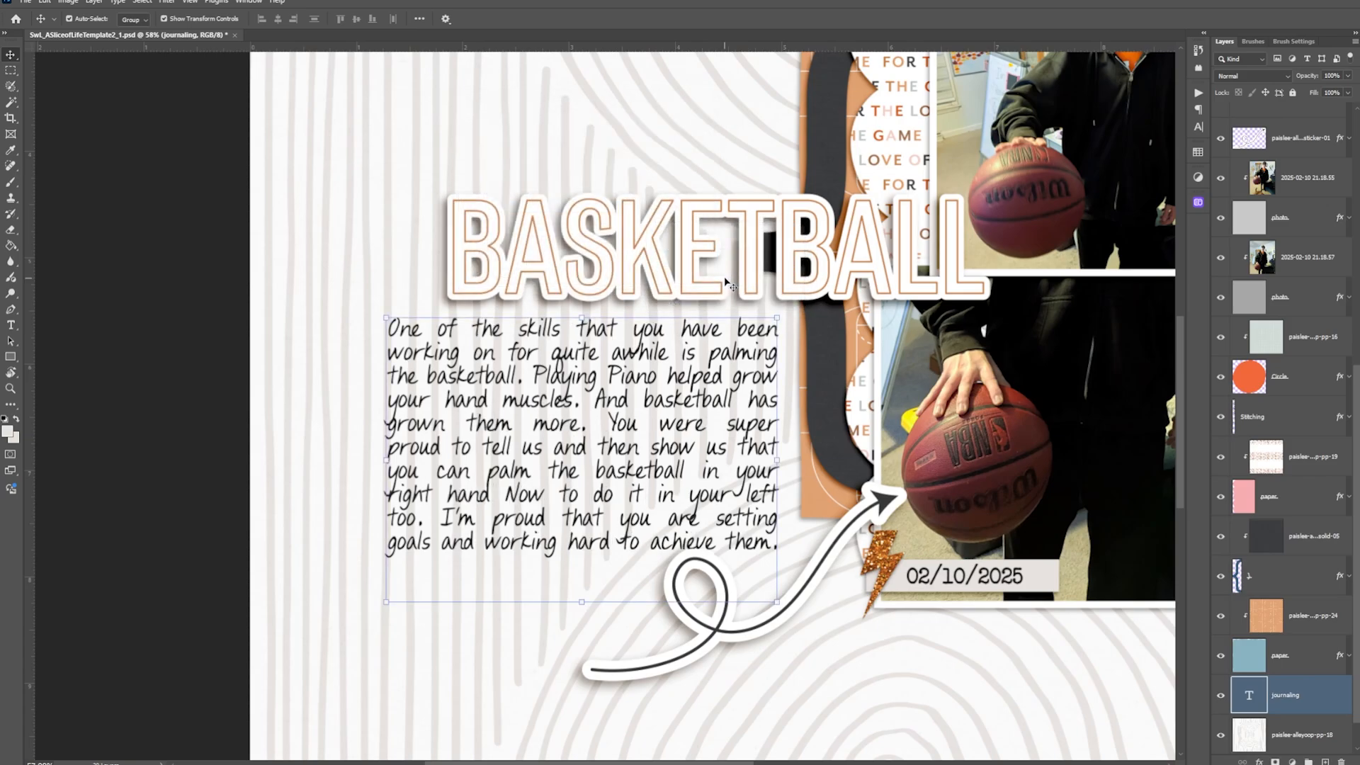
Step: Add the dark LOVE THE GAME label just below the date strip at the lower photo's edge and paste the drop-shadow layer style onto it
key(ctrl+0)
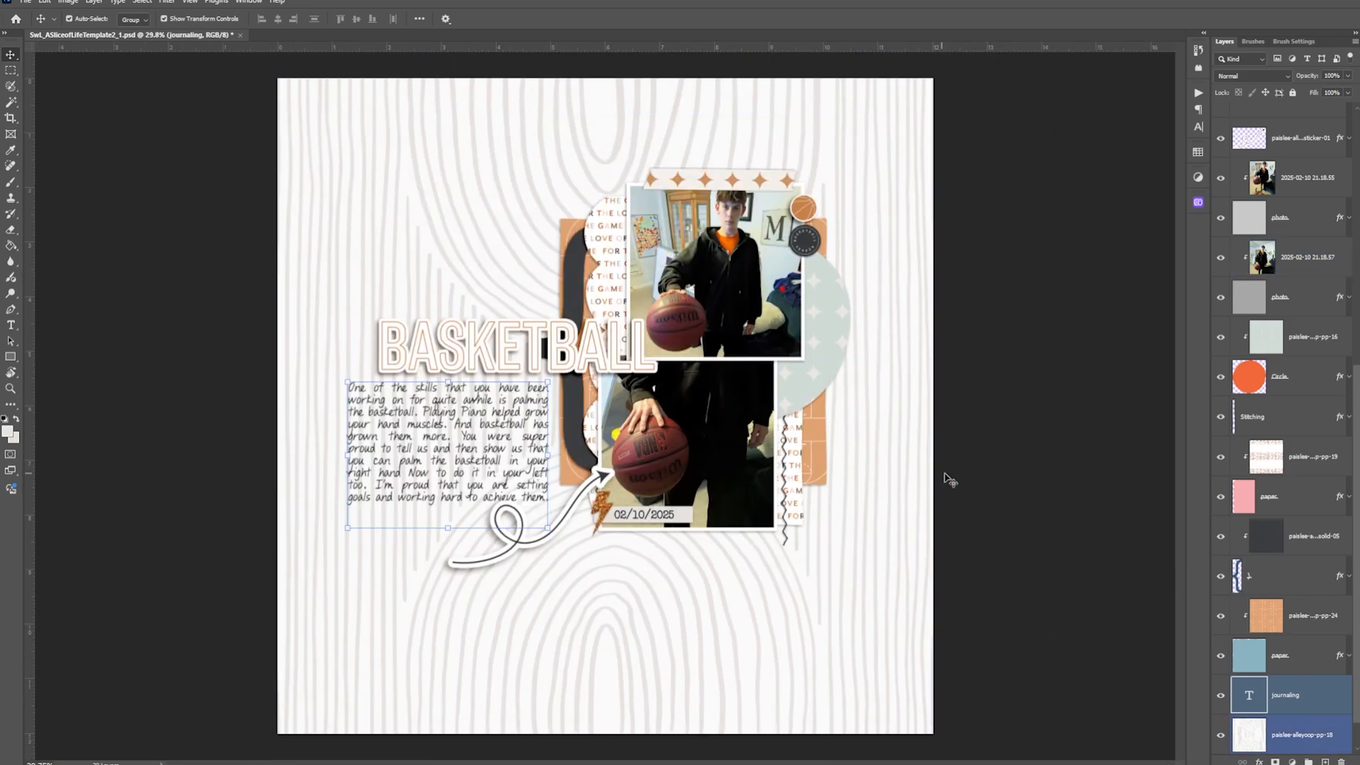
click(923, 477)
click(1024, 425)
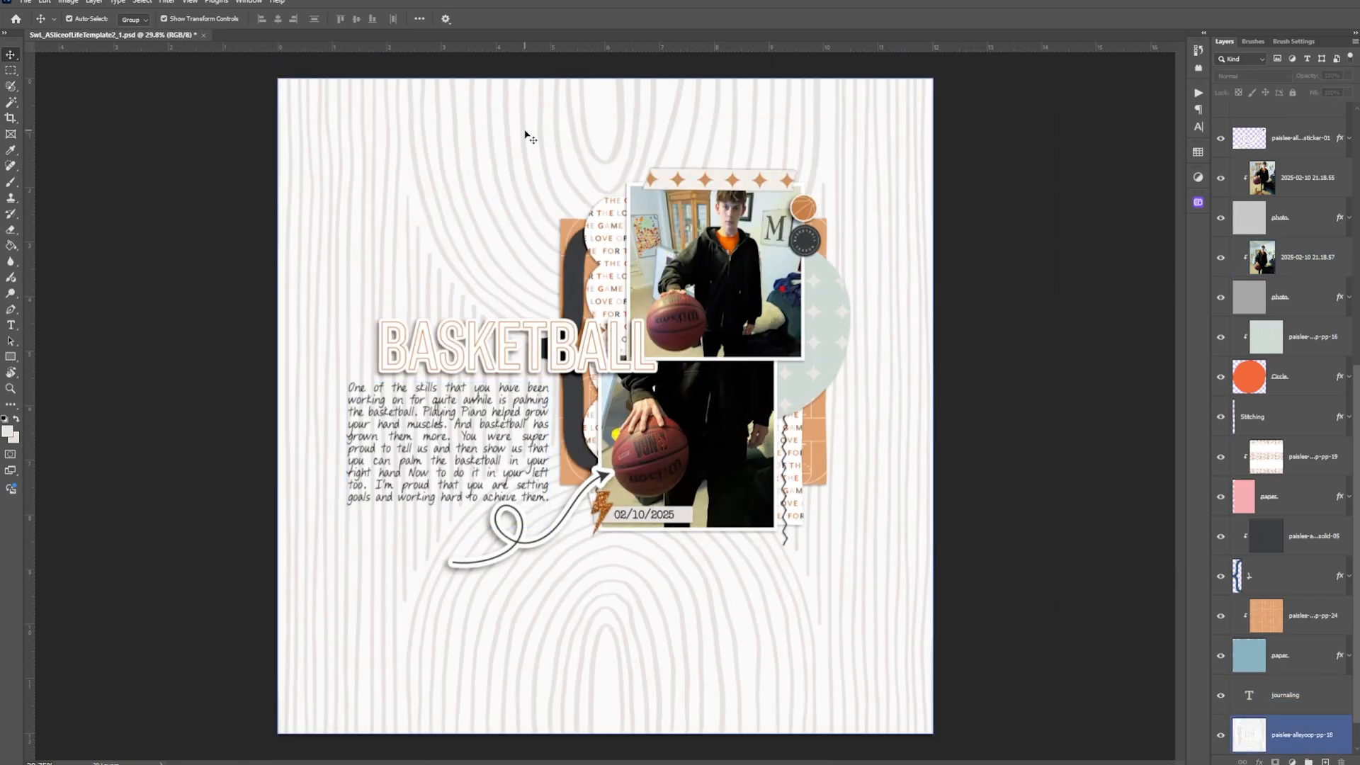
click(273, 237)
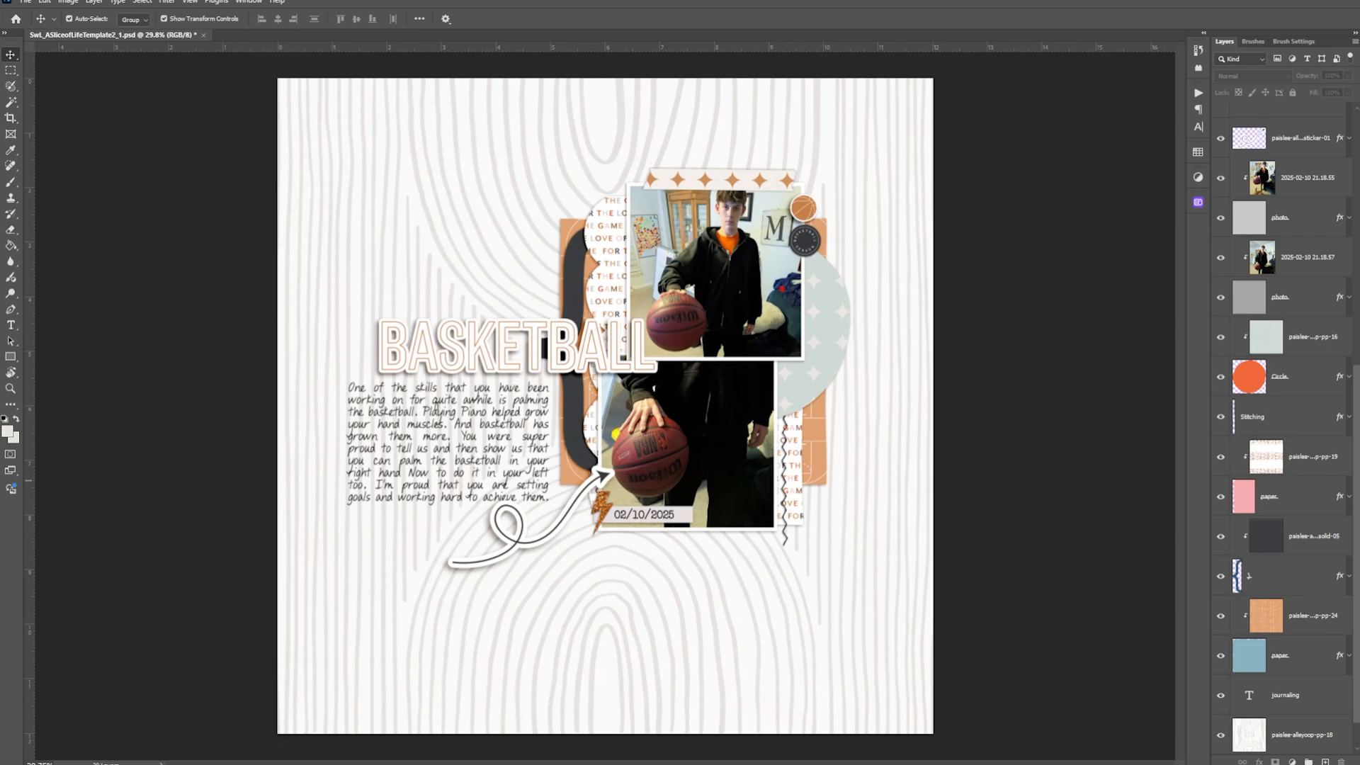
key(ctrl+v)
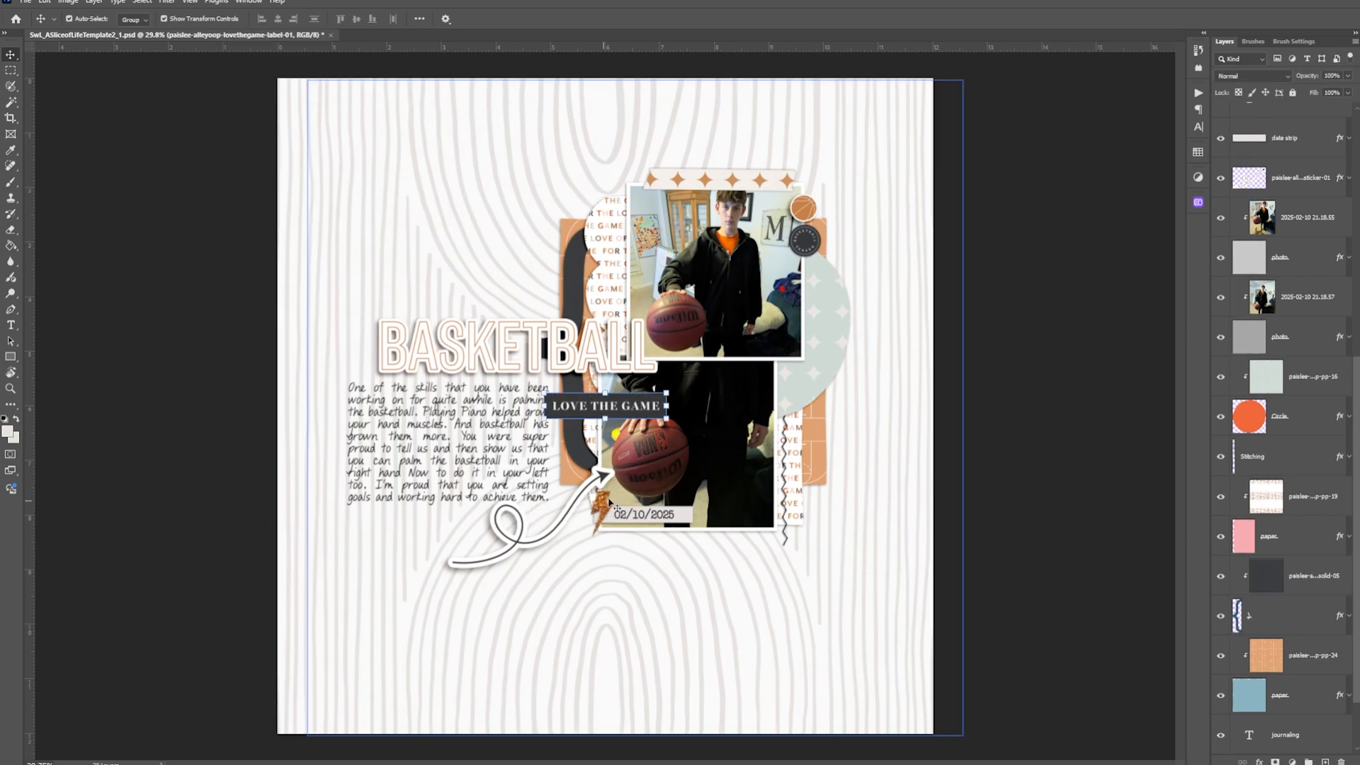
drag(628, 411, 697, 545)
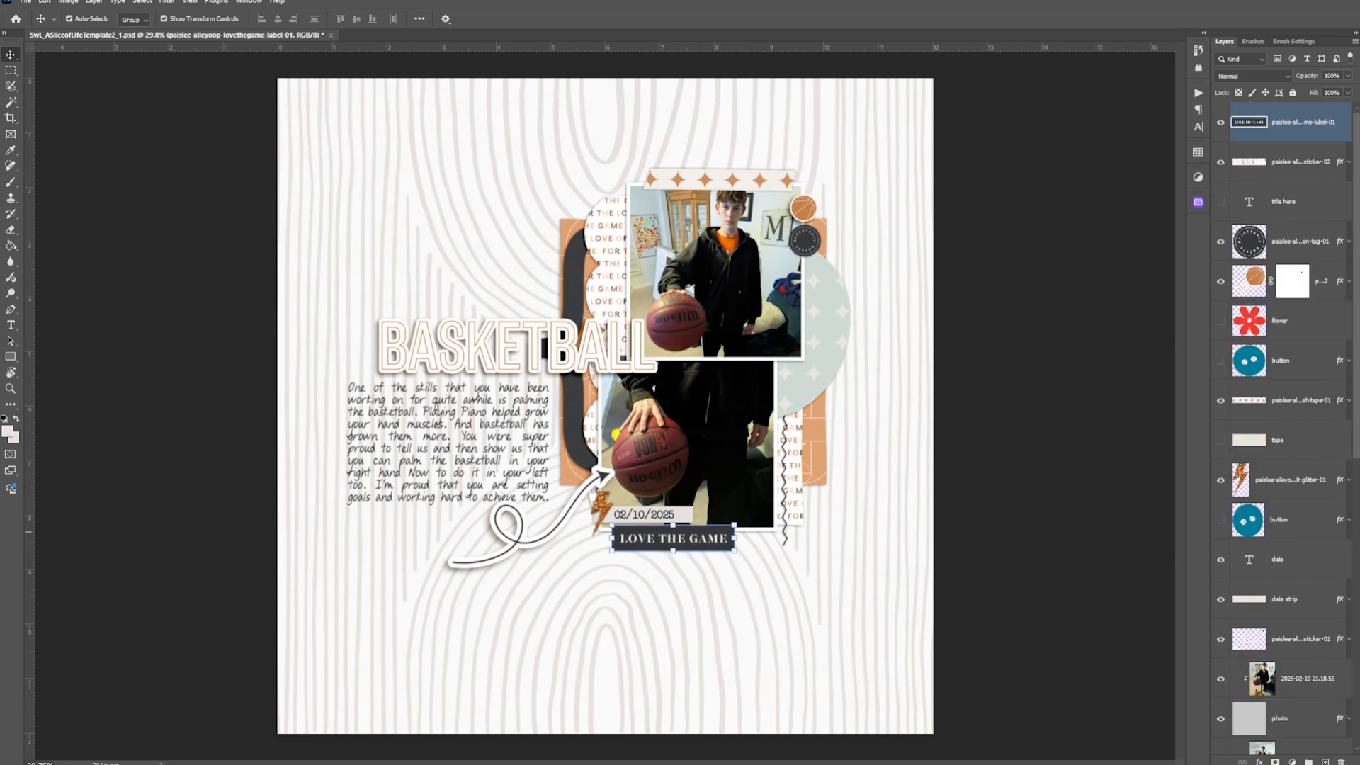
key(ctrl+shift+v)
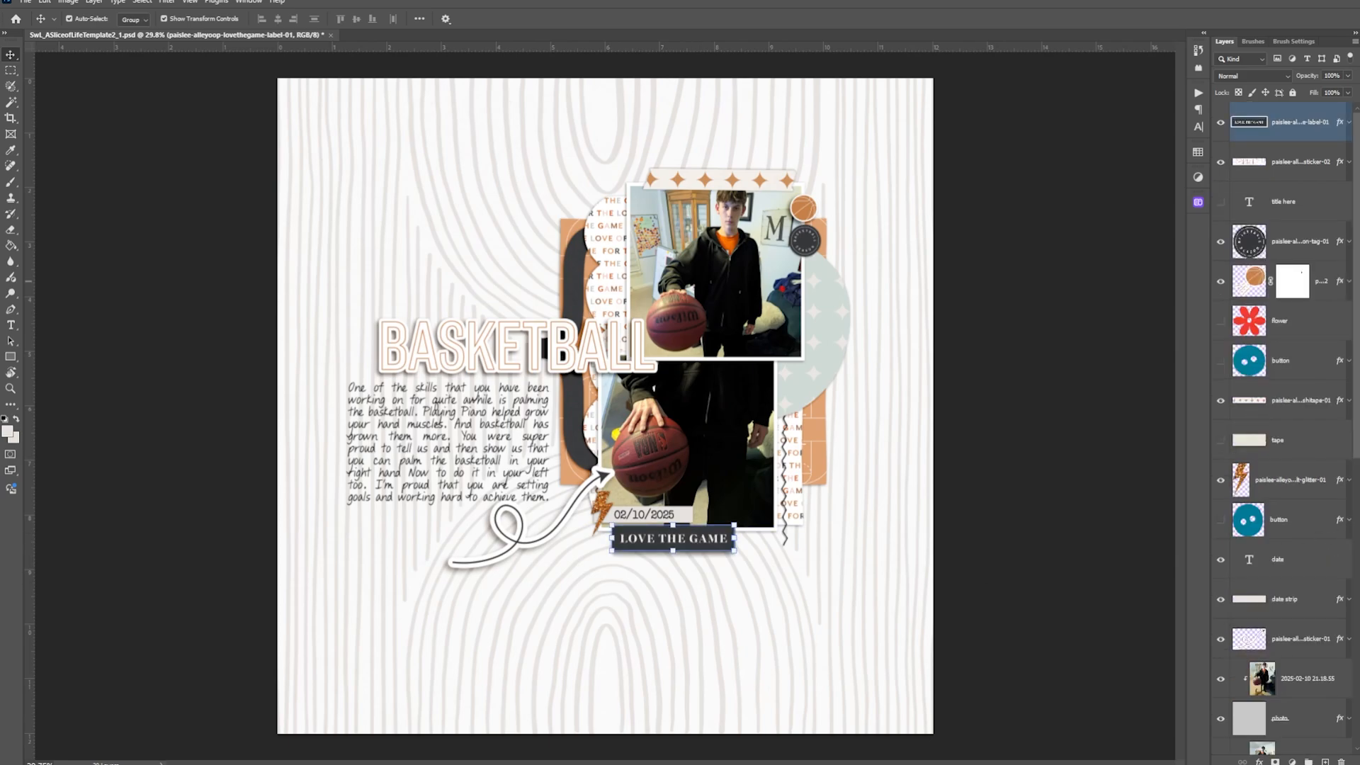
click(1000, 589)
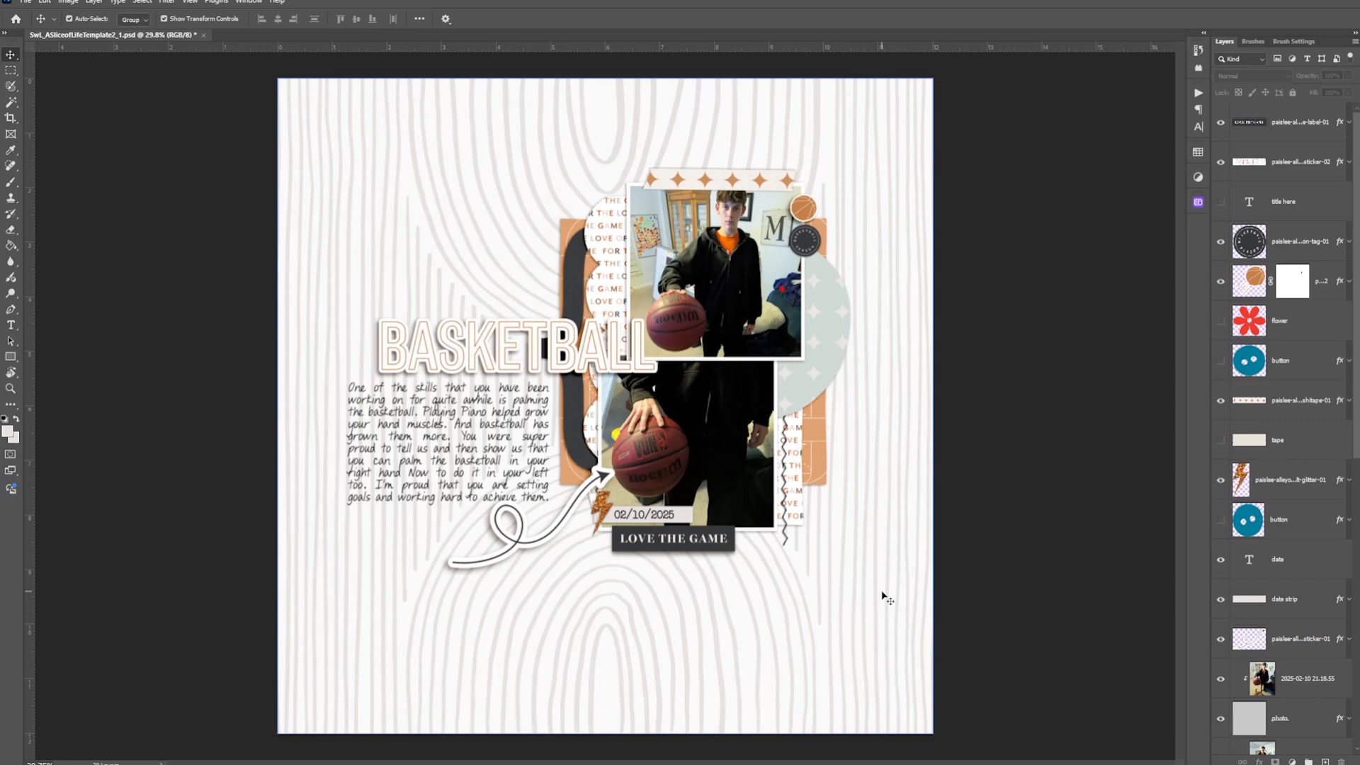
click(791, 540)
scroll(850, 489, up, 5)
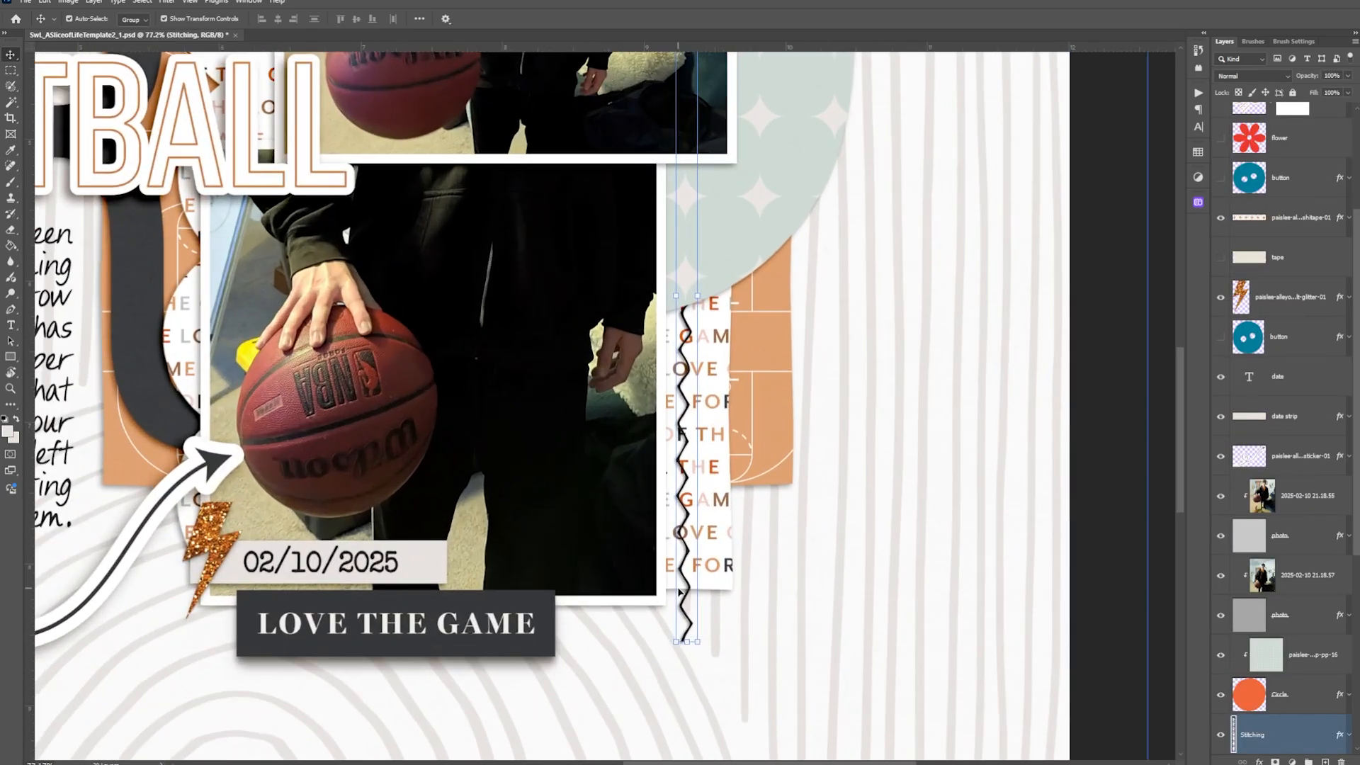
scroll(679, 591, up, 2)
scroll(692, 597, down, 4)
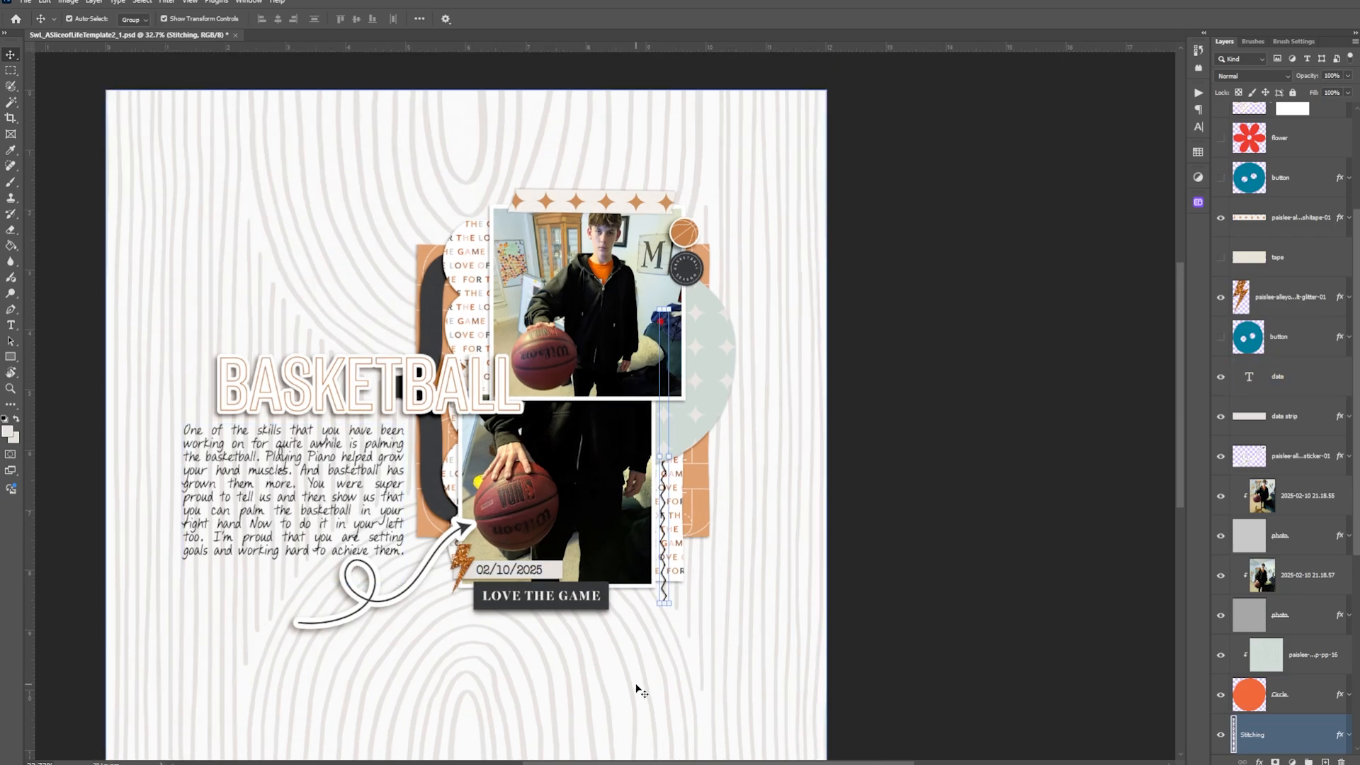
Step: Try the plain dark grey paper and the dark basketball-court paper as the page background, undoing each placement
click(637, 692)
key(ctrl+0)
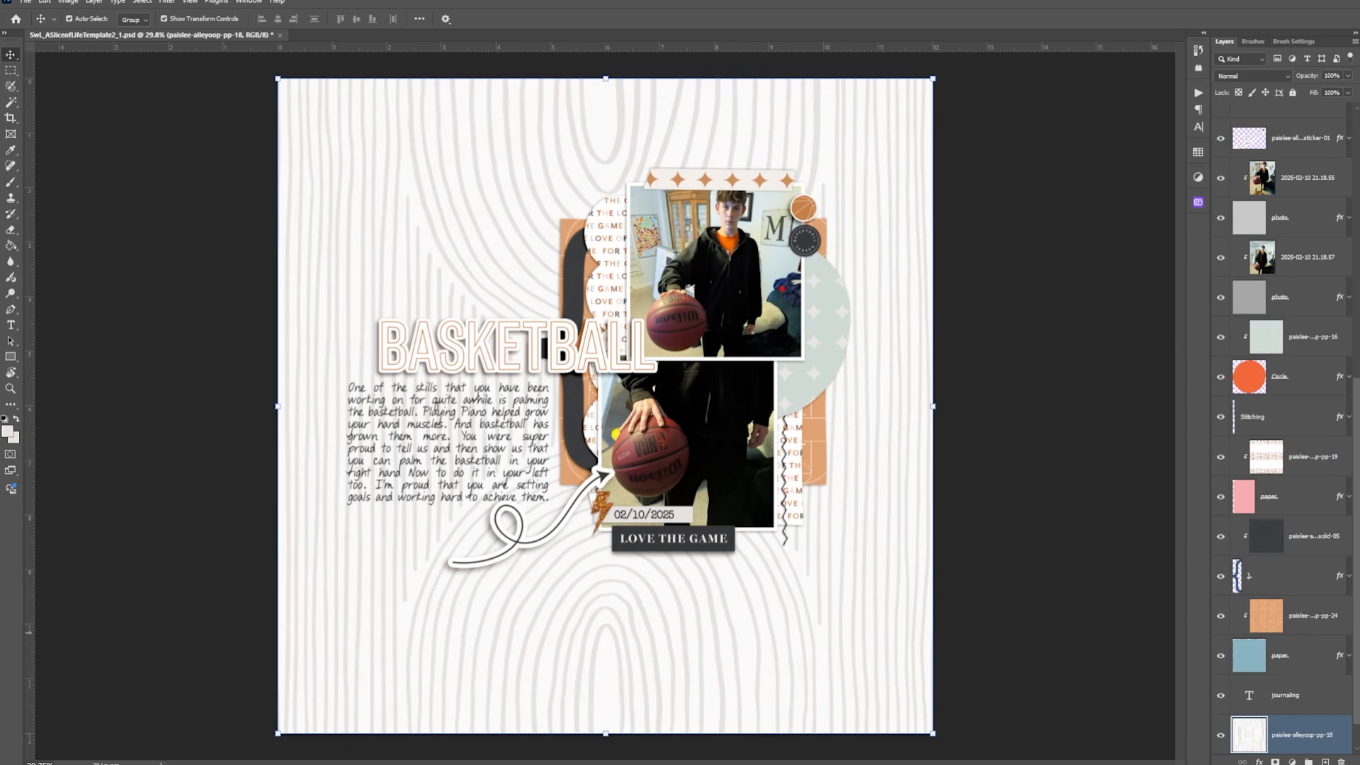
drag(0, 632, 533, 567)
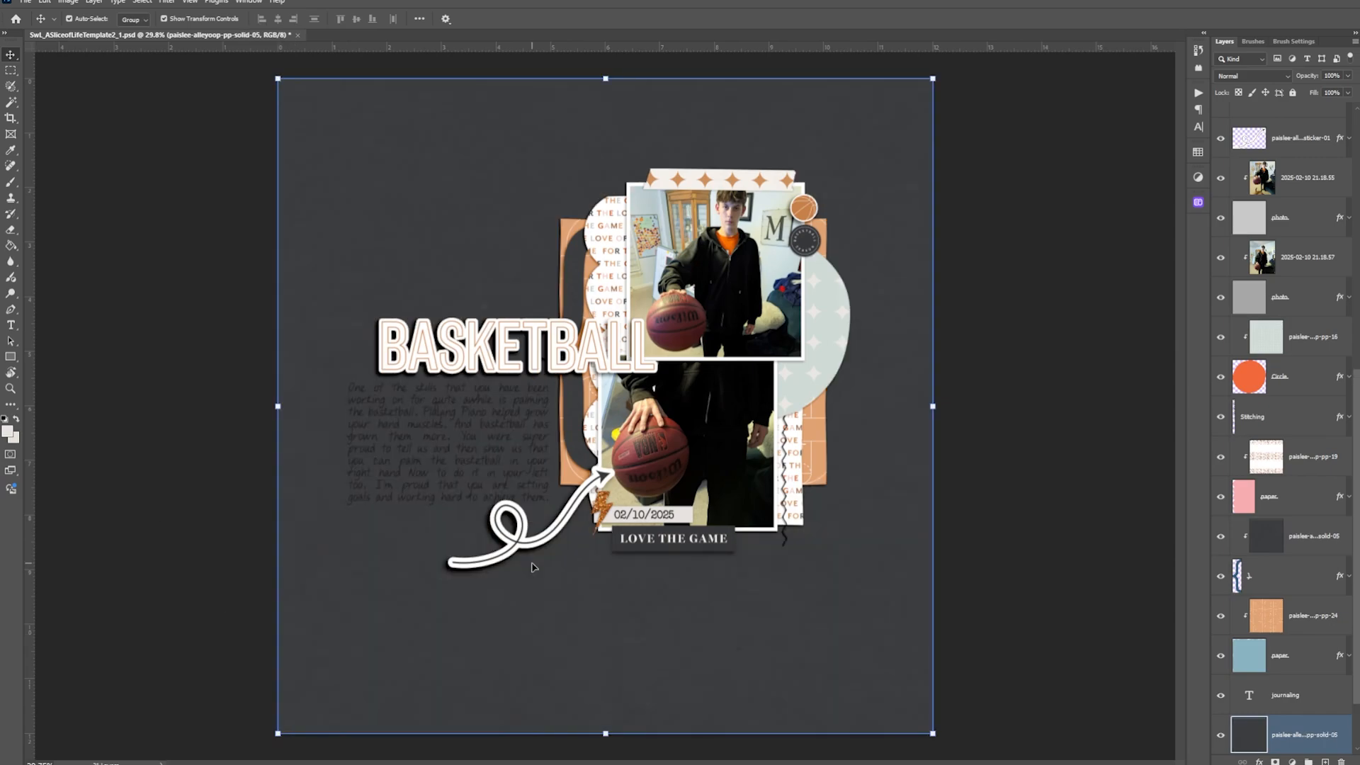
key(ctrl+z)
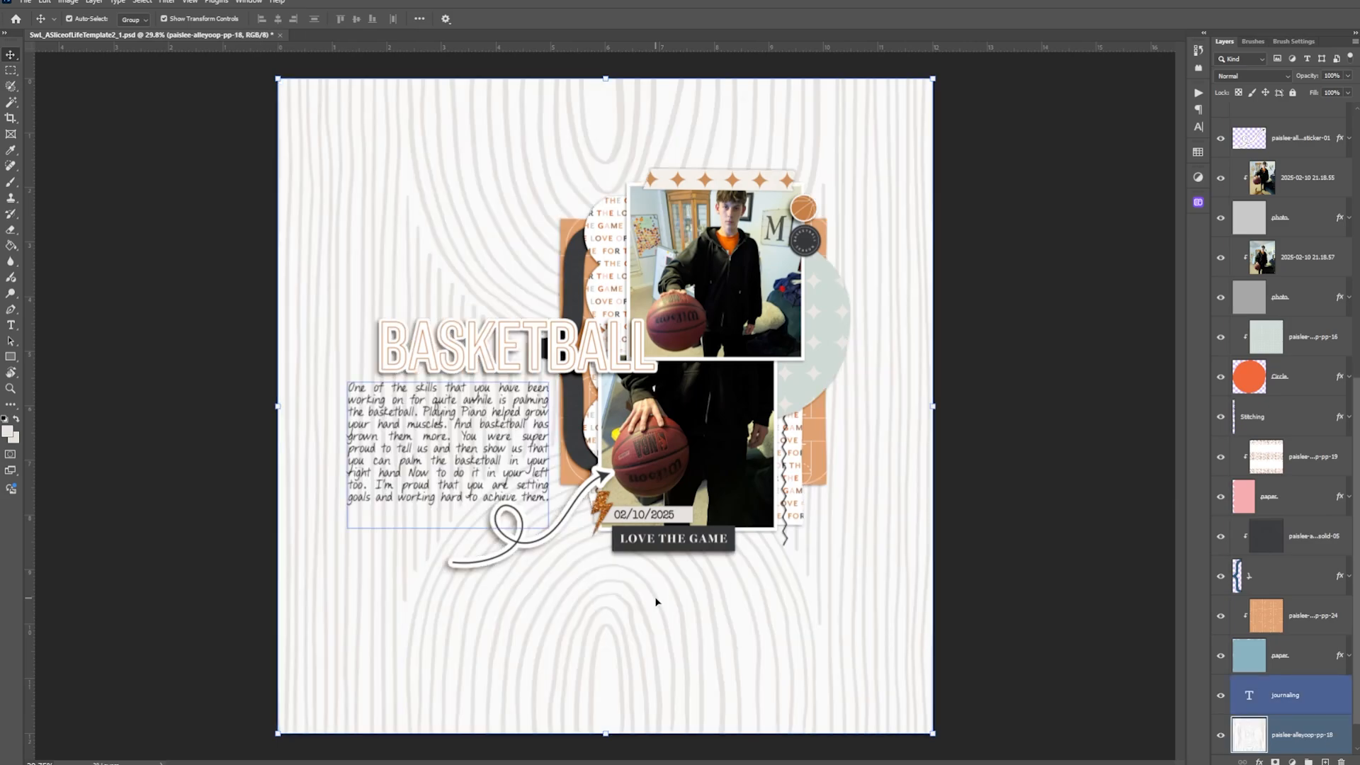
drag(0, 623, 470, 553)
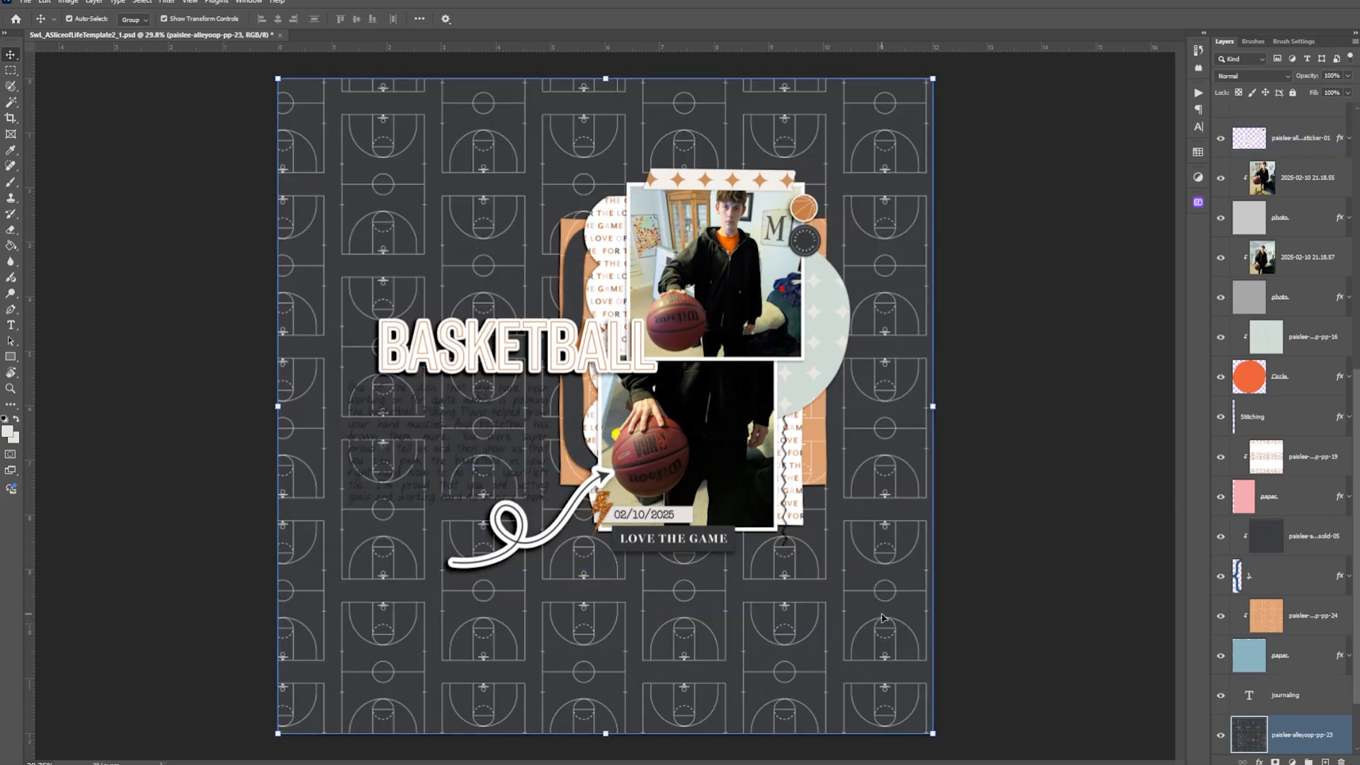
key(ctrl+z)
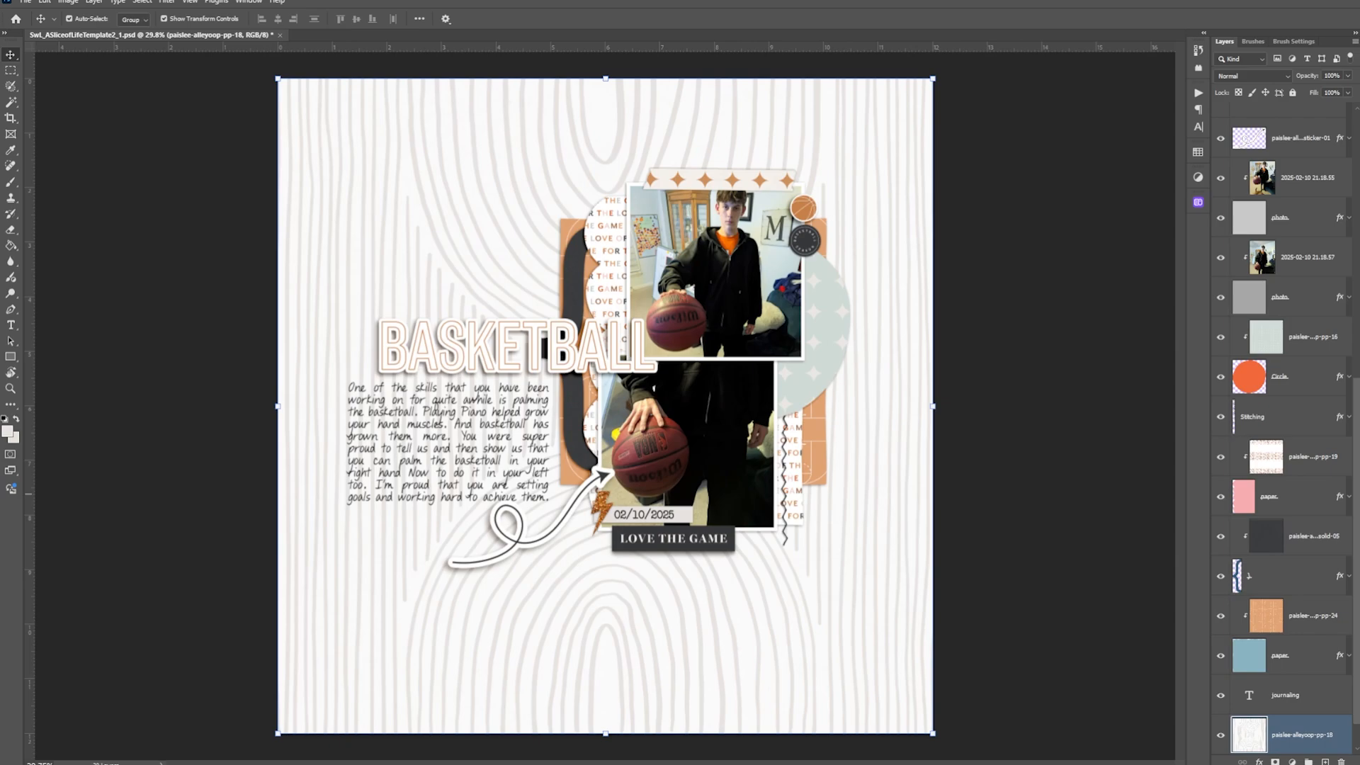
Step: Place the dark Hoops Season paper paislee-alleyoop-pp-01 as the page background and recolor all the journaling text to the off-white swatch
drag(499, 451, 500, 452)
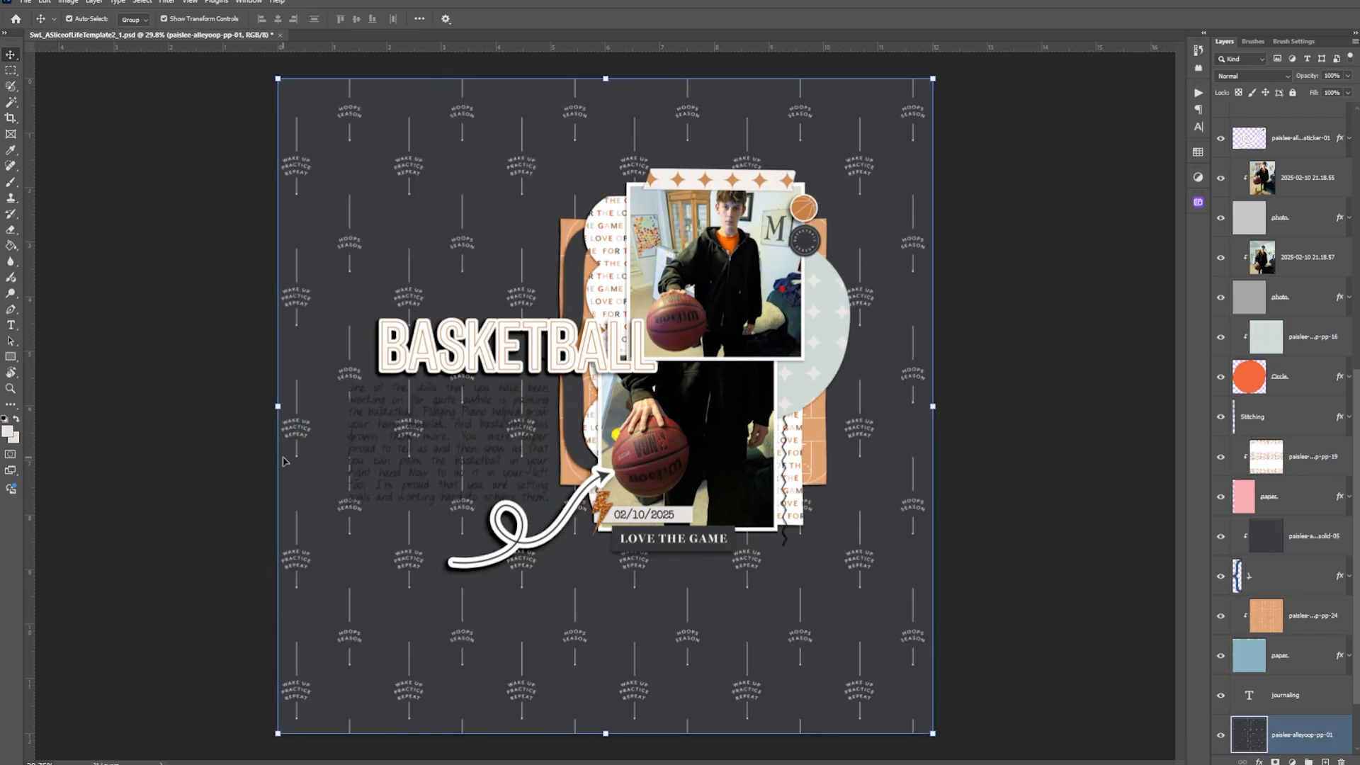
click(352, 429)
double_click(423, 441)
scroll(446, 430, up, 3)
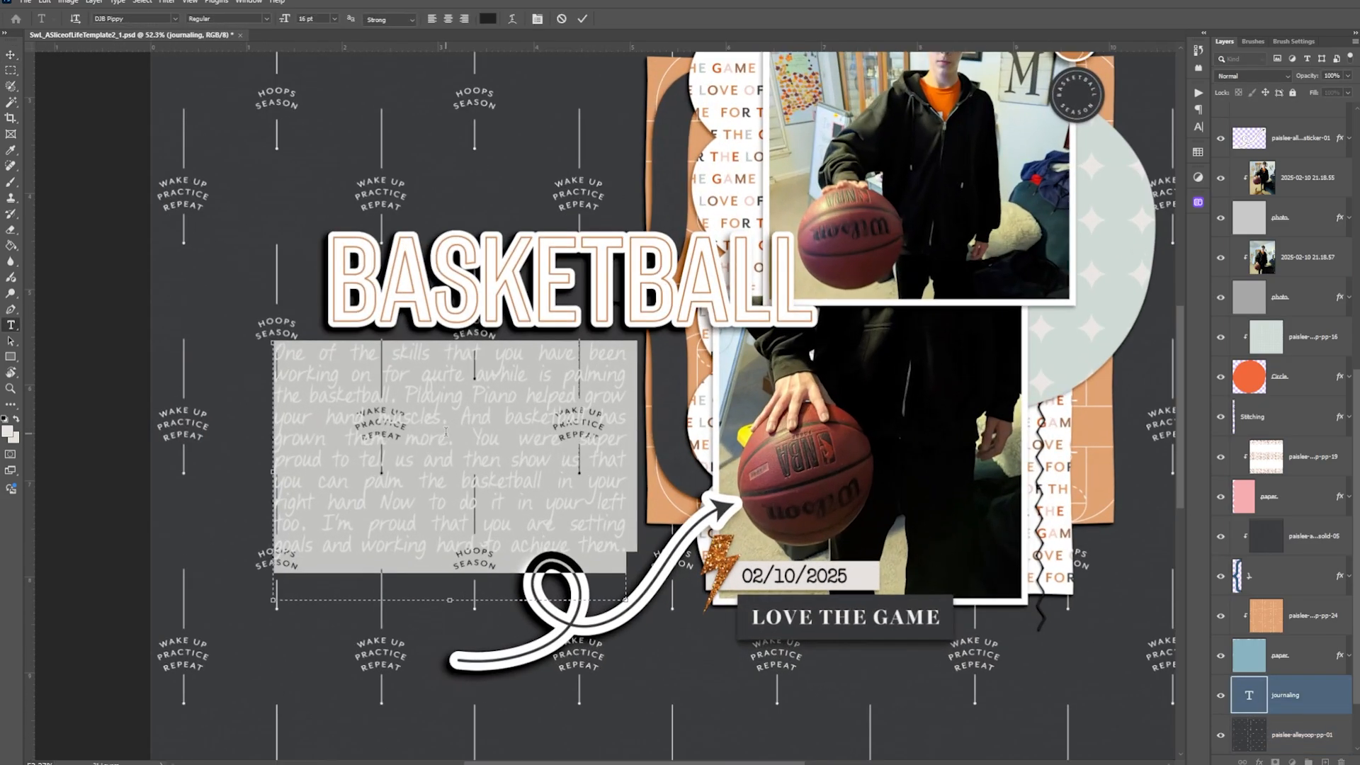
click(16, 418)
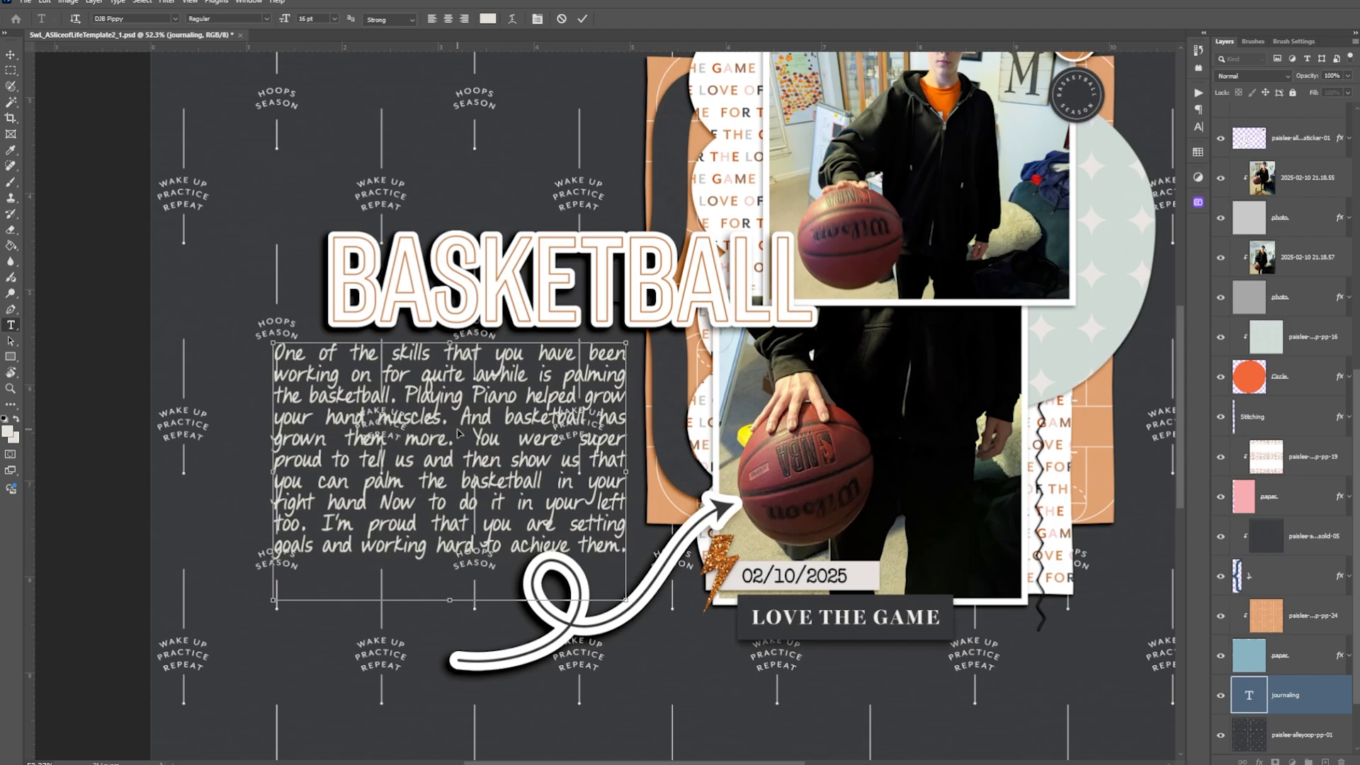
click(582, 19)
key(v)
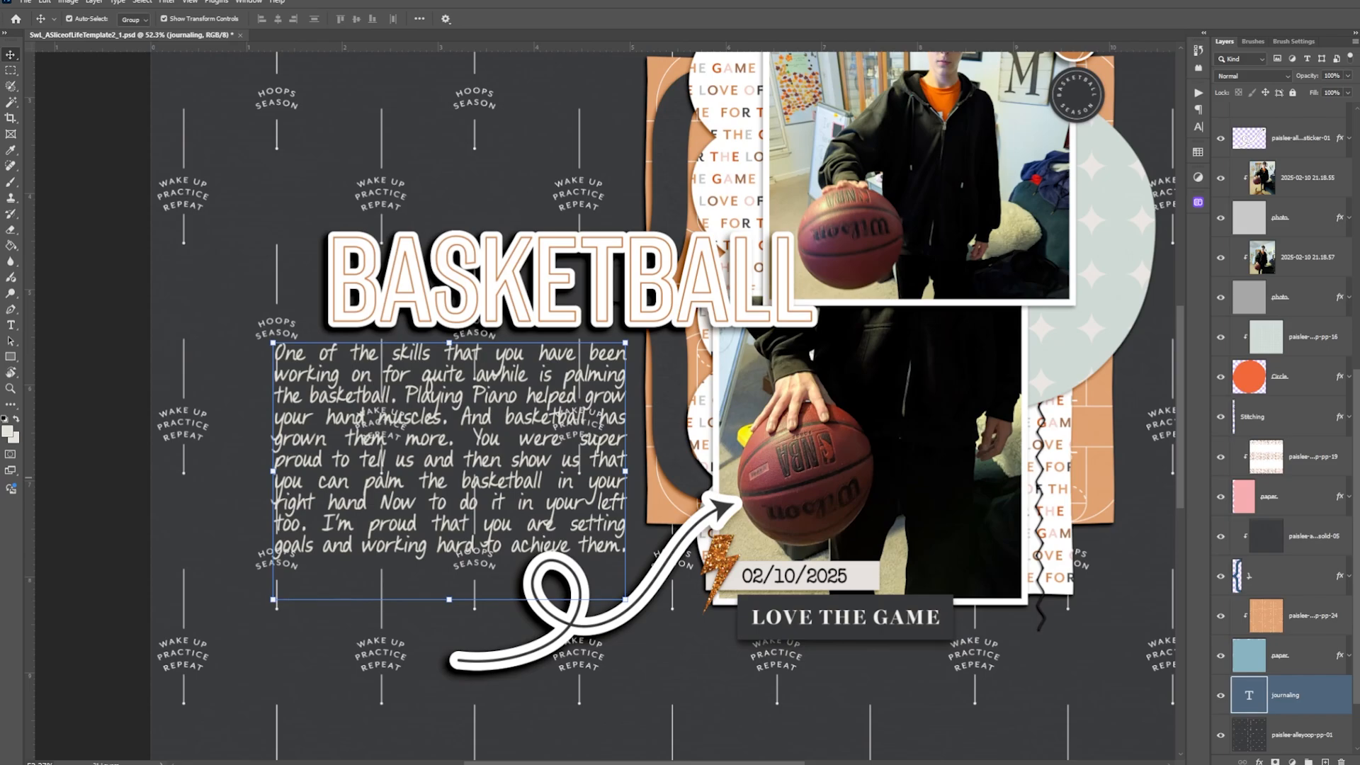
Step: Add the white basketball journal card 3x4CARD-07 over the journaling block, beneath the BASKETBALL title
scroll(767, 243, down, 2)
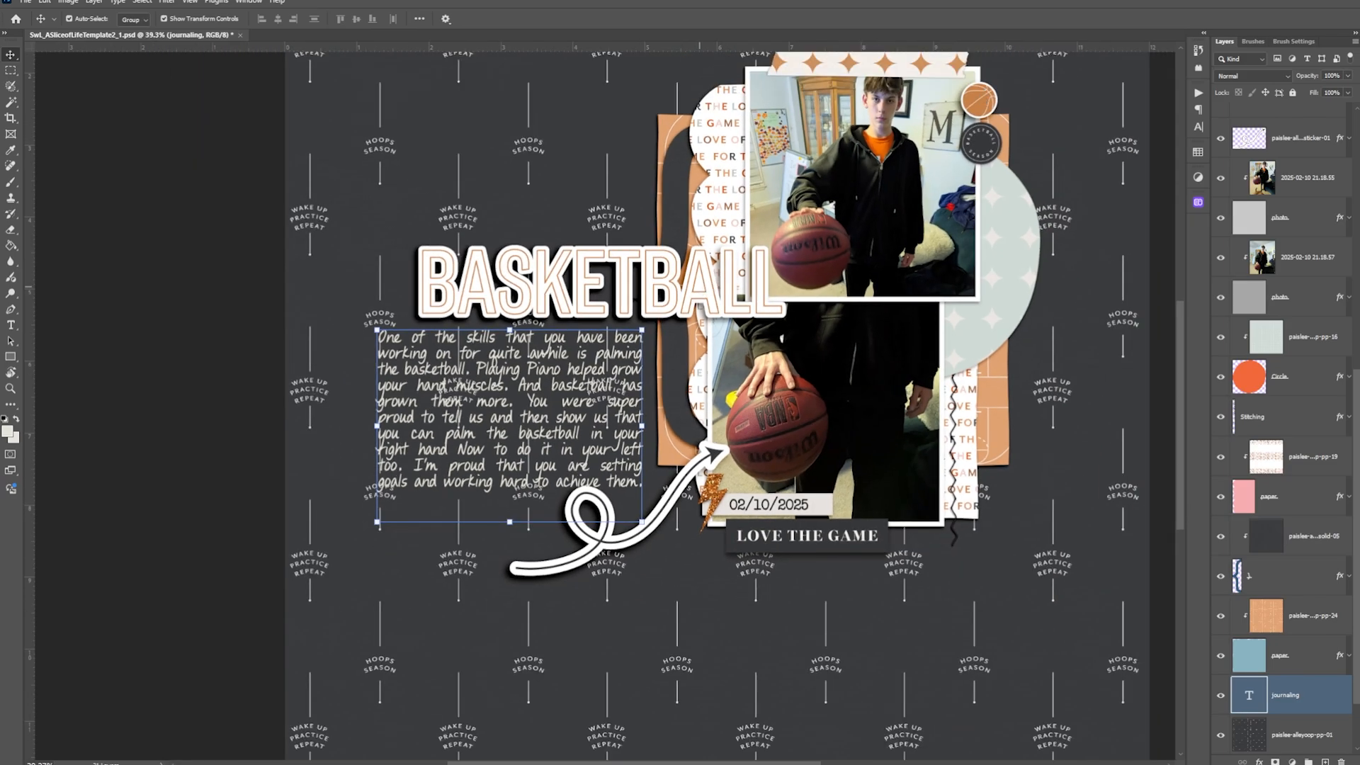
drag(1, 429, 406, 448)
drag(638, 383, 411, 404)
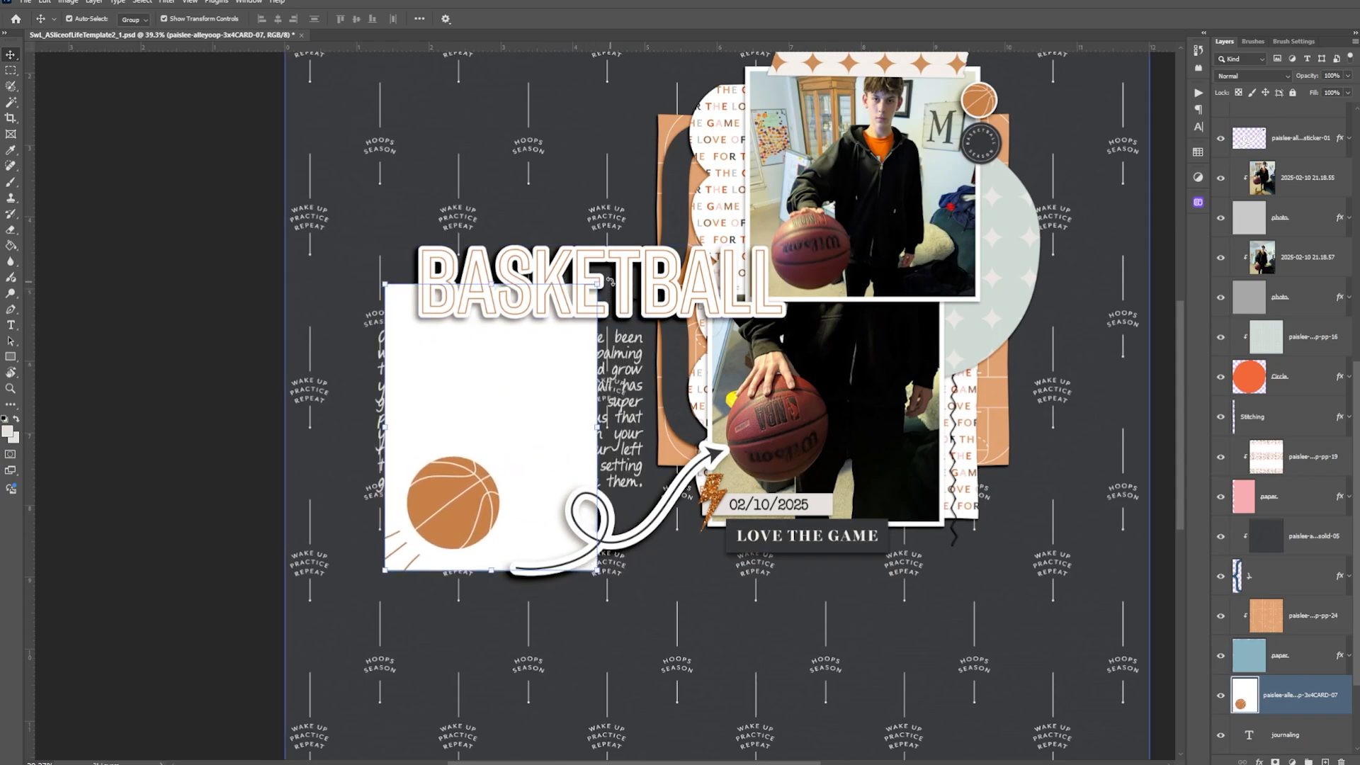
Step: Rotate the journal card to landscape with its basketball in the lower-right corner, center it over the journaling and move its layer beneath the text
drag(610, 281, 682, 574)
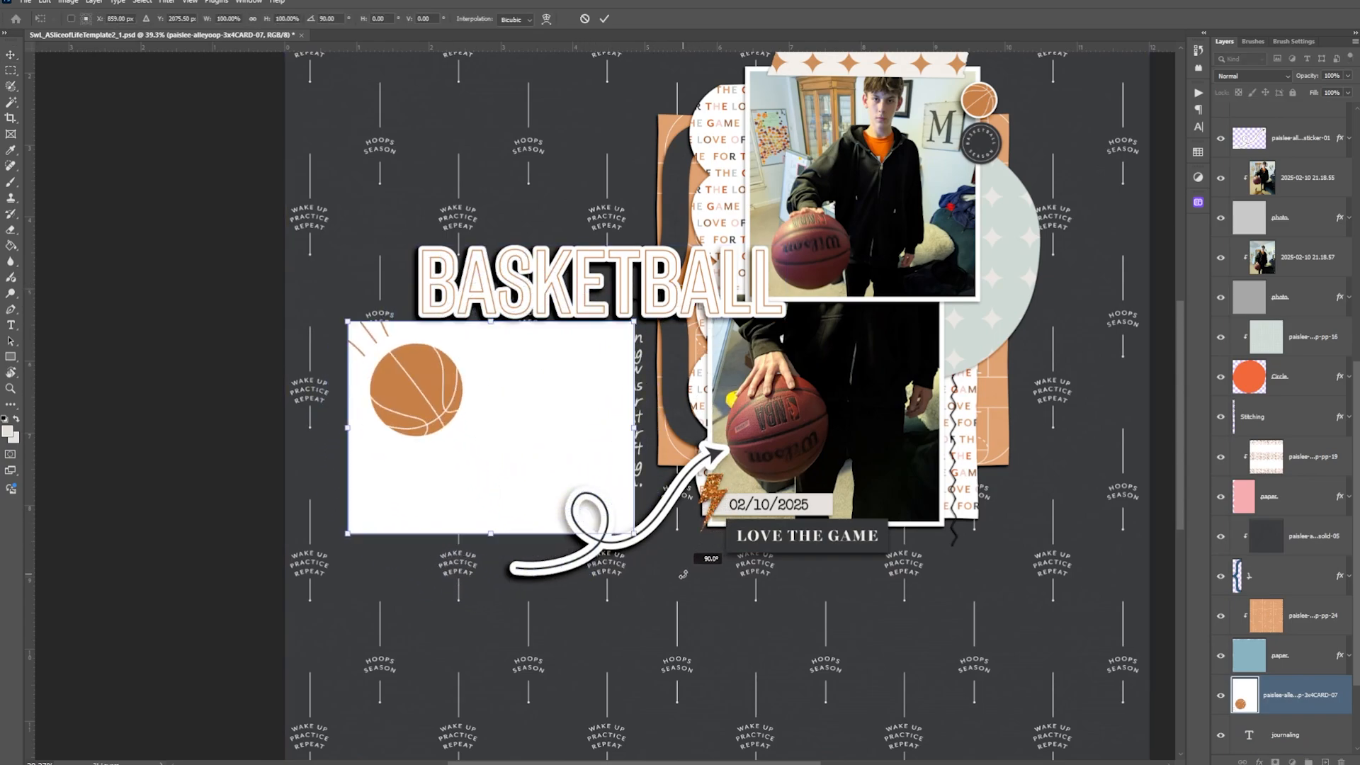
drag(565, 434, 588, 434)
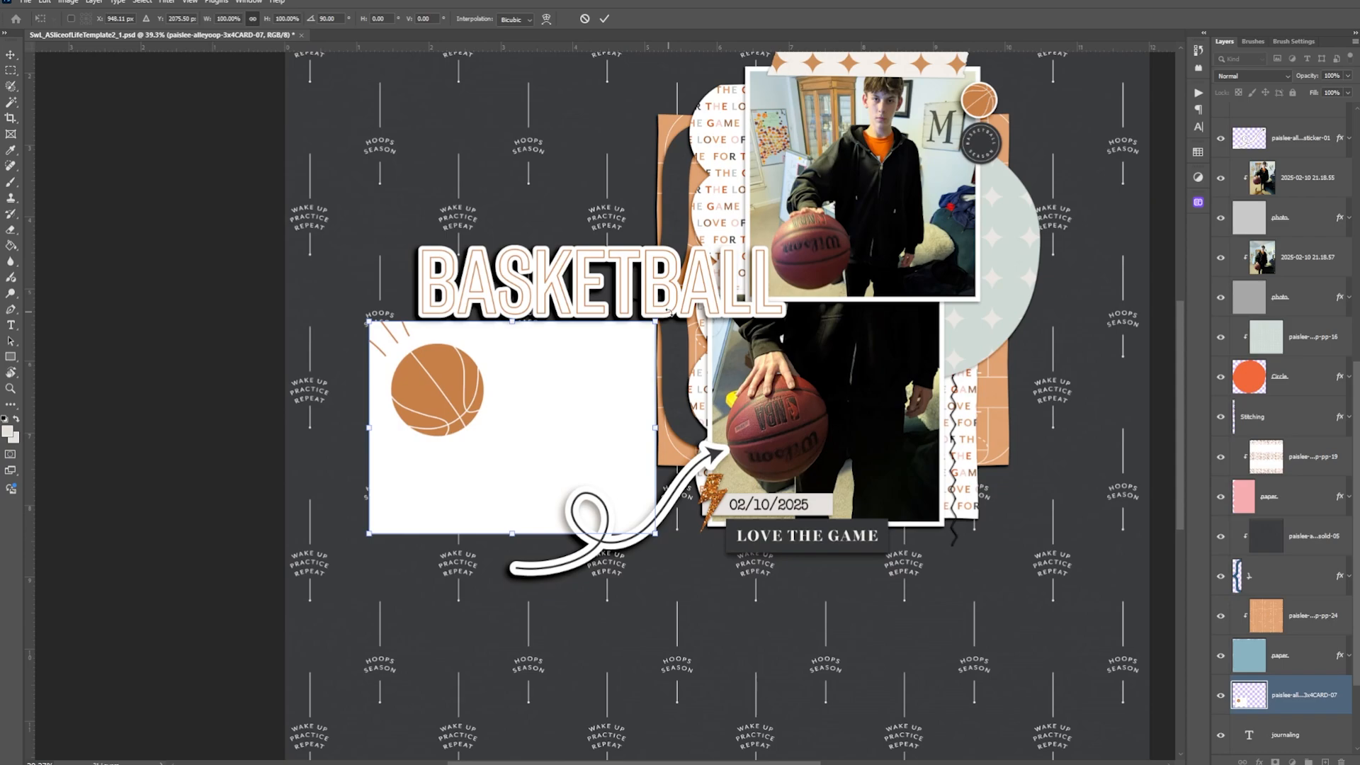
drag(667, 309, 338, 560)
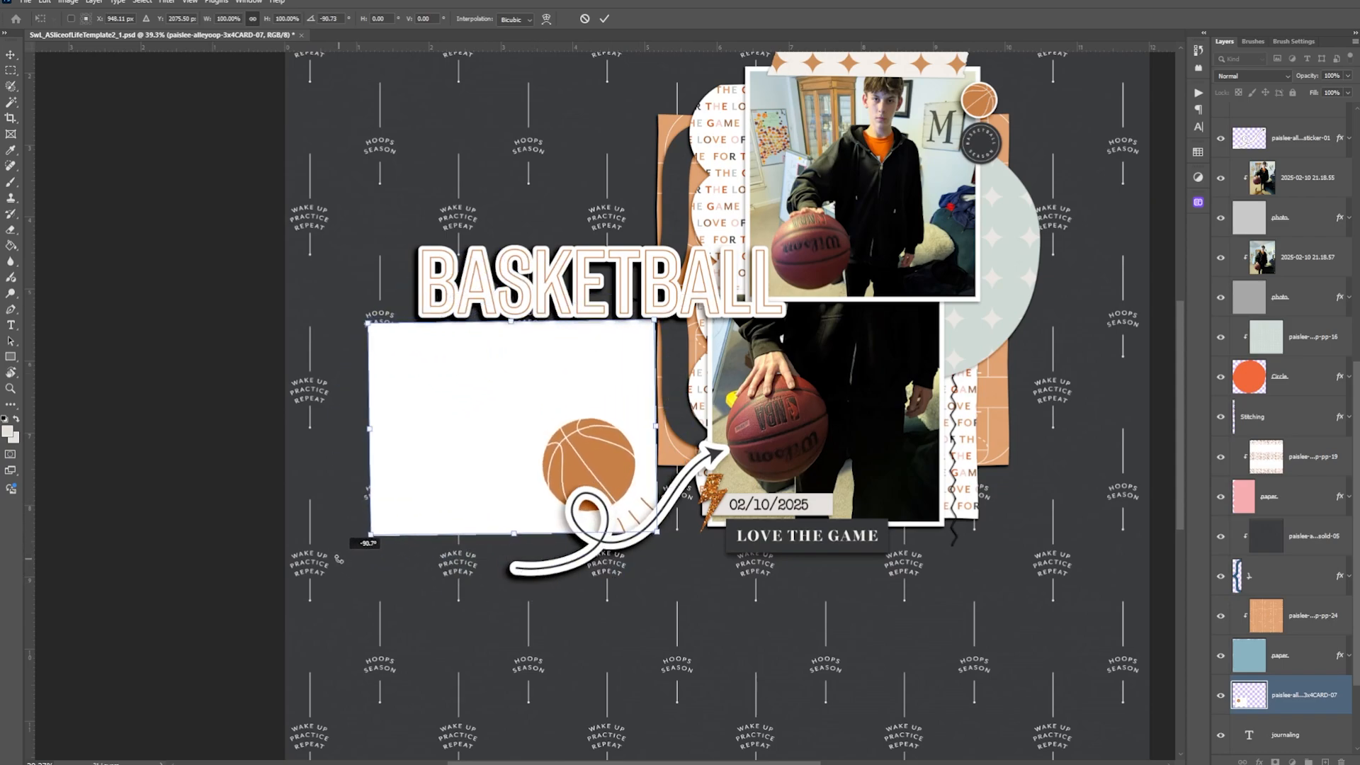
key(Return)
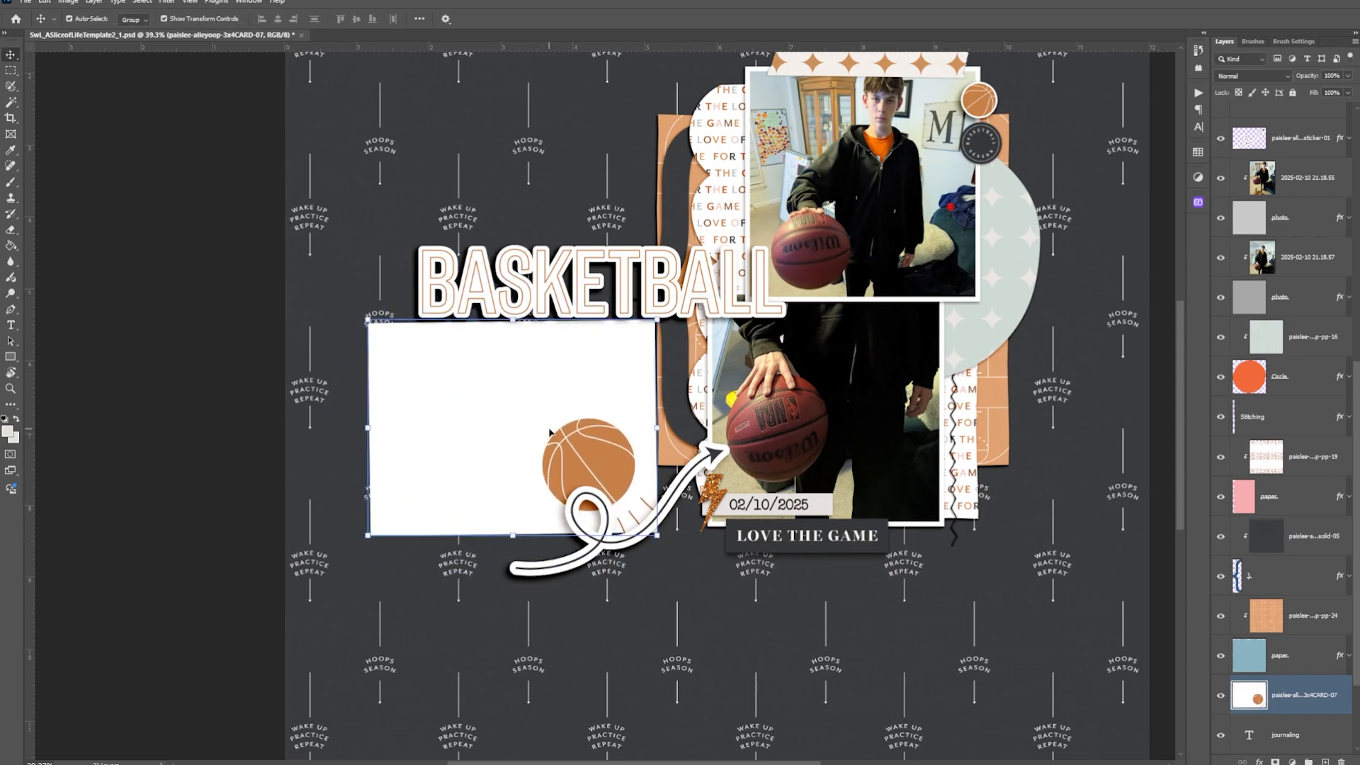
scroll(1244, 565, down, 3)
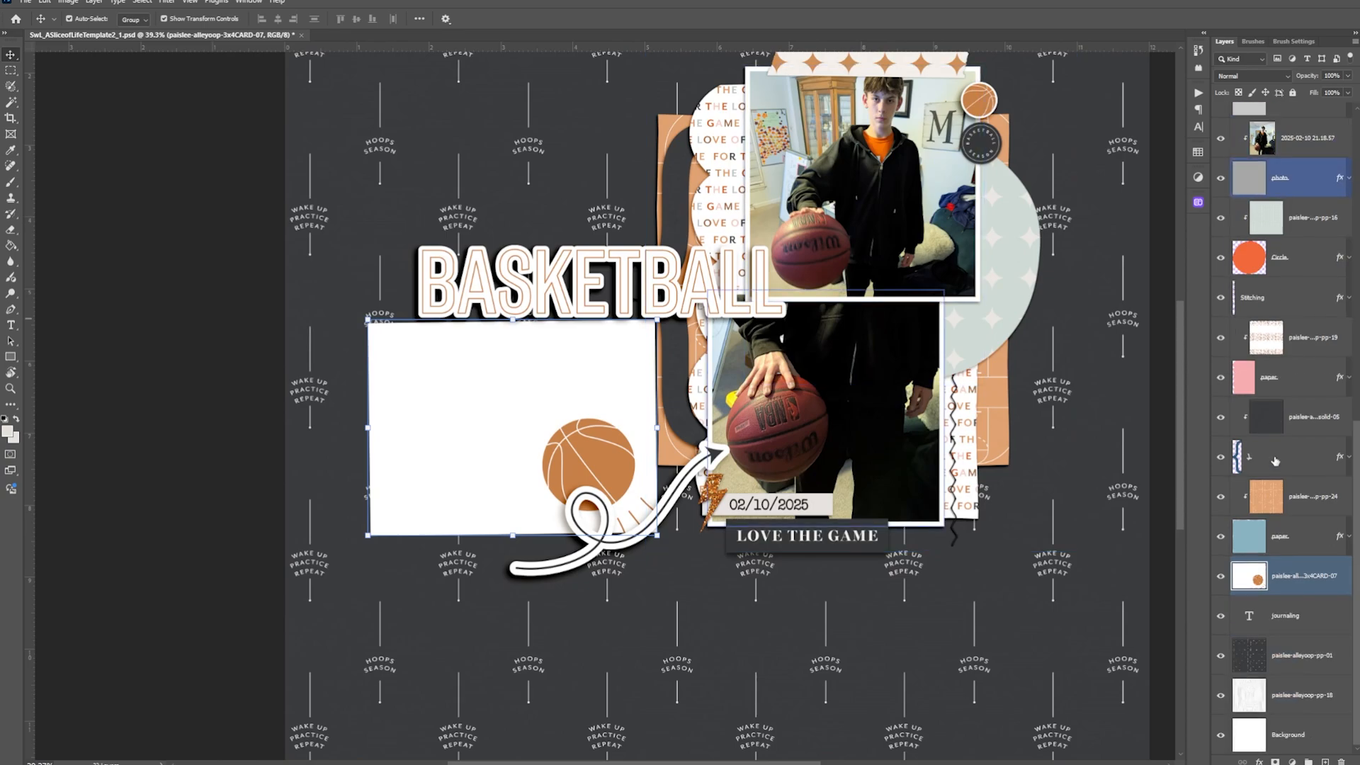
drag(1244, 564, 1271, 626)
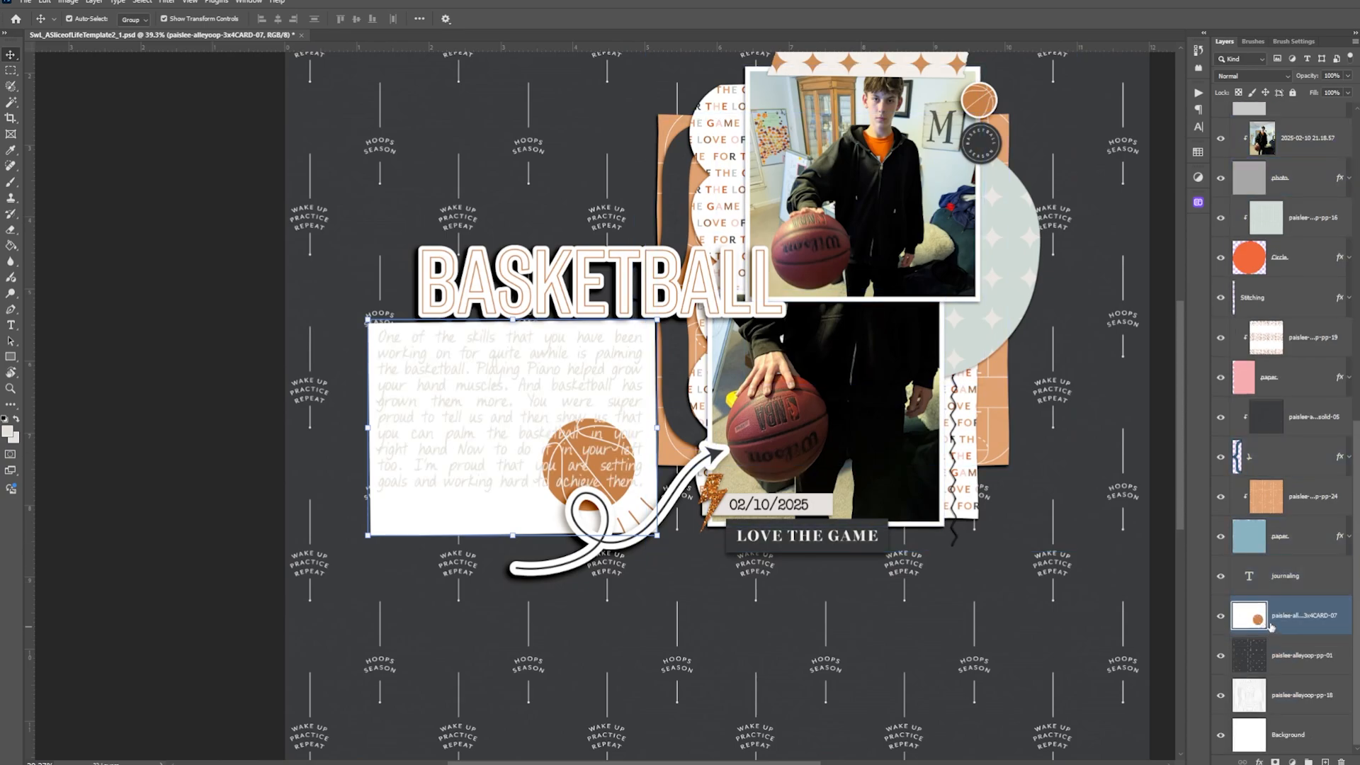
Step: Recolor all the journaling text on the basketball card to dark grey #3c3d3f
double_click(538, 494)
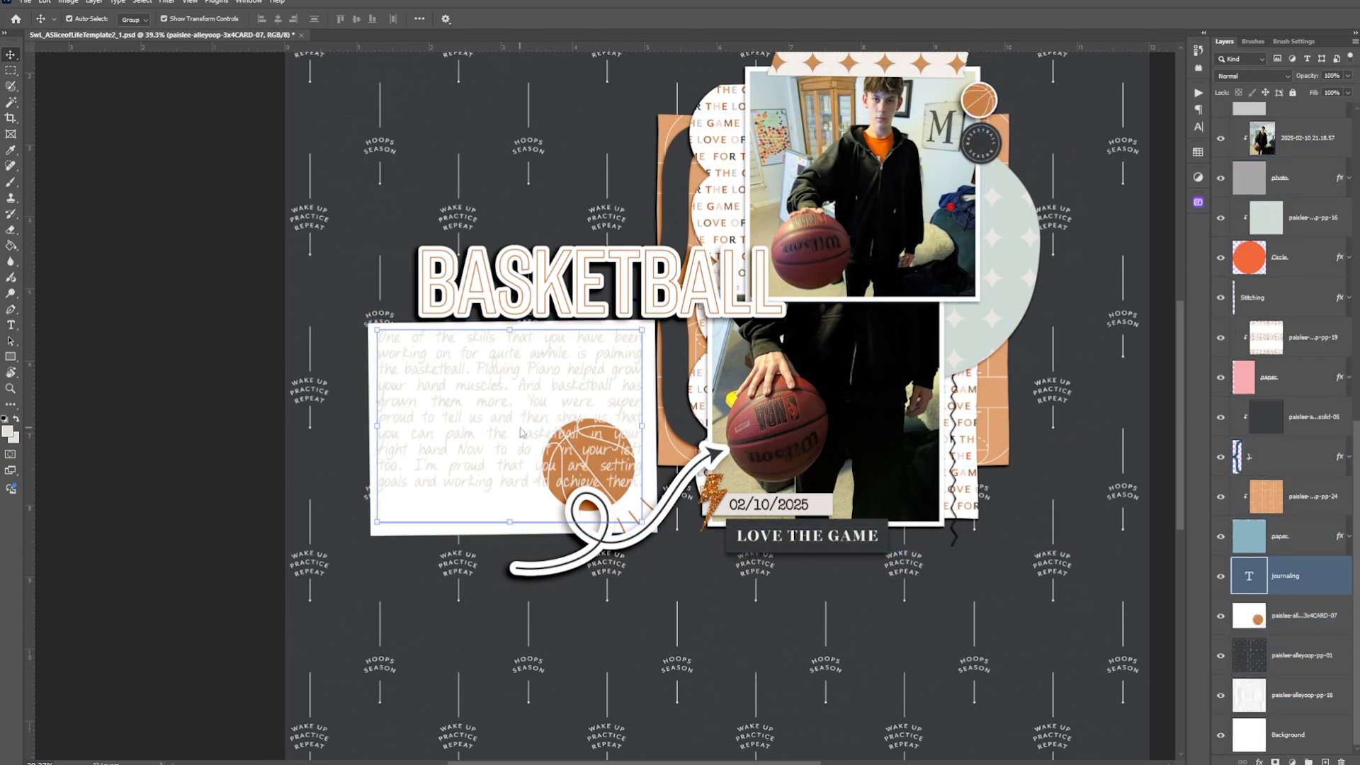
click(9, 433)
click(557, 161)
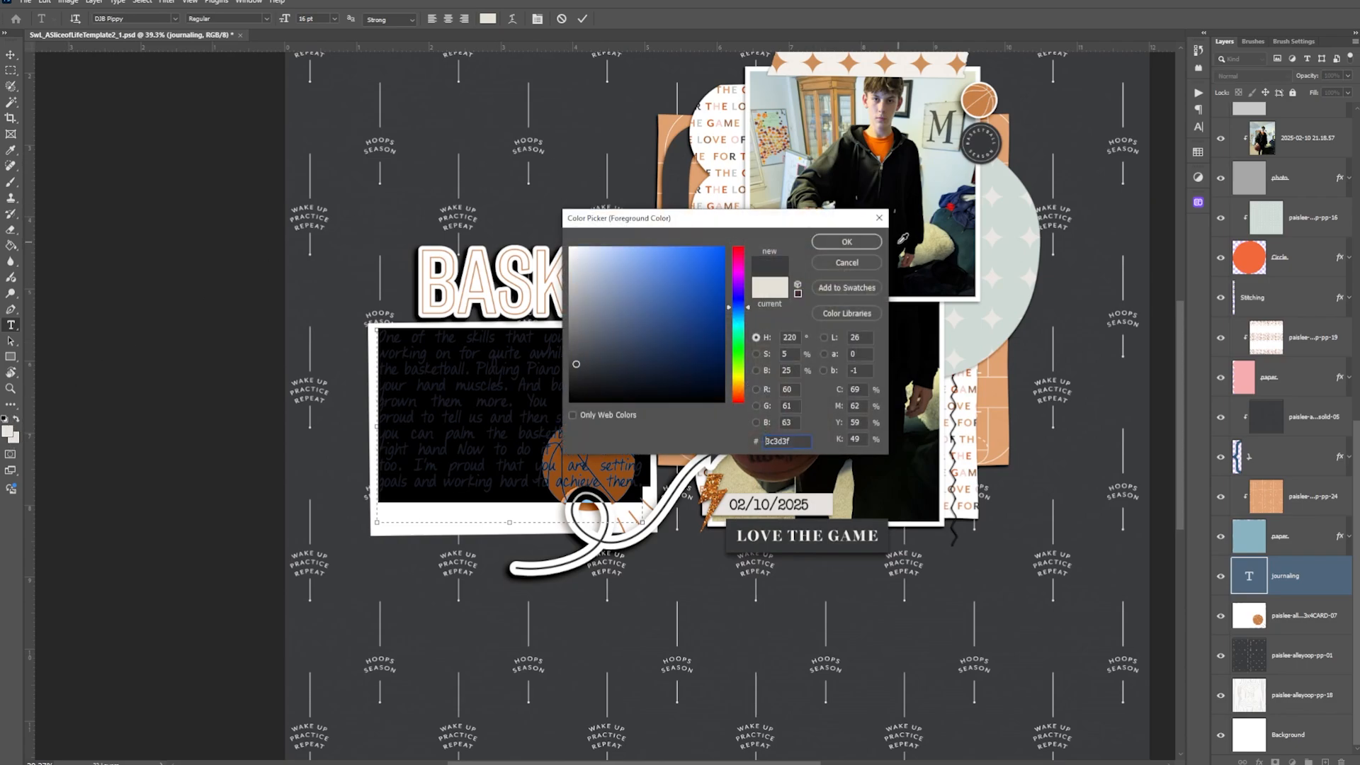
click(846, 242)
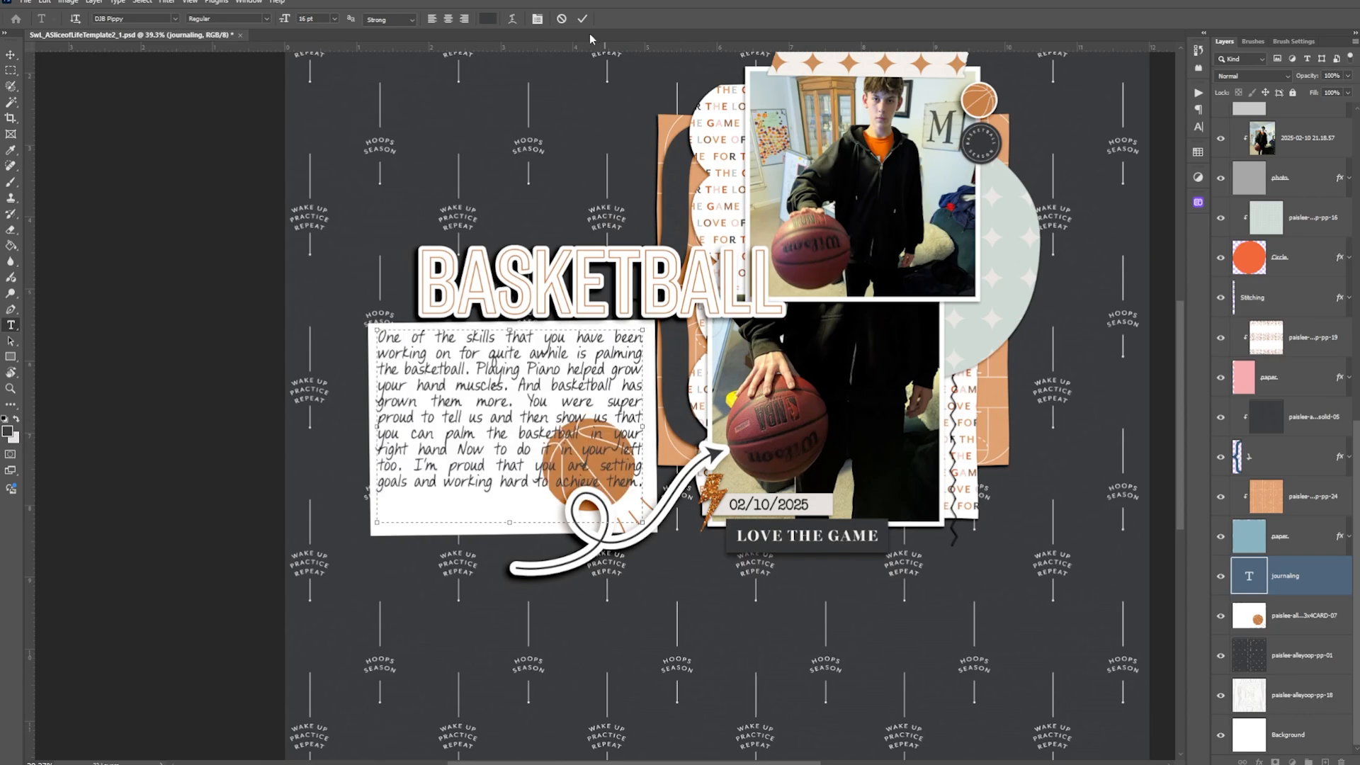
click(581, 19)
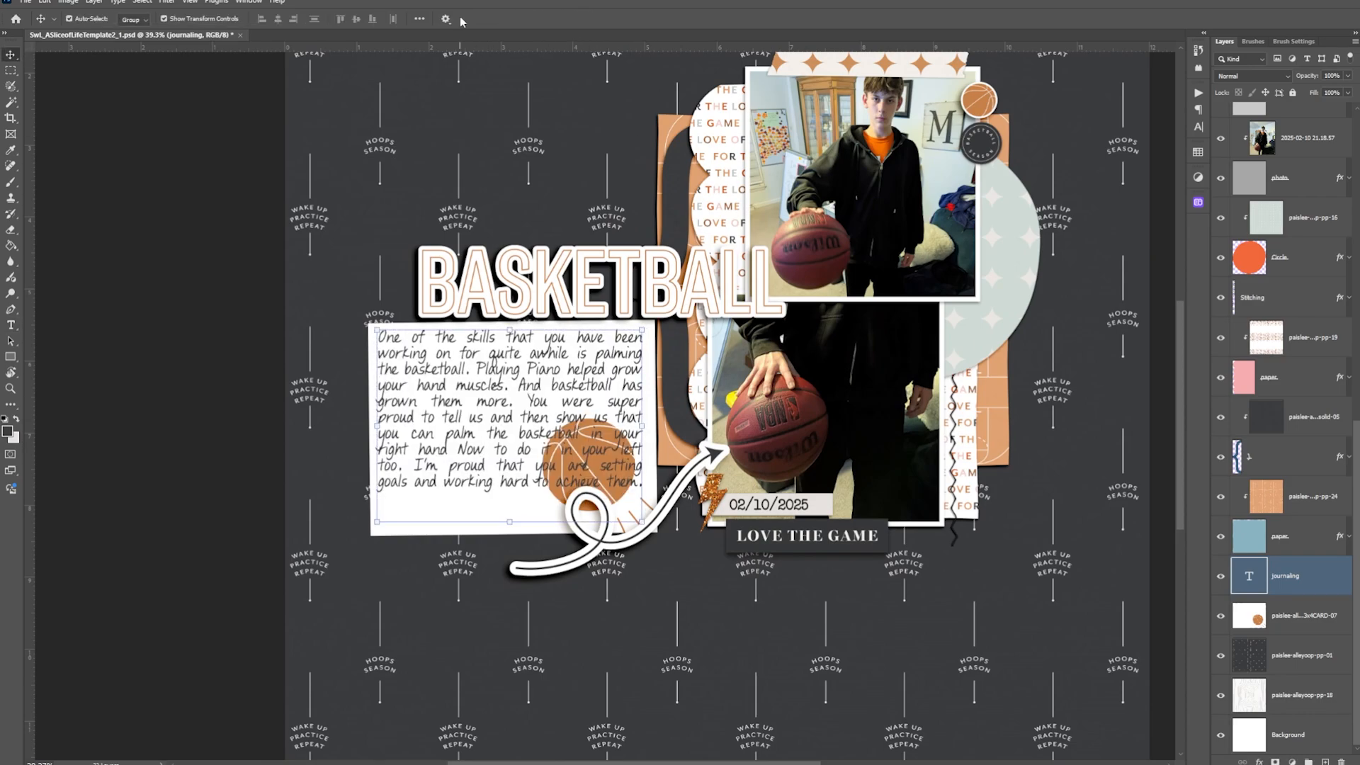
Step: Copy the whole journaling text and move its text block off the card to the area above it
click(115, 257)
mouse_move(496, 433)
mouse_down()
mouse_move(510, 415)
mouse_move(453, 418)
mouse_move(494, 438)
mouse_up()
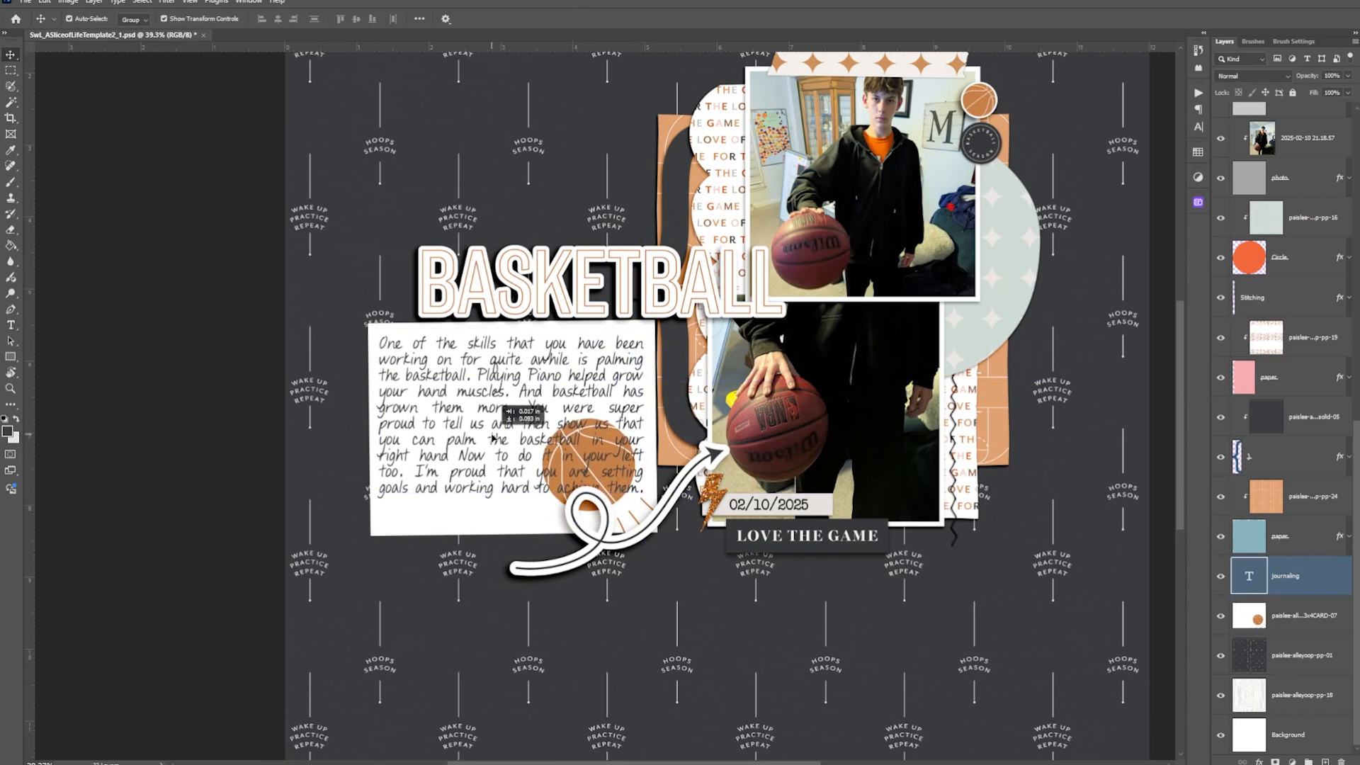
click(222, 537)
click(492, 411)
double_click(491, 404)
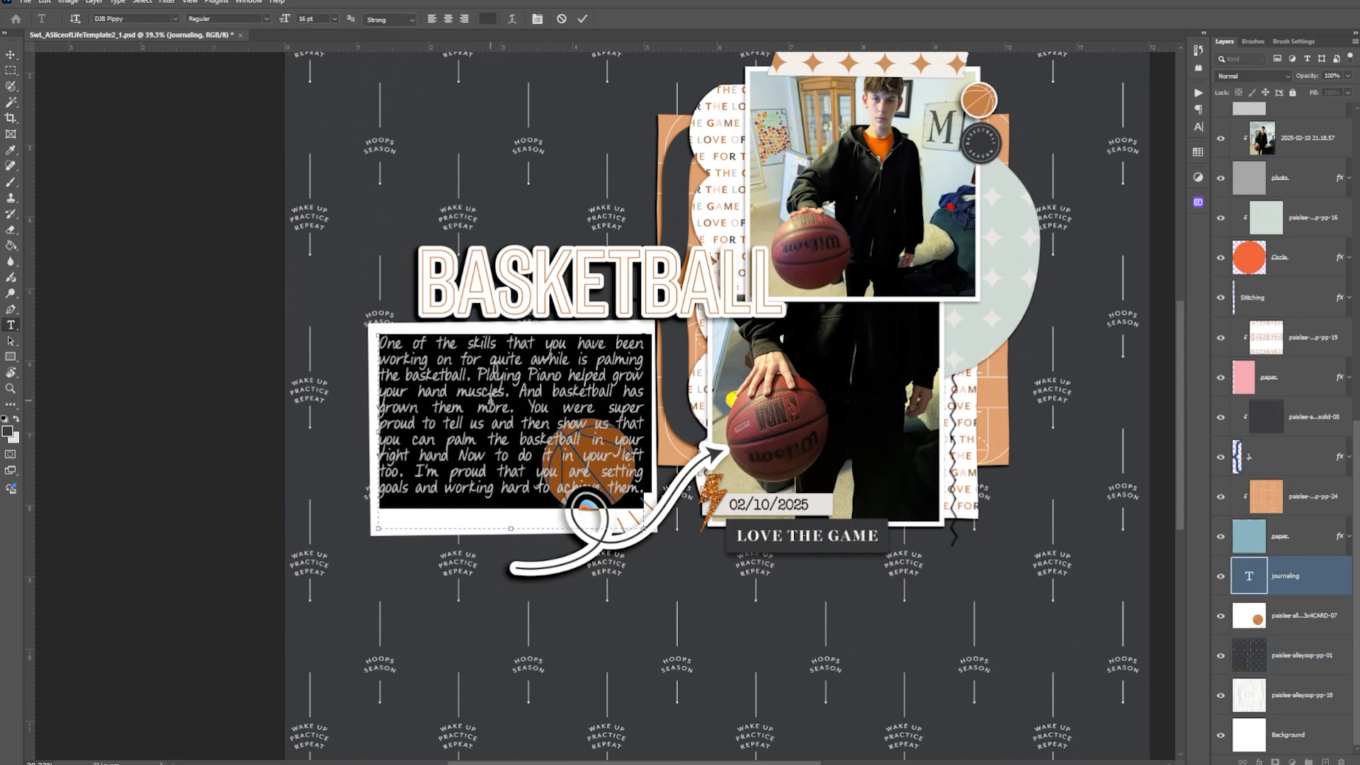
key(Escape)
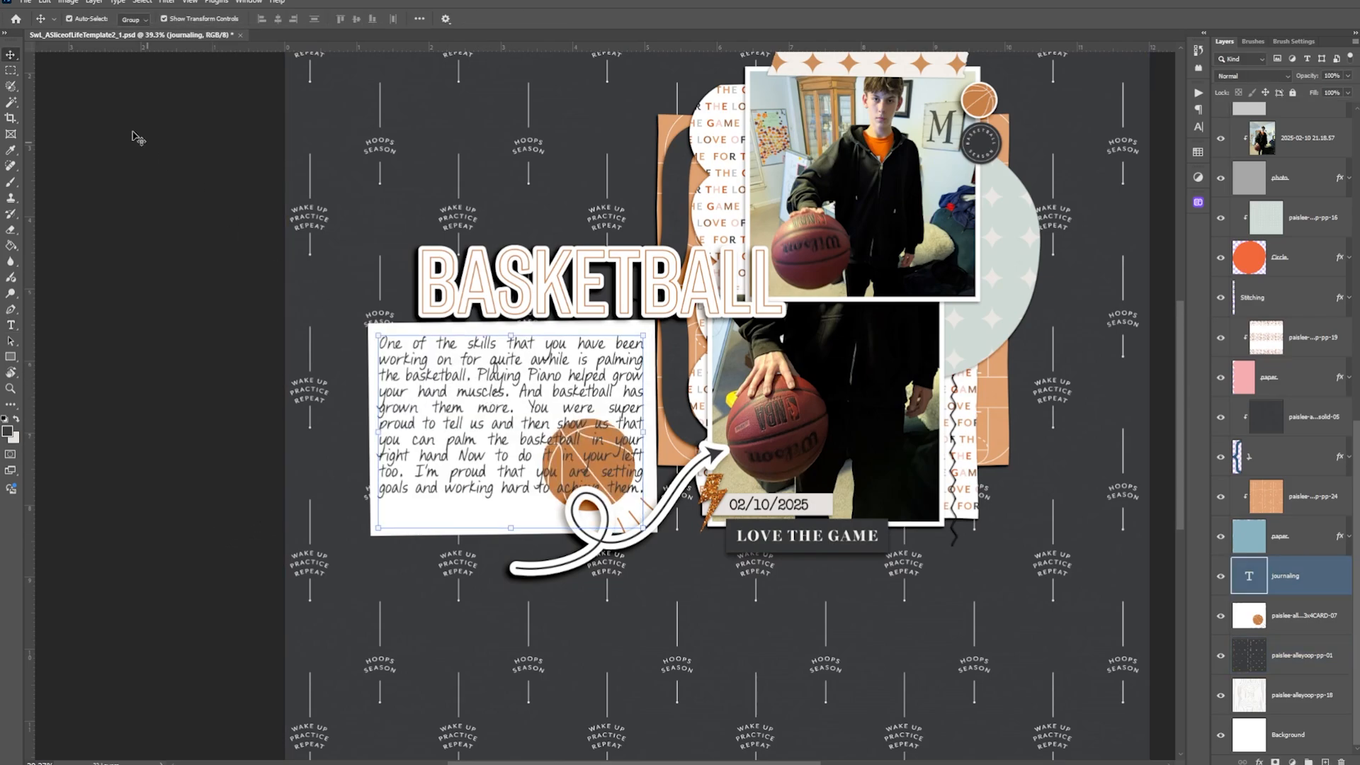
drag(502, 401, 469, 158)
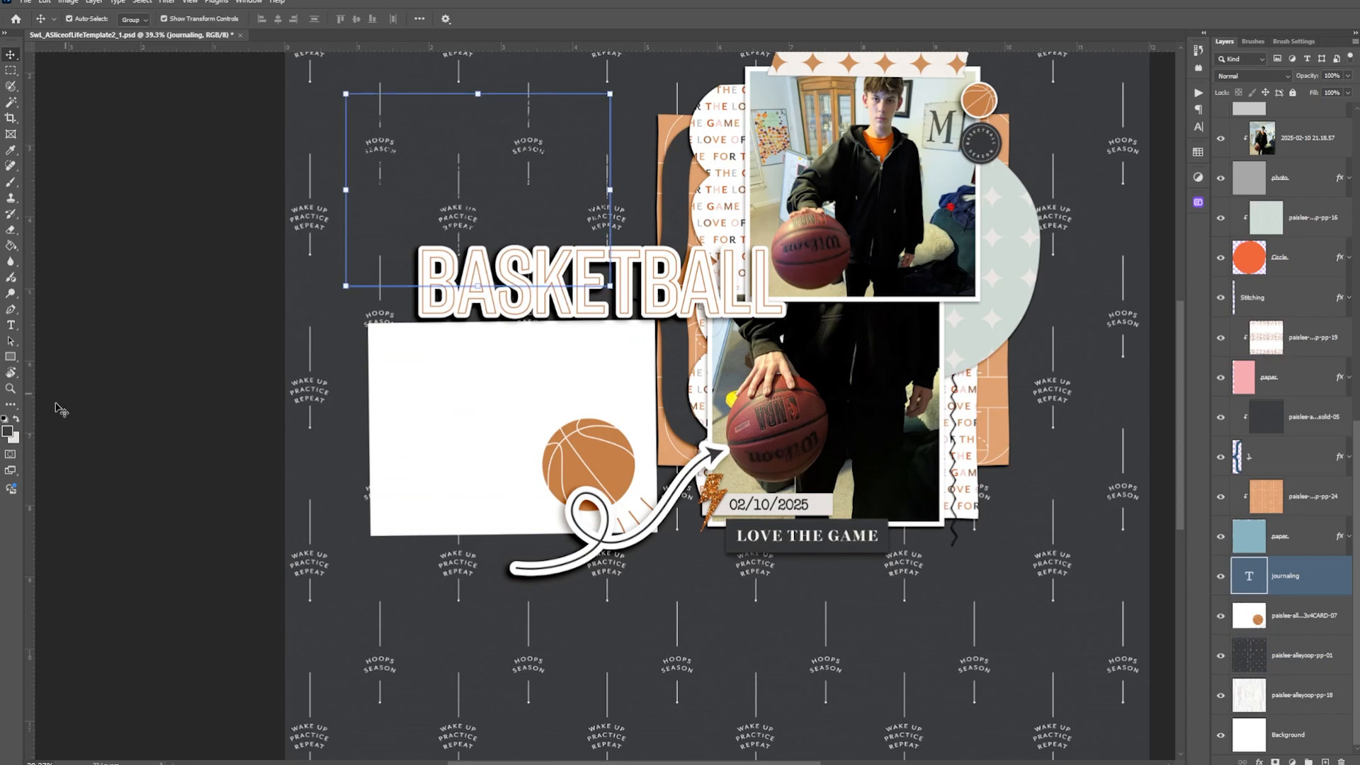
Step: Draw a closed Pen path just inside the journal card's edges, curving around the printed basketball in the lower-right corner
click(10, 311)
scroll(519, 404, up, 3)
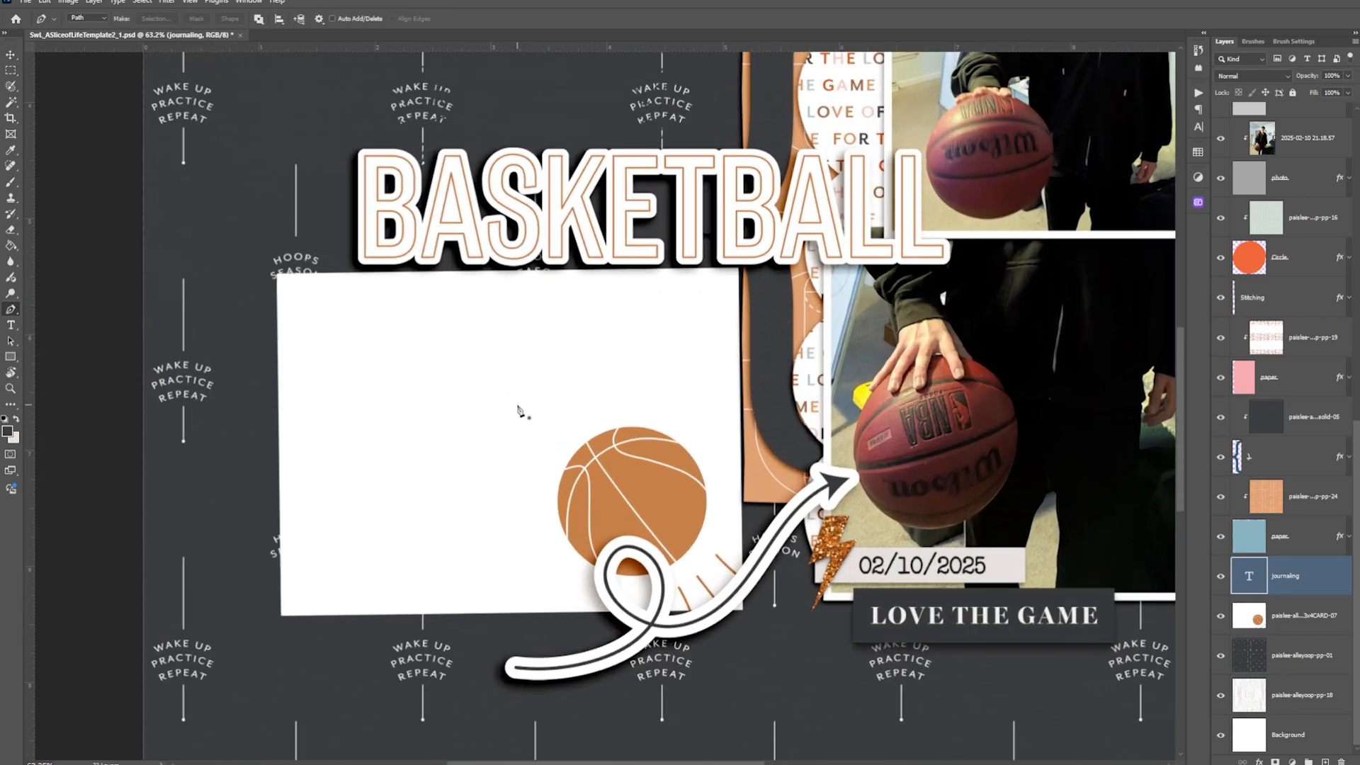
click(731, 272)
click(280, 274)
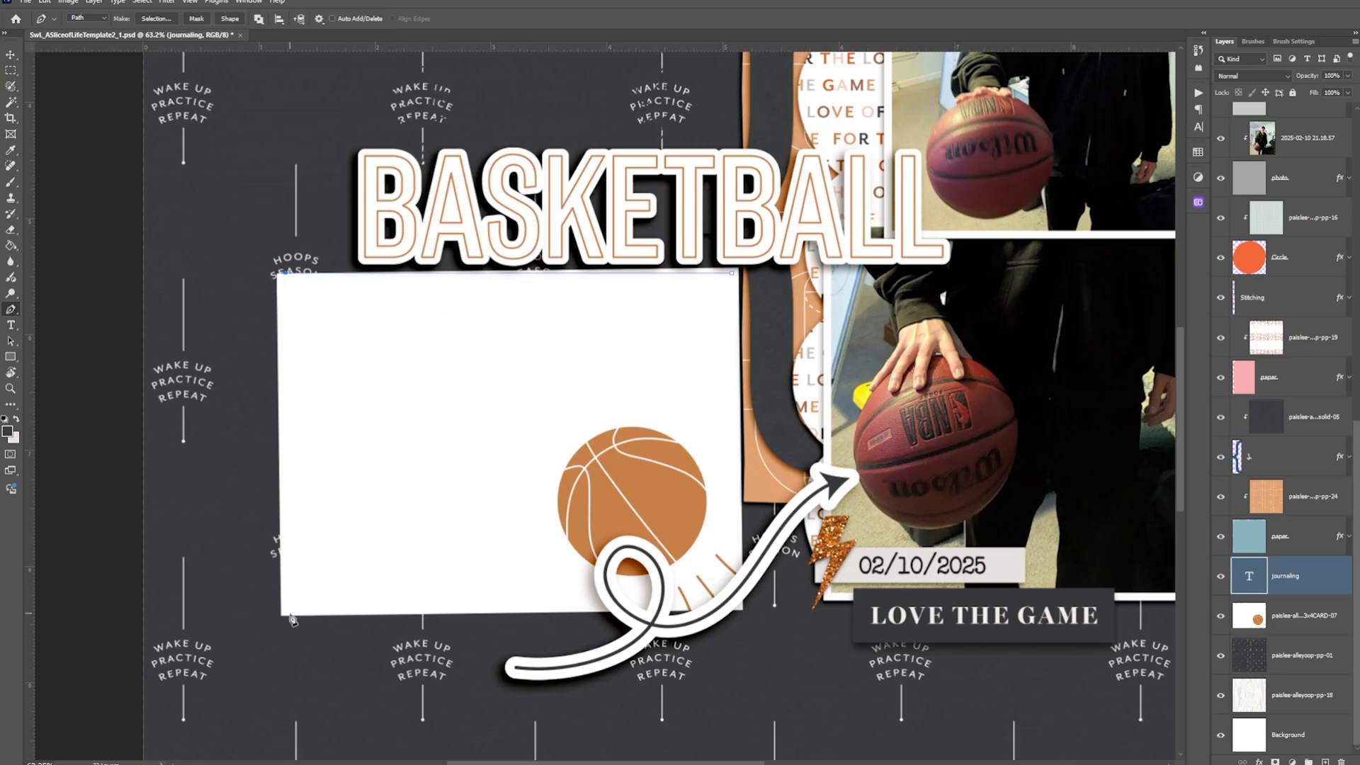
click(287, 610)
click(590, 609)
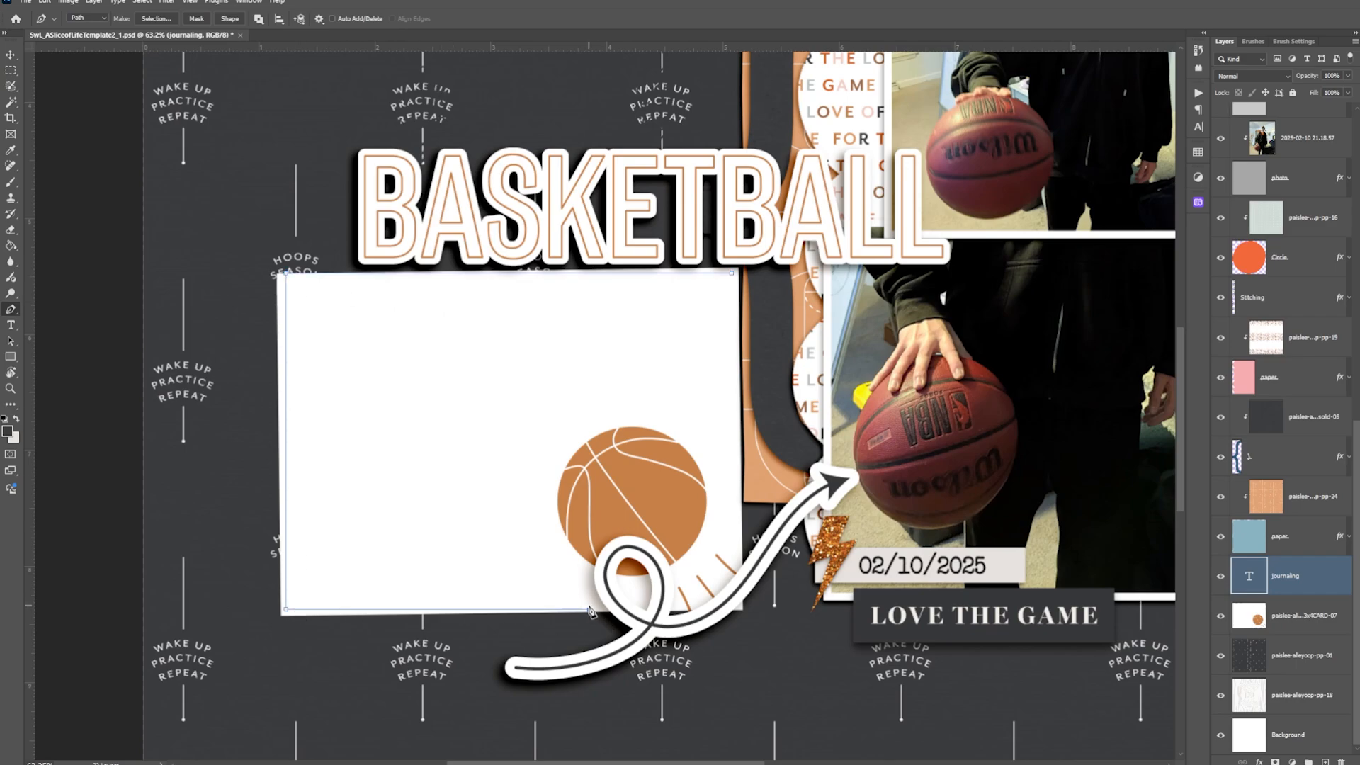
click(584, 567)
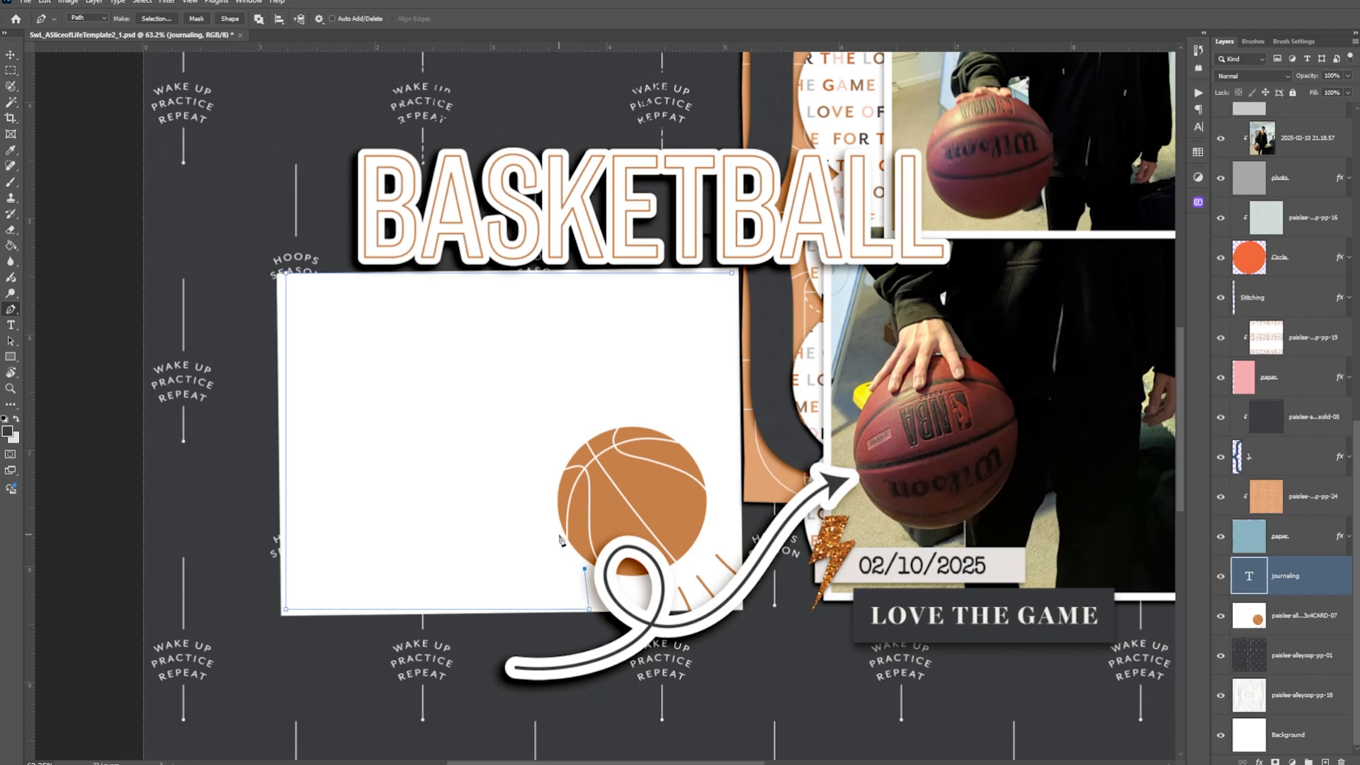
click(555, 490)
click(575, 449)
drag(646, 423, 701, 434)
click(715, 502)
click(740, 500)
click(733, 275)
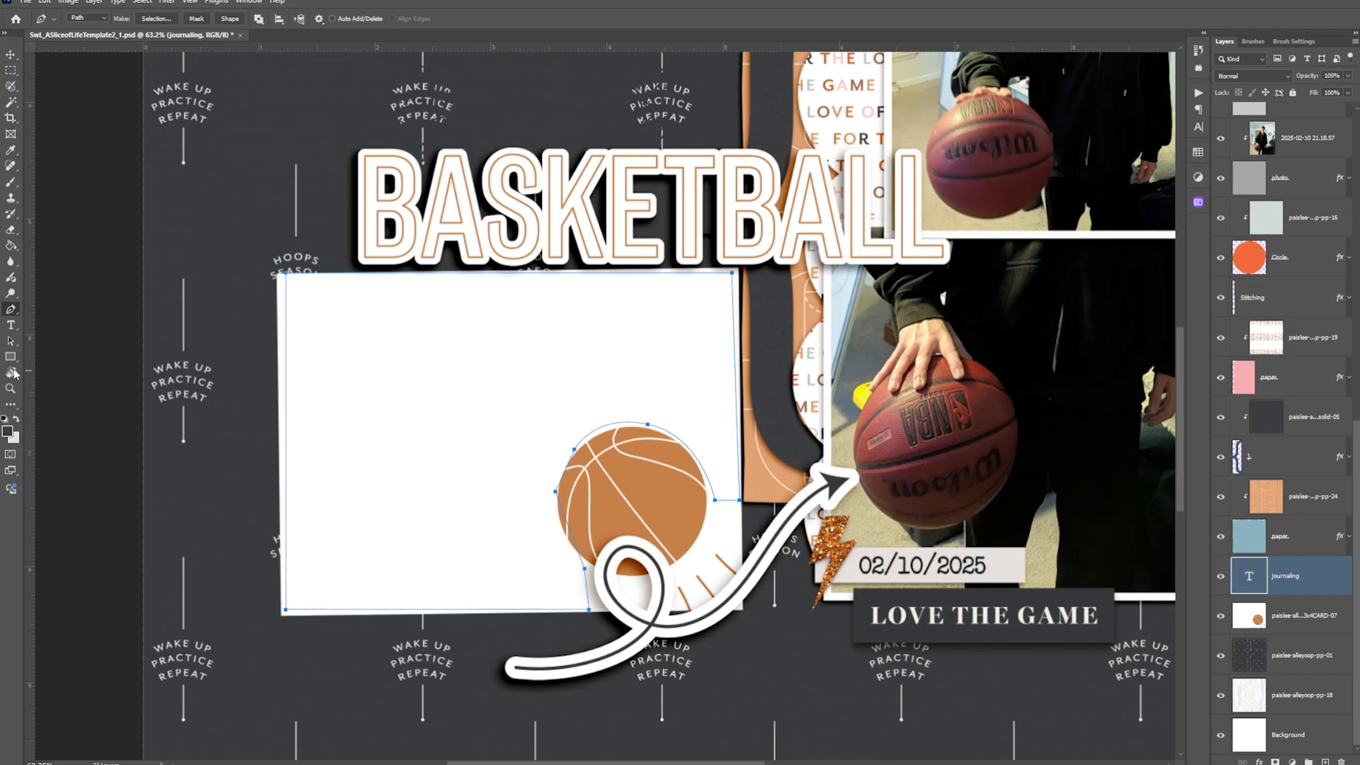
Step: Create paragraph text inside the pen path and fill it with the copied journaling
click(11, 325)
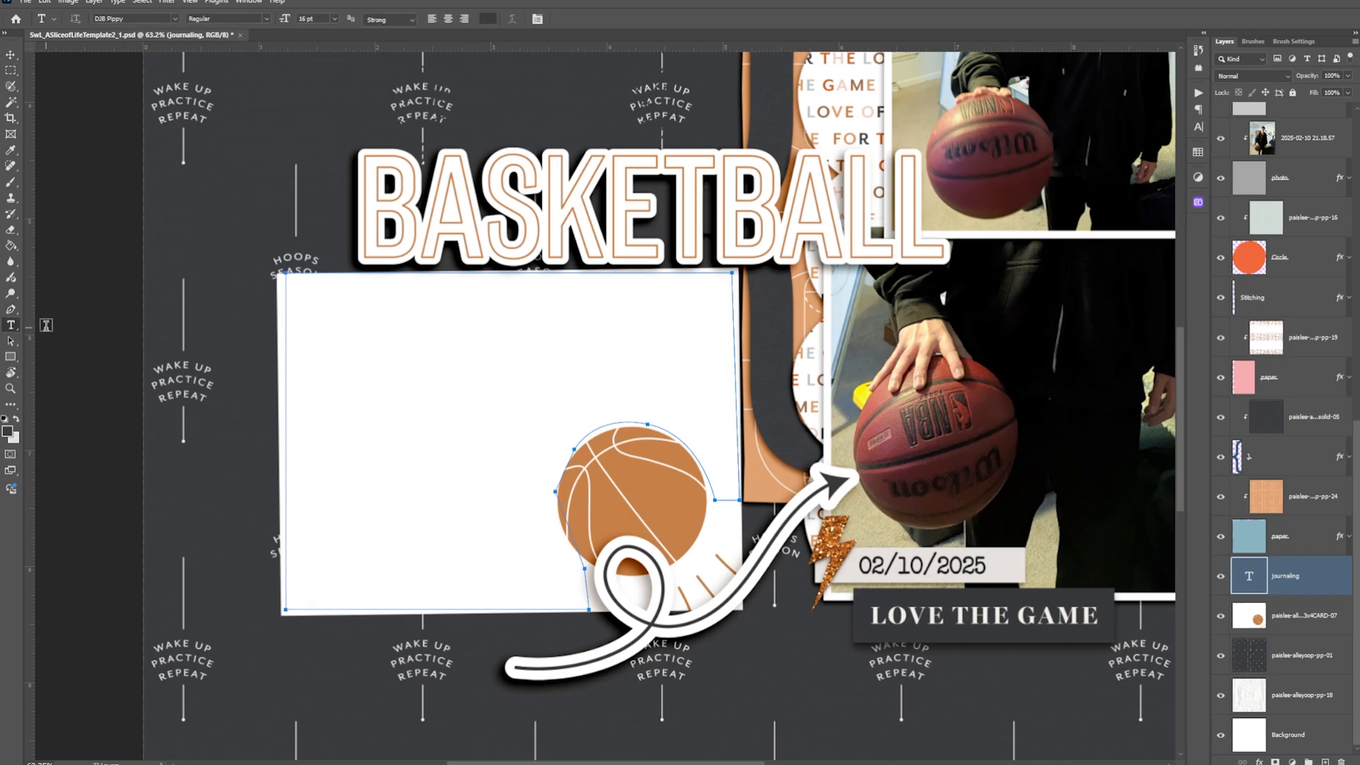
click(379, 327)
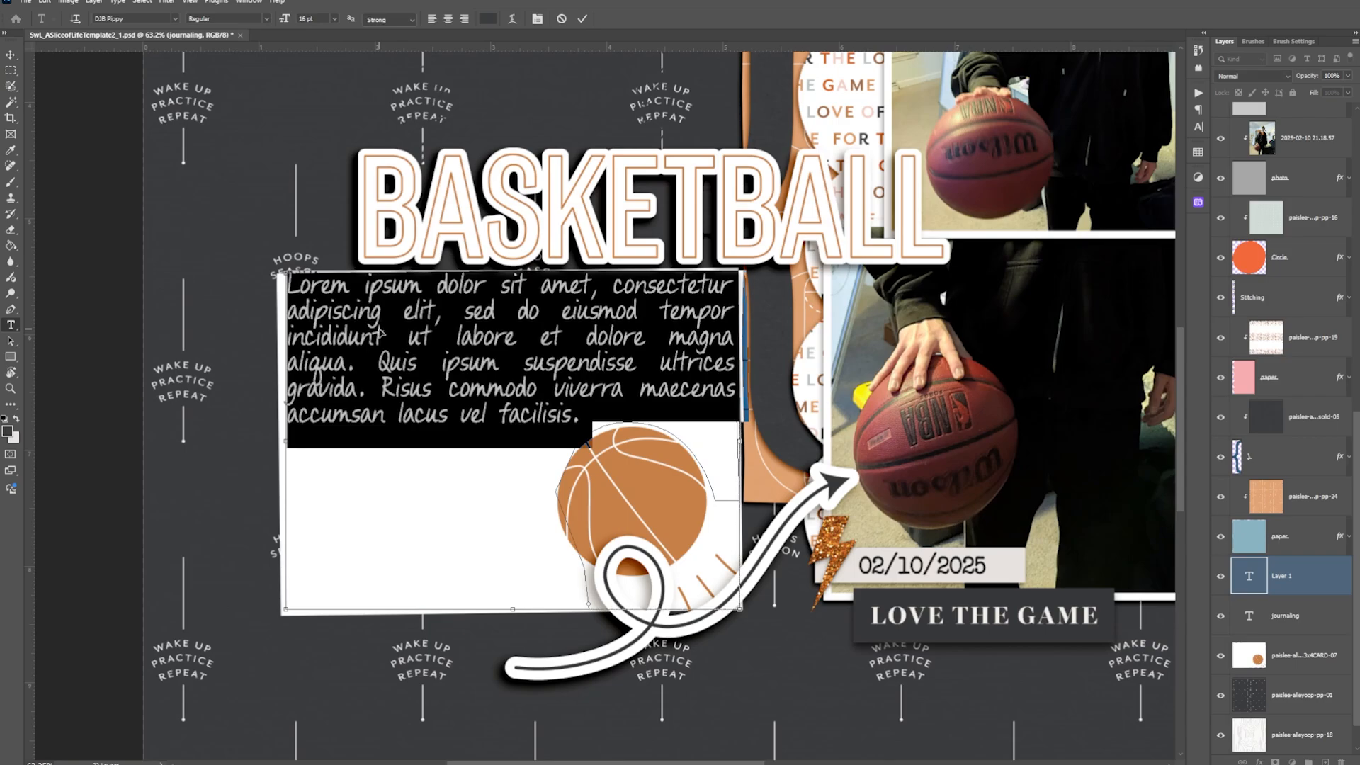
key(ctrl+v)
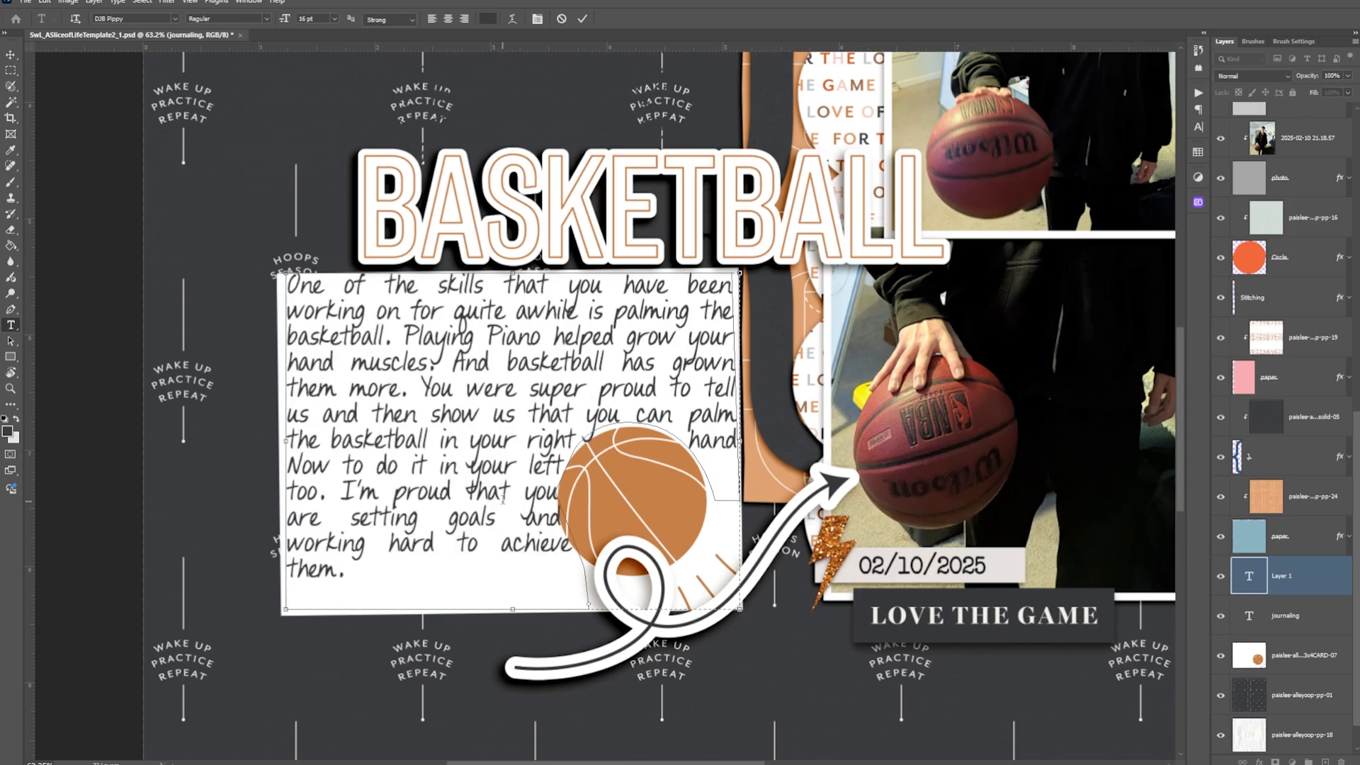
key(ctrl+Return)
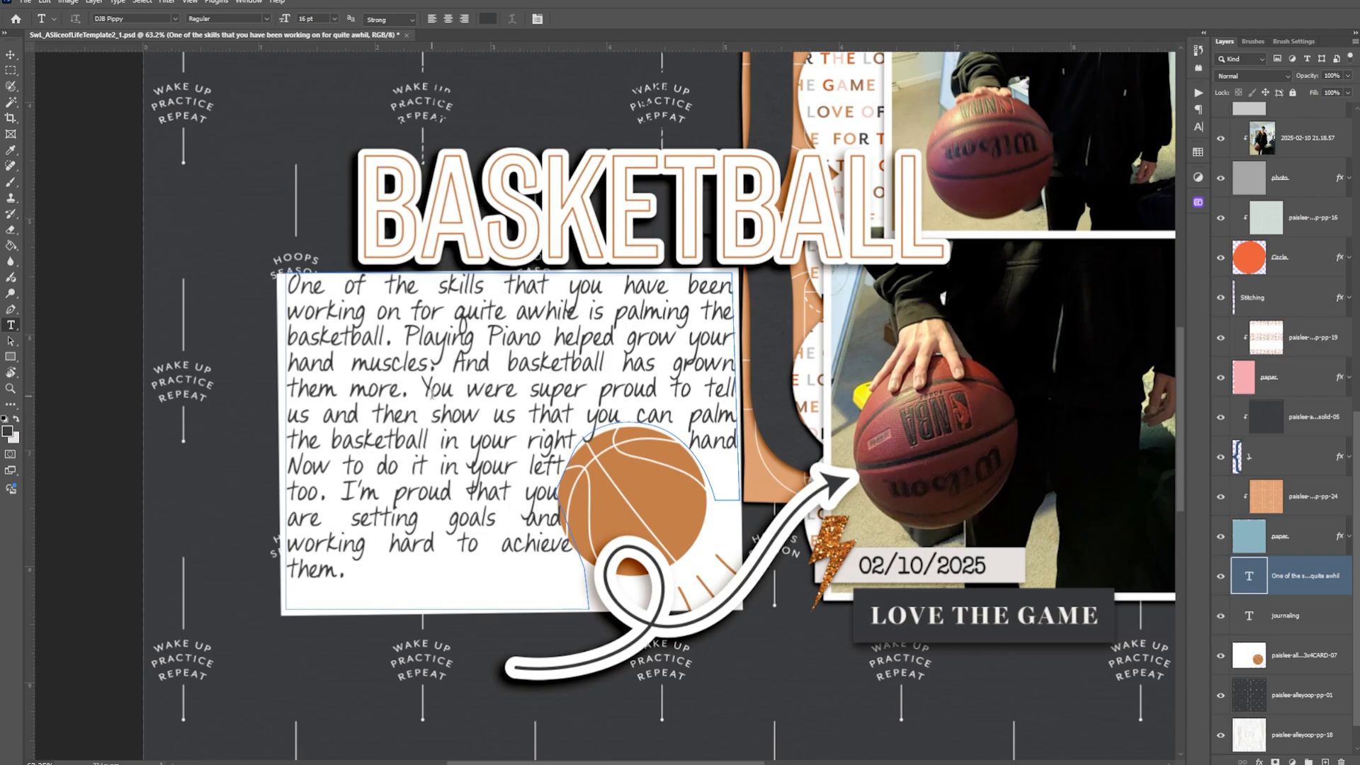
Step: Shift the new journaling slightly down and left on the card and rotate the tilted card 3x4CARD-07 until it is straight
key(v)
drag(476, 359, 472, 364)
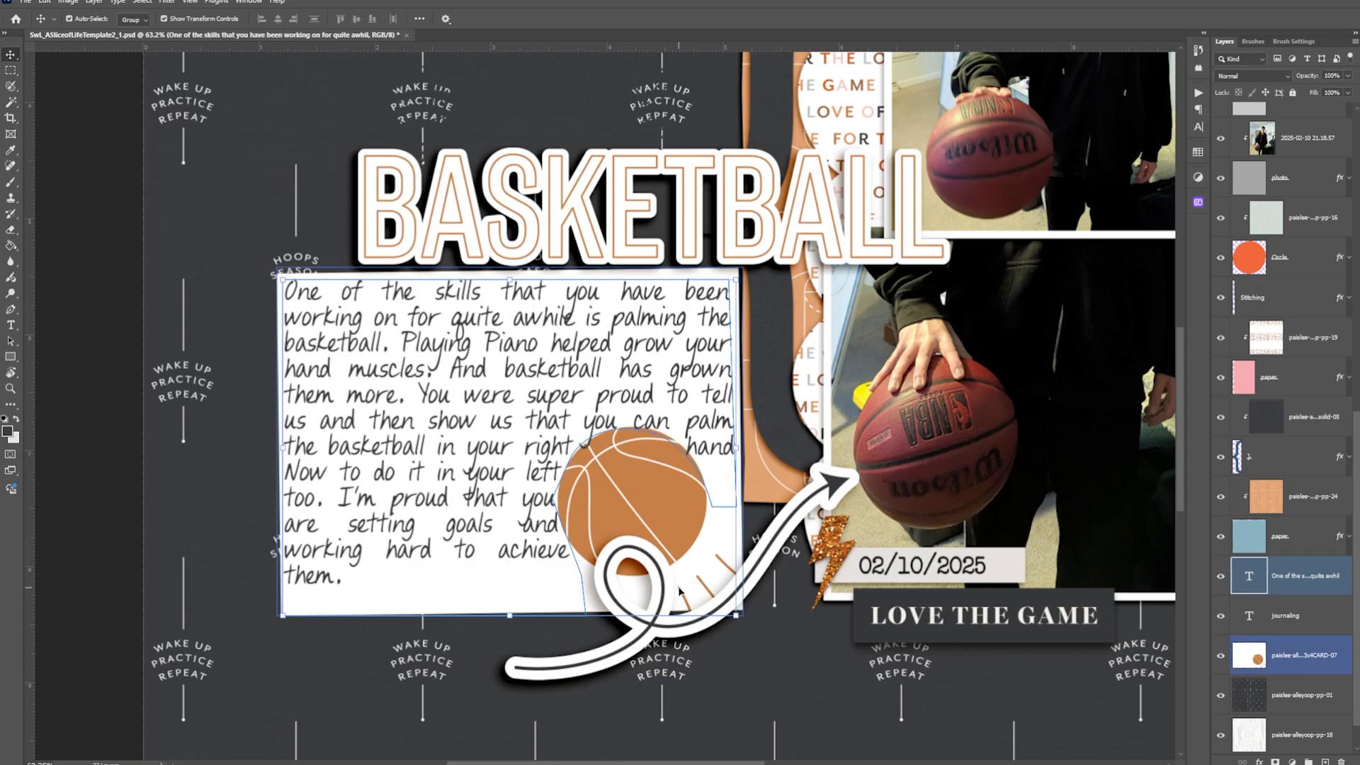
click(448, 607)
shift+click(447, 607)
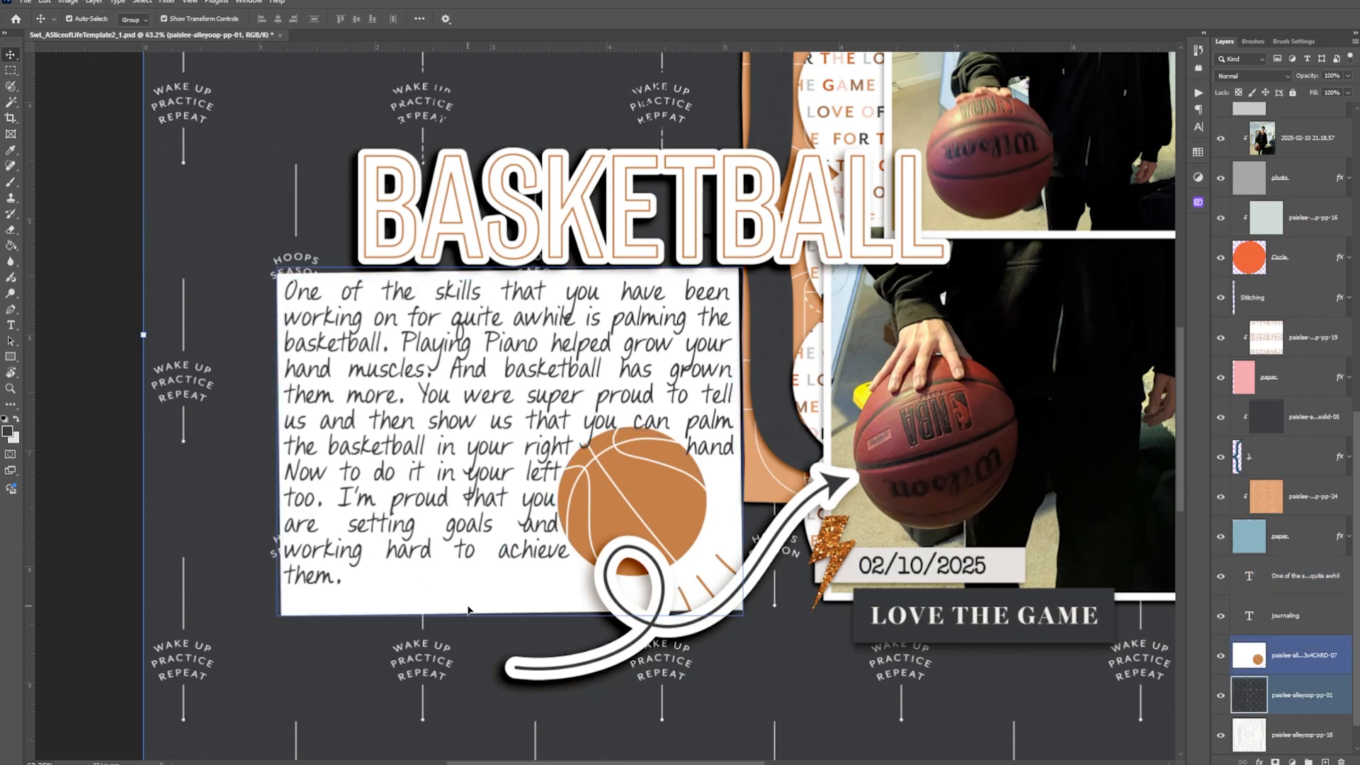
click(269, 623)
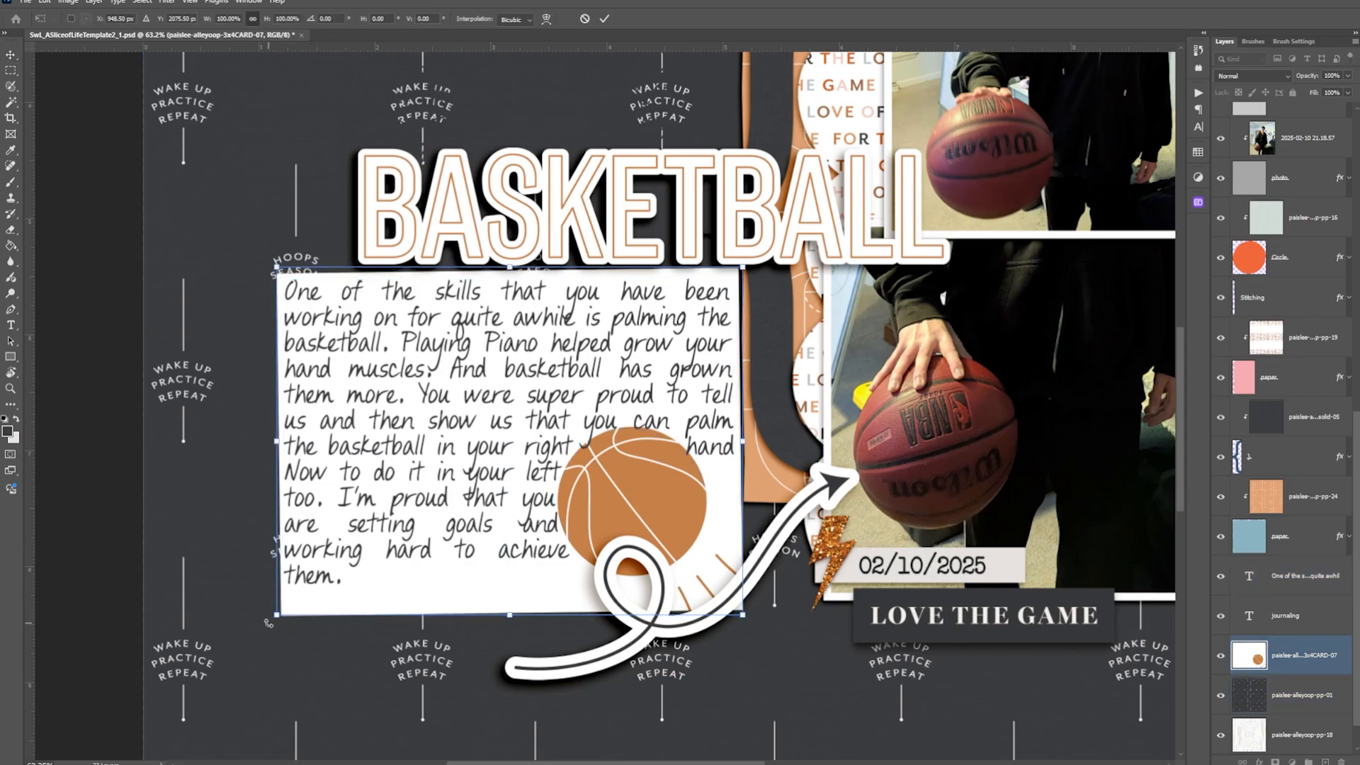
key(Return)
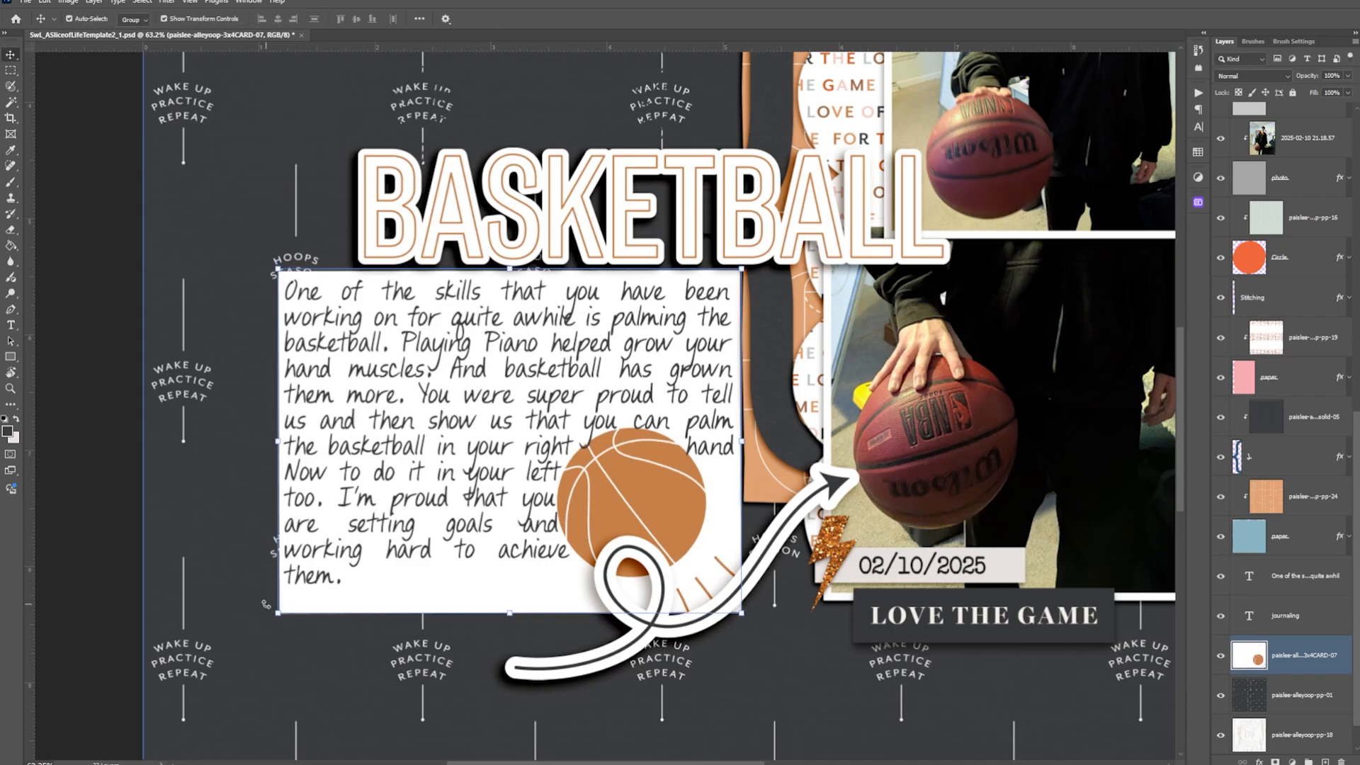
Step: Move the new journaling layer below the original, hide the original journaling, and link the new text with the card
click(1285, 615)
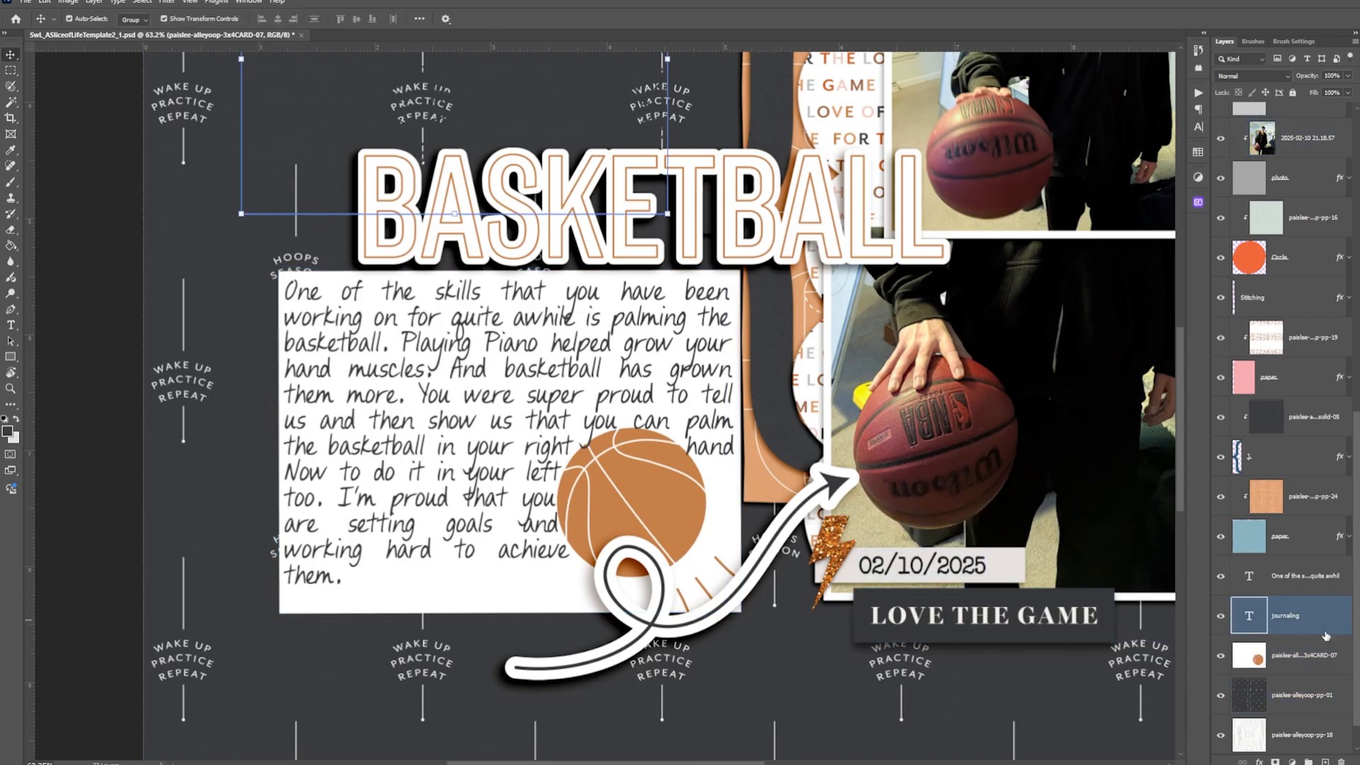
shift+click(1317, 577)
drag(1317, 580, 1326, 632)
click(1221, 576)
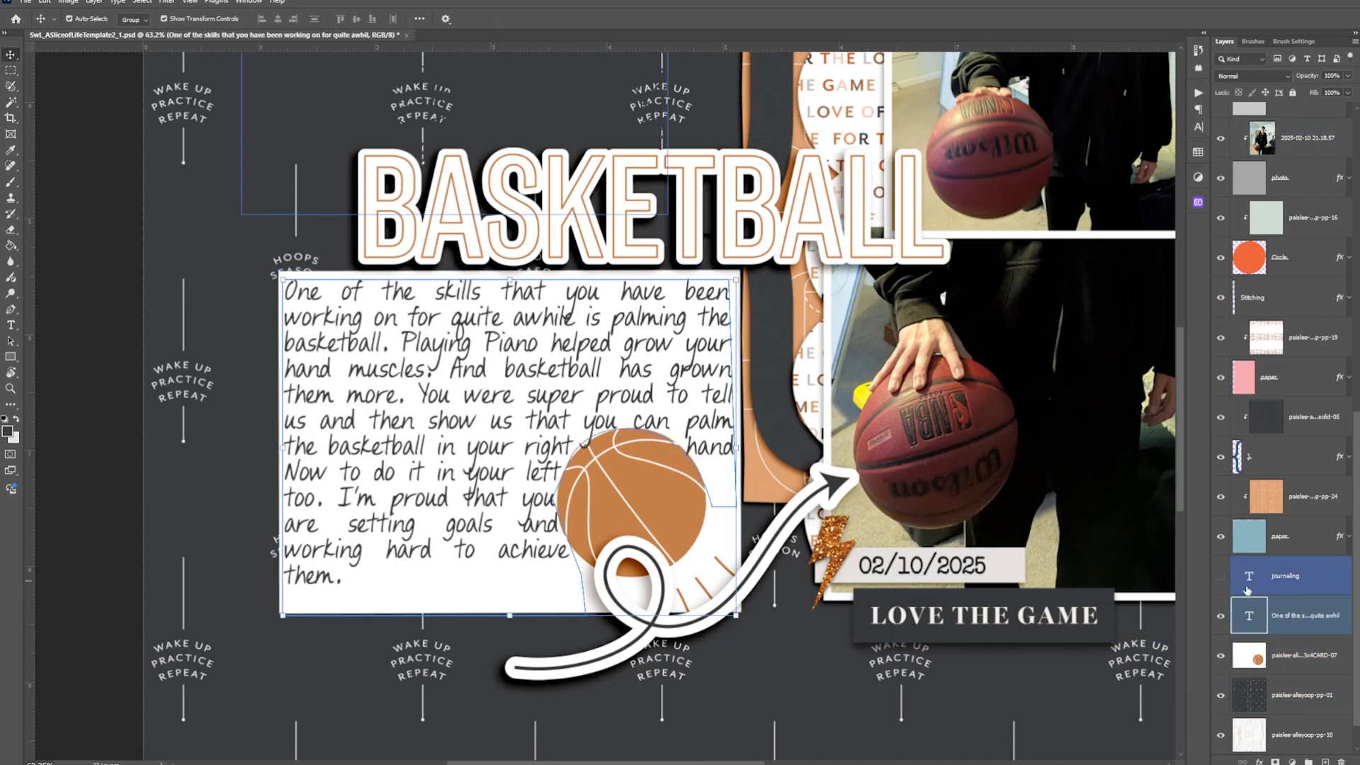
shift+click(1320, 647)
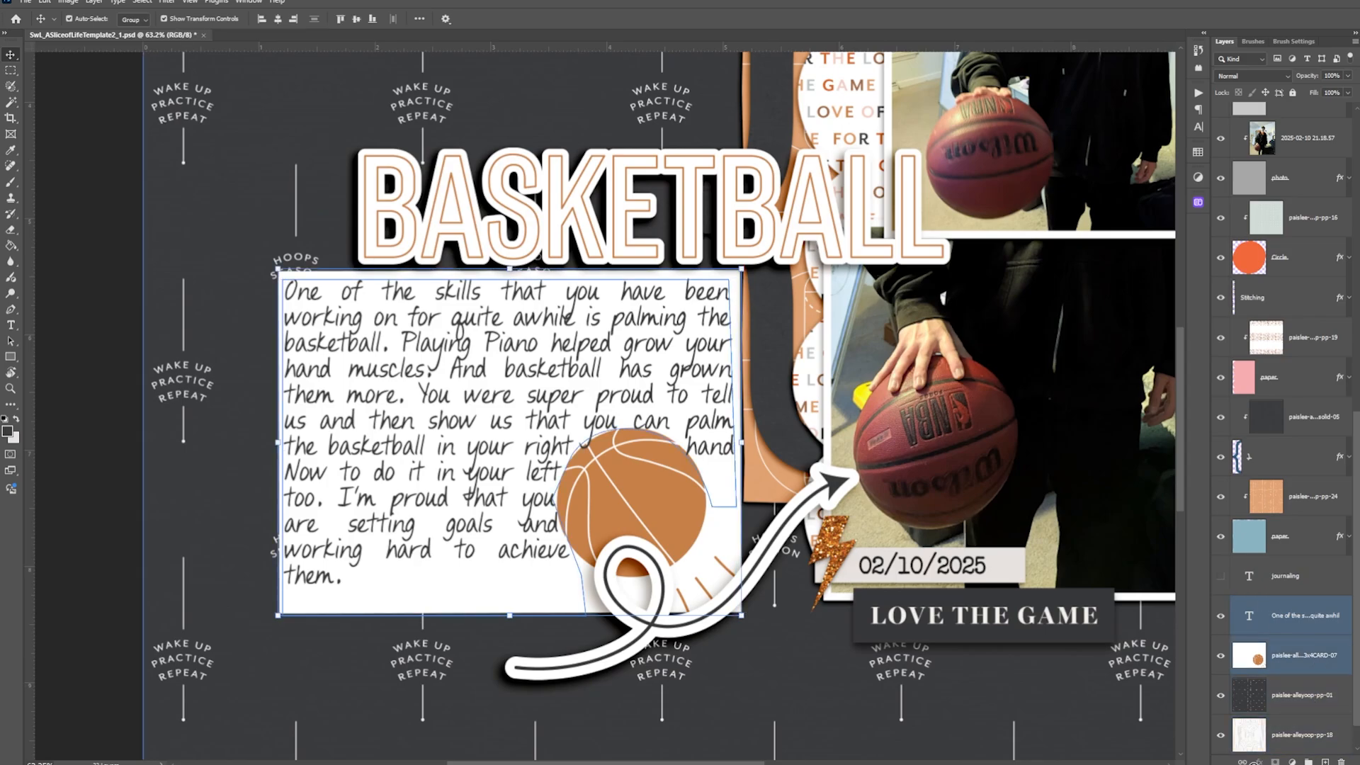
click(1242, 762)
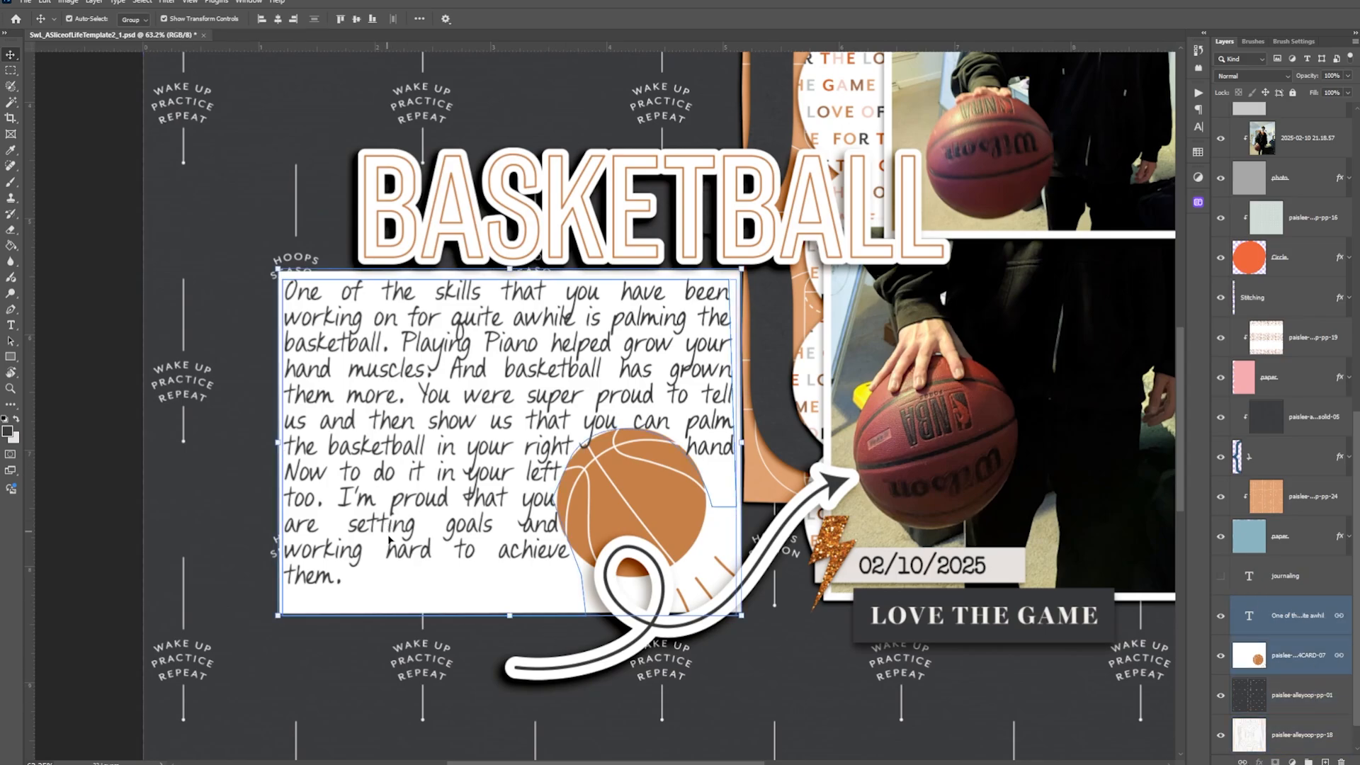
Step: Move the linked card and journaling slightly up under the BASKETBALL title and apply layer effects to the card
mouse_move(399, 587)
mouse_down()
mouse_move(496, 585)
mouse_move(390, 581)
mouse_move(402, 573)
mouse_up()
click(1264, 712)
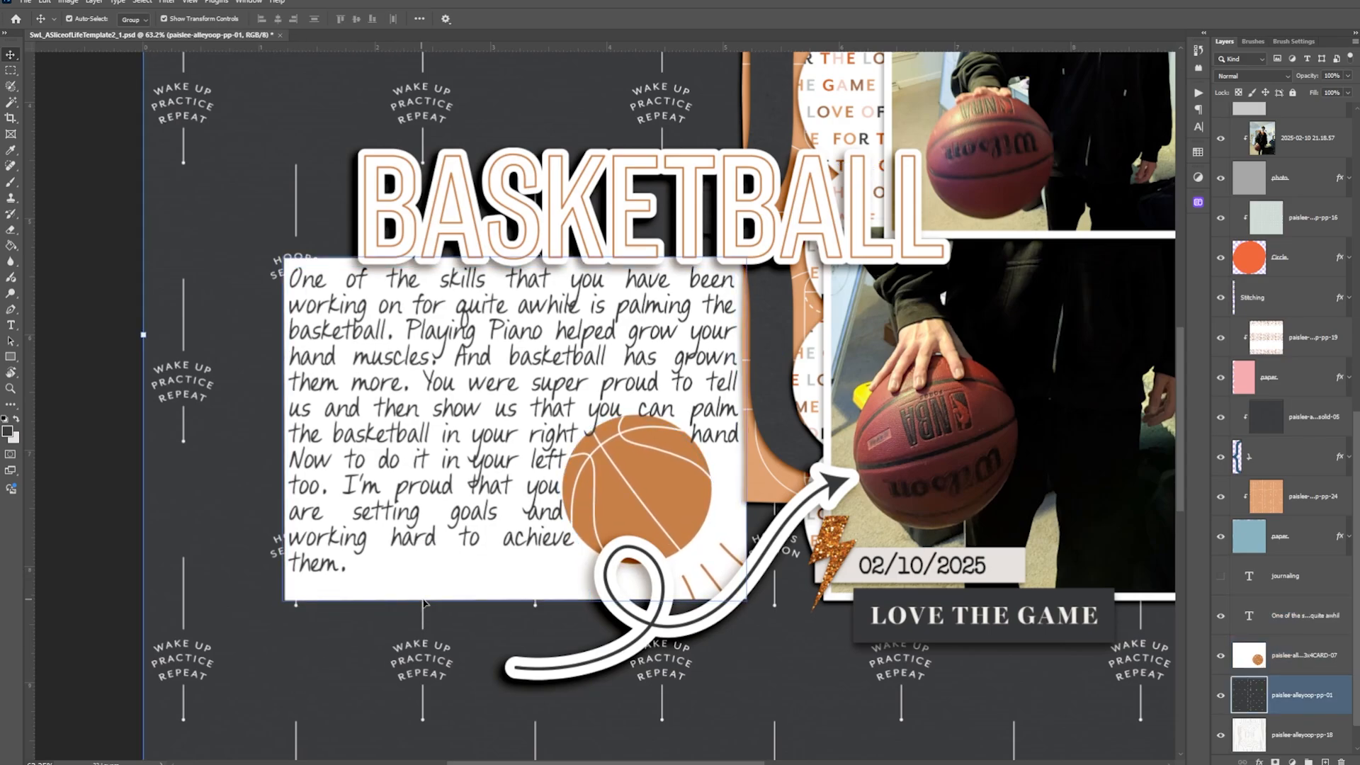
click(1296, 659)
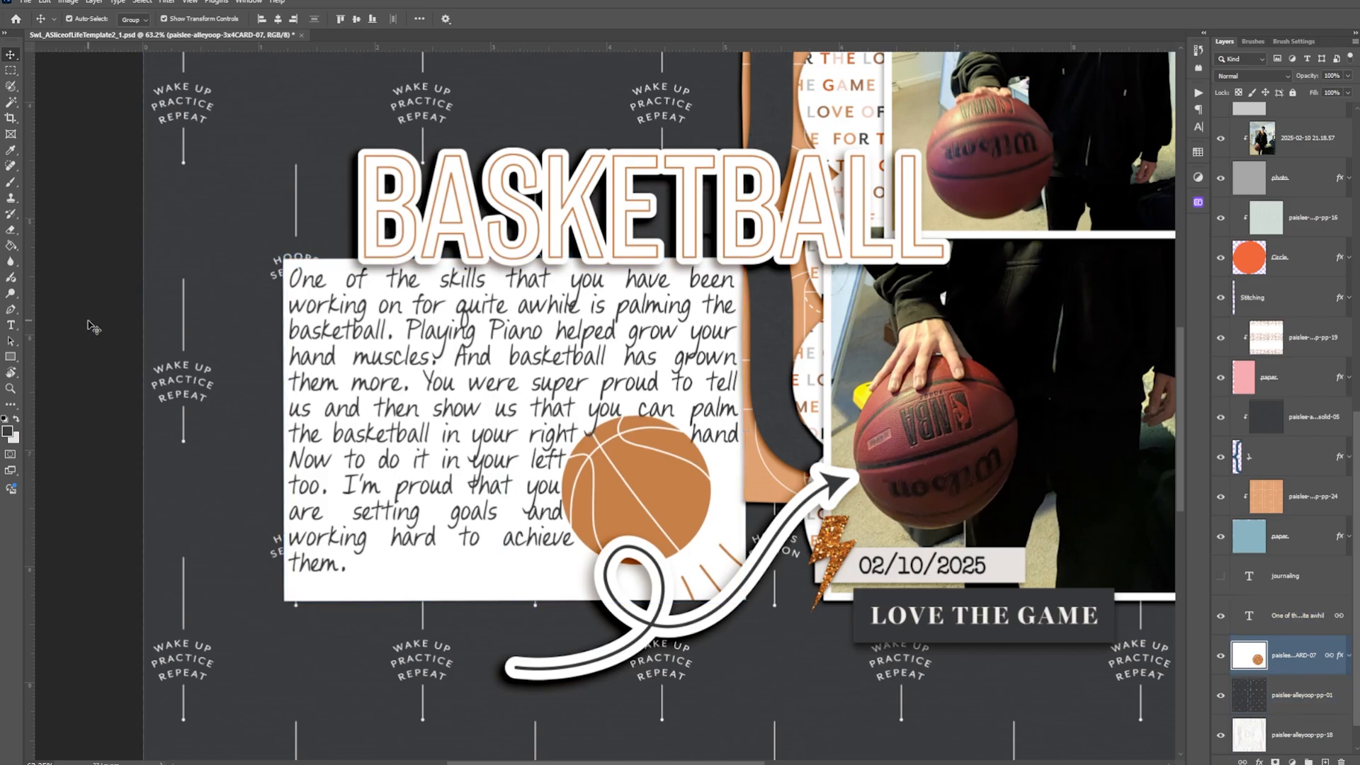
click(416, 462)
scroll(414, 462, down, 6)
click(305, 421)
click(170, 376)
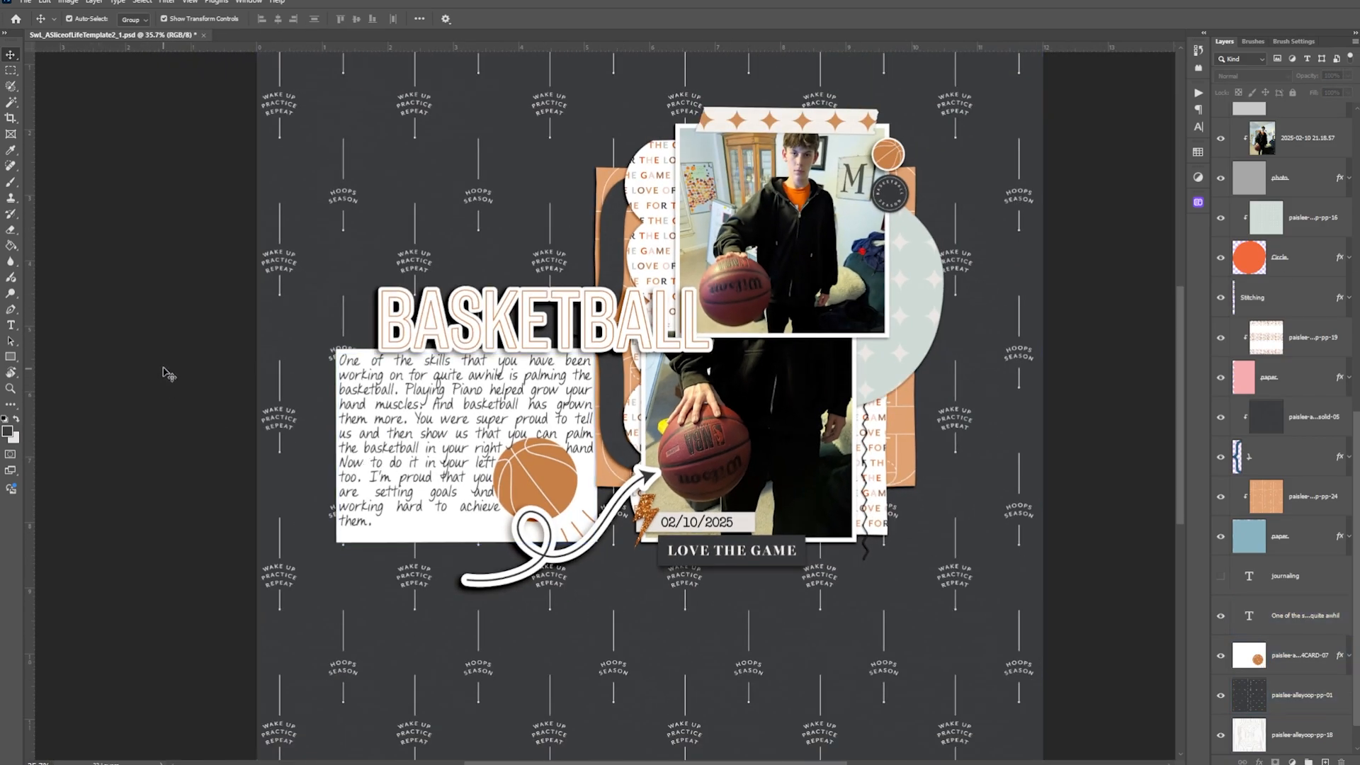
Step: Add the pale green paper paislee-alleyoop-pp-12 above the dark solid paper and clip it to the rounded shape behind the photos
click(267, 405)
click(602, 325)
scroll(641, 322, down, 2)
click(575, 283)
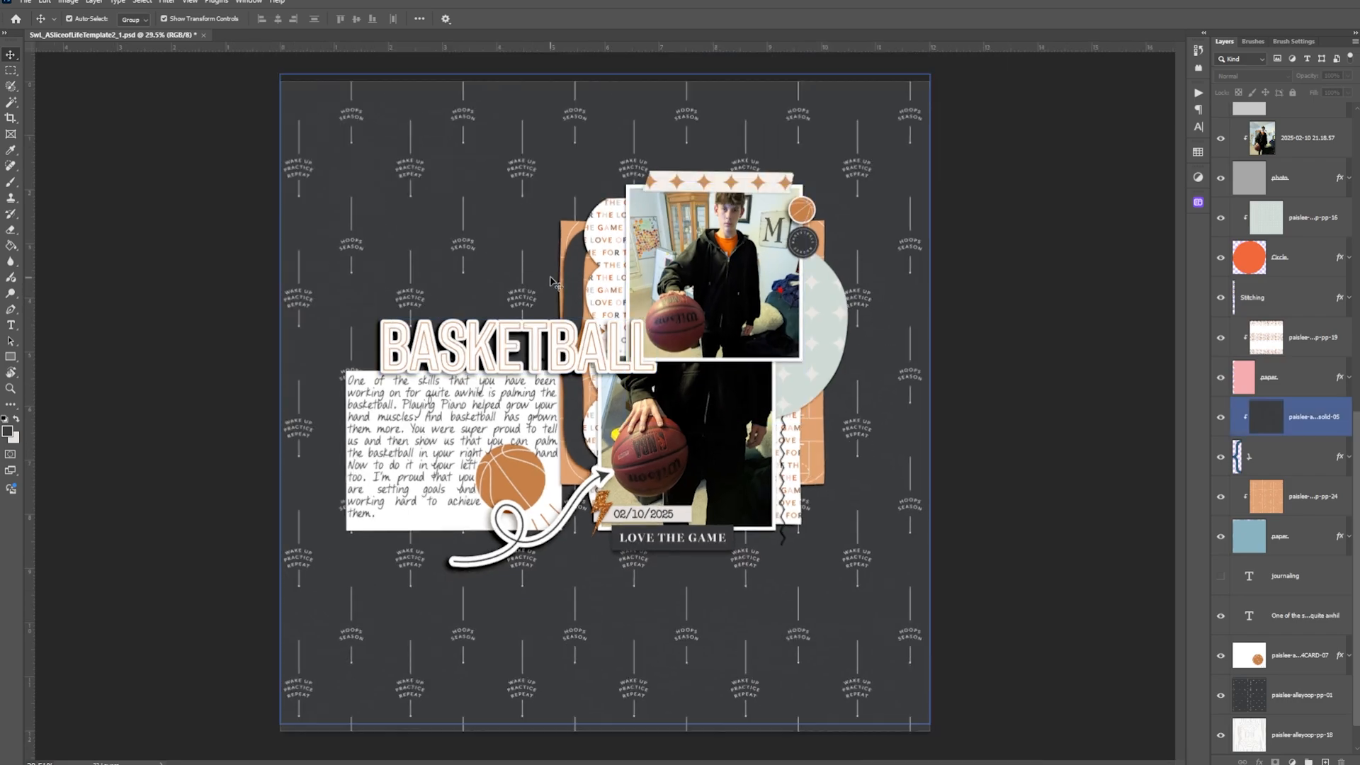
click(542, 281)
click(568, 279)
click(569, 280)
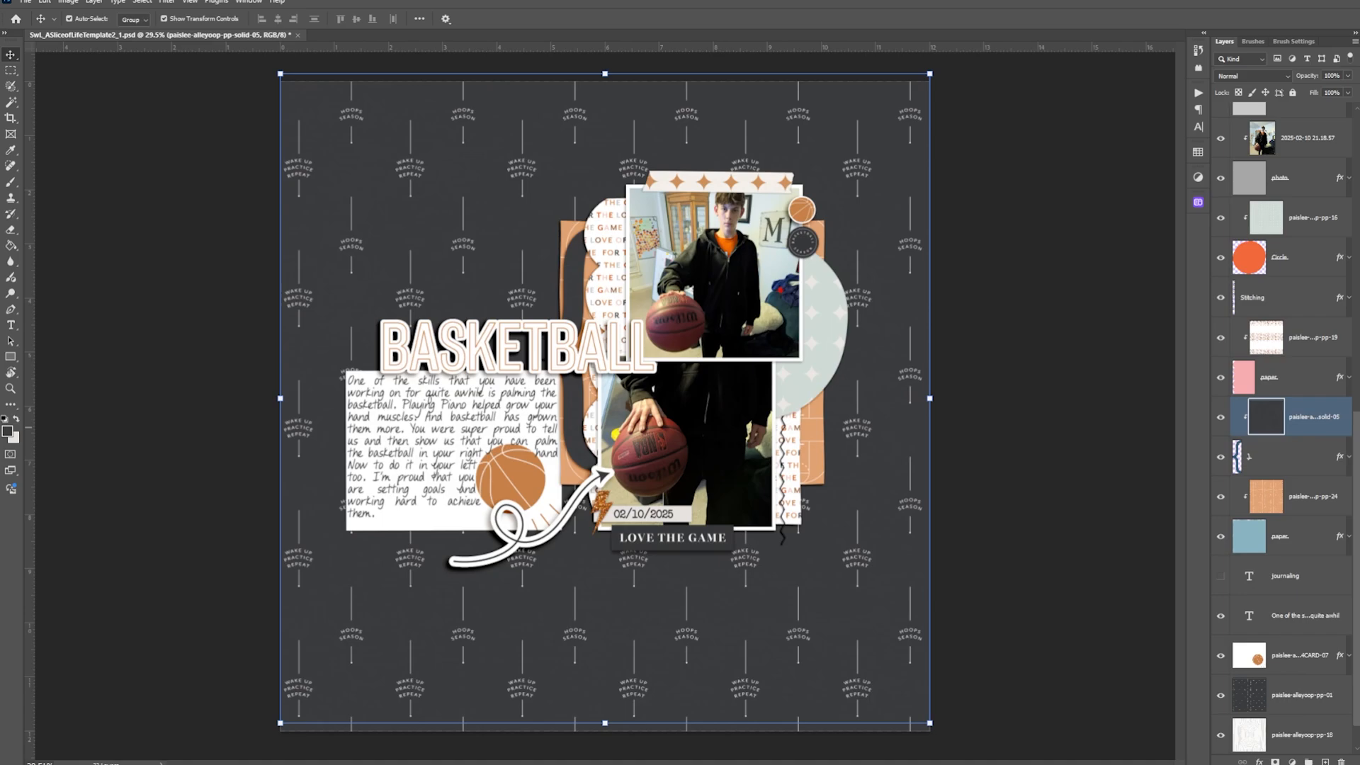
drag(648, 488, 602, 413)
key(ctrl+alt+g)
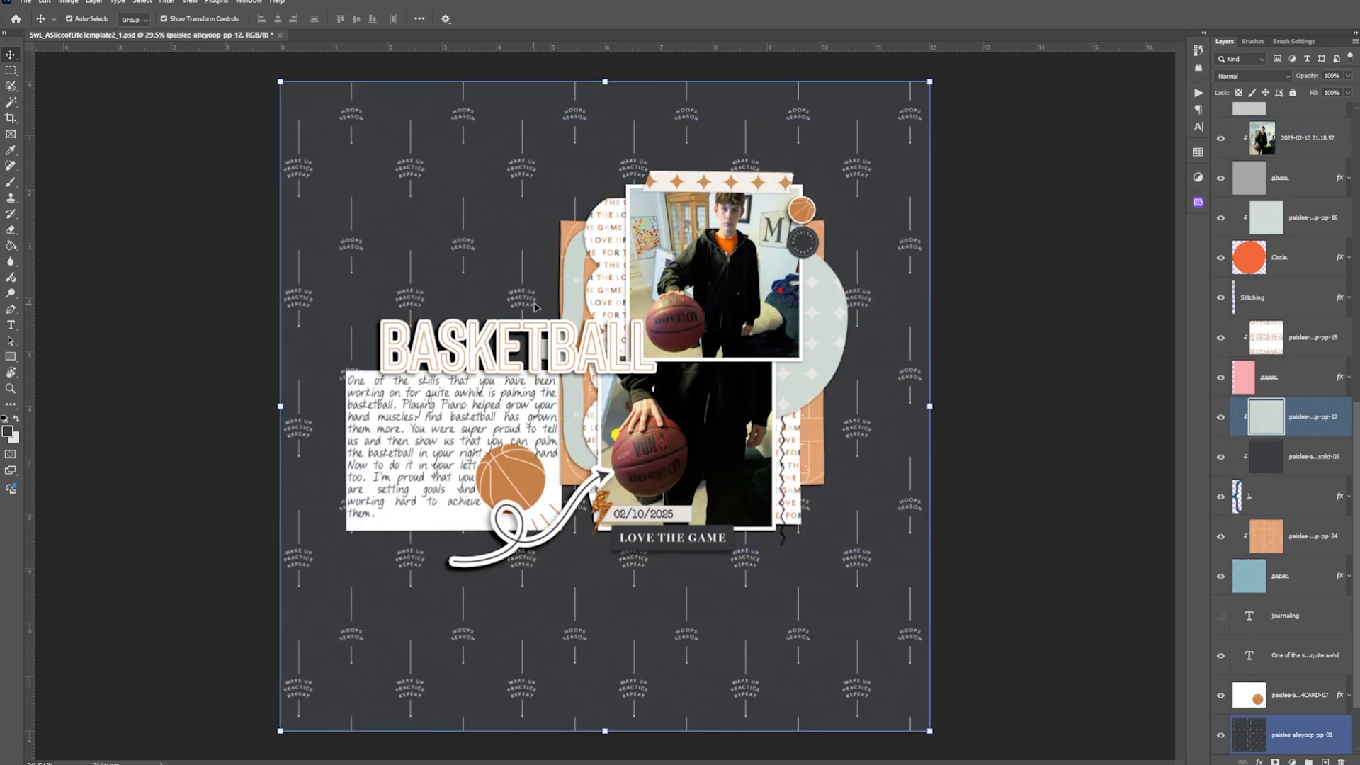
drag(575, 282, 589, 282)
click(177, 211)
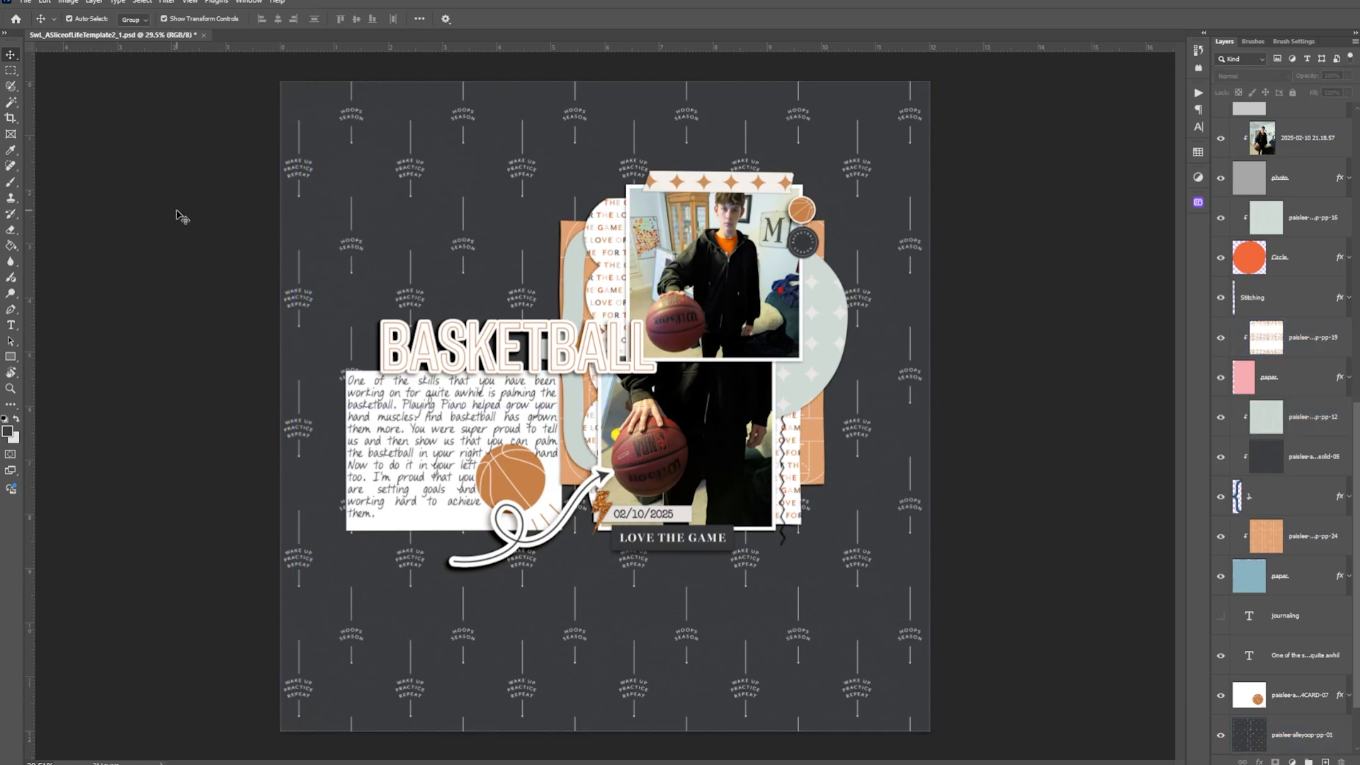
Step: Place the orange LOVE THE GAME label over the dark one and move the dark label's layer effects onto it
click(688, 541)
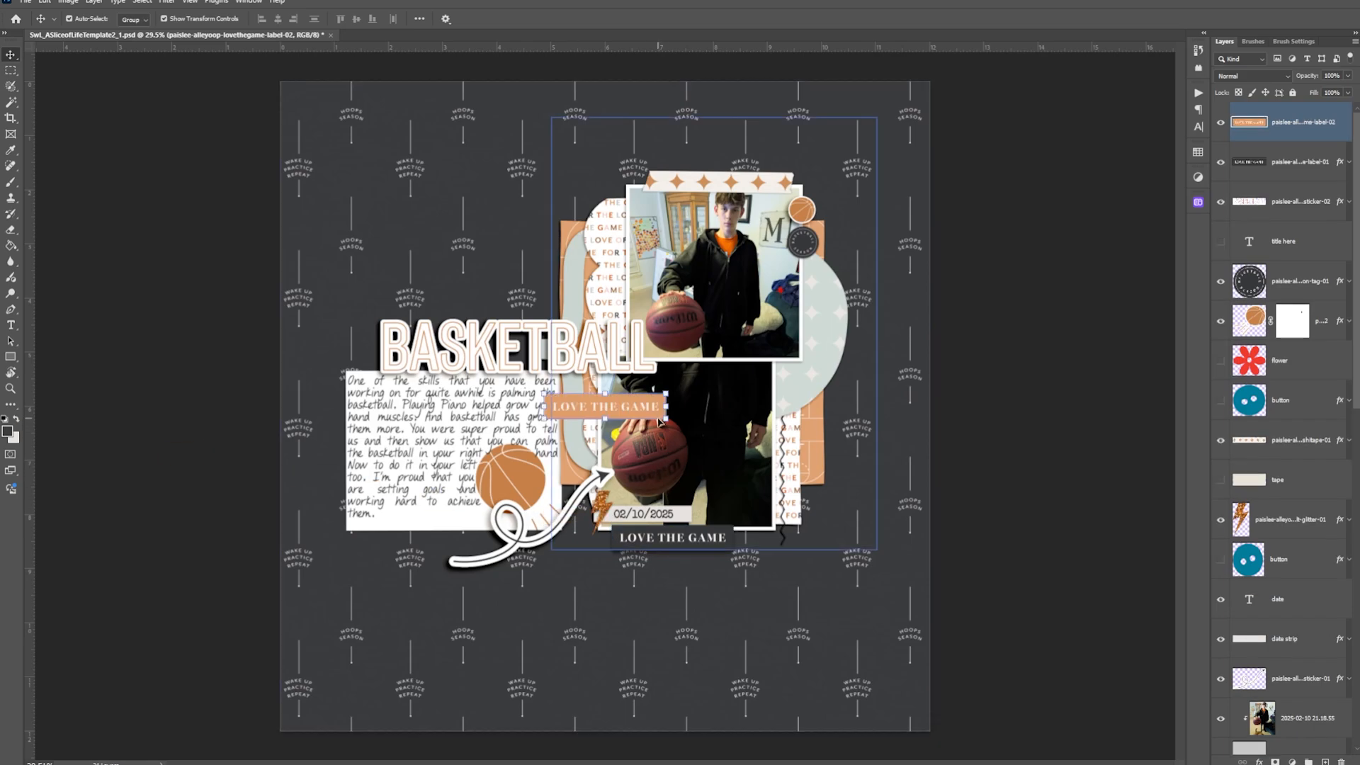
drag(644, 410, 713, 541)
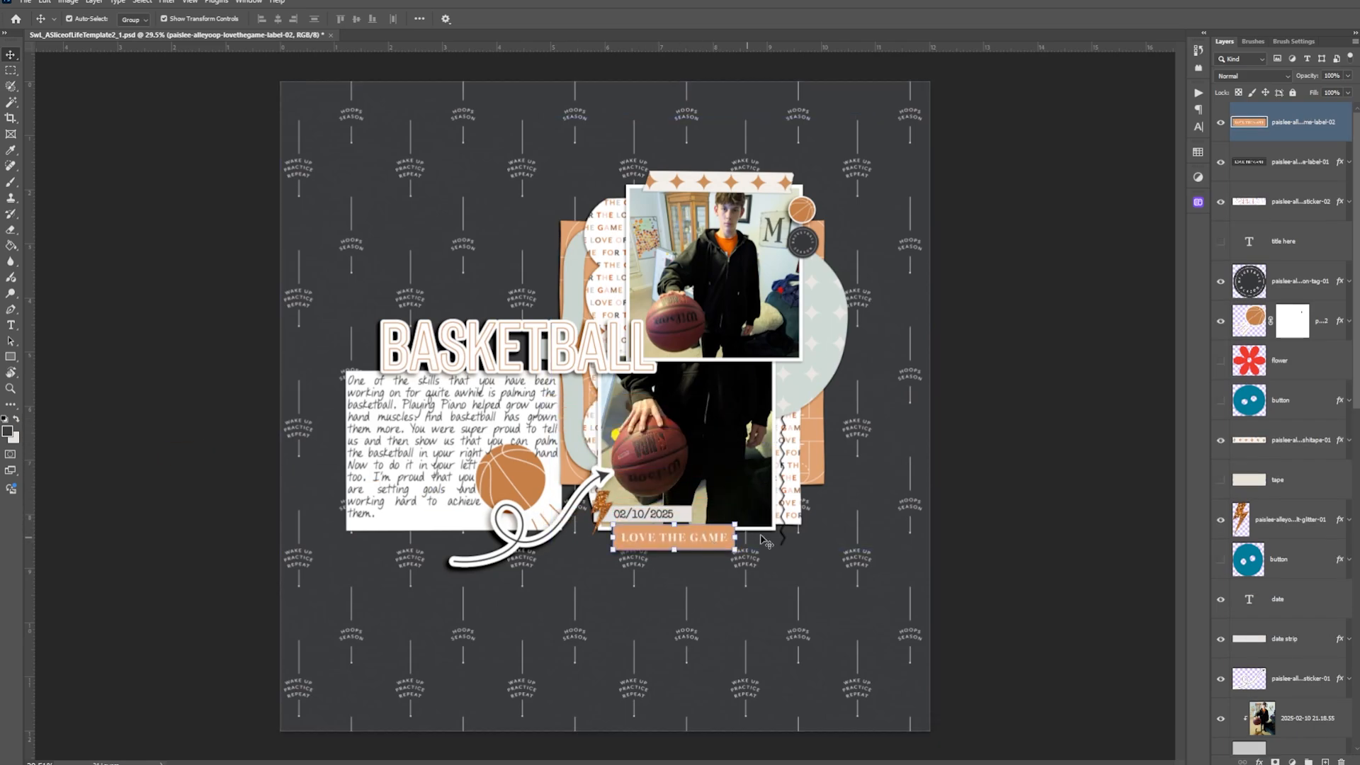
shift+click(1340, 165)
drag(1340, 164, 1336, 124)
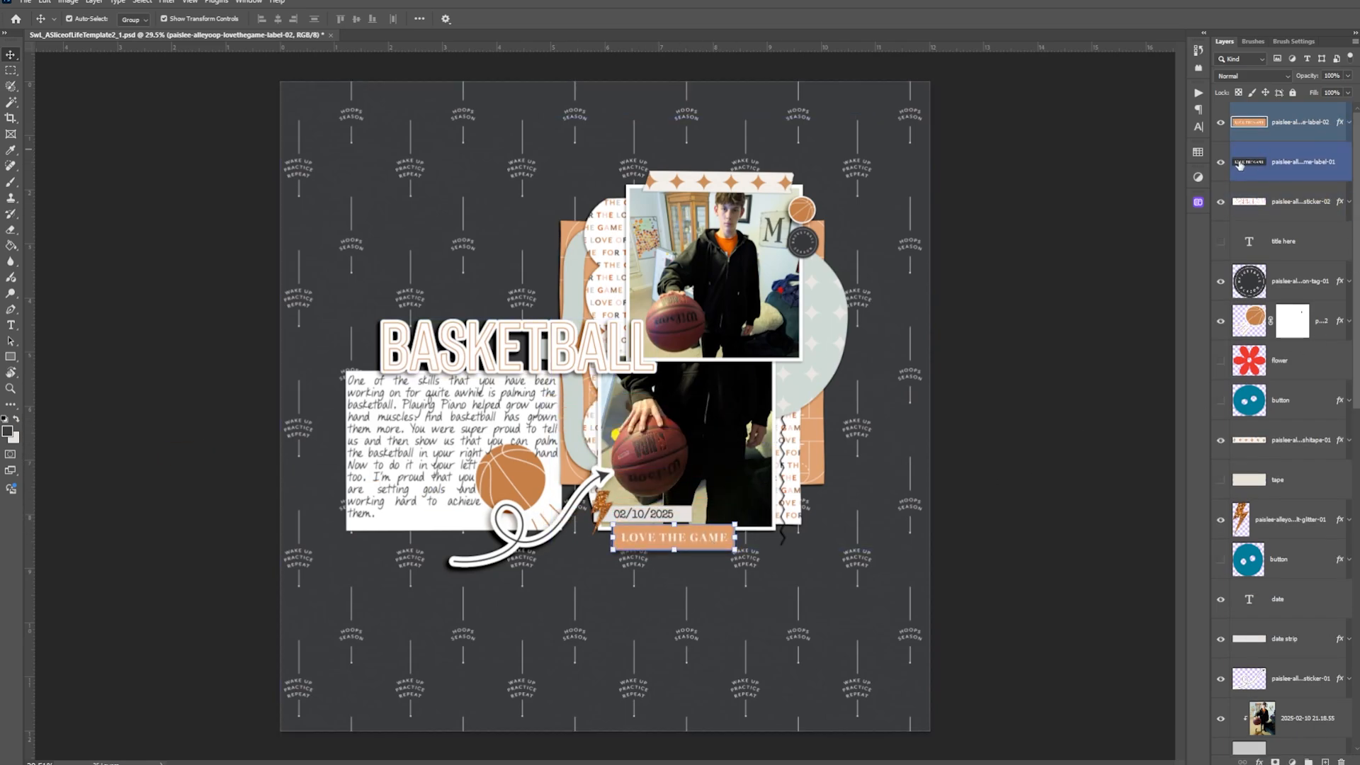
Step: Hide the dark LOVE THE GAME label and nudge the orange label slightly to the right
click(1220, 163)
click(1024, 451)
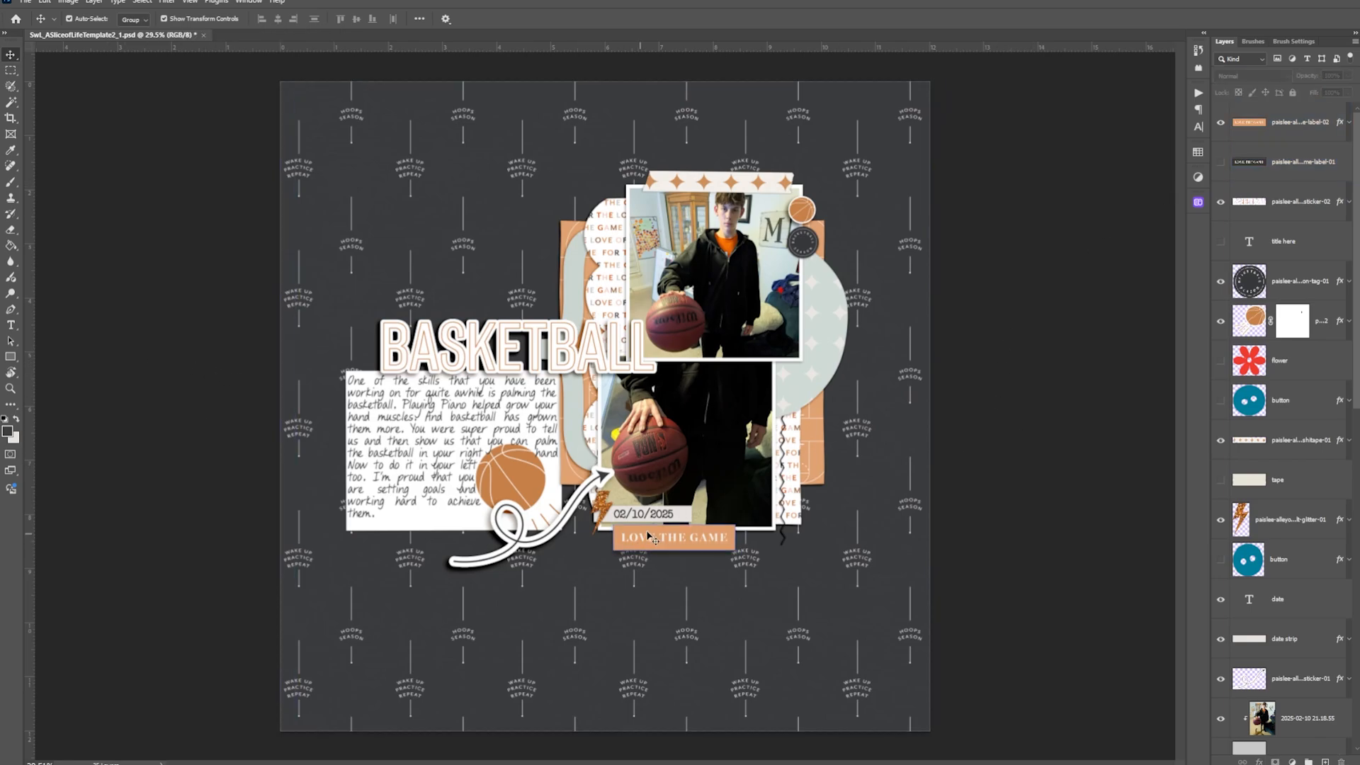
scroll(648, 534, up, 8)
drag(730, 543, 734, 543)
scroll(647, 510, down, 8)
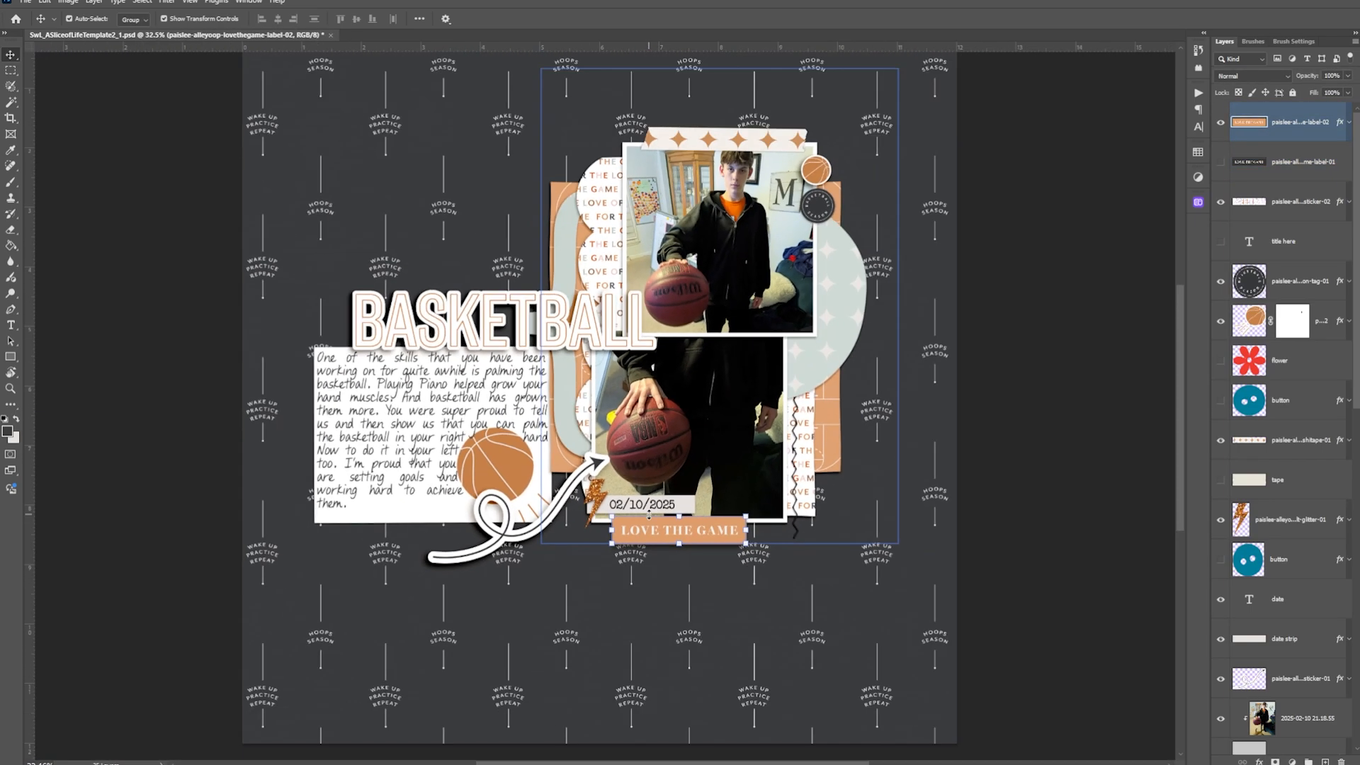